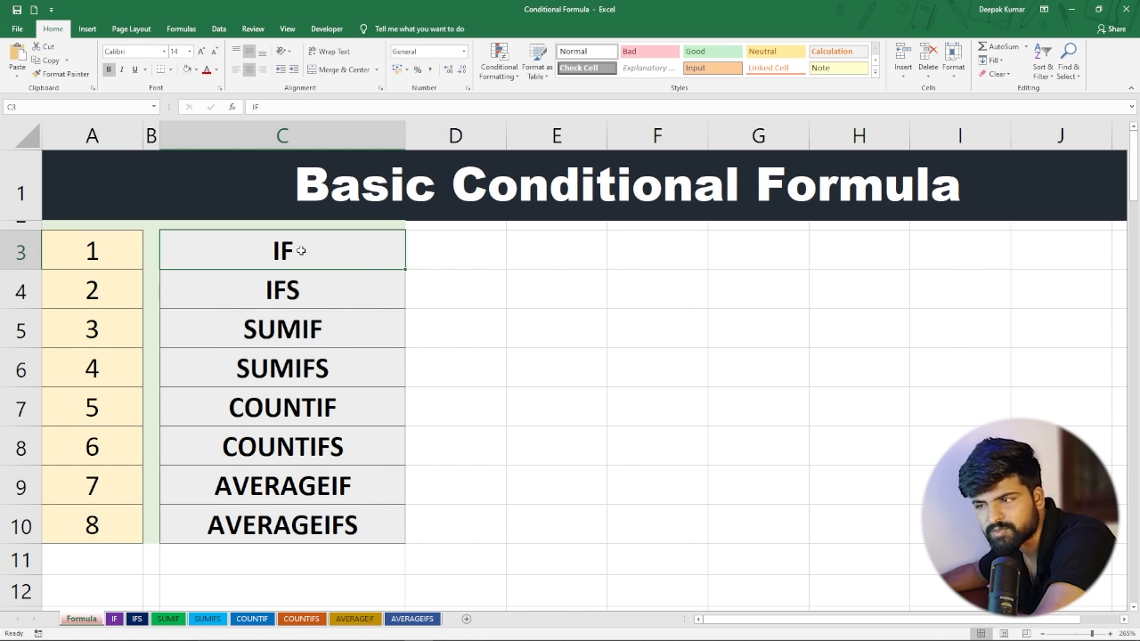
Step: Review the argument explanations for the conditional formulas on the Formula sheet, from IF through AVERAGEIFS
{"action": "scroll", "coordinate": [296, 231], "scroll_direction": "down", "scroll_amount": 3}
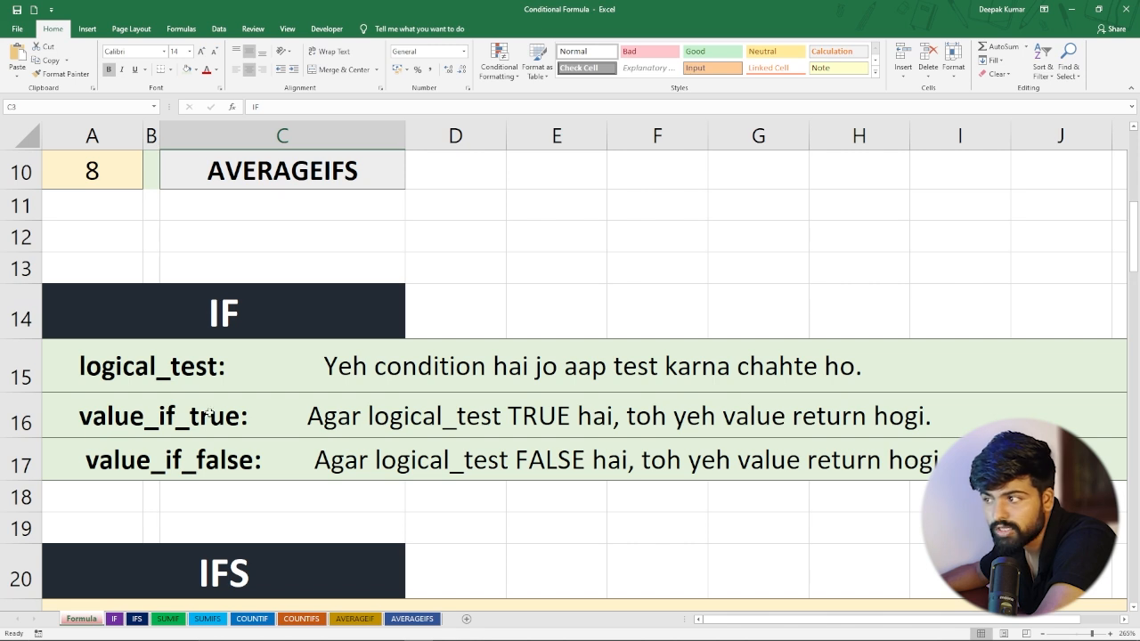
{"action": "scroll", "coordinate": [243, 264], "scroll_direction": "down", "scroll_amount": 3}
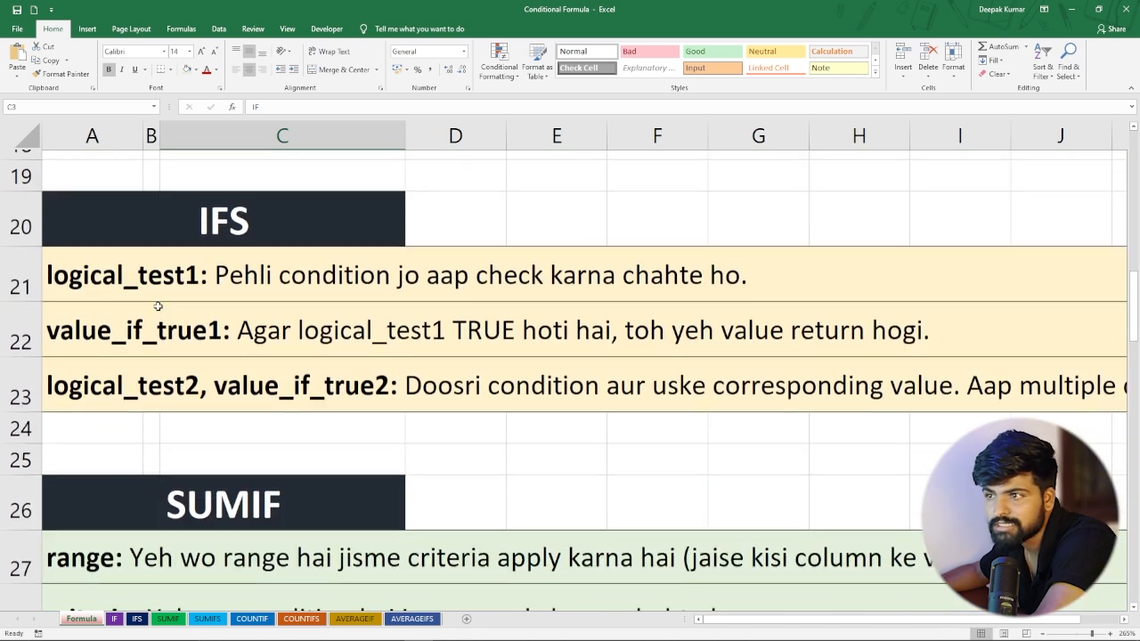
{"action": "scroll", "coordinate": [191, 225], "scroll_direction": "down", "scroll_amount": 7}
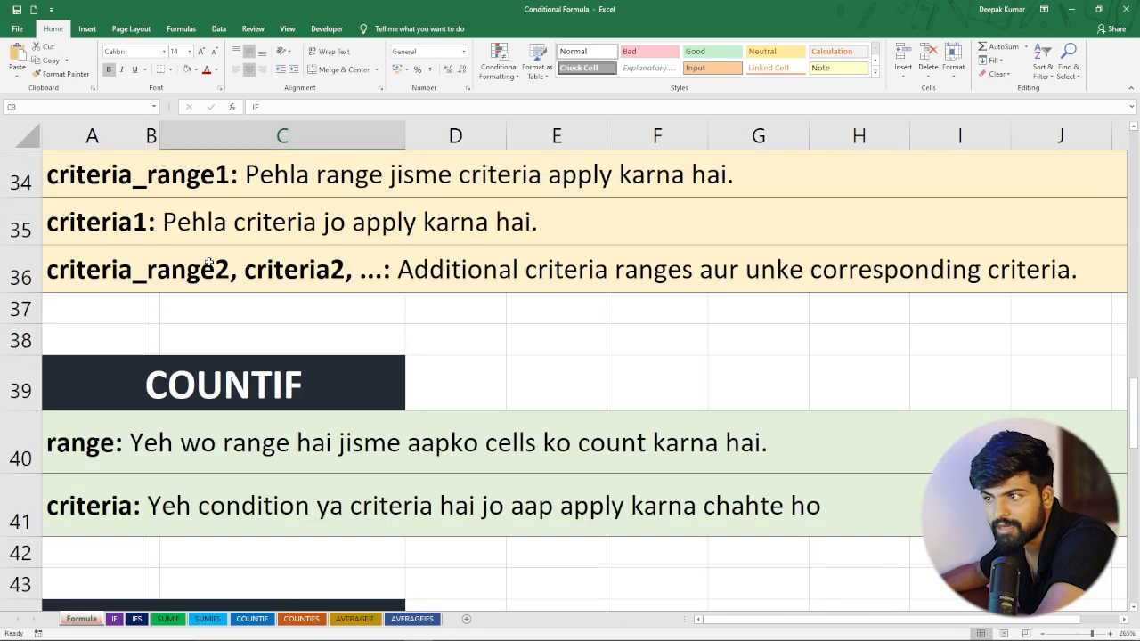
{"action": "scroll", "coordinate": [205, 293], "scroll_direction": "down", "scroll_amount": 3}
{"action": "scroll", "coordinate": [218, 339], "scroll_direction": "down", "scroll_amount": 2}
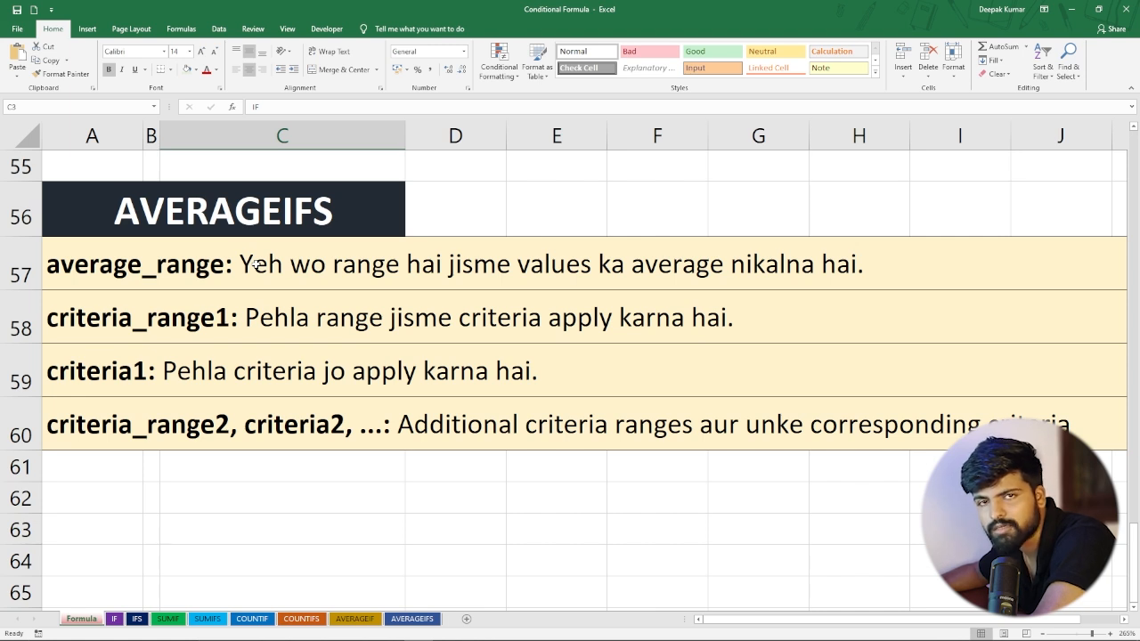
{"action": "scroll", "coordinate": [254, 264], "scroll_direction": "up", "scroll_amount": 18}
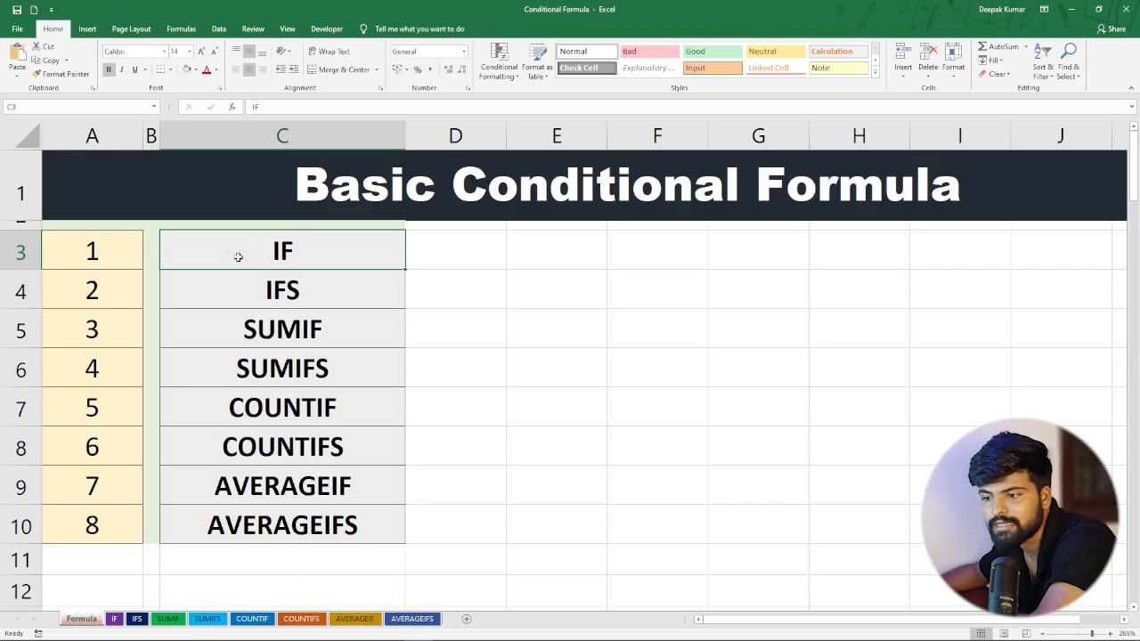
Step: On the IF sheet, begin an IF formula in the first Status cell, C2, with the logical test B2>=30000
{"action": "left_click", "coordinate": [113, 619]}
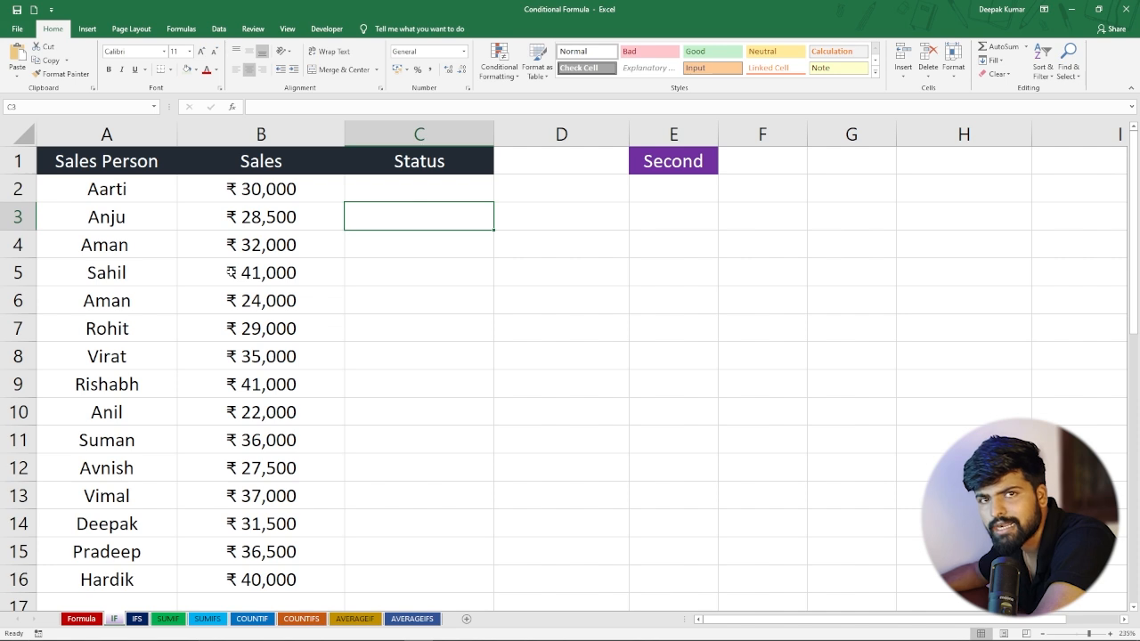
{"action": "left_click", "coordinate": [415, 189]}
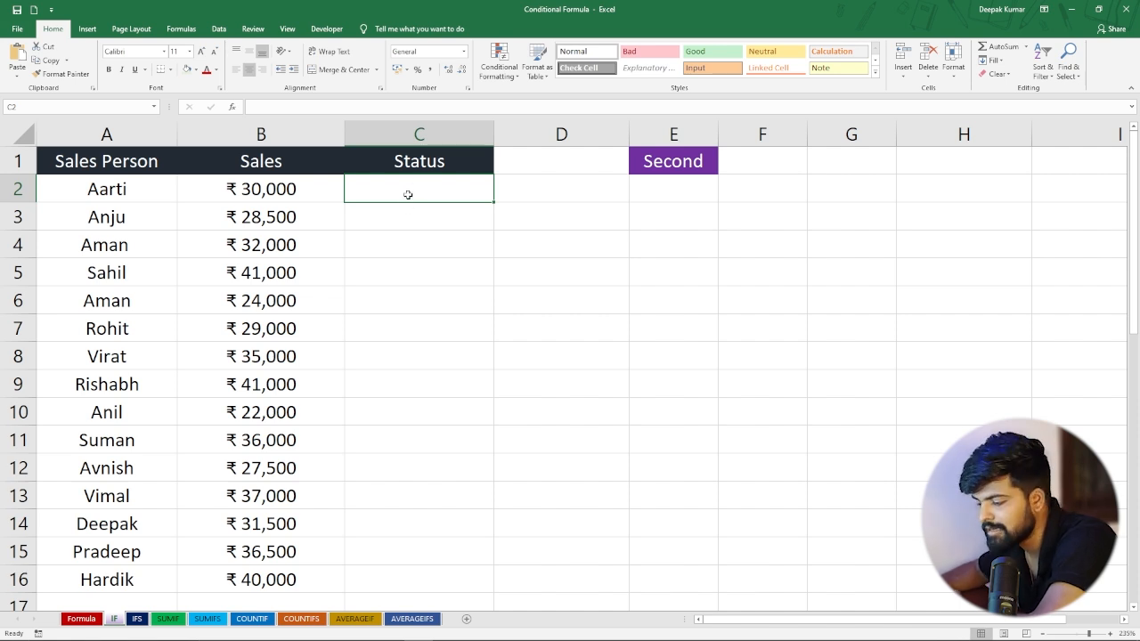
{"action": "type", "text": "=if"}
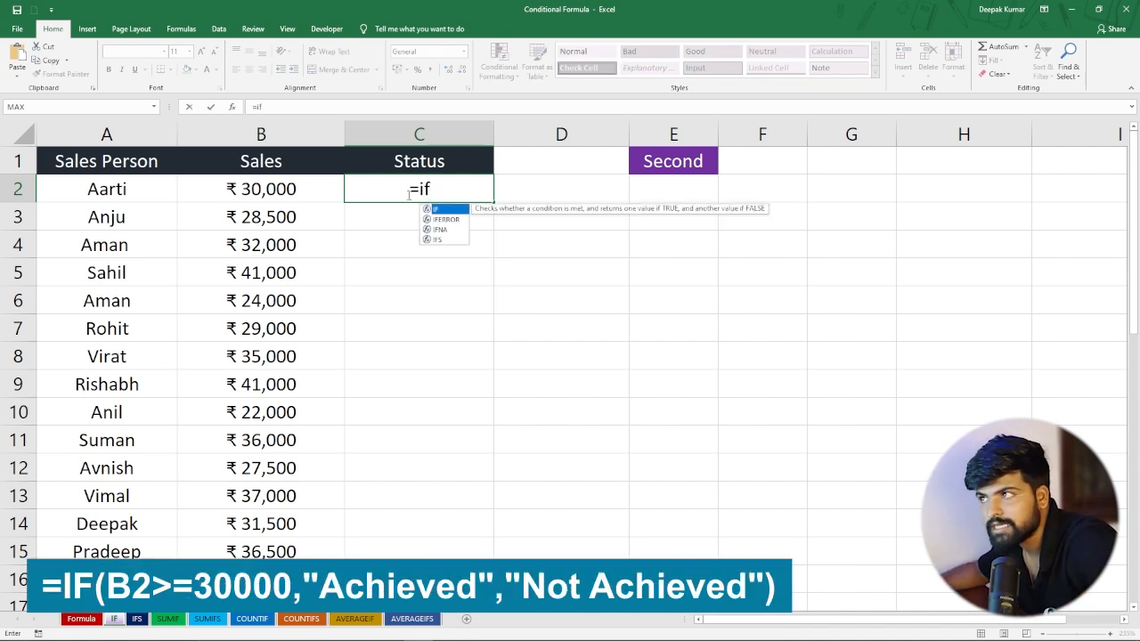
{"action": "key", "text": "Tab"}
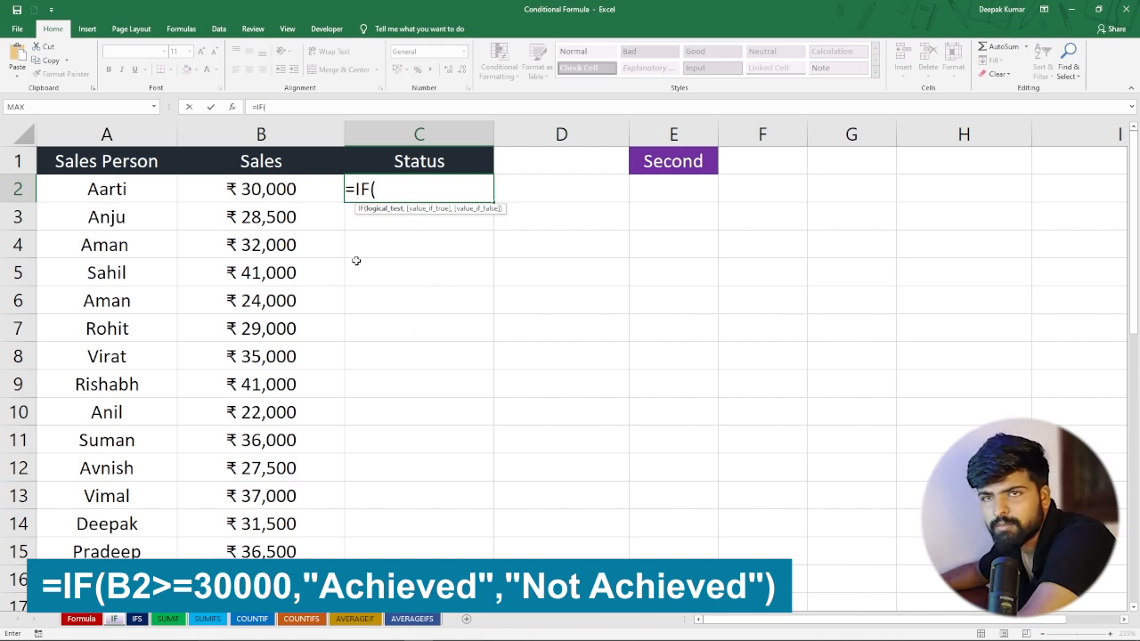
{"action": "left_click", "coordinate": [248, 188]}
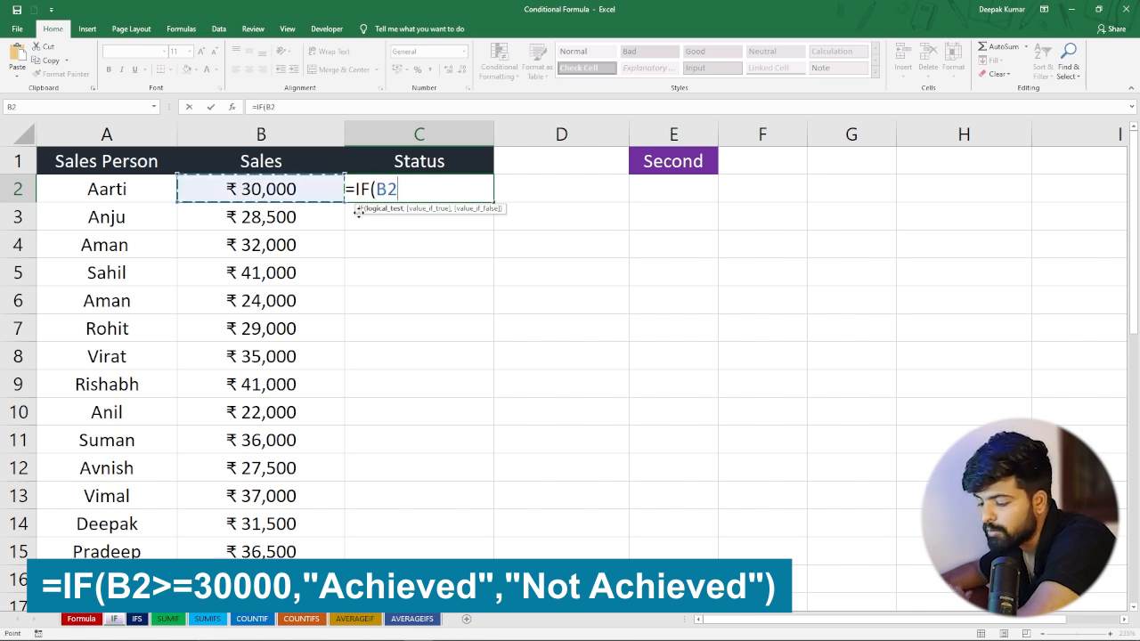
{"action": "type", "text": ","}
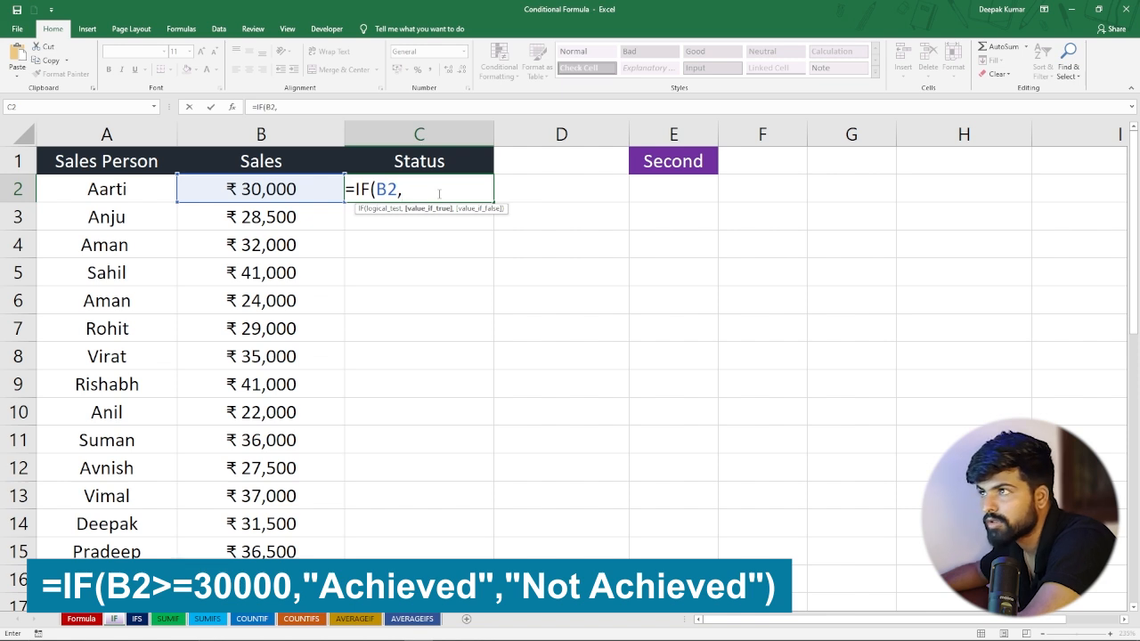
{"action": "key", "text": "BackSpace"}
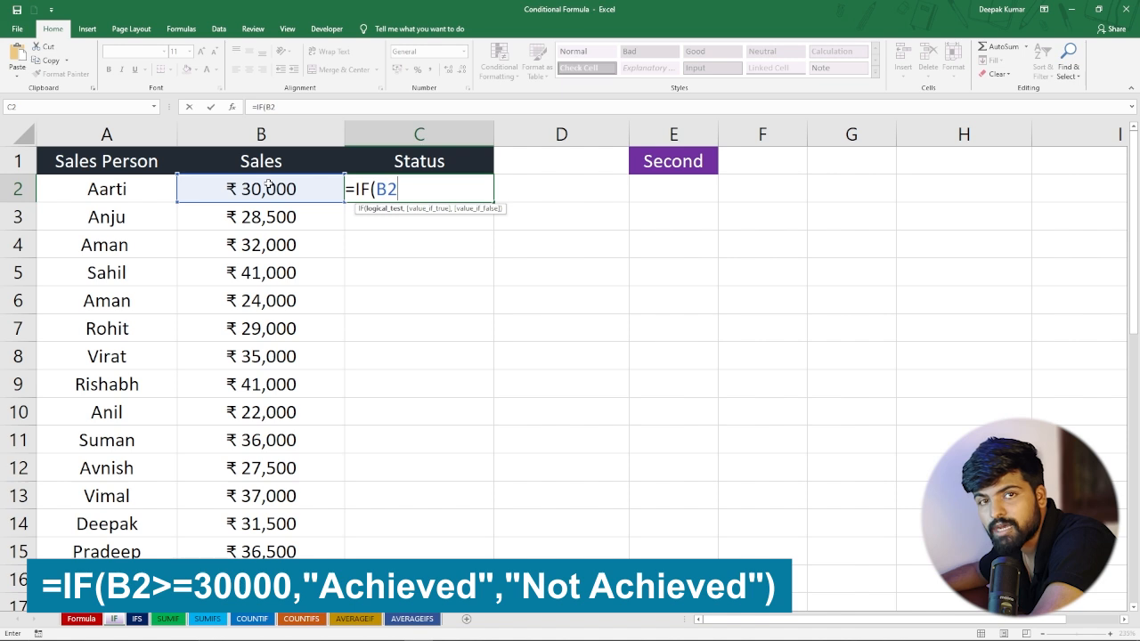
{"action": "type", "text": ">="}
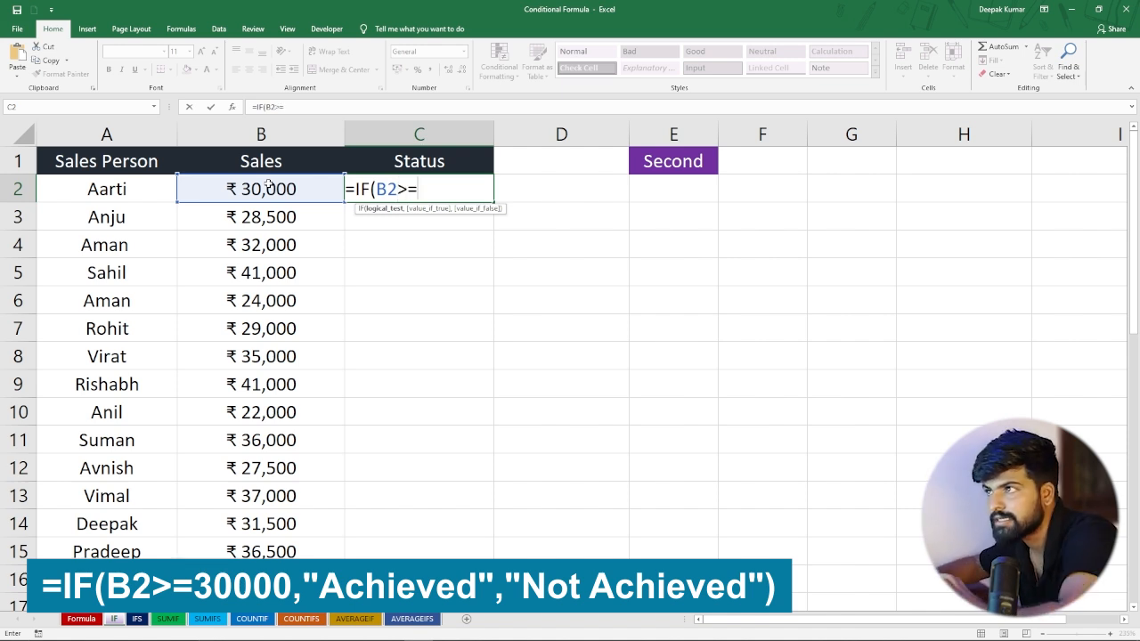
{"action": "type", "text": "30000"}
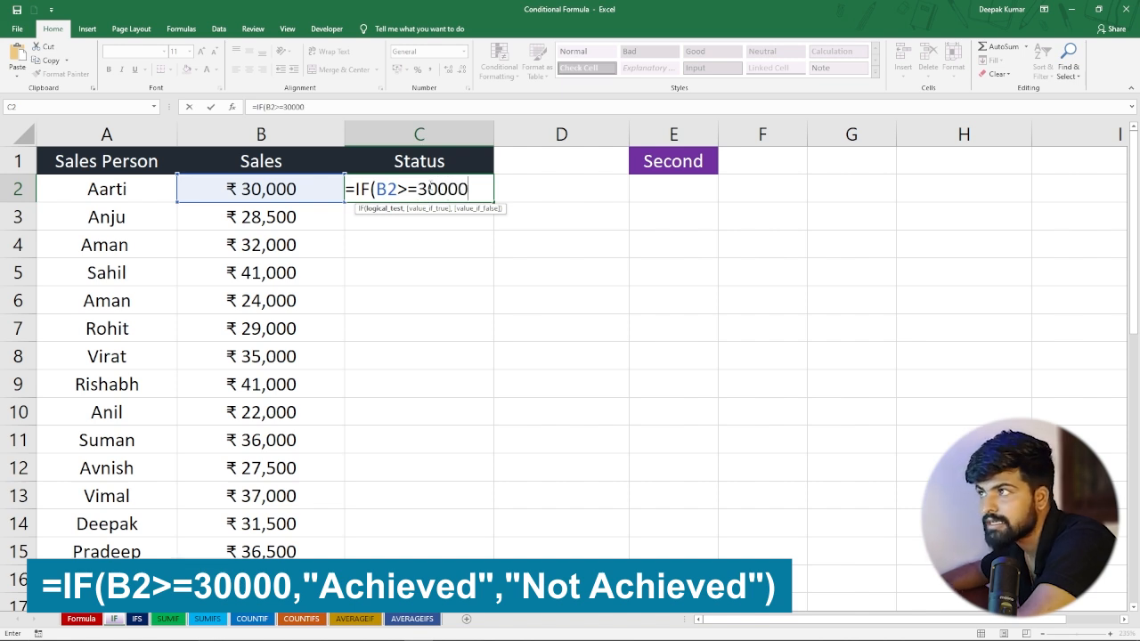
Step: Complete the C2 formula to return "Achieved" when the test is true and "Not Achieved" when it is false
{"action": "type", "text": ","}
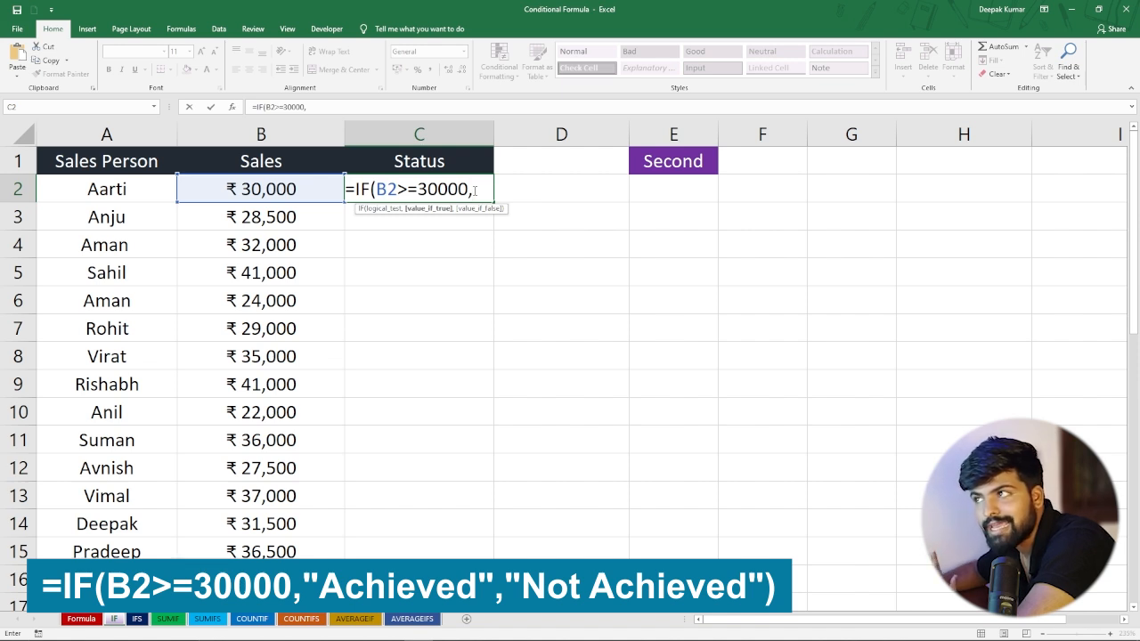
{"action": "type", "text": "\""}
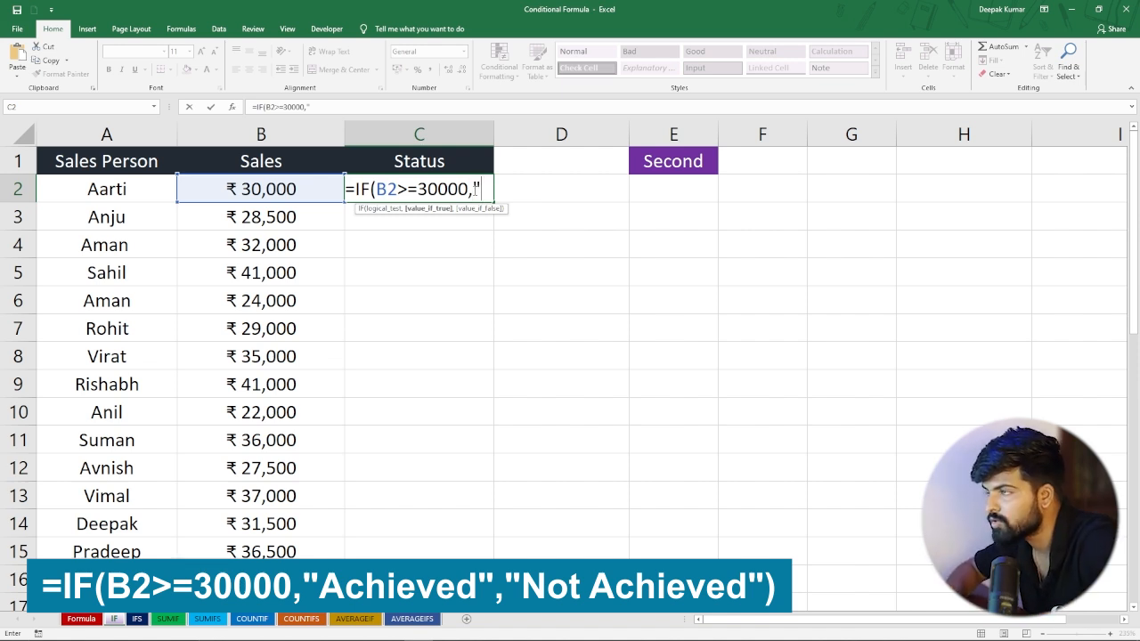
{"action": "type", "text": "Achi"}
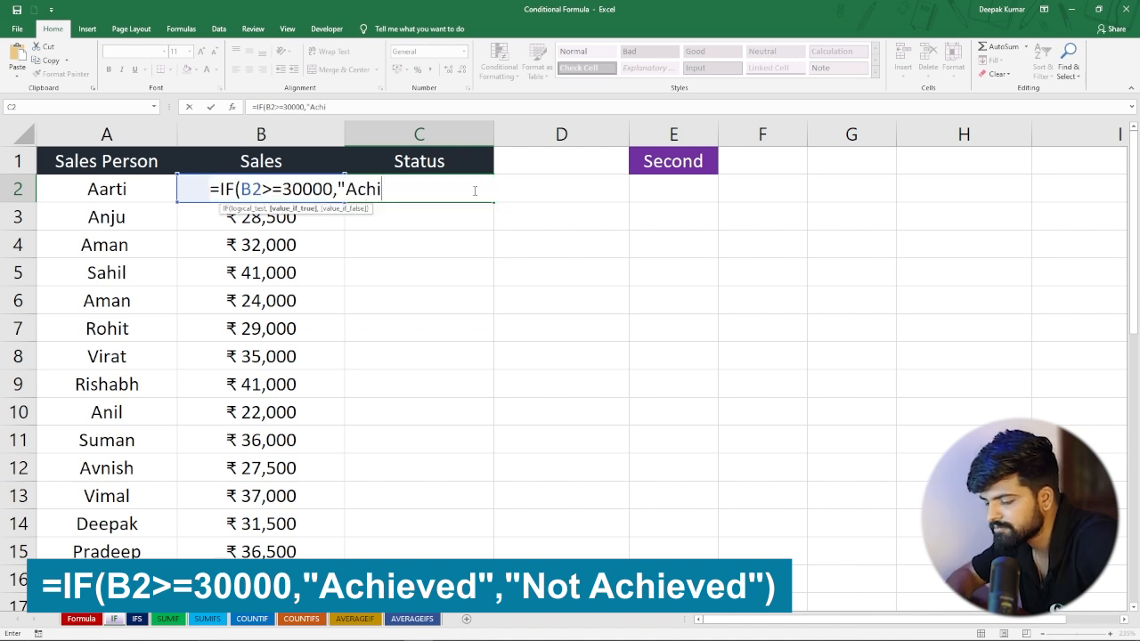
{"action": "type", "text": "eved"}
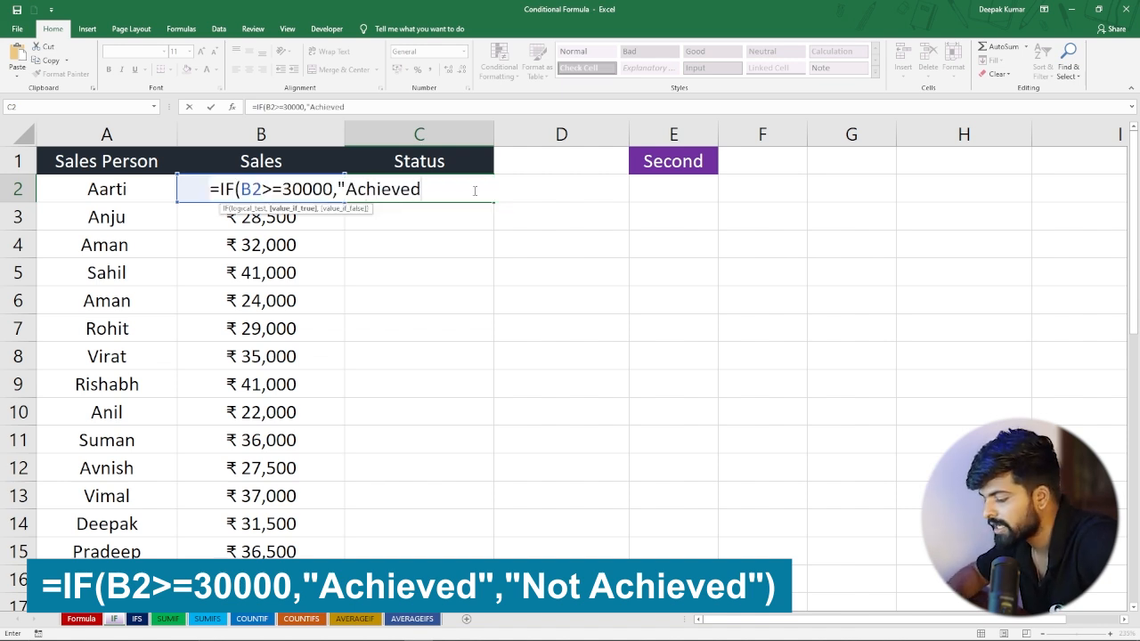
{"action": "type", "text": "\","}
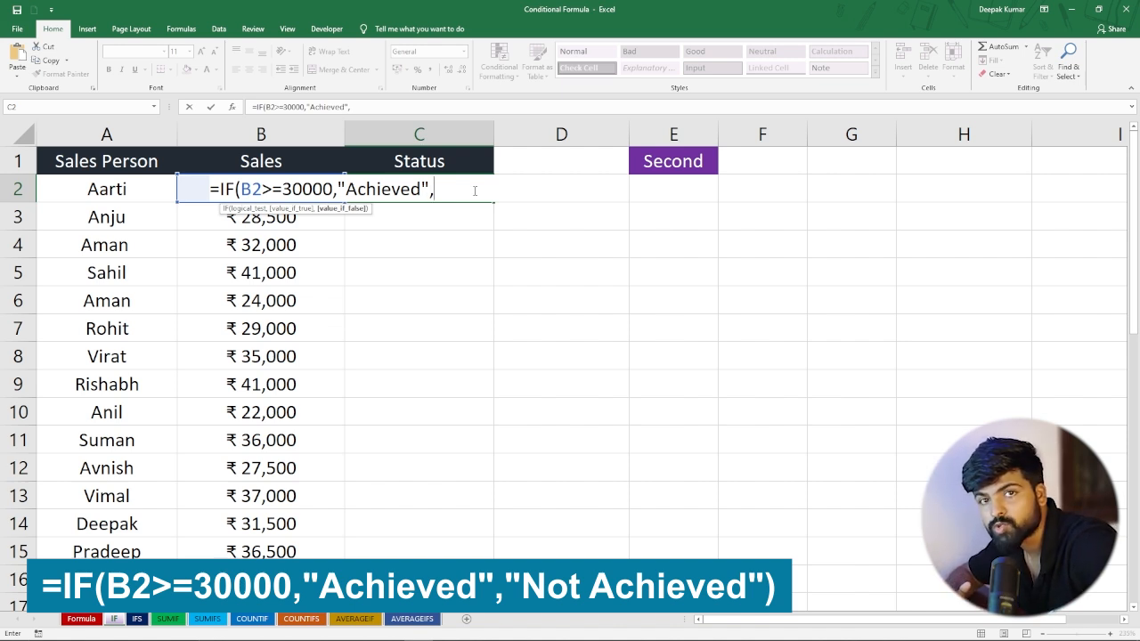
{"action": "type", "text": "\"NO"}
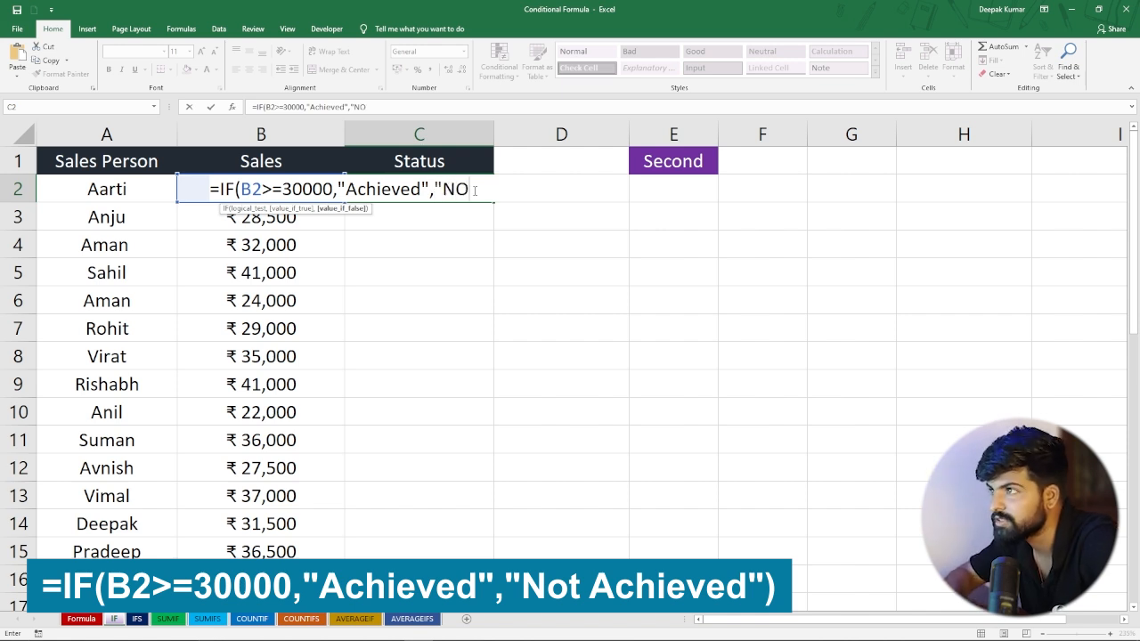
{"action": "key", "text": "BackSpace"}
{"action": "type", "text": "ot"}
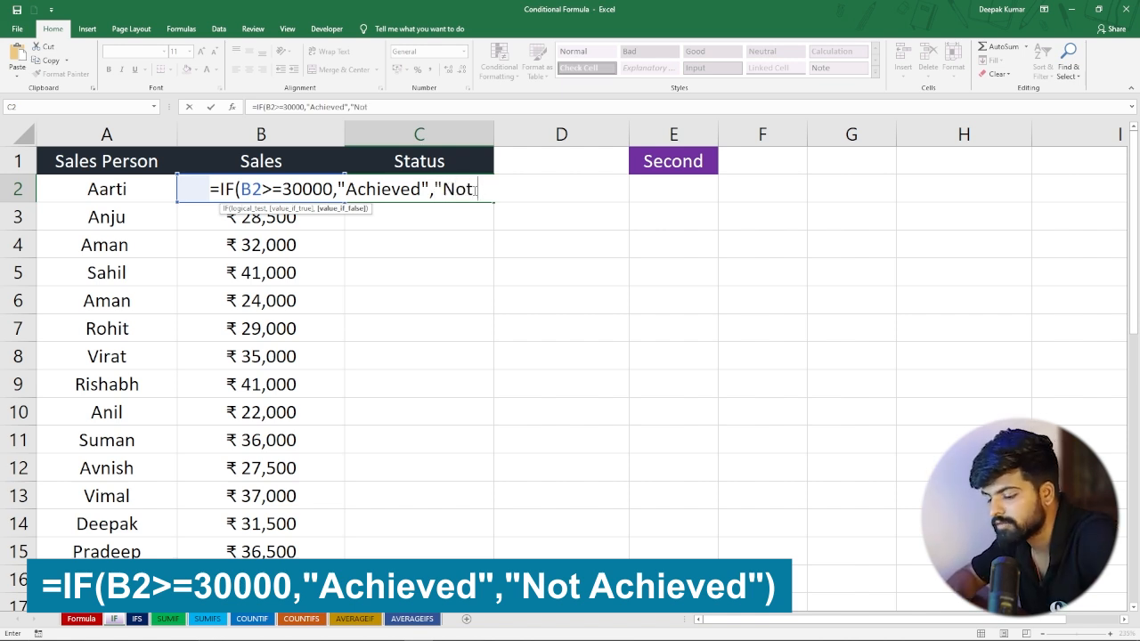
{"action": "type", "text": " Achieved"}
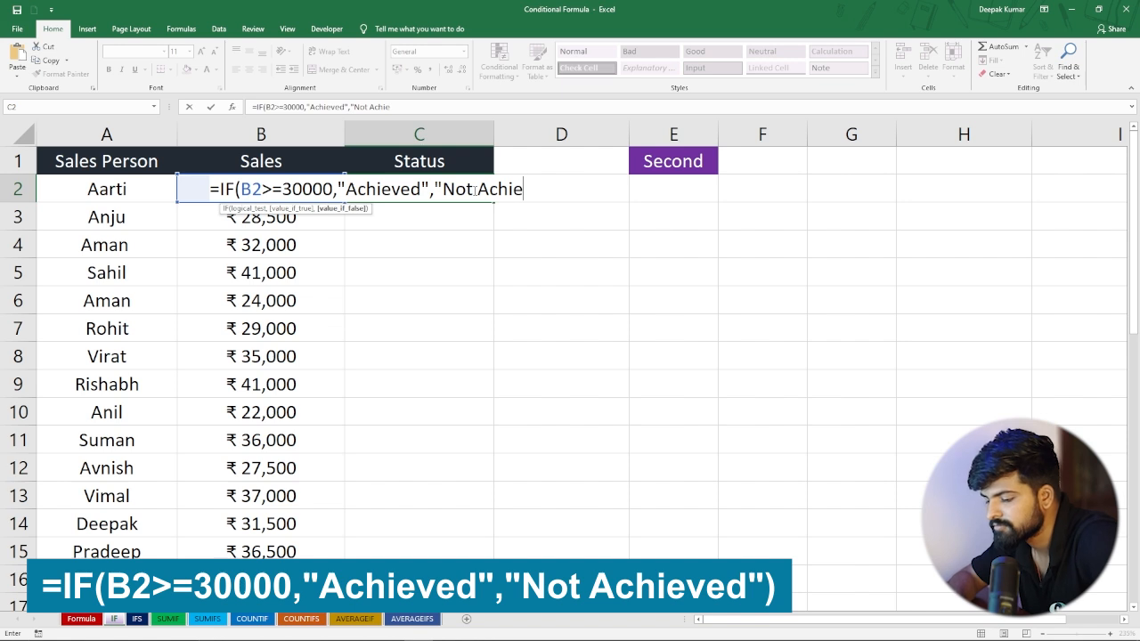
{"action": "type", "text": "\")"}
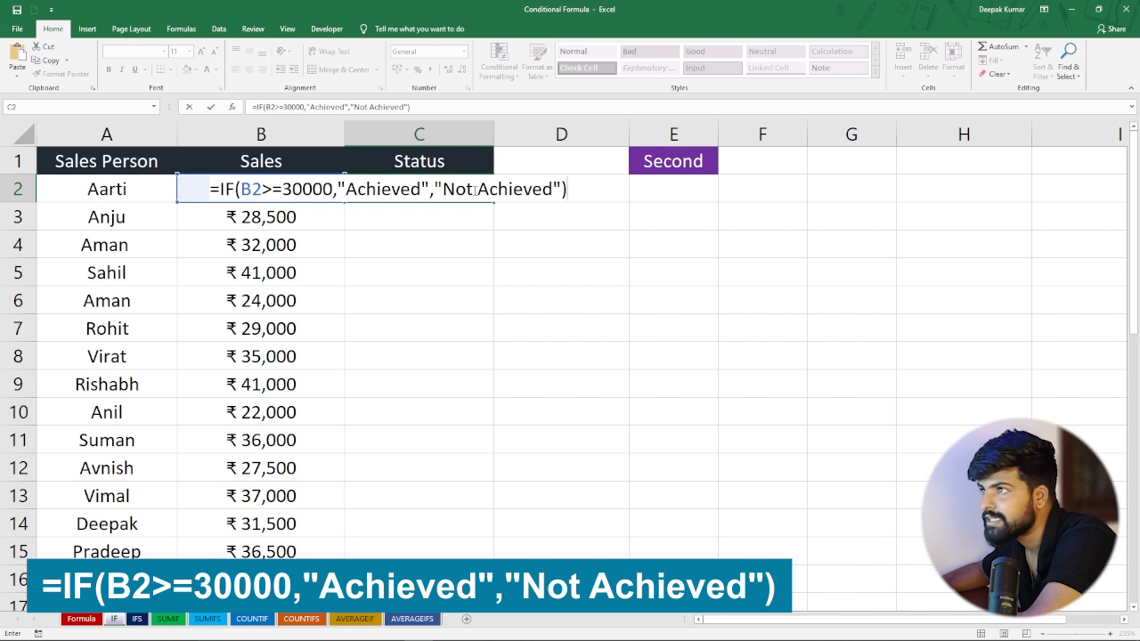
{"action": "key", "text": "Return"}
Step: Fill the C2 Status formula down through C16 for all the salespeople
{"action": "left_click", "coordinate": [459, 190]}
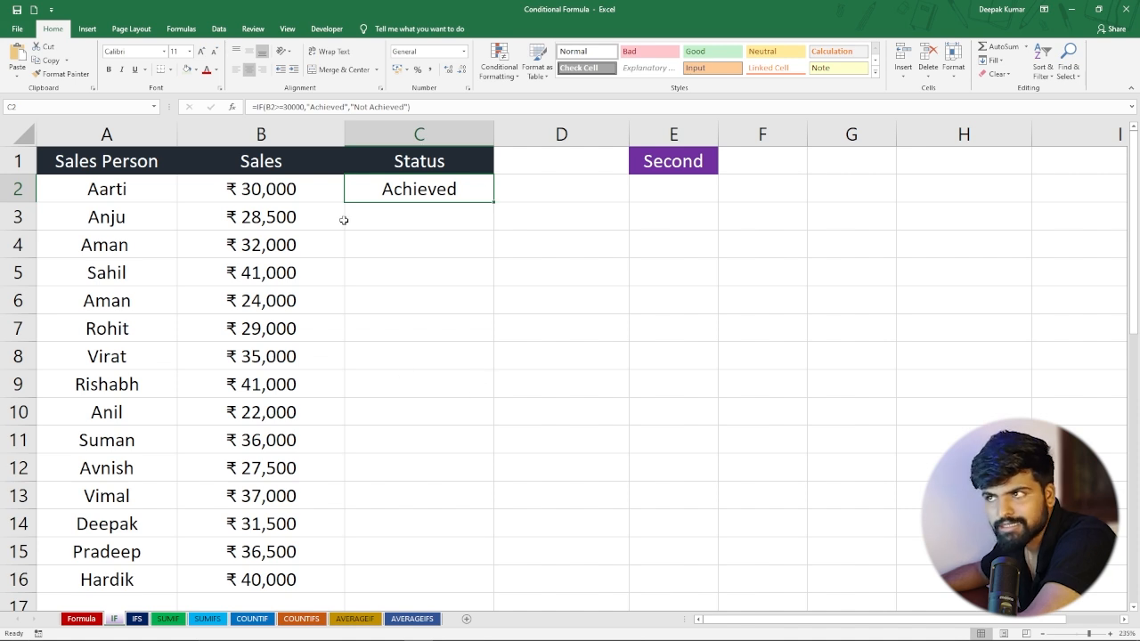
{"action": "left_click_drag", "start_coordinate": [494, 203], "coordinate": [485, 590]}
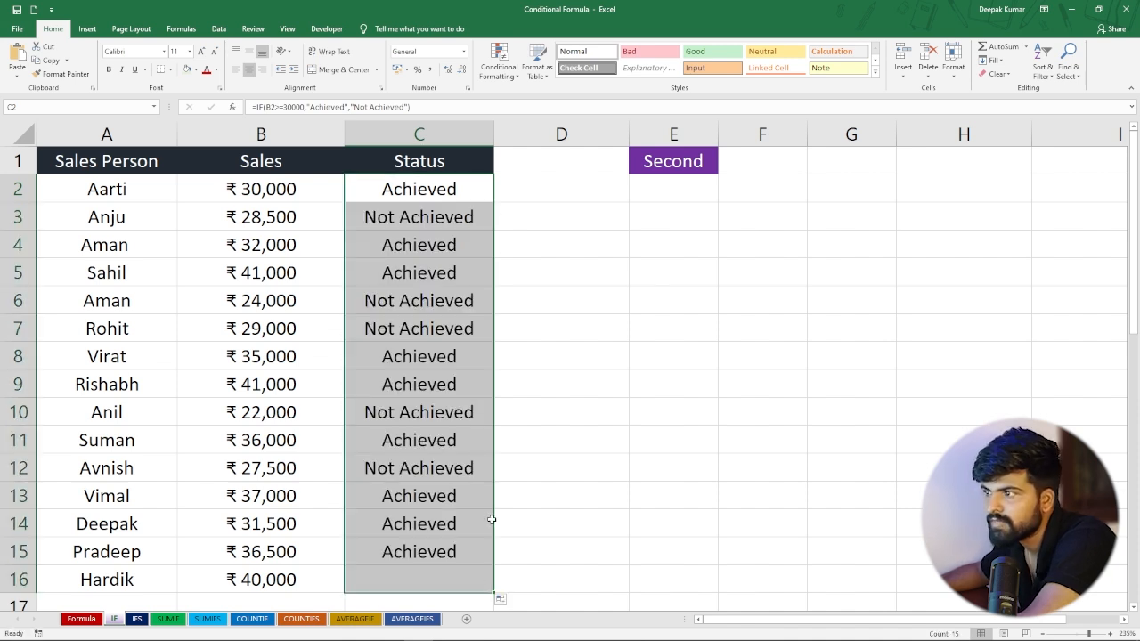
{"action": "left_click", "coordinate": [428, 384]}
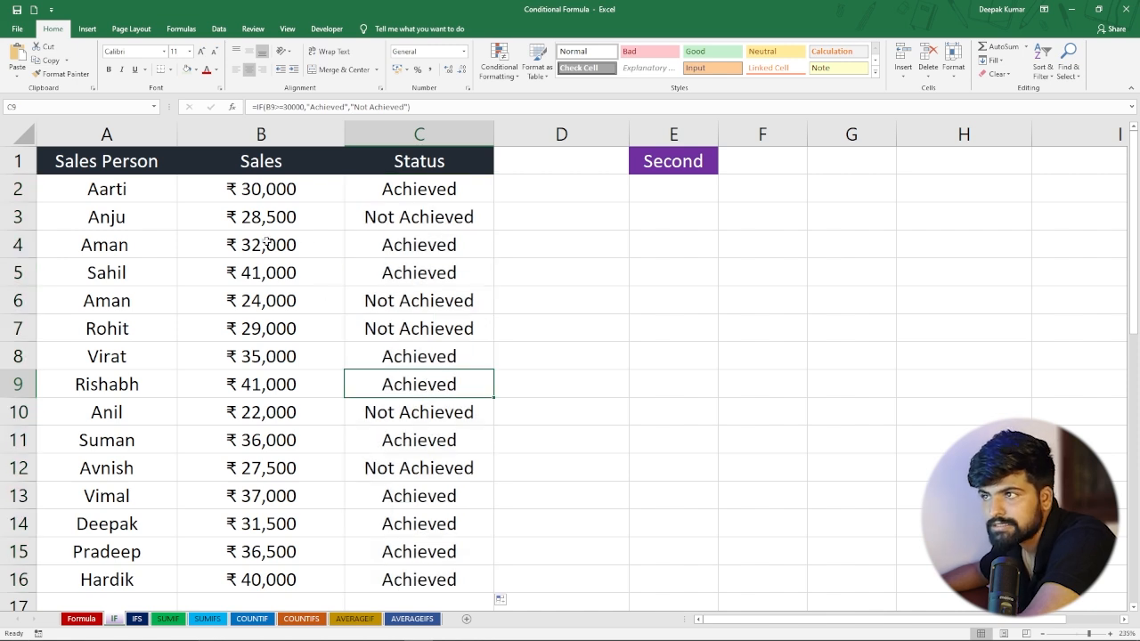
Step: Check several Status results against the Sales amounts in their rows, including rows 3, 4, 10 and 12
{"action": "left_click", "coordinate": [370, 245]}
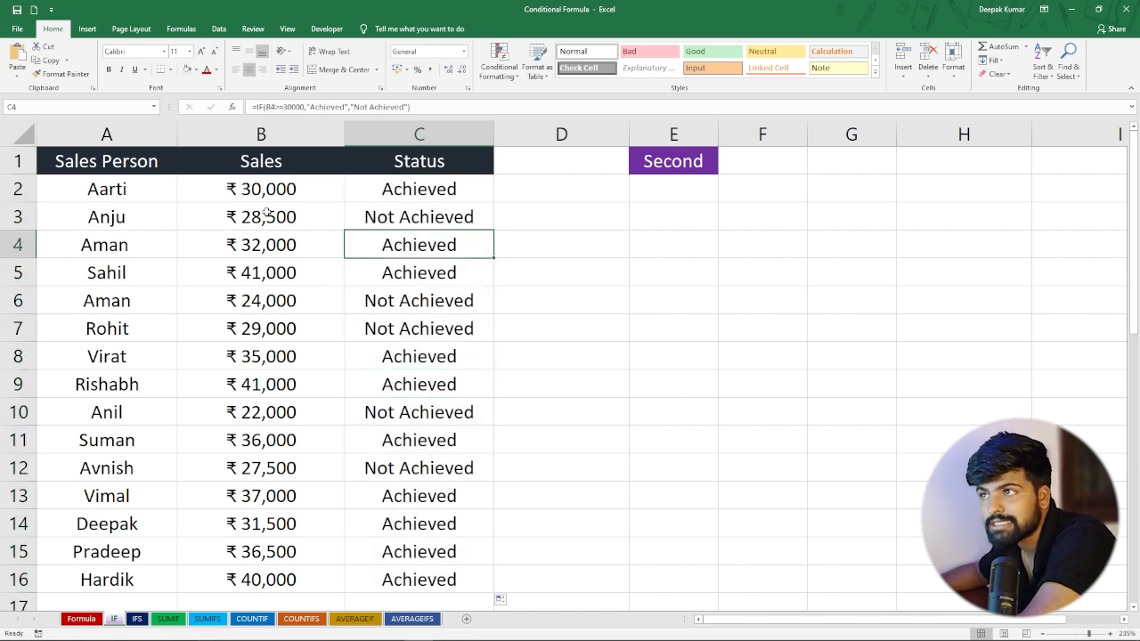
{"action": "left_click", "coordinate": [409, 211]}
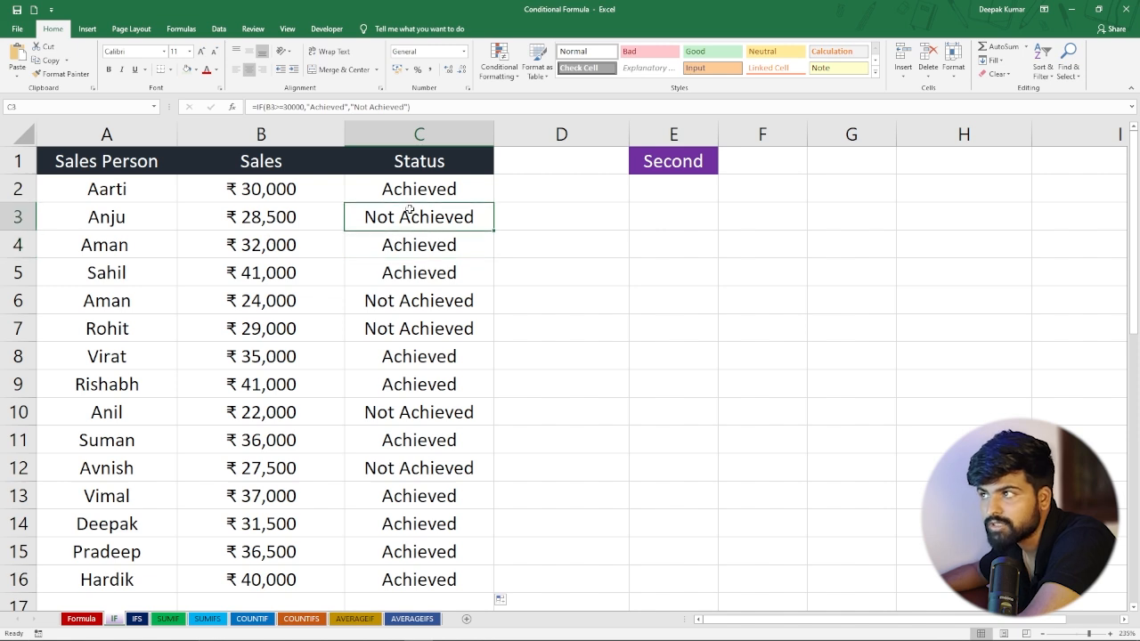
{"action": "scroll", "coordinate": [412, 325], "scroll_direction": "down", "scroll_amount": 1}
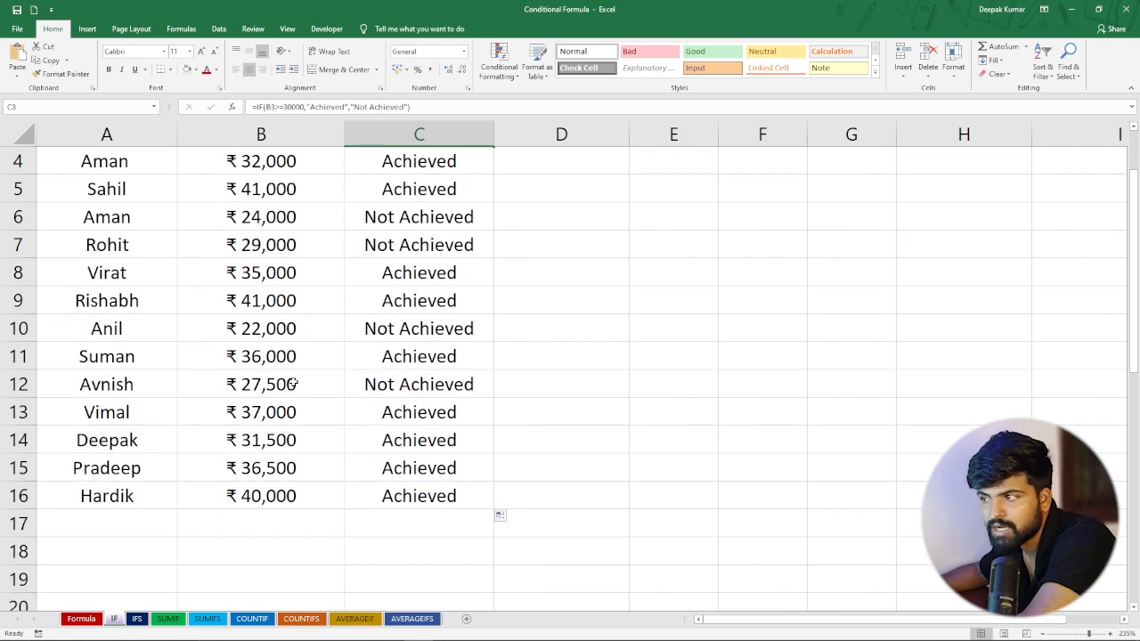
{"action": "left_click", "coordinate": [406, 384]}
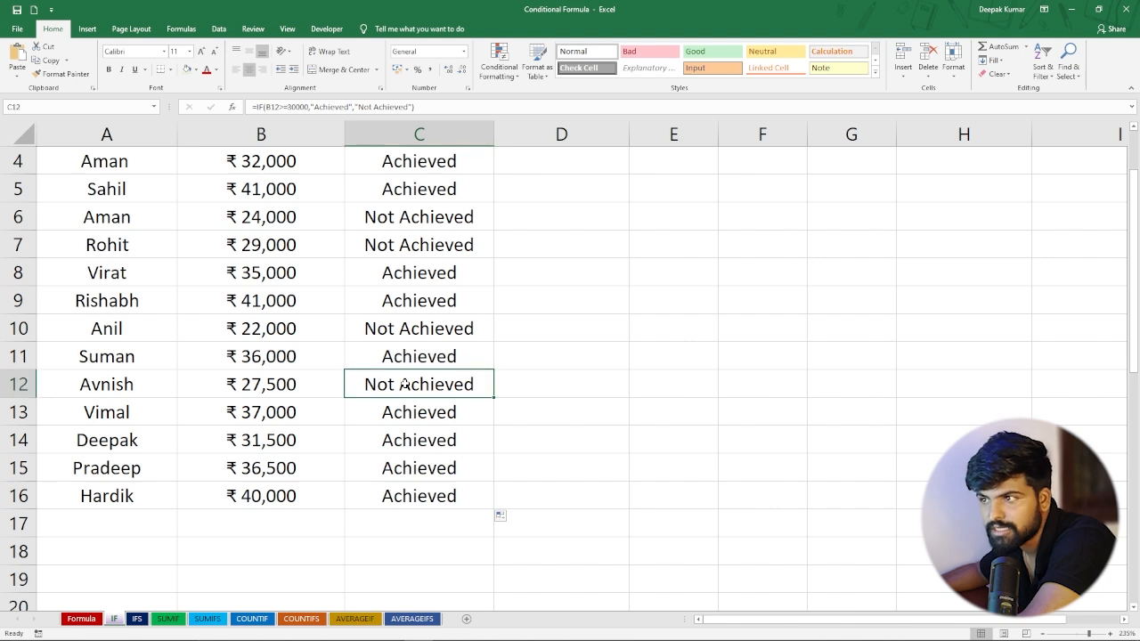
{"action": "left_click", "coordinate": [246, 330]}
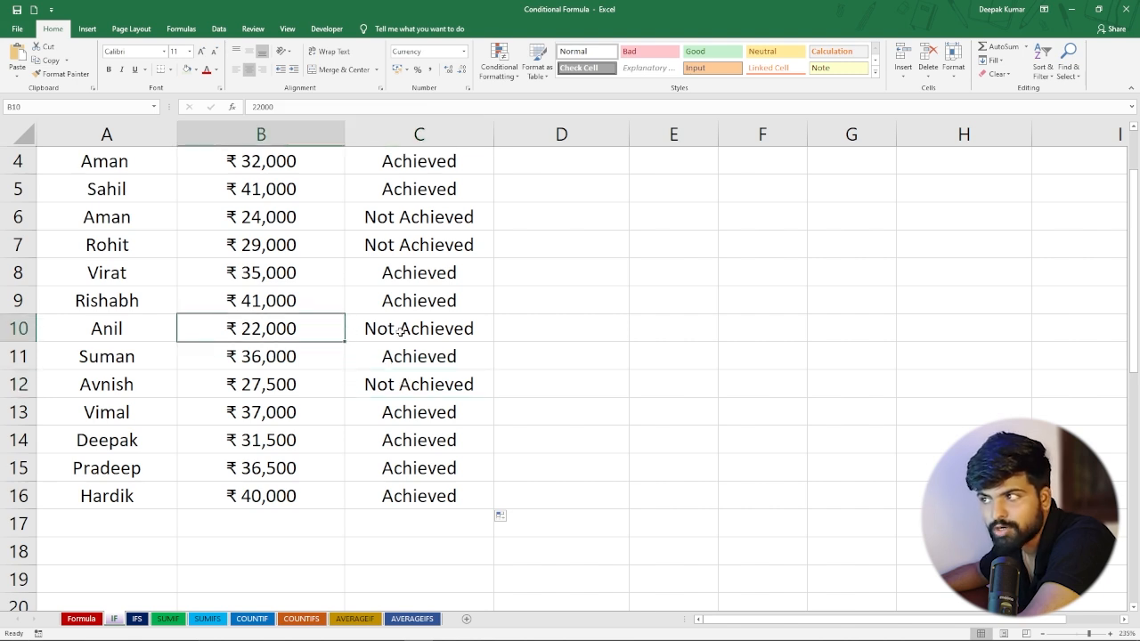
{"action": "scroll", "coordinate": [401, 329], "scroll_direction": "up", "scroll_amount": 1}
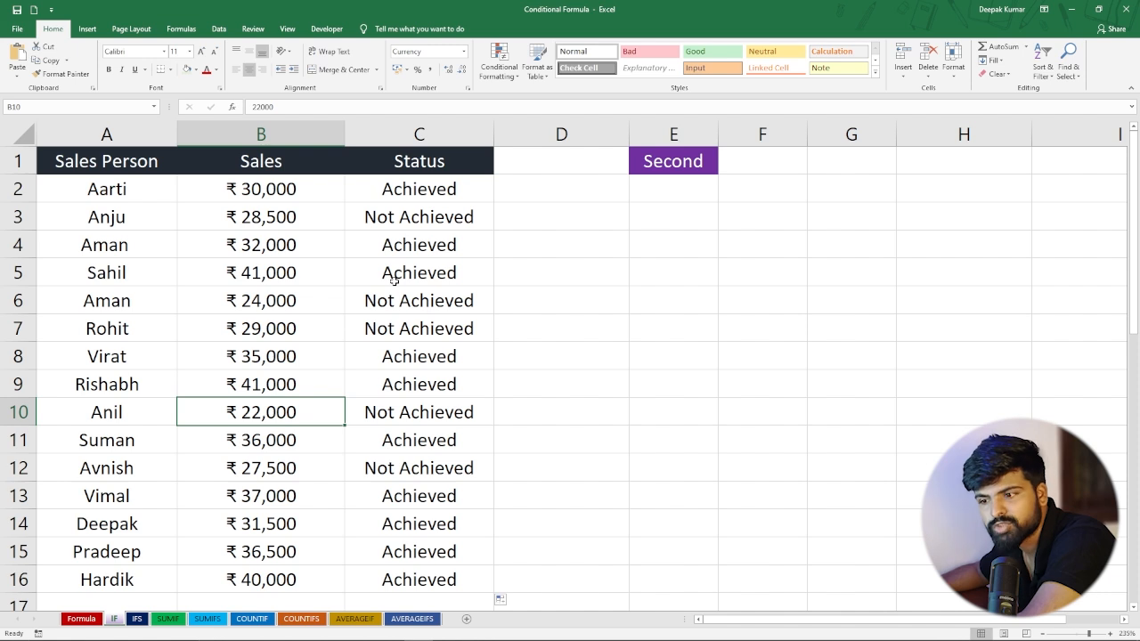
Step: Begin an IF formula in the first Bonus Eligibility cell, C23, with the logical test B23>85
{"action": "scroll", "coordinate": [395, 281], "scroll_direction": "down", "scroll_amount": 6}
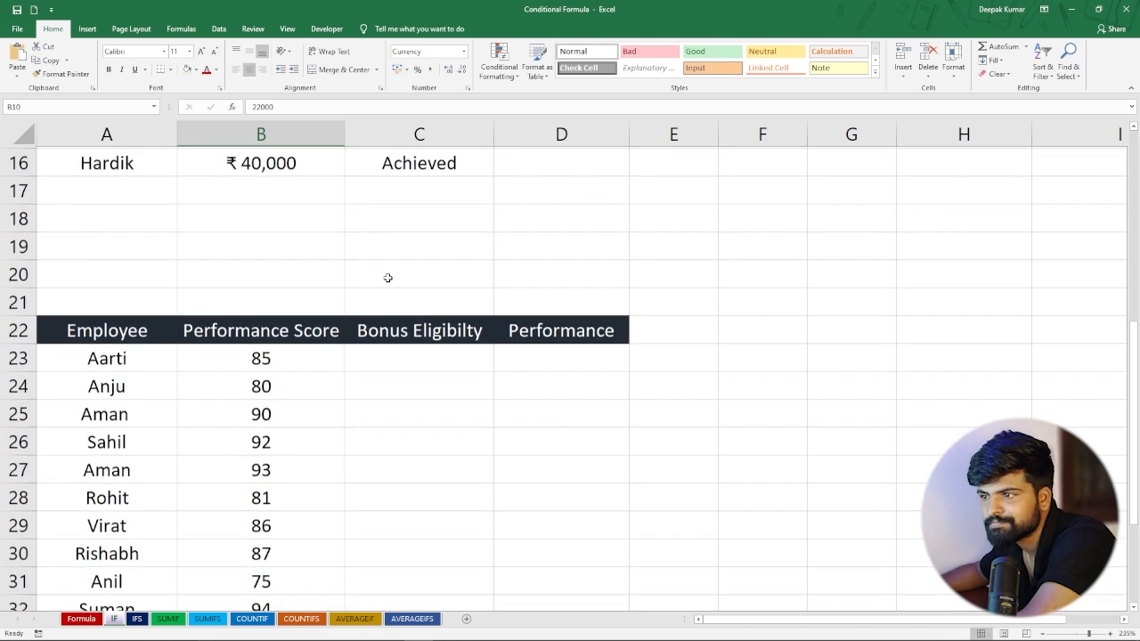
{"action": "scroll", "coordinate": [389, 273], "scroll_direction": "down", "scroll_amount": 1}
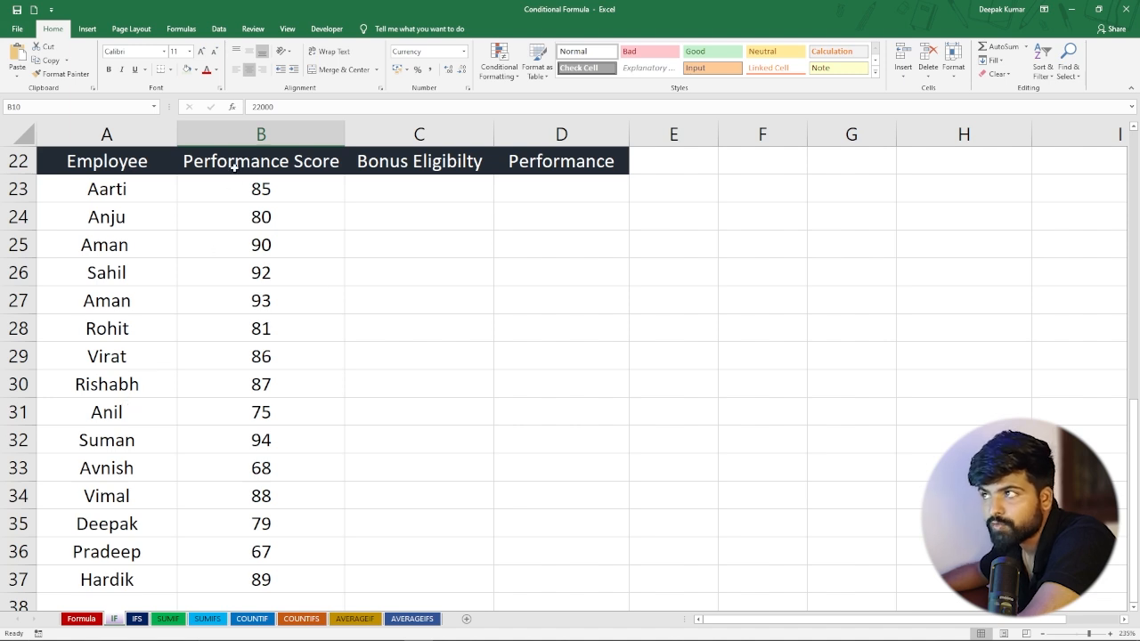
{"action": "left_click", "coordinate": [385, 190]}
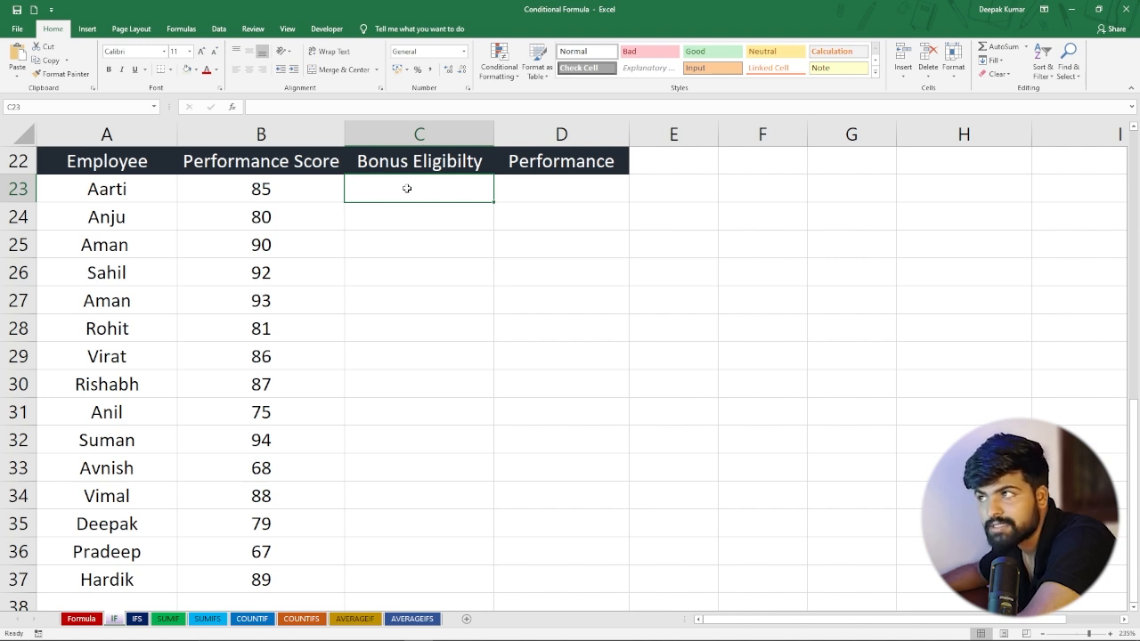
{"action": "type", "text": "="}
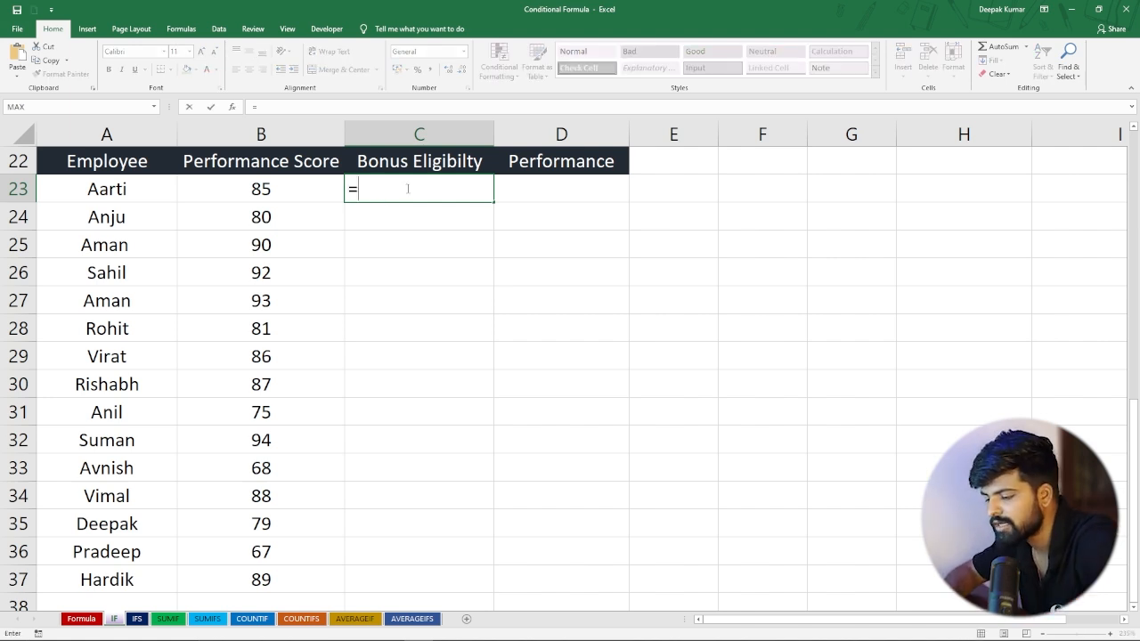
{"action": "type", "text": "if"}
{"action": "key", "text": "Tab"}
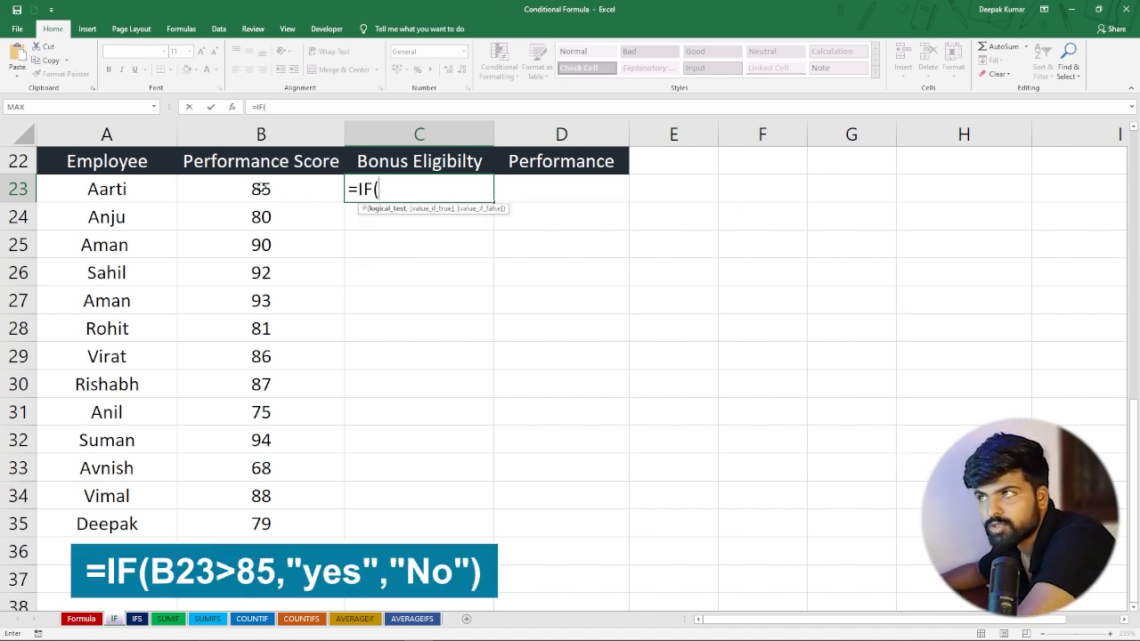
{"action": "left_click", "coordinate": [263, 190]}
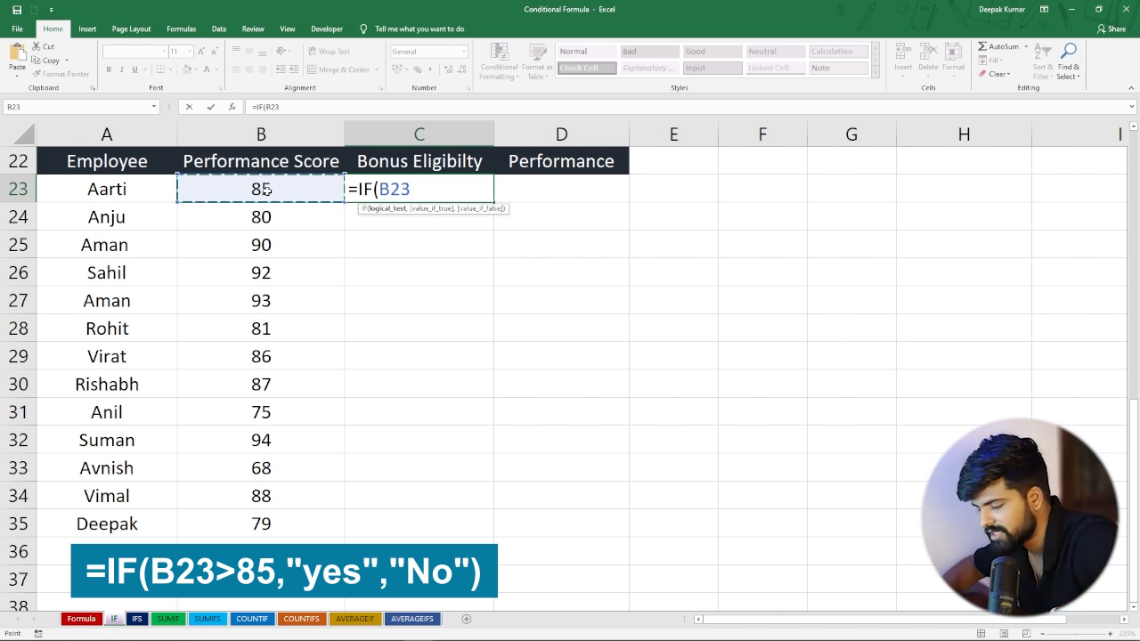
{"action": "type", "text": ">"}
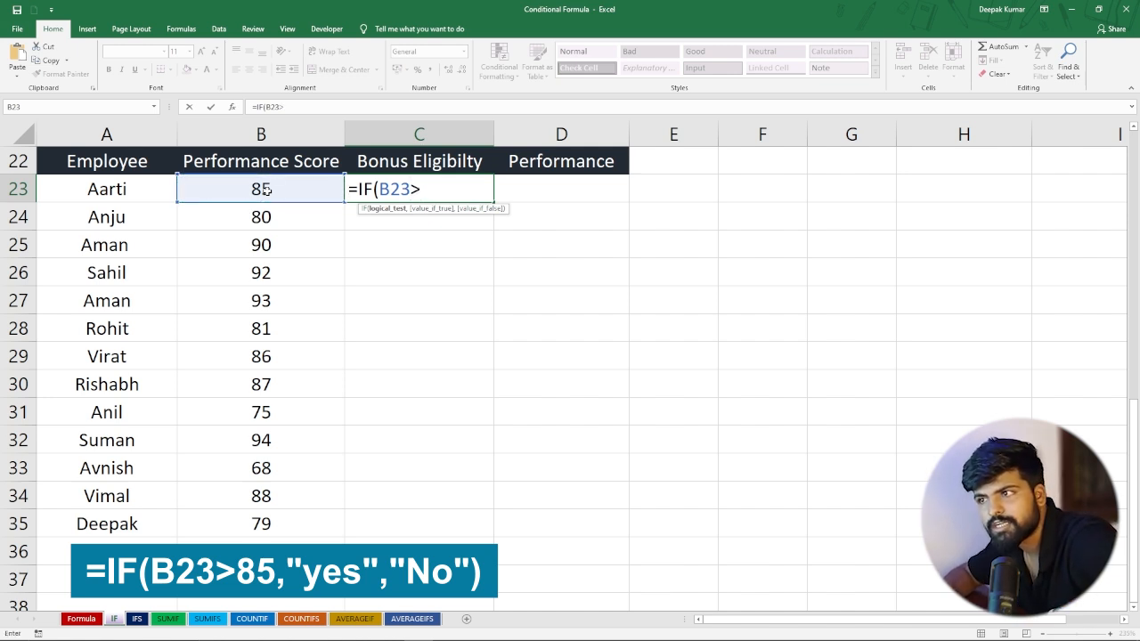
{"action": "type", "text": "85"}
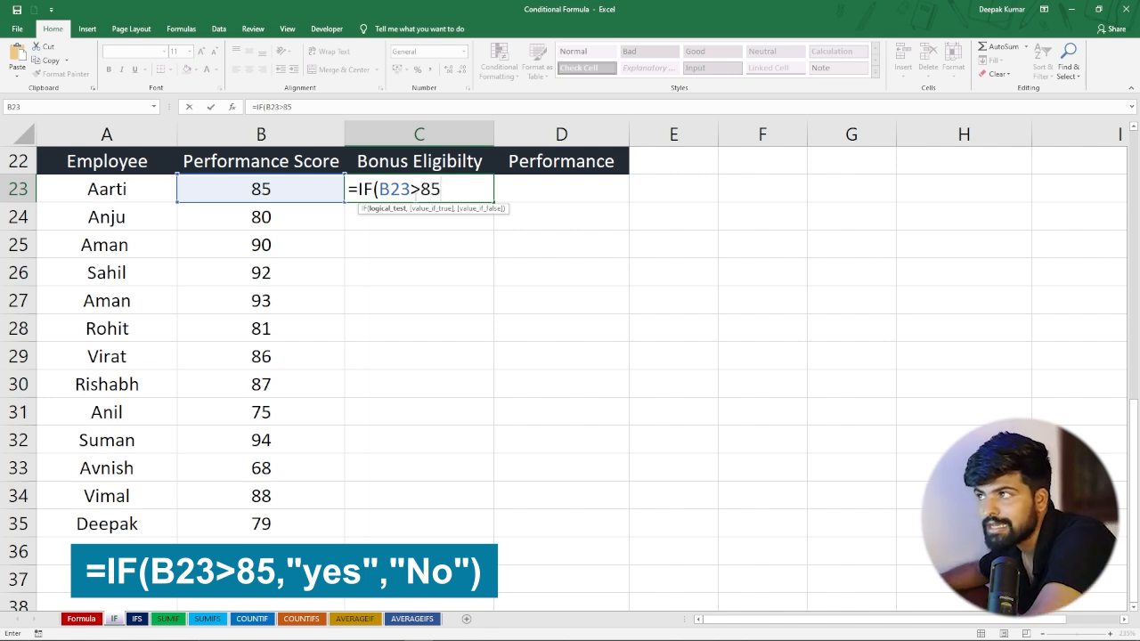
Step: Complete the C23 formula to return "Yes" when the test is true and "No" when it is false
{"action": "type", "text": ","}
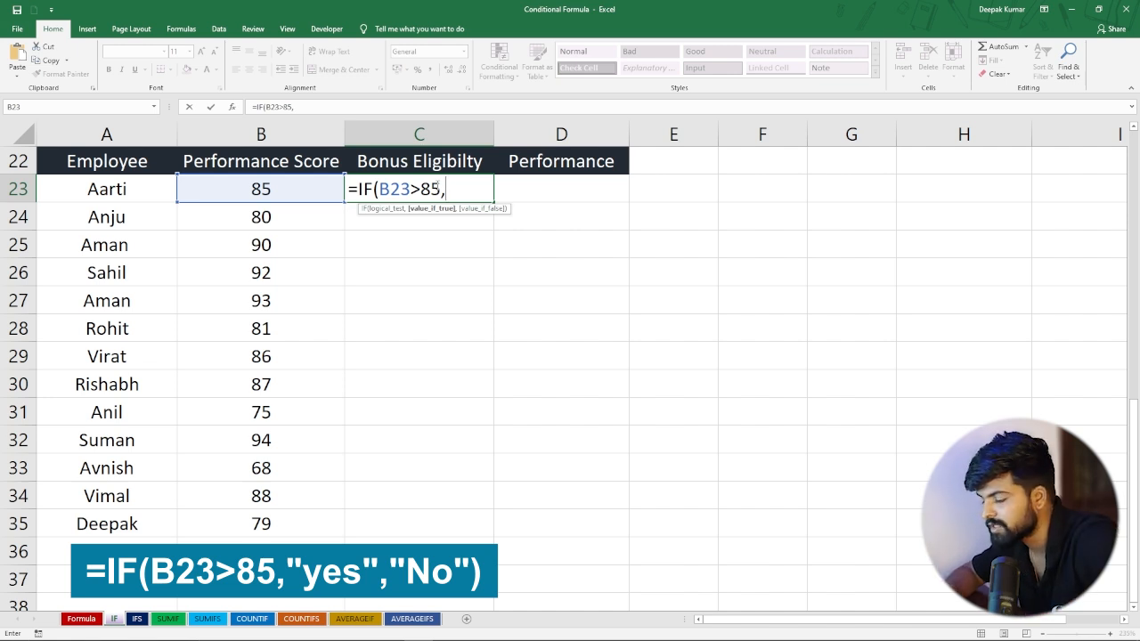
{"action": "type", "text": "\"Ye"}
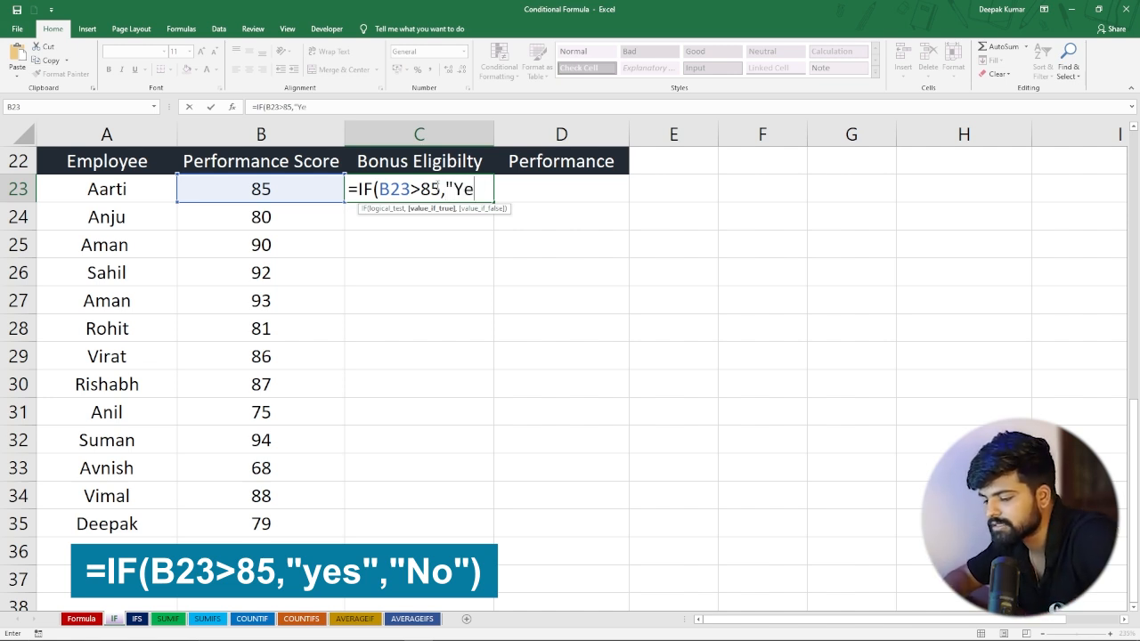
{"action": "type", "text": "s\","}
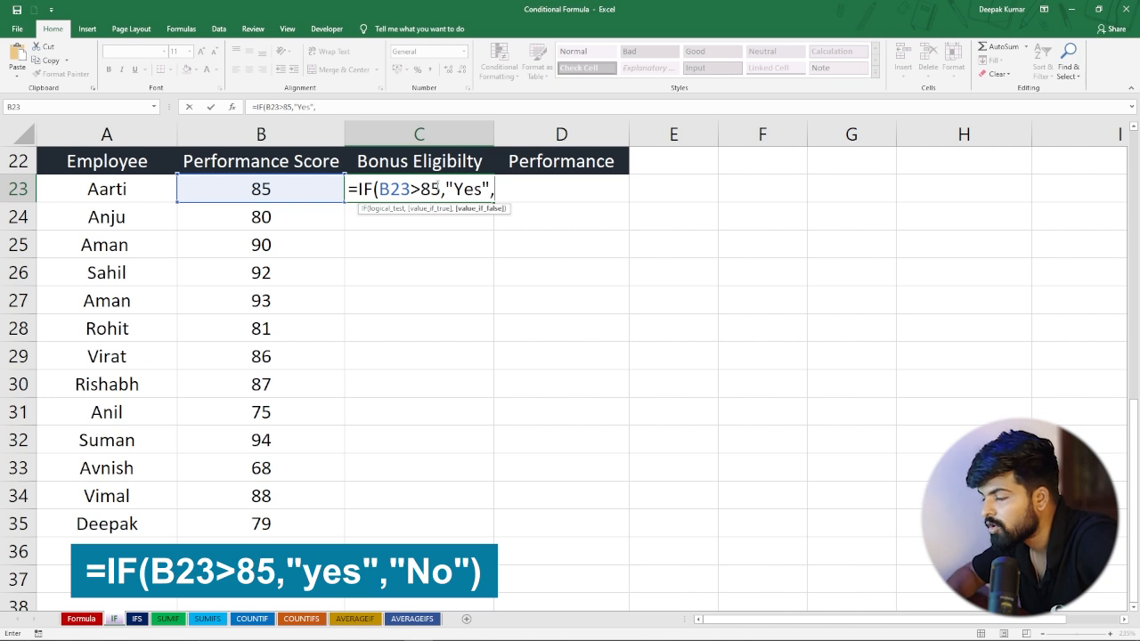
{"action": "type", "text": "\"No"}
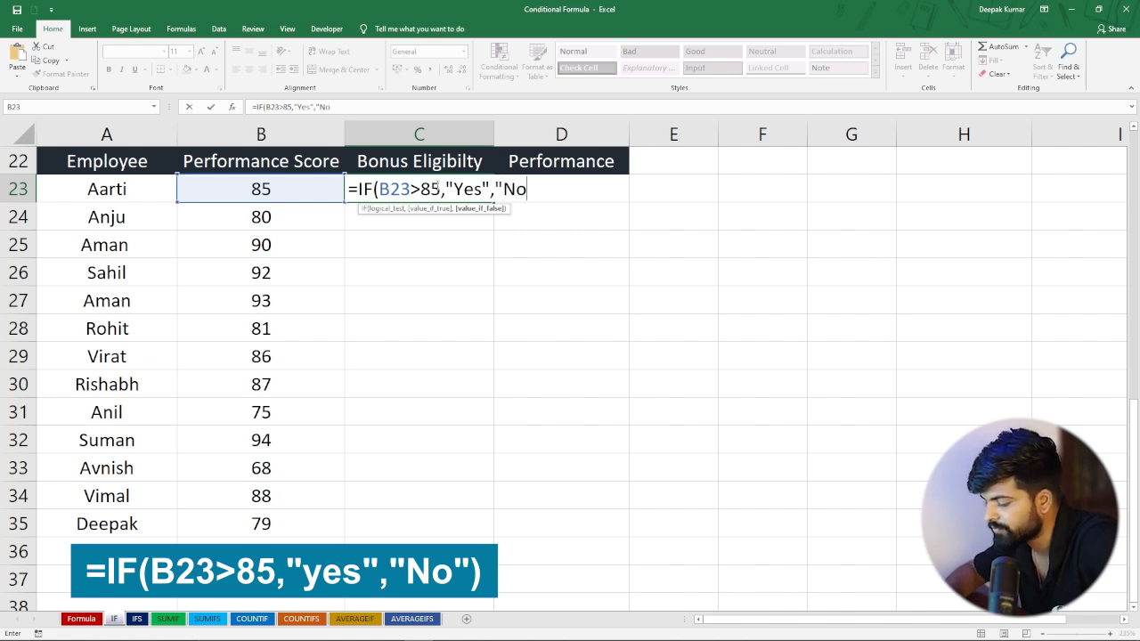
{"action": "type", "text": "\")"}
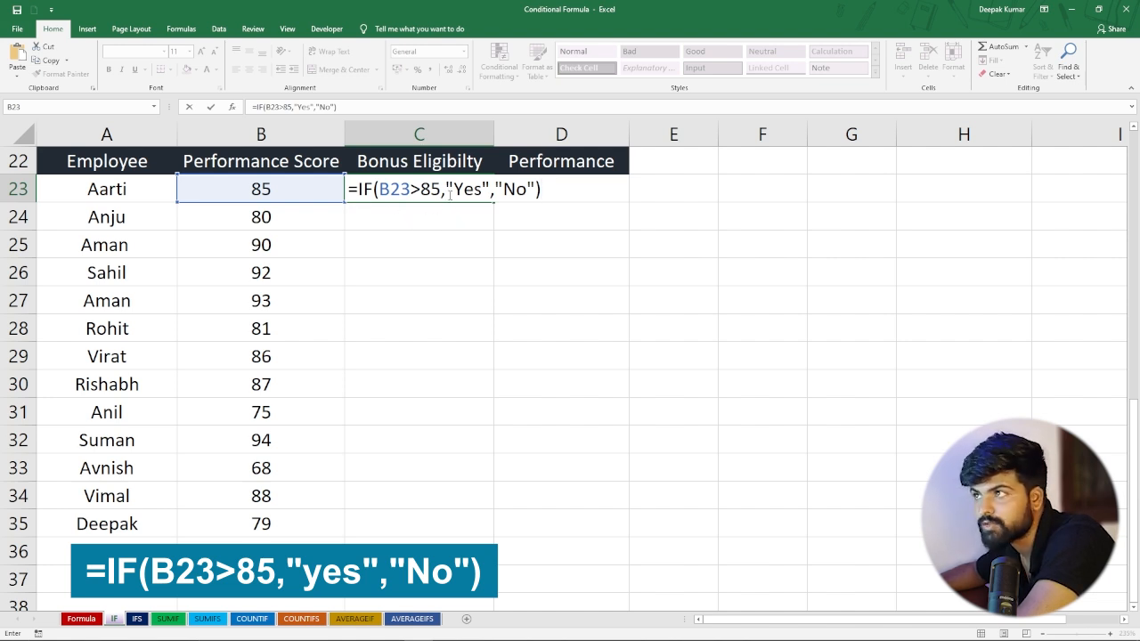
{"action": "key", "text": "Return"}
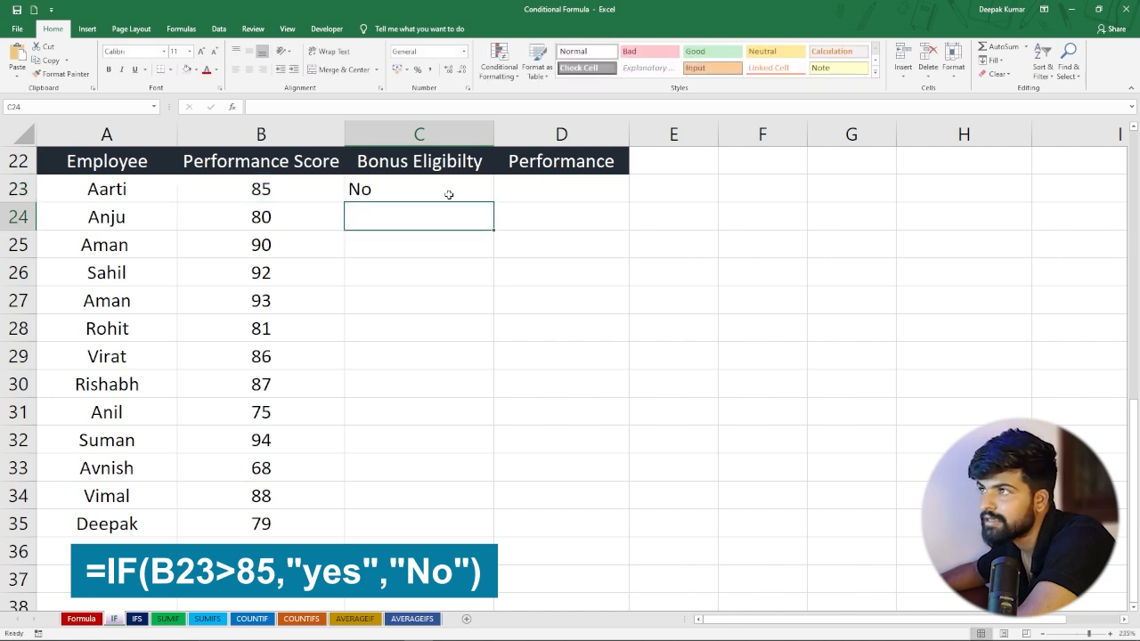
Step: Fill the C23 Bonus Eligibility formula down through C37 and check the results in rows 27 to 29
{"action": "left_click", "coordinate": [398, 189]}
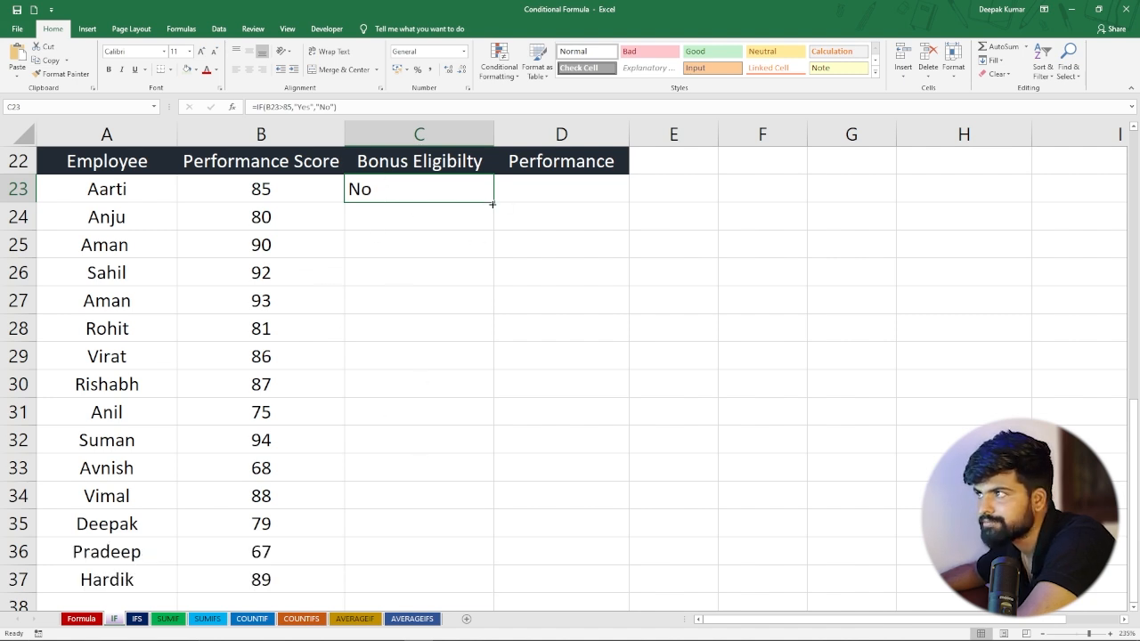
{"action": "left_click_drag", "start_coordinate": [494, 202], "coordinate": [494, 593]}
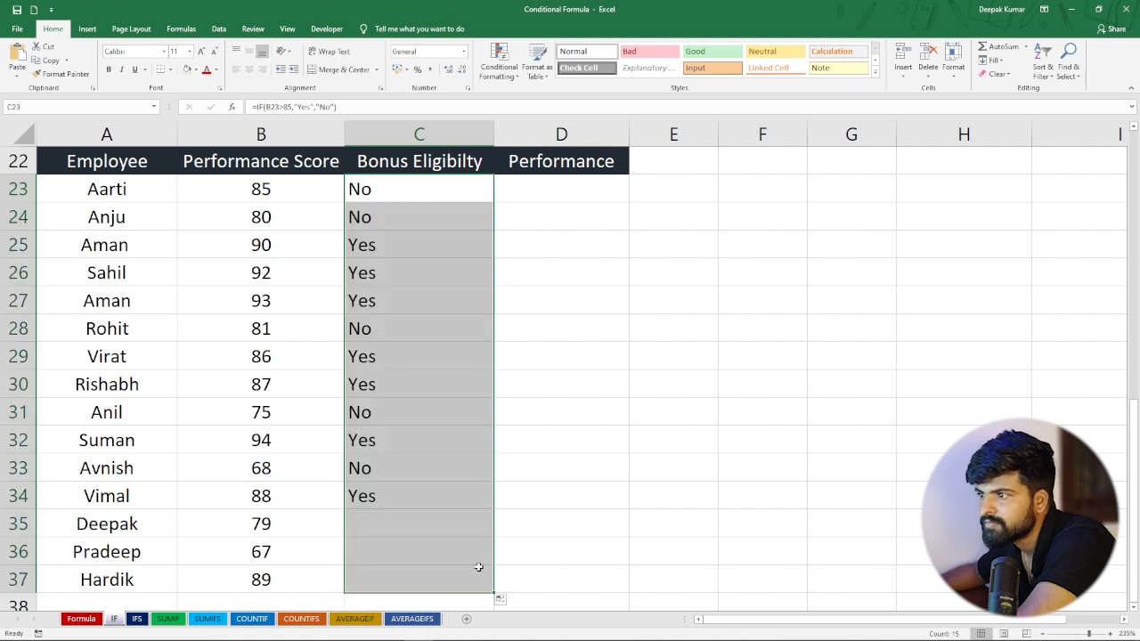
{"action": "left_click", "coordinate": [441, 331]}
{"action": "left_click", "coordinate": [388, 360]}
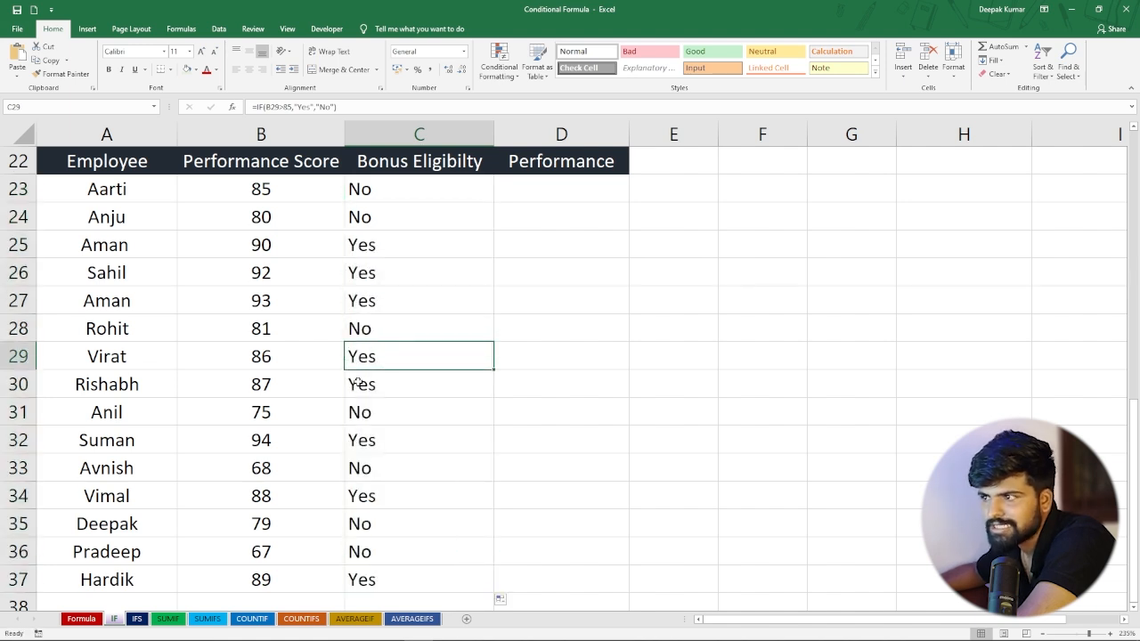
{"action": "left_click", "coordinate": [359, 298]}
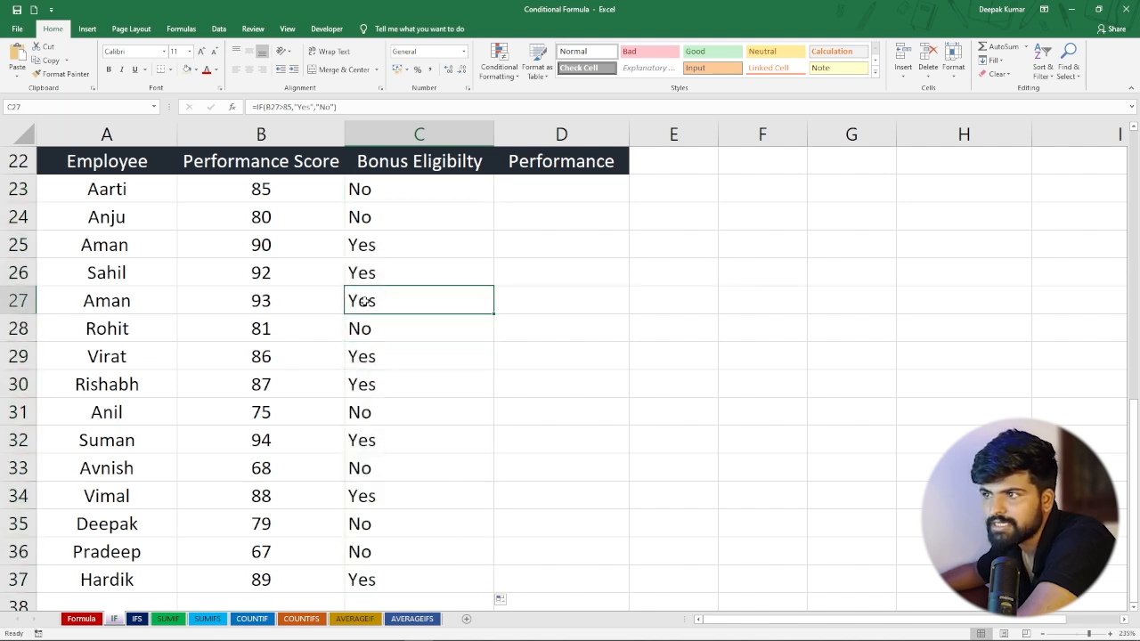
{"action": "left_click", "coordinate": [374, 328]}
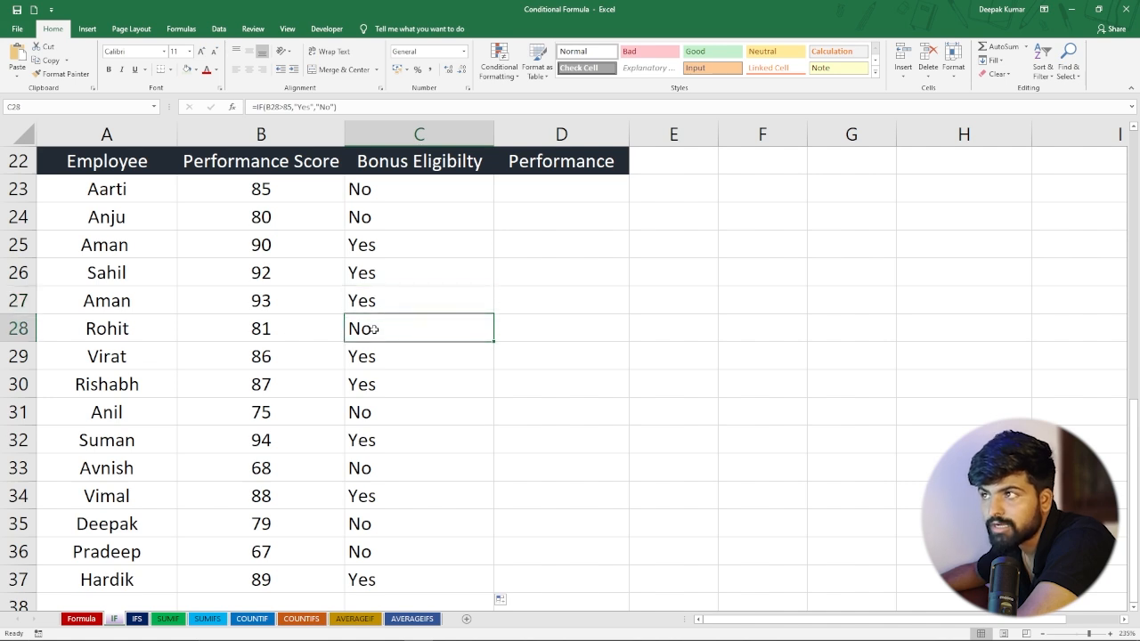
Step: Set the Performance Score in B24 to 86 and check the Bonus Eligibility result in C24
{"action": "left_click", "coordinate": [279, 217]}
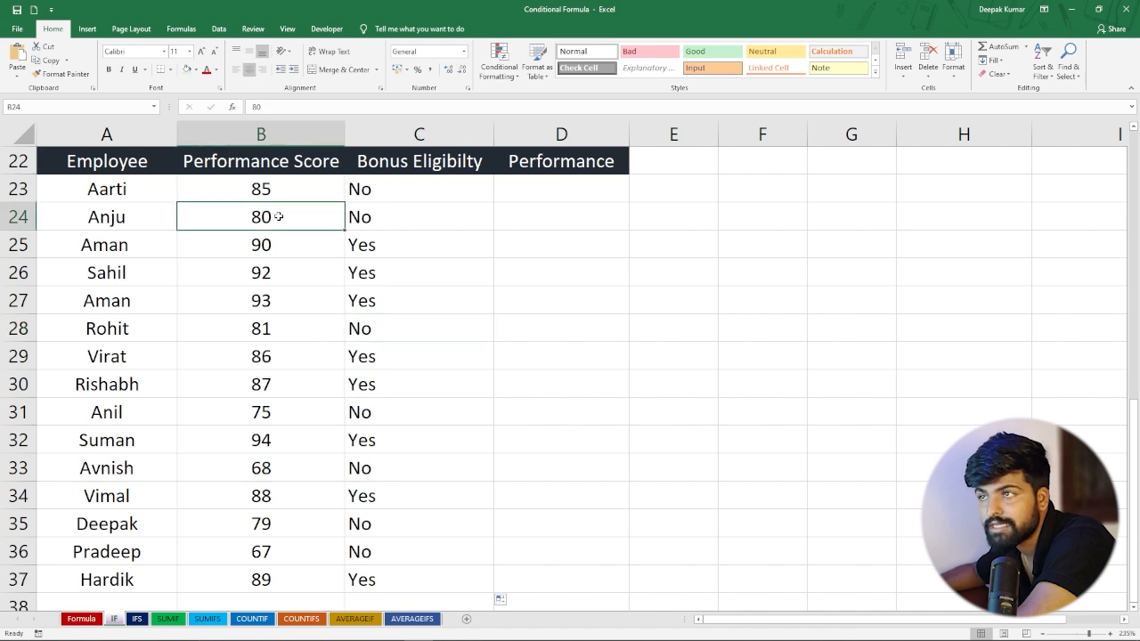
{"action": "type", "text": "86"}
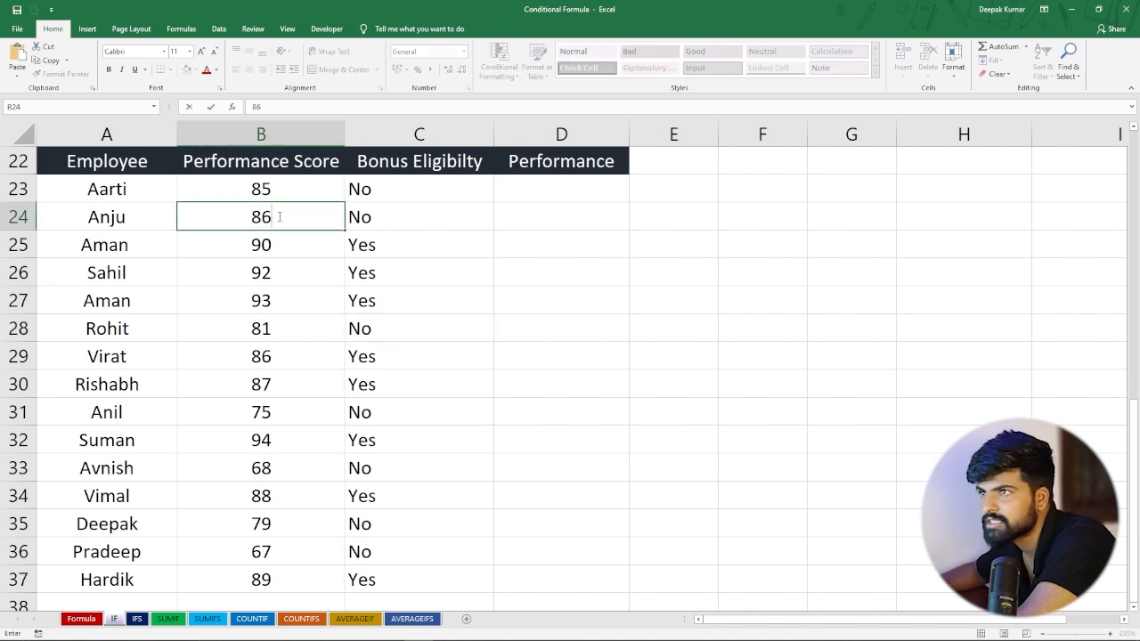
{"action": "key", "text": "Return"}
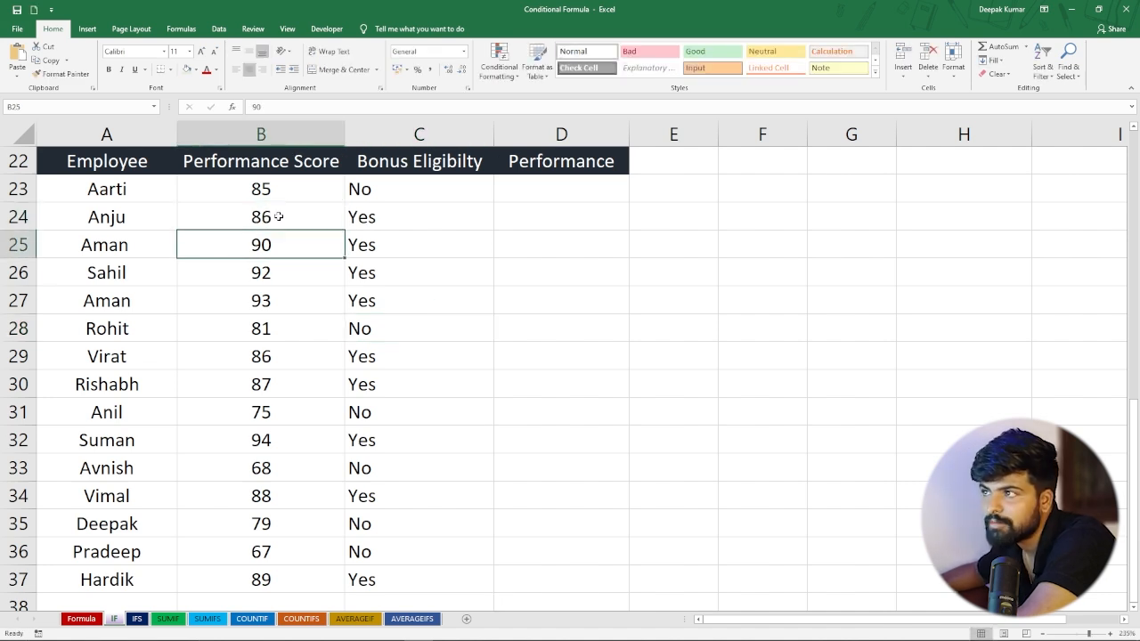
{"action": "left_click", "coordinate": [367, 218]}
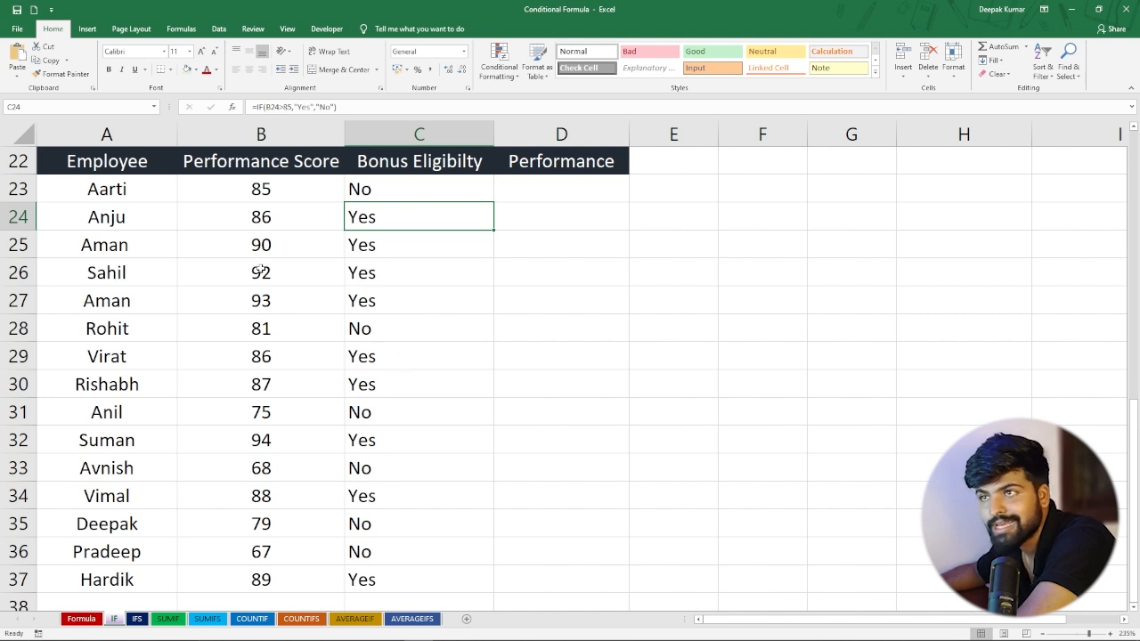
Step: Look over the tenure, salary and bonus table on the IFS sheet, and return to cell D23 on the IF sheet
{"action": "left_click", "coordinate": [546, 189]}
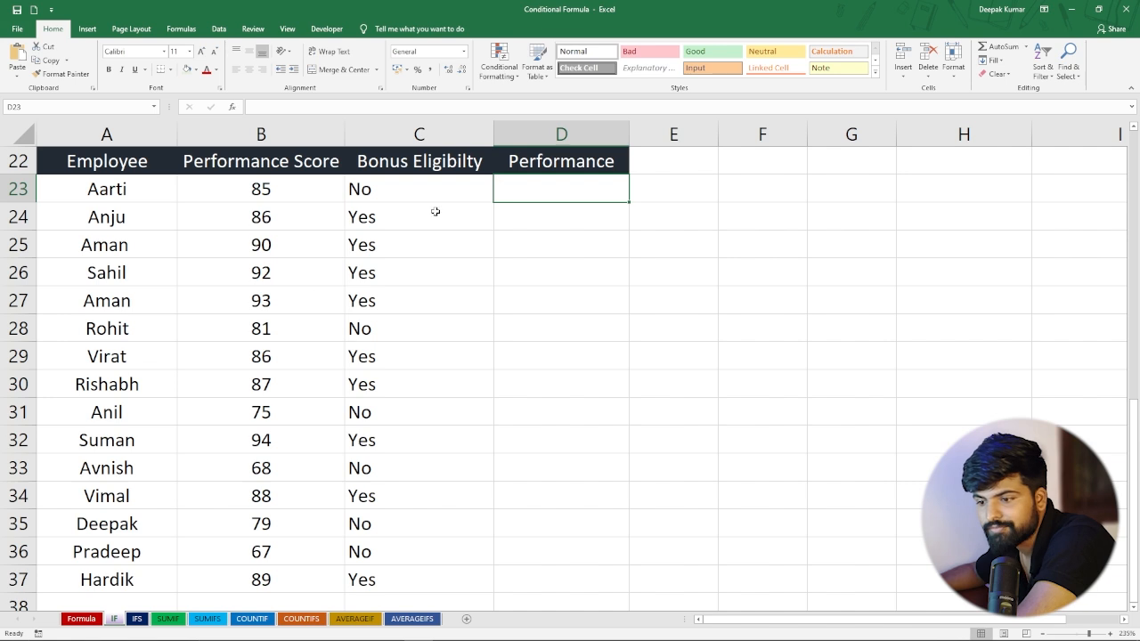
{"action": "left_click", "coordinate": [137, 619]}
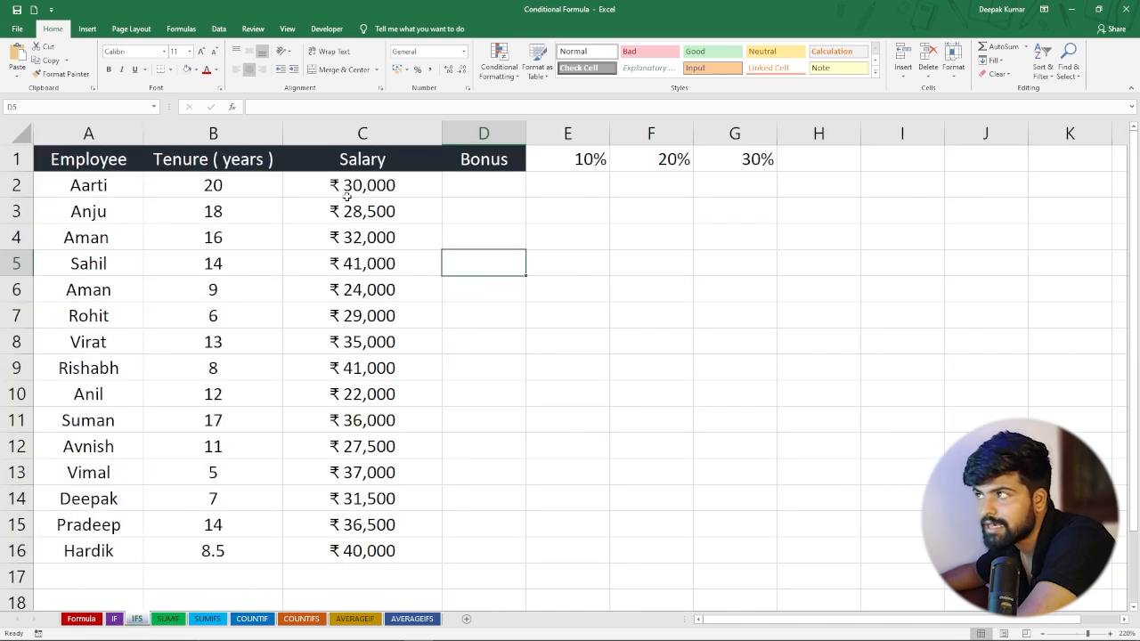
{"action": "left_click", "coordinate": [114, 619]}
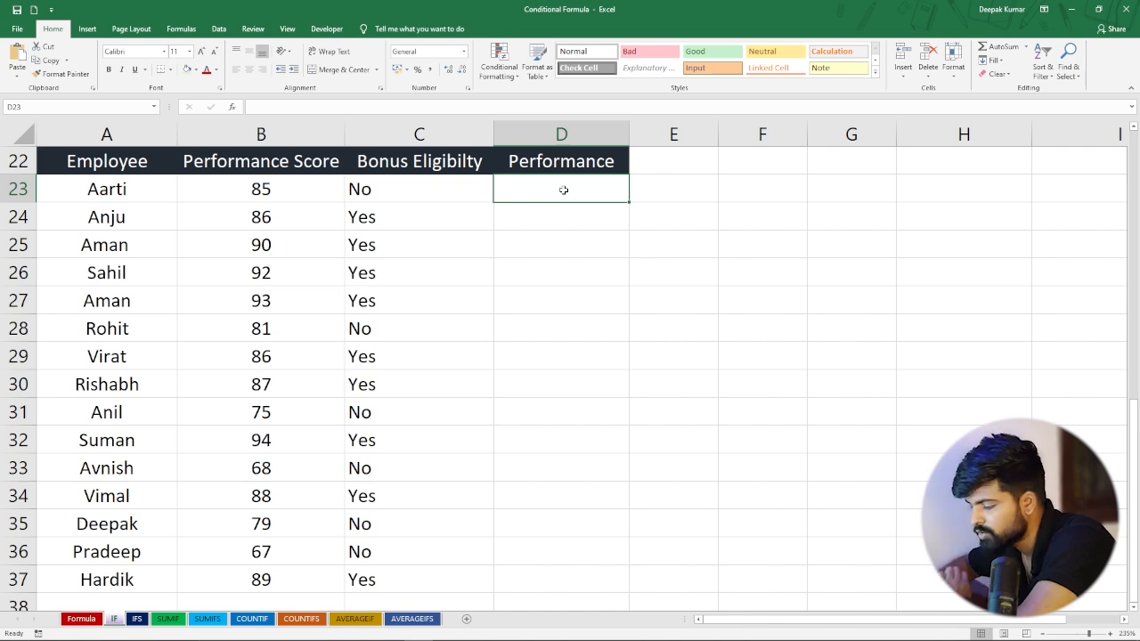
Step: Begin an IFS formula in the first Performance cell, D23, that returns "Excellent" when B23>90
{"action": "type", "text": "=ifs"}
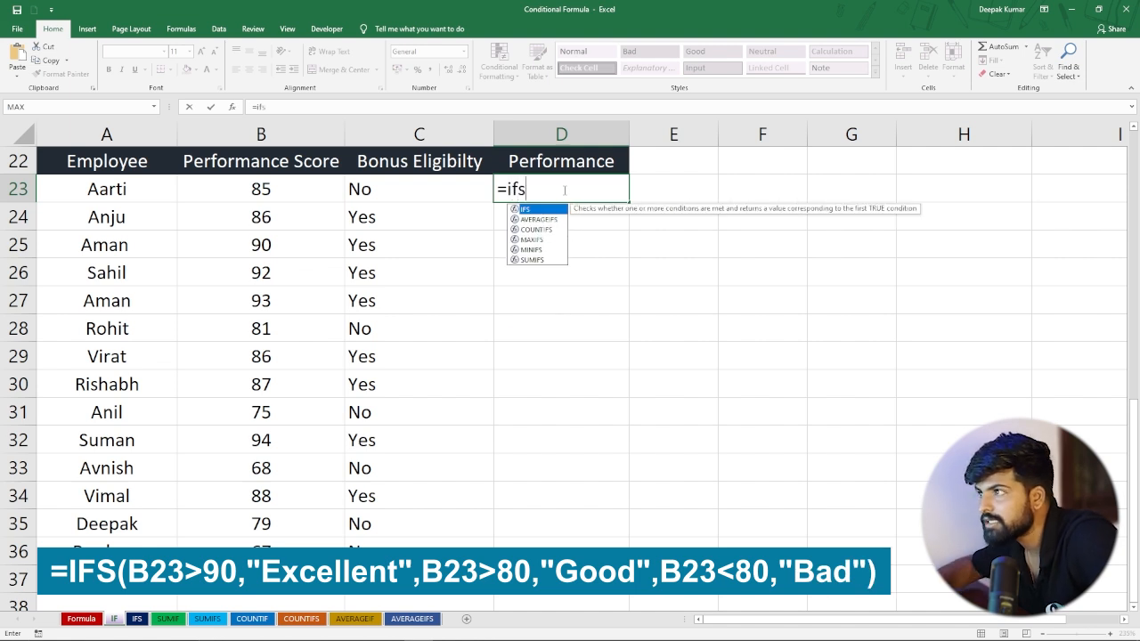
{"action": "key", "text": "Tab"}
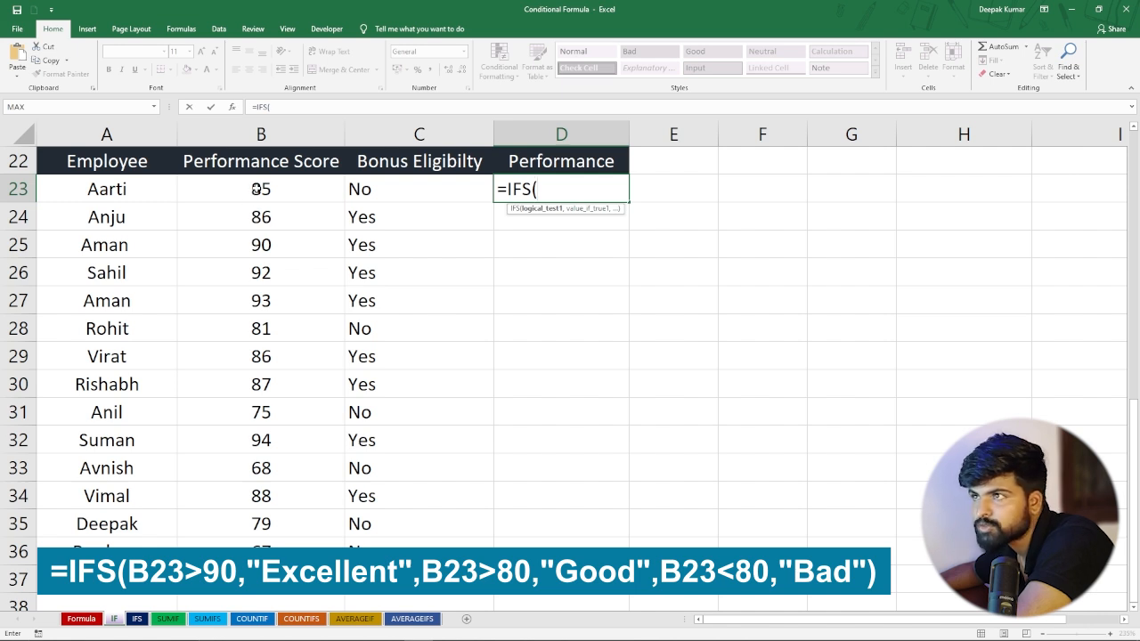
{"action": "left_click", "coordinate": [257, 188]}
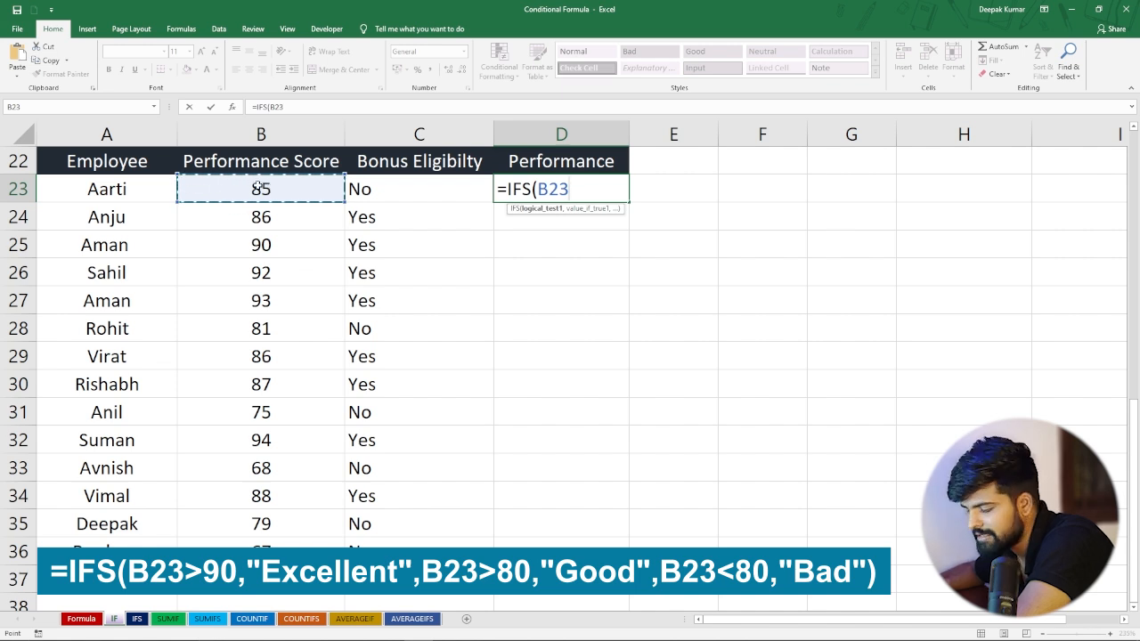
{"action": "type", "text": "<"}
{"action": "key", "text": "BackSpace"}
{"action": "type", "text": ">9"}
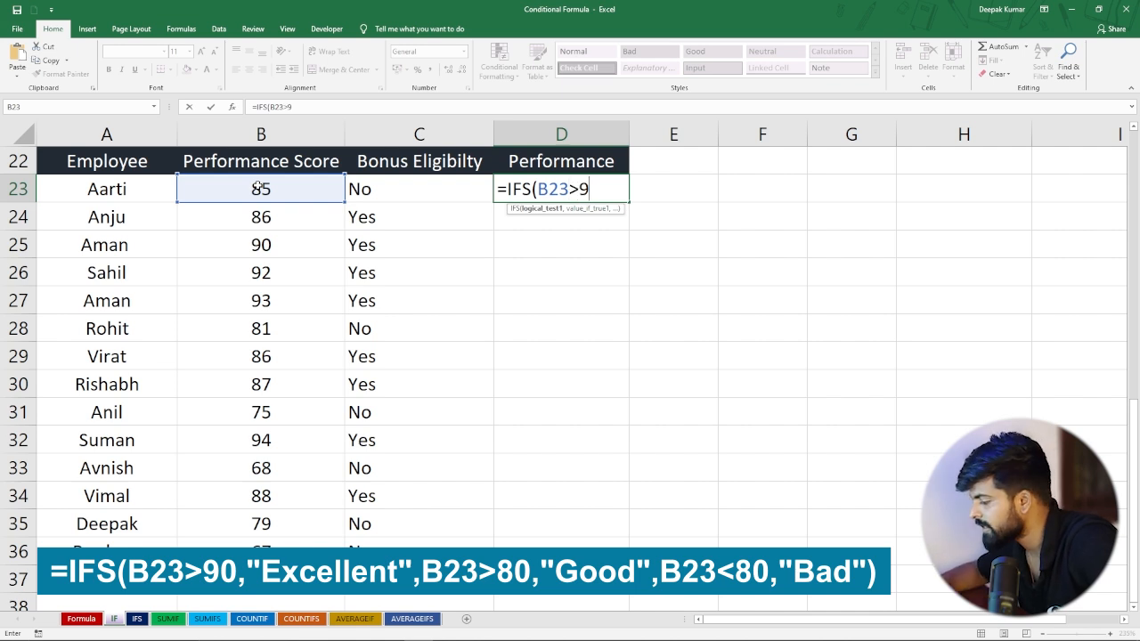
{"action": "type", "text": "0,"}
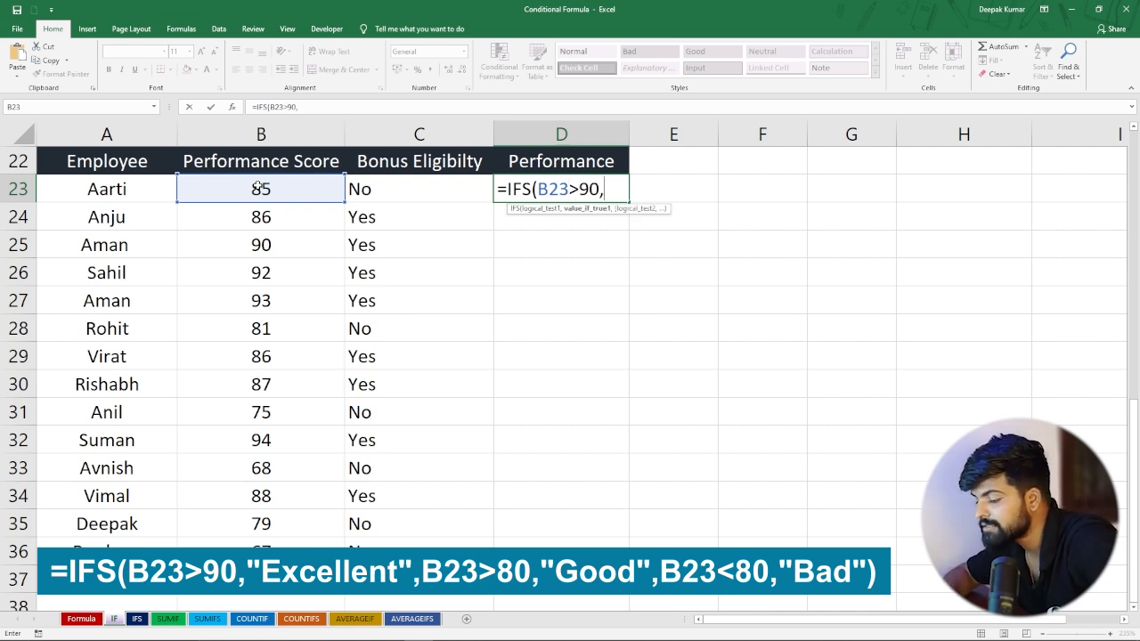
{"action": "type", "text": "\"Exce"}
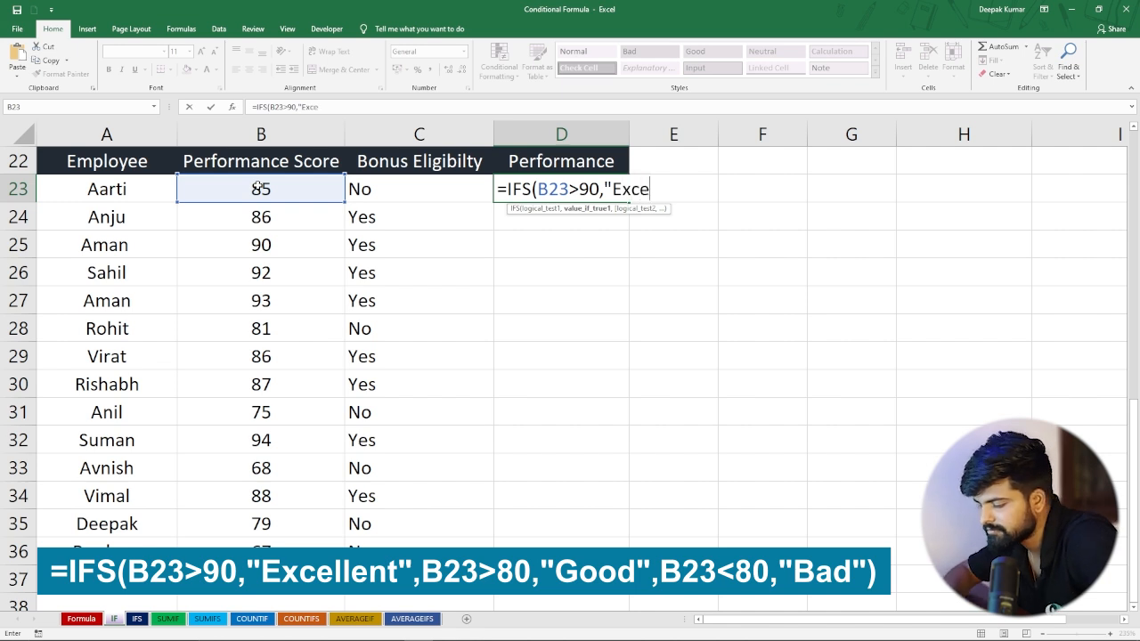
{"action": "type", "text": "llent\""}
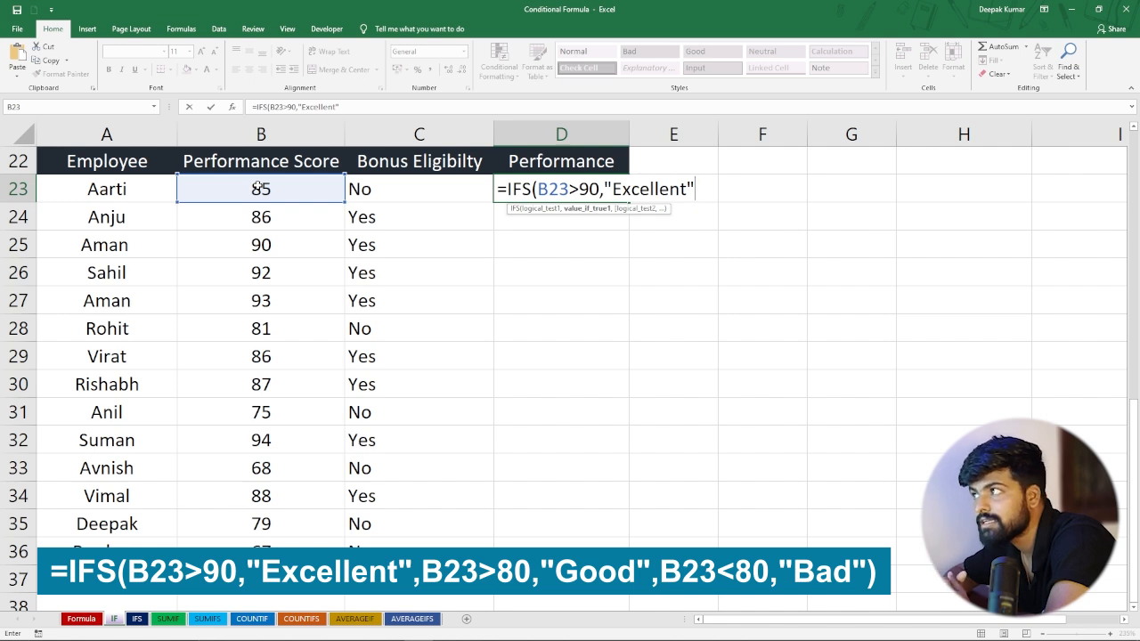
Step: Add a second condition to the D23 IFS formula that returns "Good" when B23>80
{"action": "type", "text": ","}
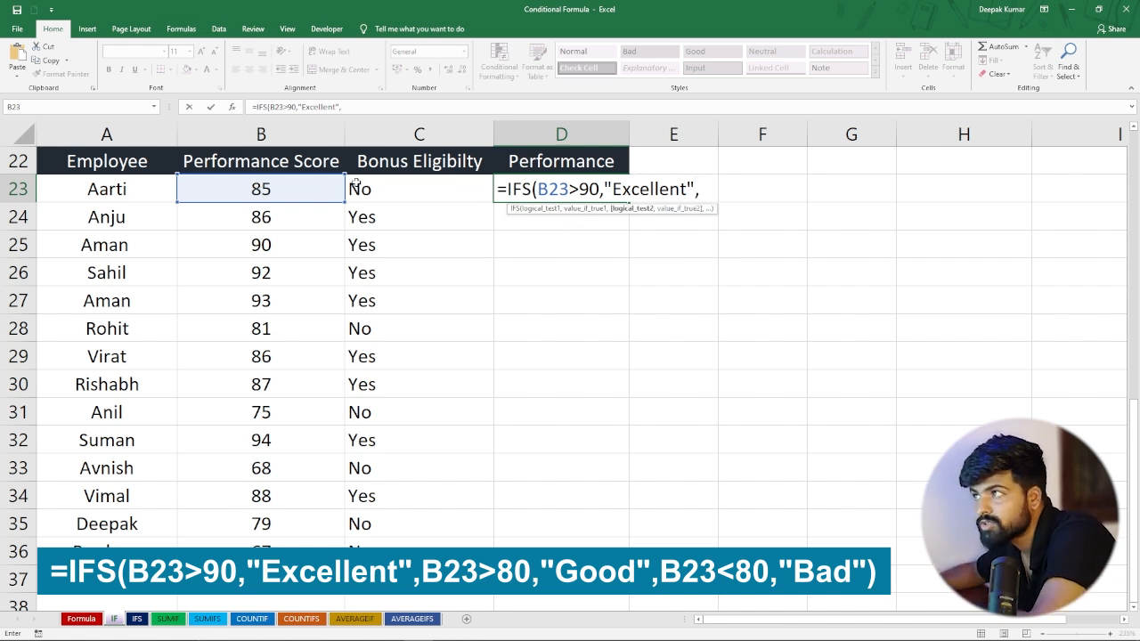
{"action": "left_click", "coordinate": [257, 189]}
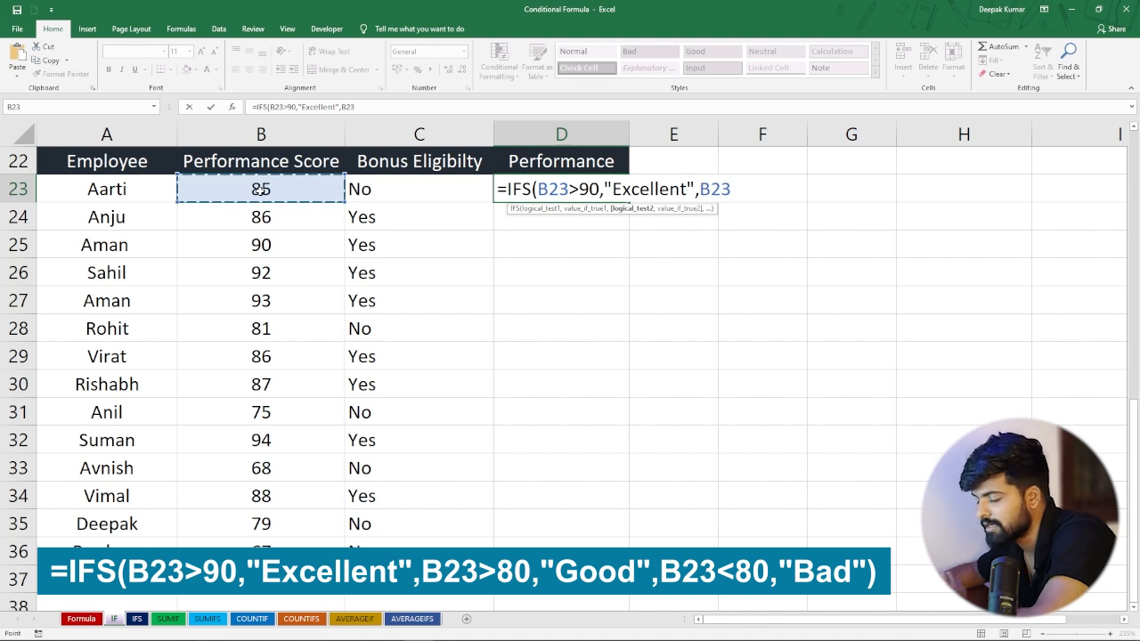
{"action": "type", "text": ">"}
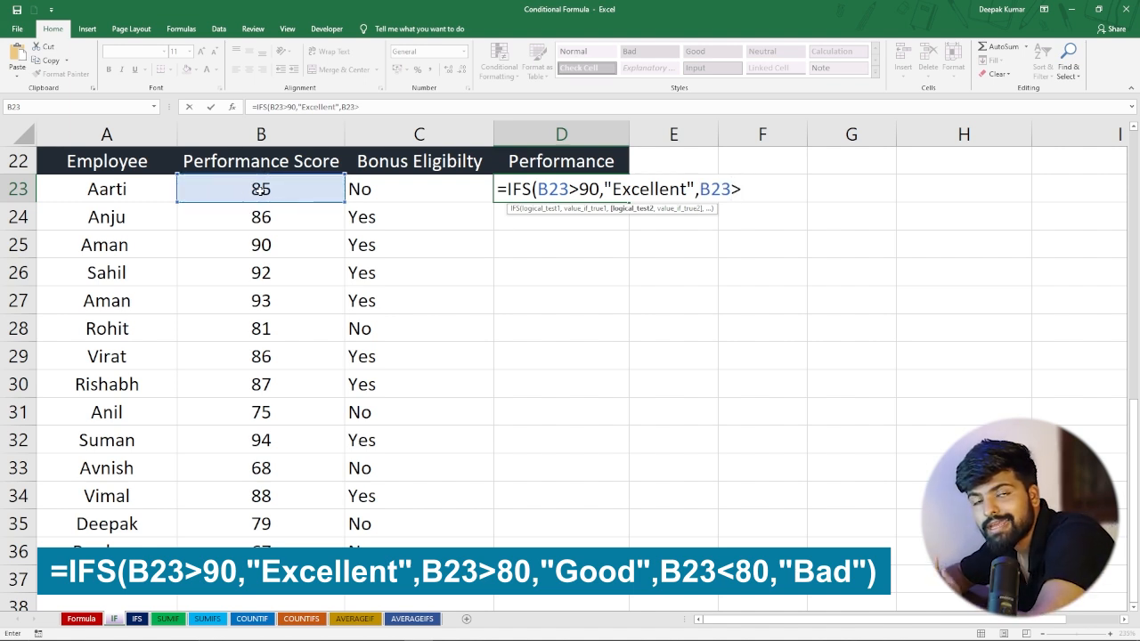
{"action": "type", "text": "80"}
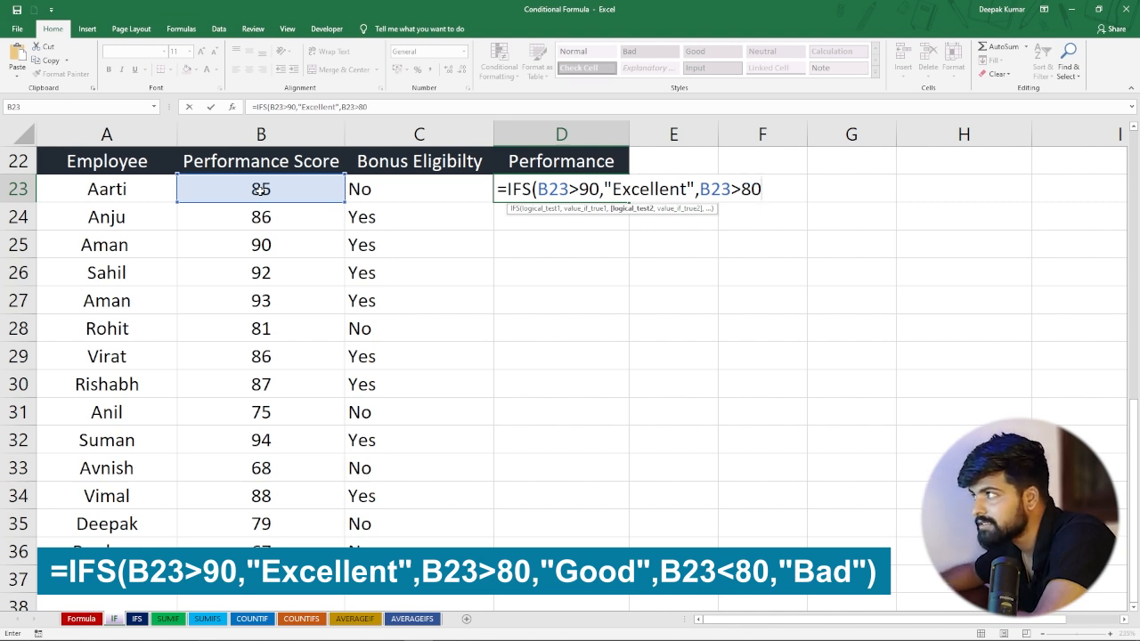
{"action": "type", "text": ",\"G"}
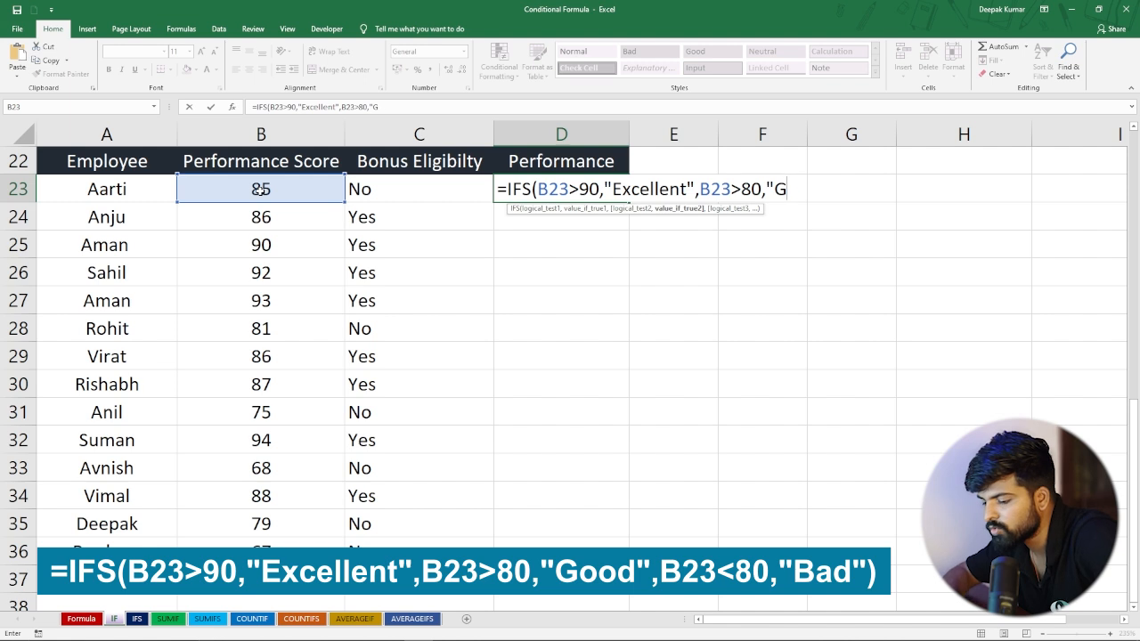
{"action": "type", "text": "ood\","}
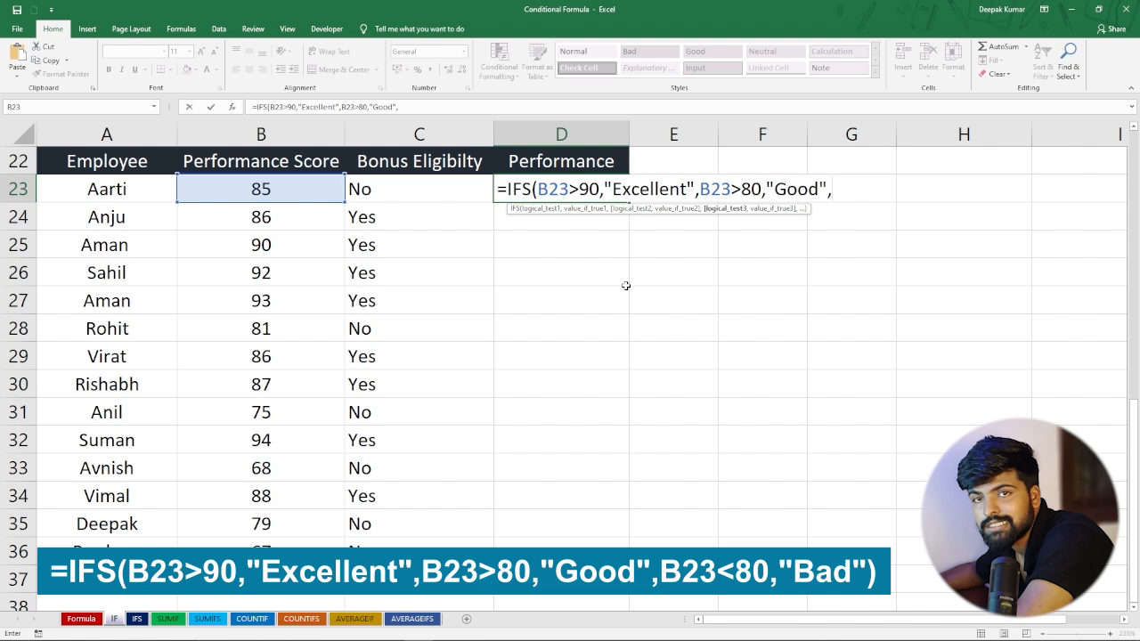
Step: Complete the D23 IFS formula with a third condition that returns "Bad" when B23<80
{"action": "left_click", "coordinate": [260, 189]}
{"action": "type", "text": "<80"}
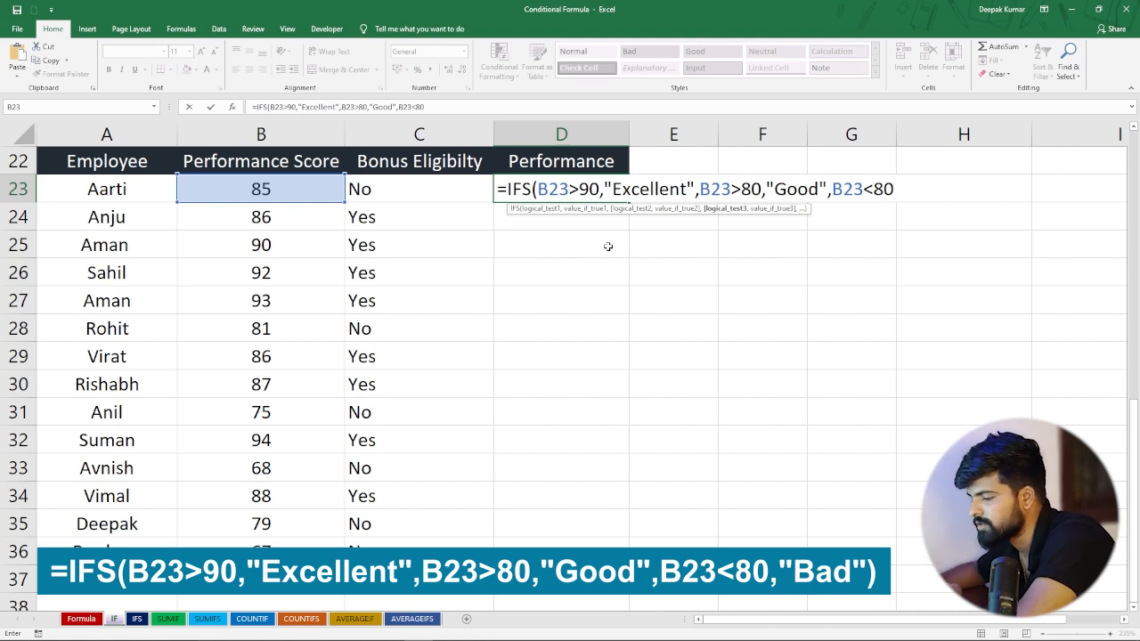
{"action": "type", "text": ",\""}
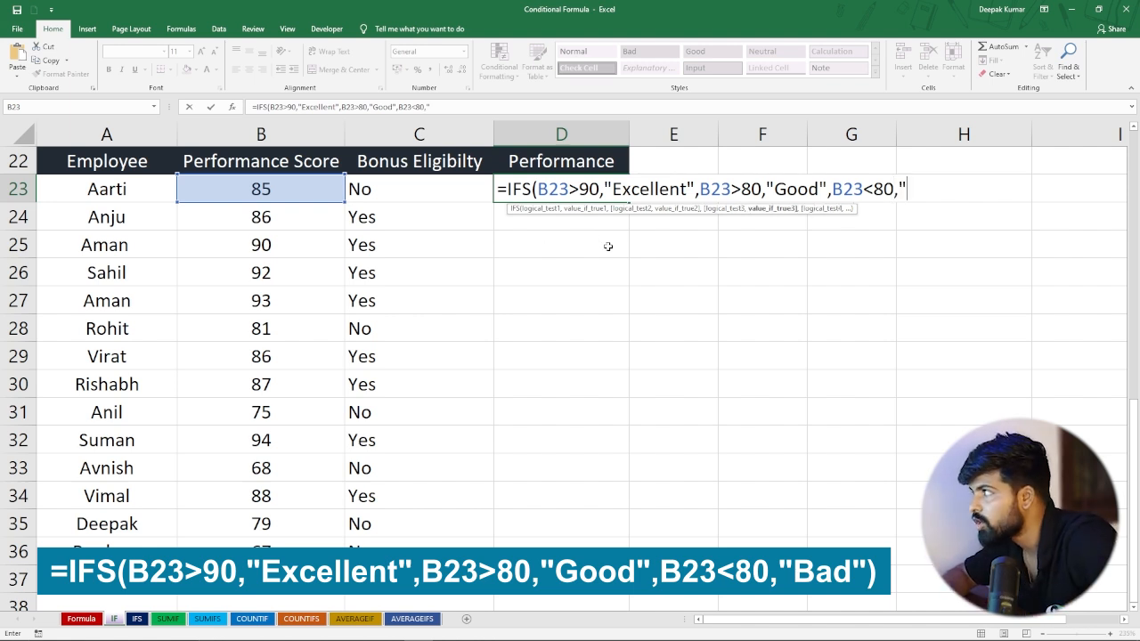
{"action": "type", "text": "Bad"}
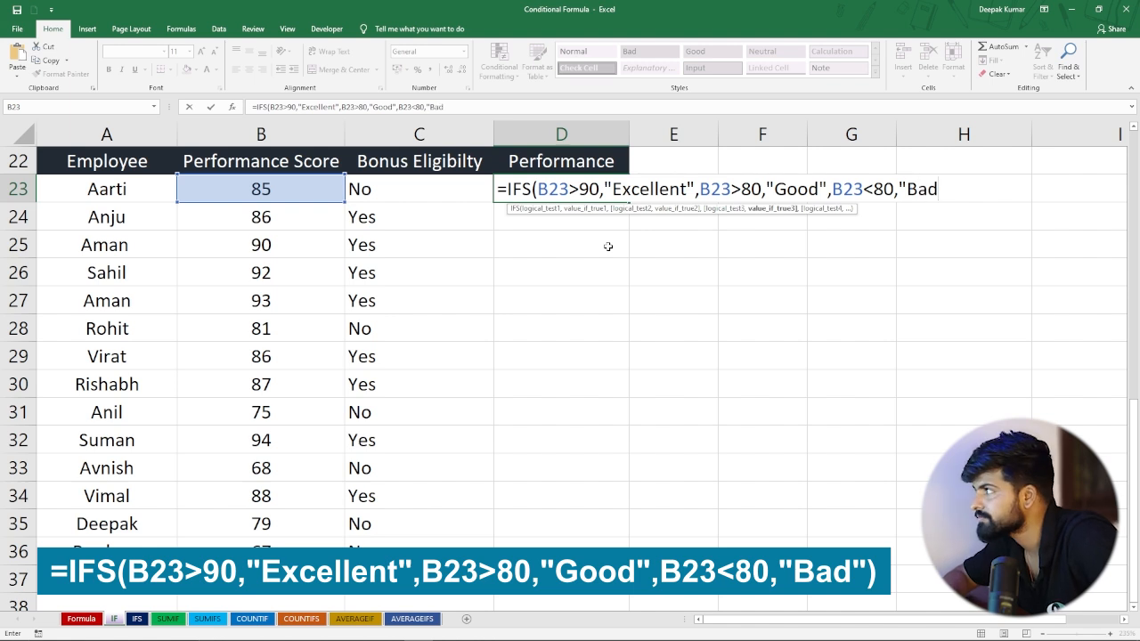
{"action": "type", "text": "\")"}
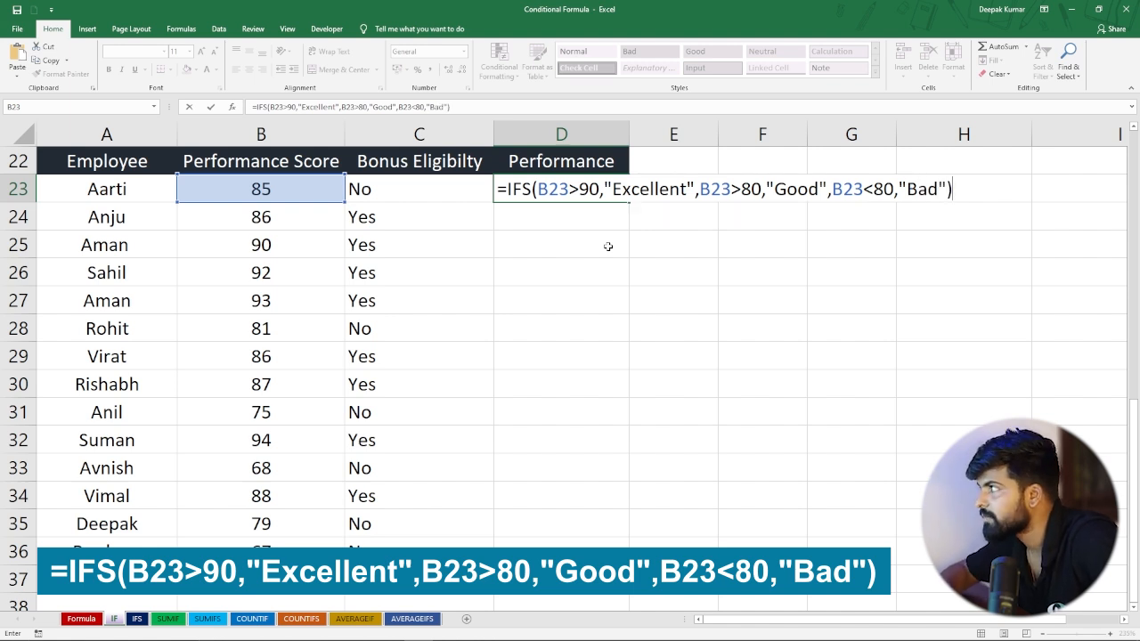
{"action": "key", "text": "Return"}
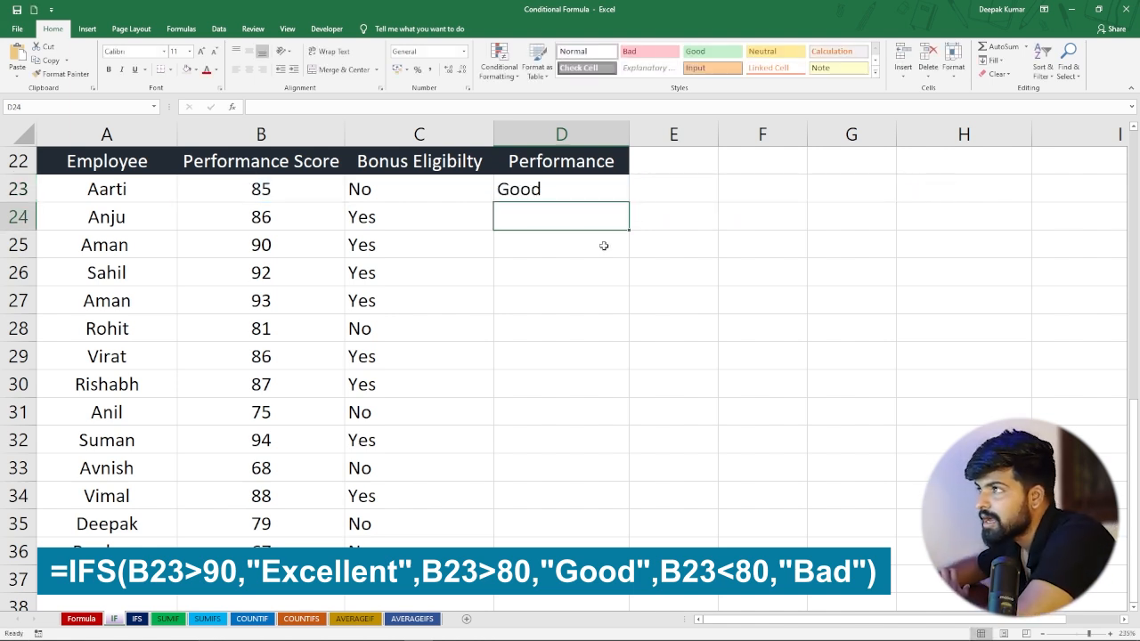
Step: Fill the D23 Performance formula down through D37 and compare scores with ratings in rows 26, 27, 31 and 33
{"action": "left_click", "coordinate": [557, 185]}
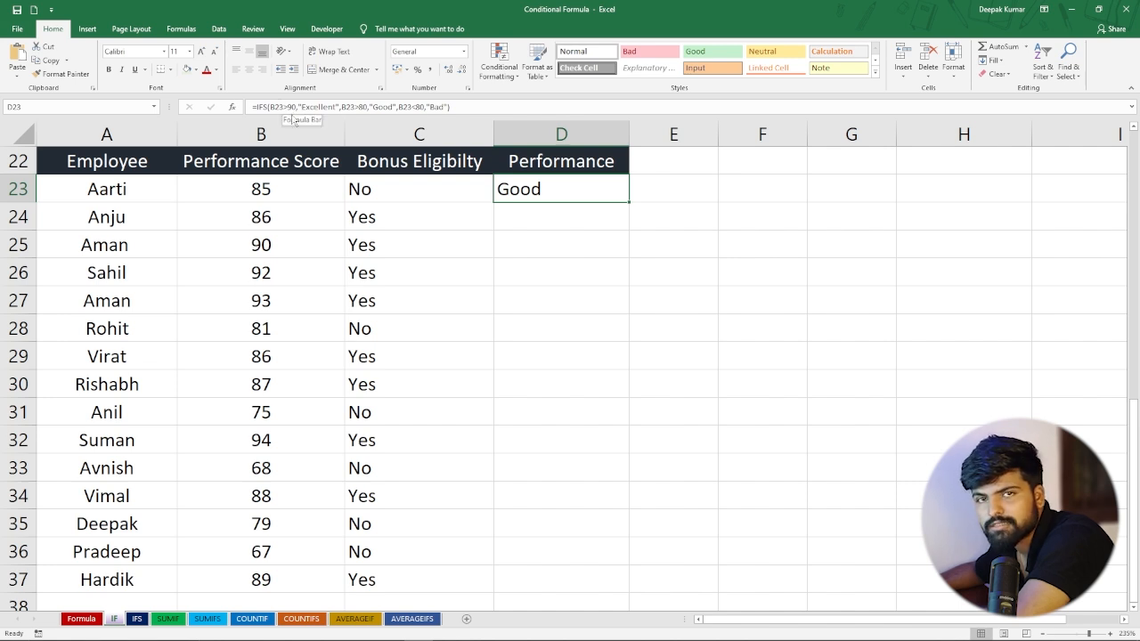
{"action": "left_click_drag", "start_coordinate": [623, 200], "coordinate": [623, 592]}
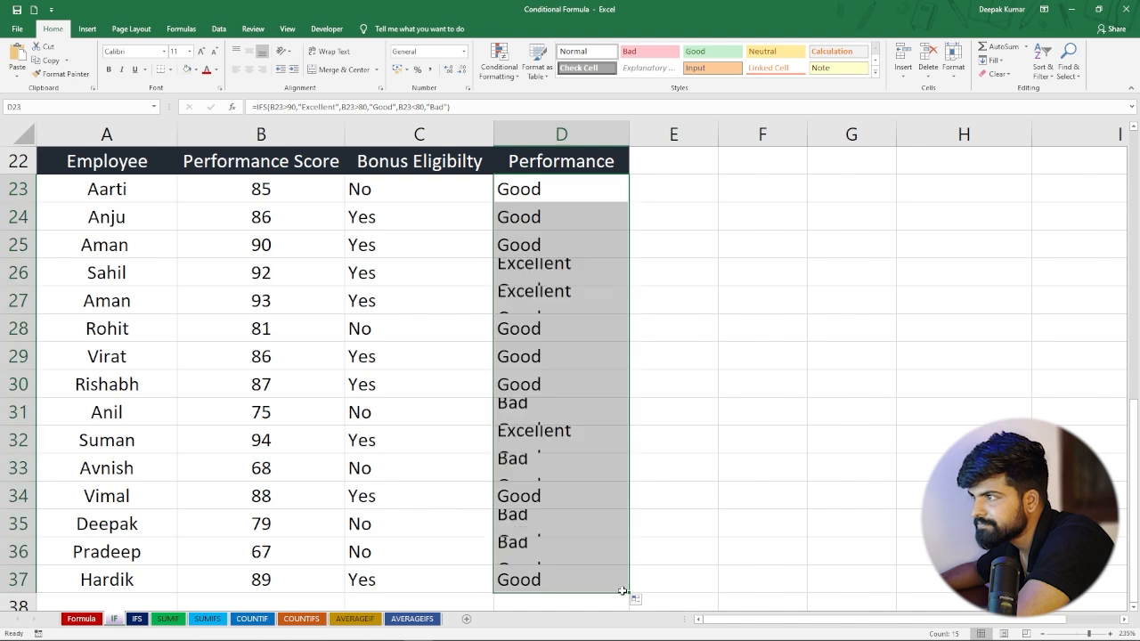
{"action": "left_click", "coordinate": [587, 268]}
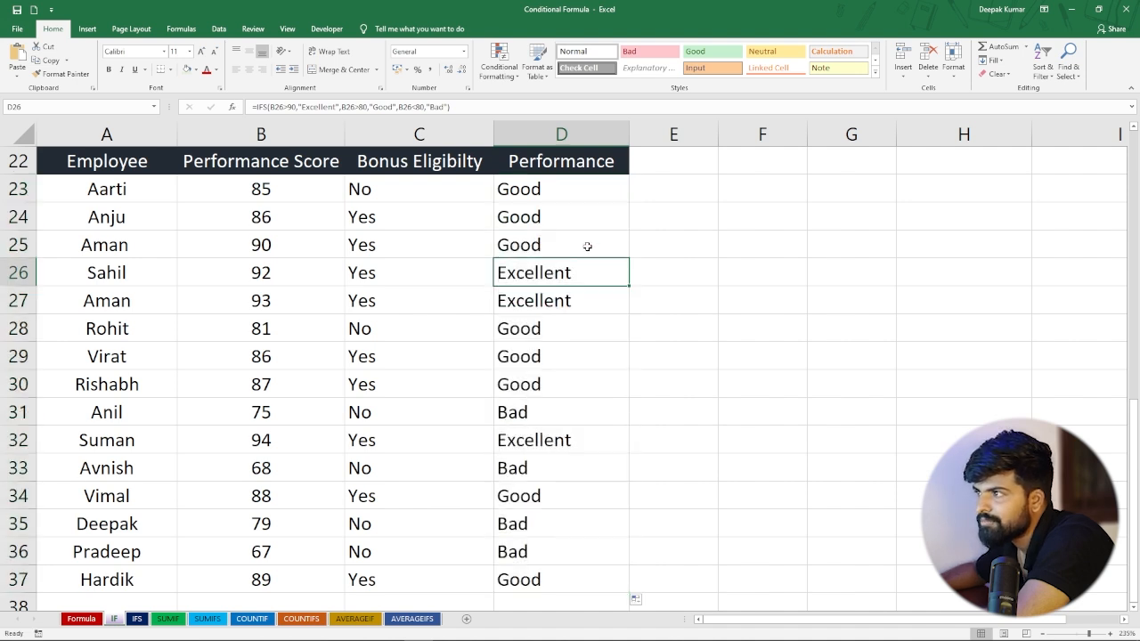
{"action": "left_click", "coordinate": [258, 273]}
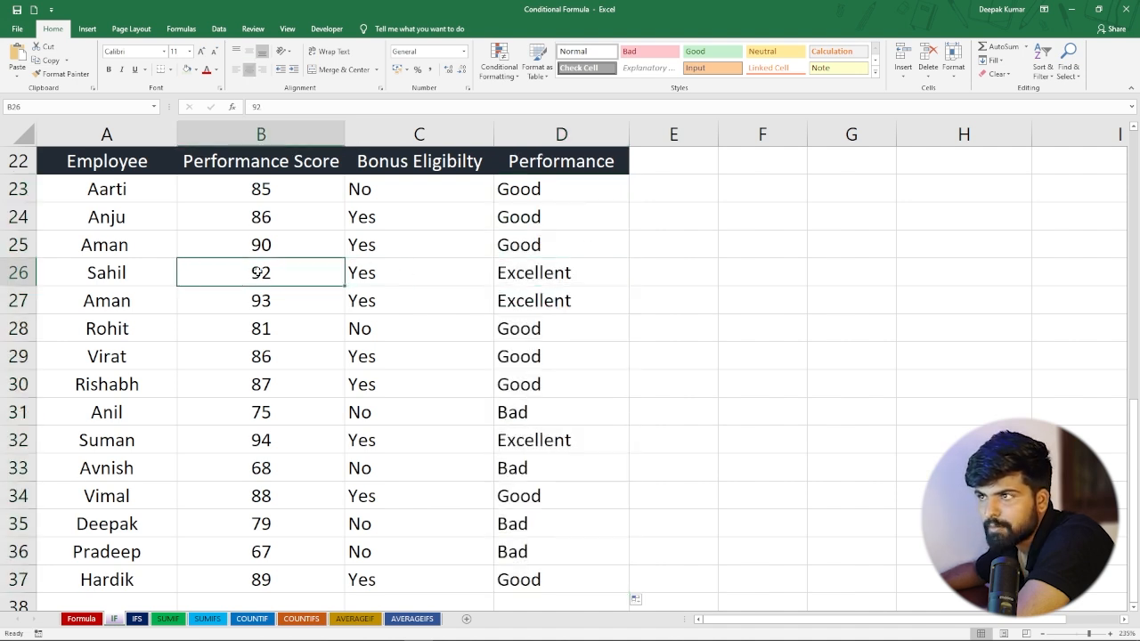
{"action": "left_click", "coordinate": [556, 276]}
{"action": "left_click", "coordinate": [271, 305]}
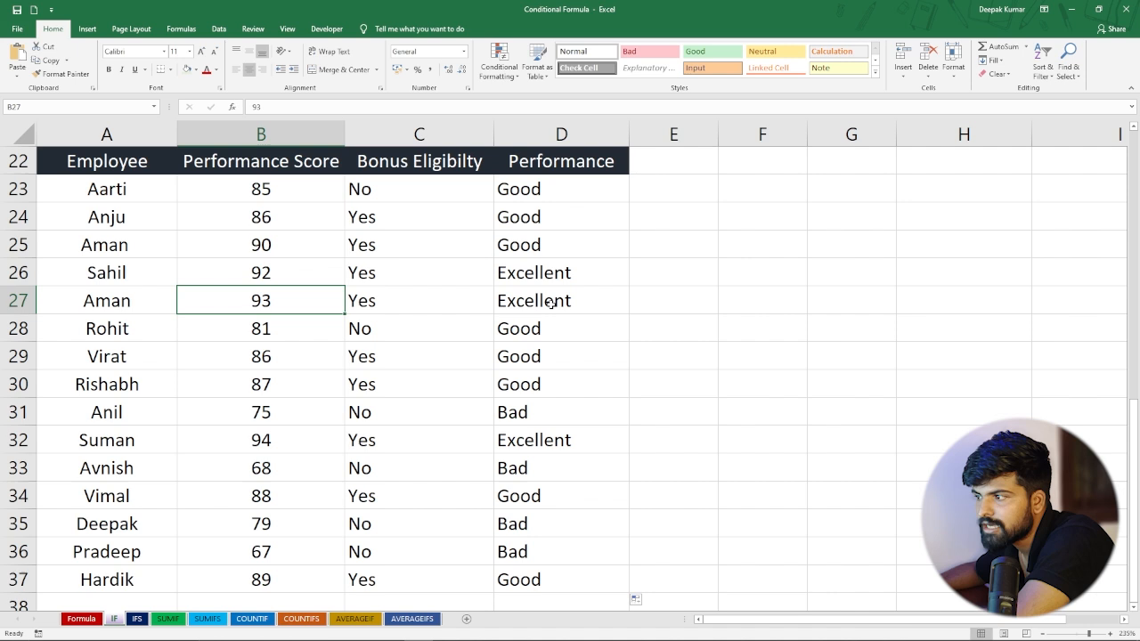
{"action": "left_click", "coordinate": [552, 303]}
{"action": "left_click", "coordinate": [267, 416]}
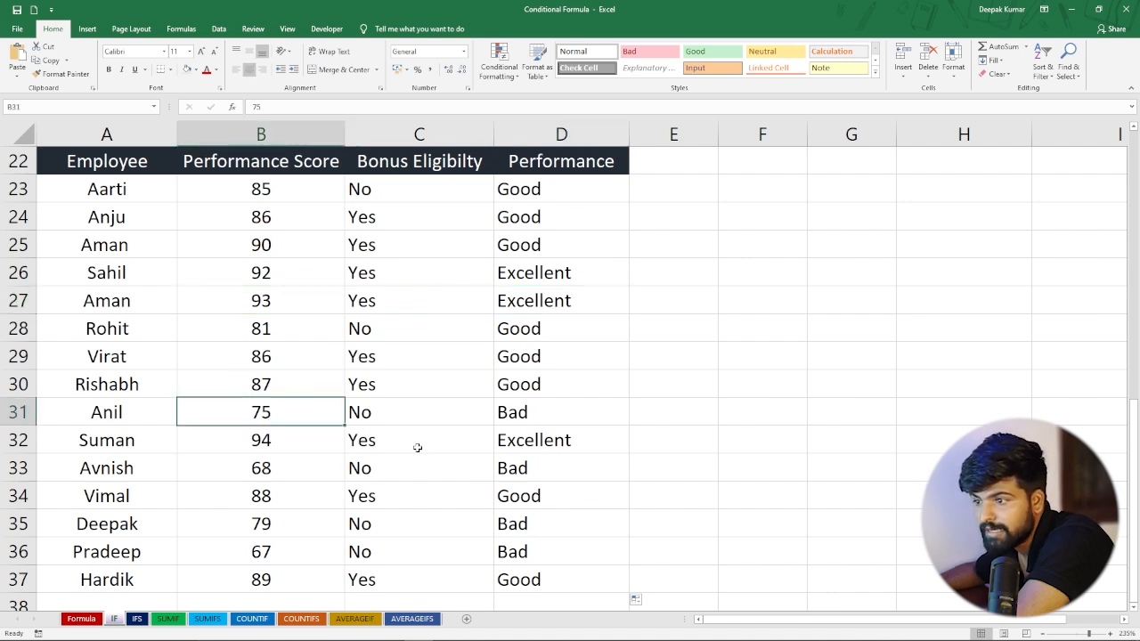
{"action": "left_click", "coordinate": [270, 474]}
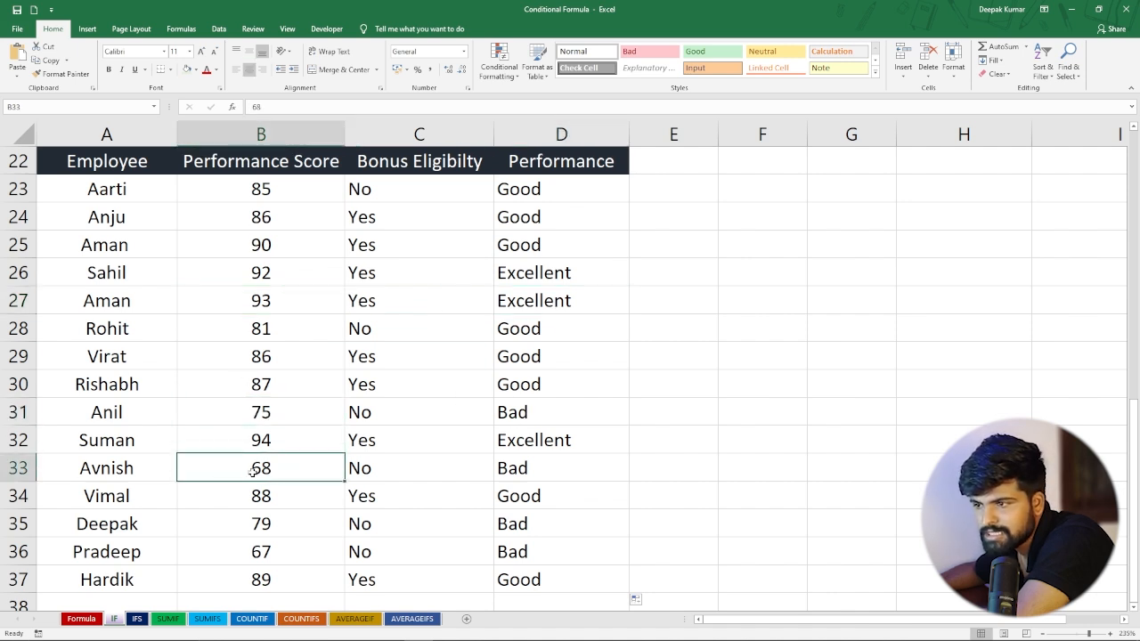
{"action": "left_click", "coordinate": [510, 471]}
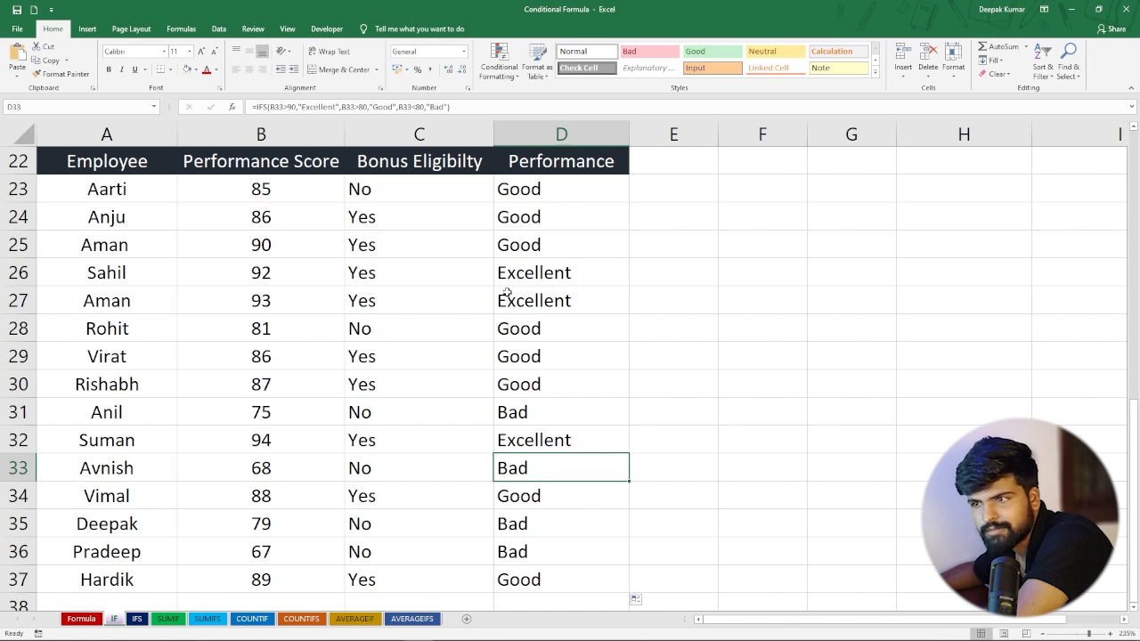
Step: Examine the Tenure values in B2 to B4 and the Salary in C2 on the IFS sheet
{"action": "left_click", "coordinate": [136, 619]}
{"action": "left_click", "coordinate": [462, 194]}
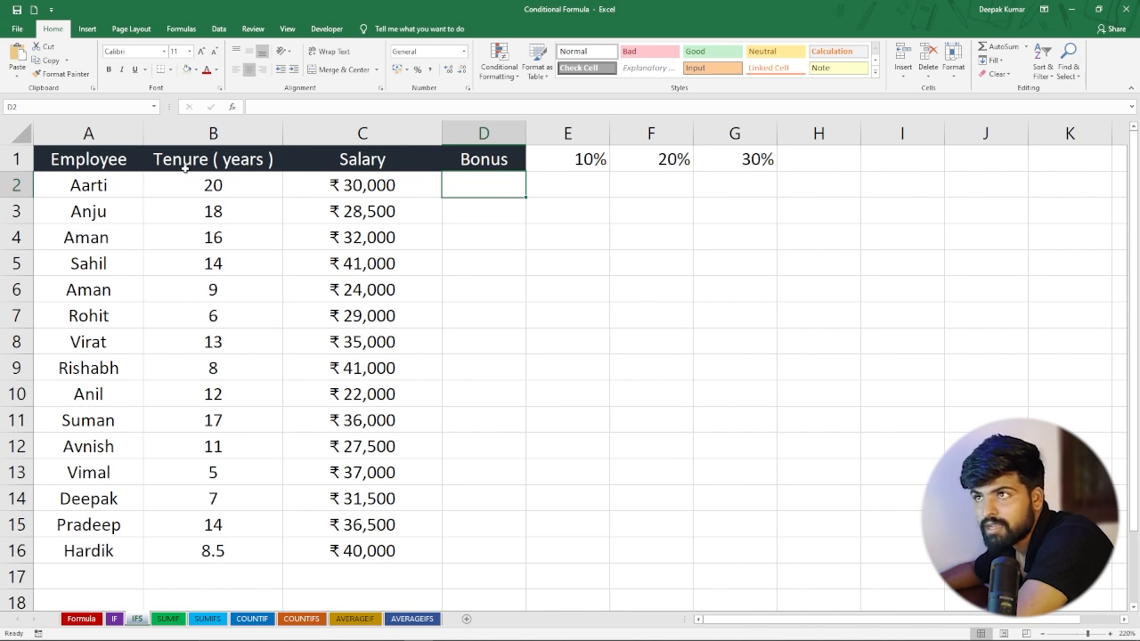
{"action": "left_click", "coordinate": [230, 182]}
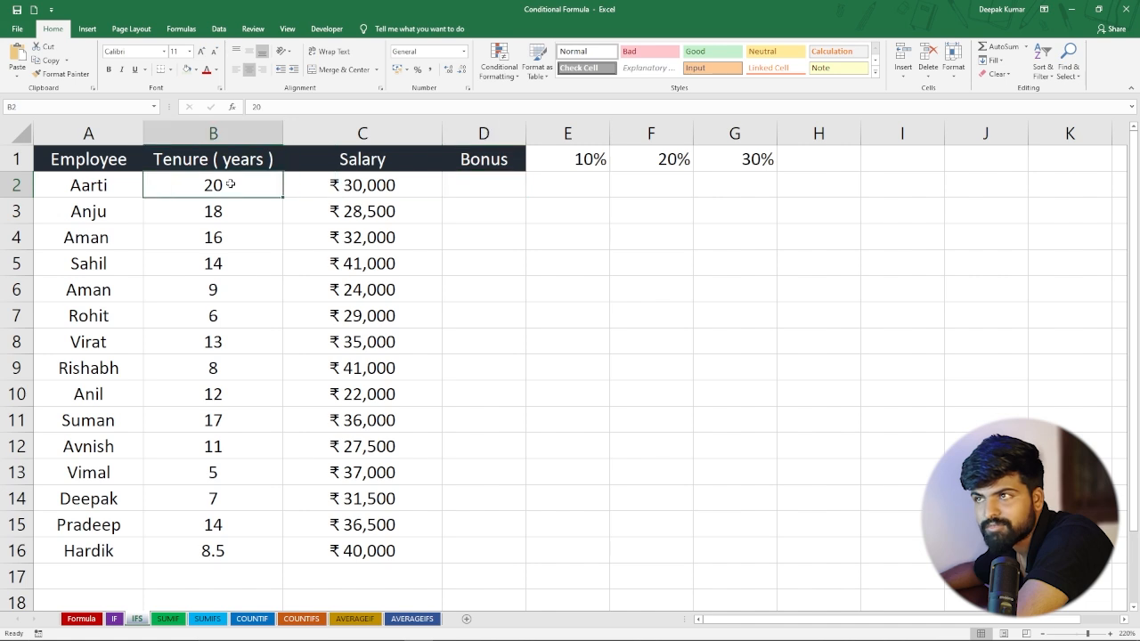
{"action": "left_click", "coordinate": [219, 212]}
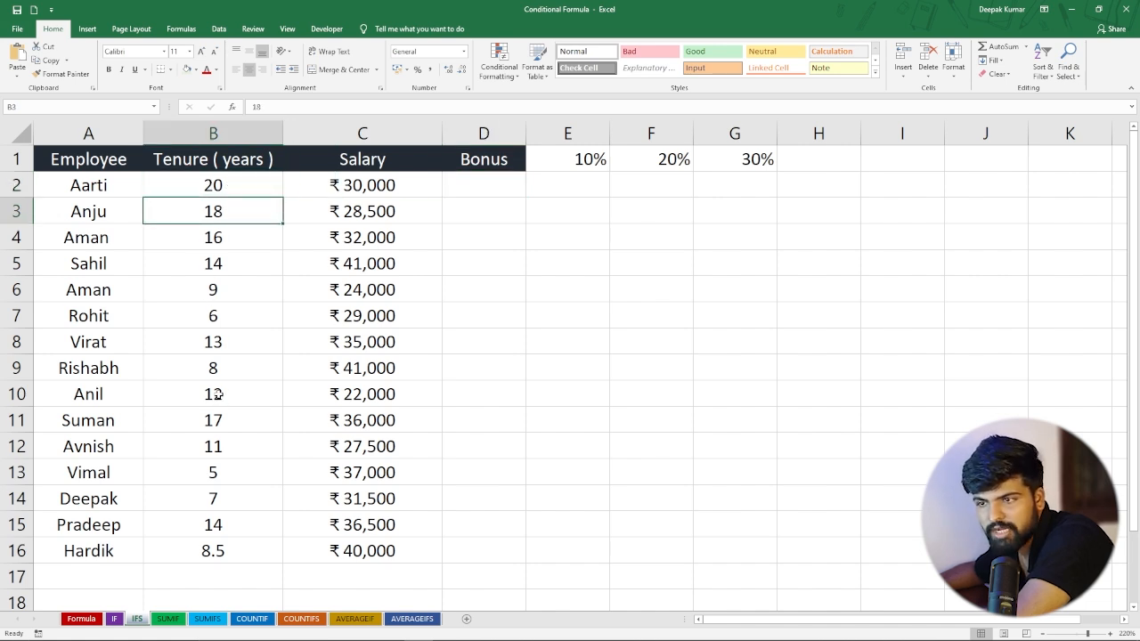
{"action": "left_click", "coordinate": [205, 189]}
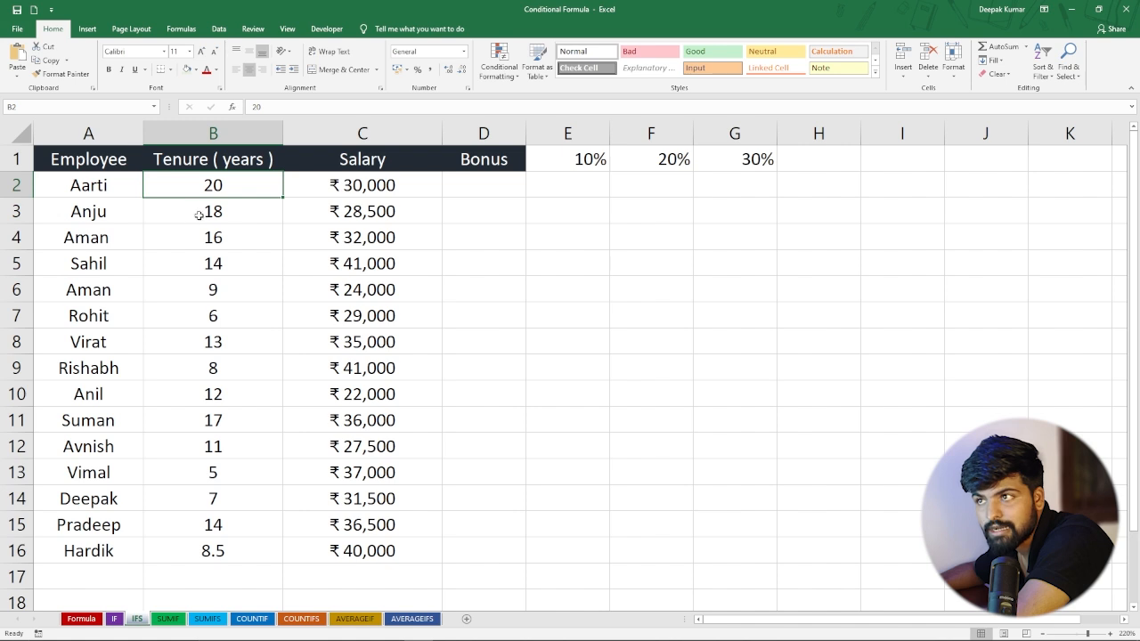
{"action": "left_click", "coordinate": [197, 213]}
{"action": "left_click", "coordinate": [210, 242]}
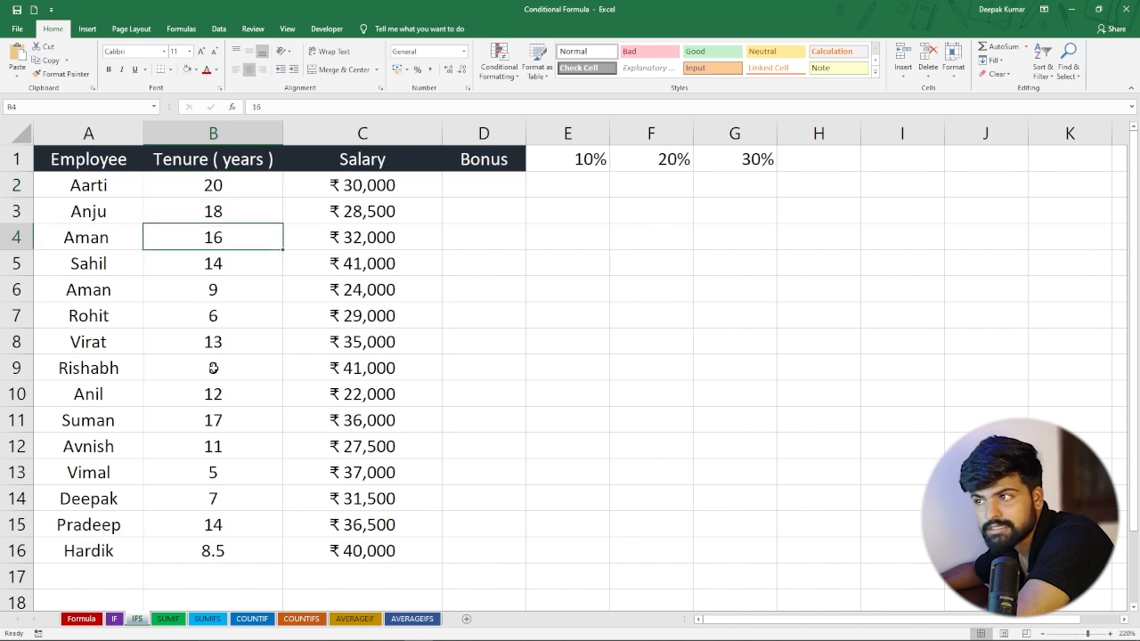
{"action": "left_click", "coordinate": [354, 182]}
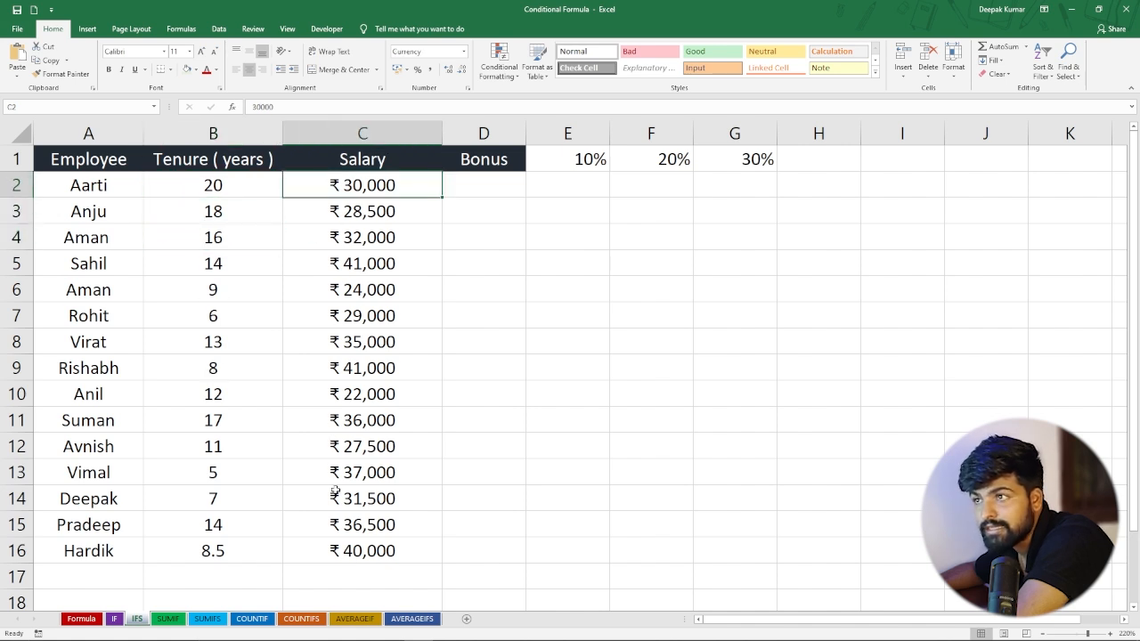
Step: Begin an IFS formula in the first Bonus cell, D2, with the logical test B2>15
{"action": "left_click", "coordinate": [464, 185]}
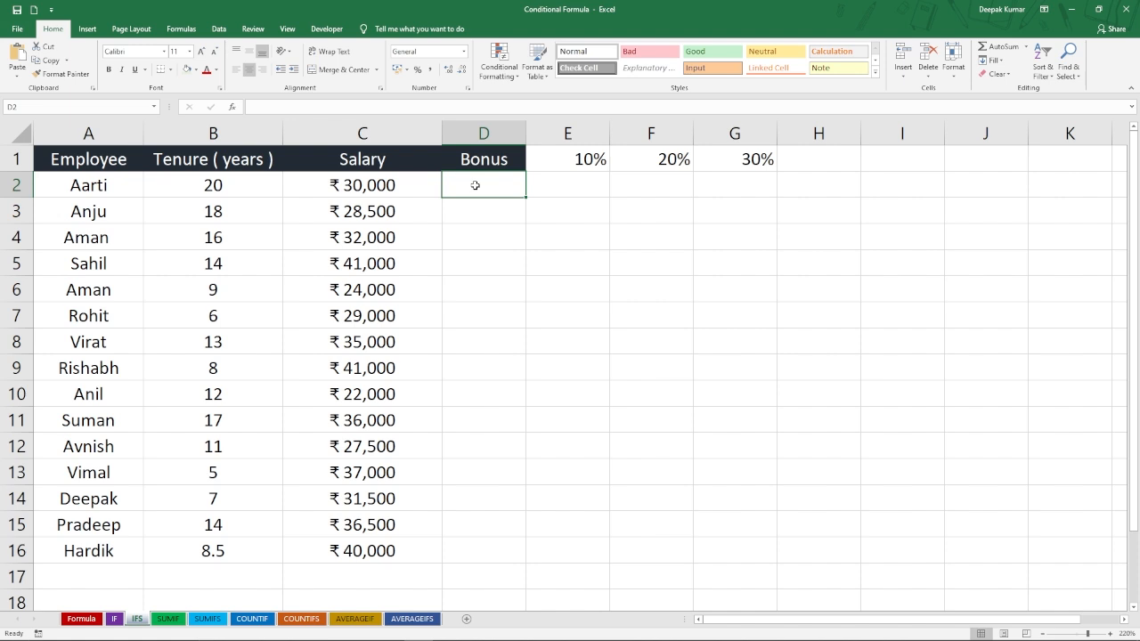
{"action": "type", "text": "="}
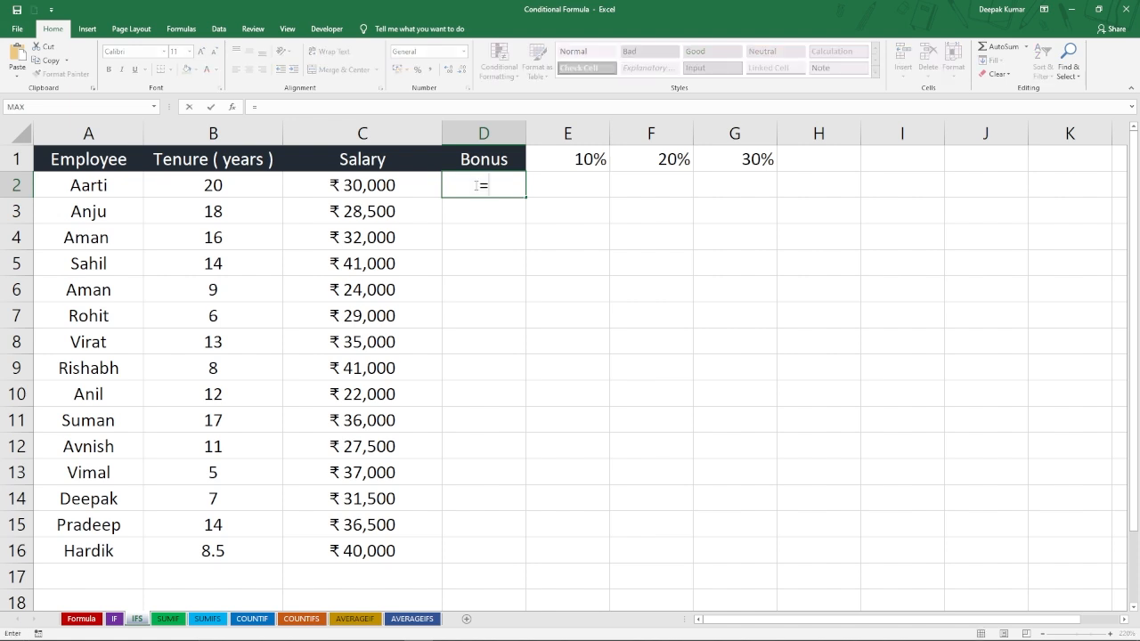
{"action": "type", "text": "ifs"}
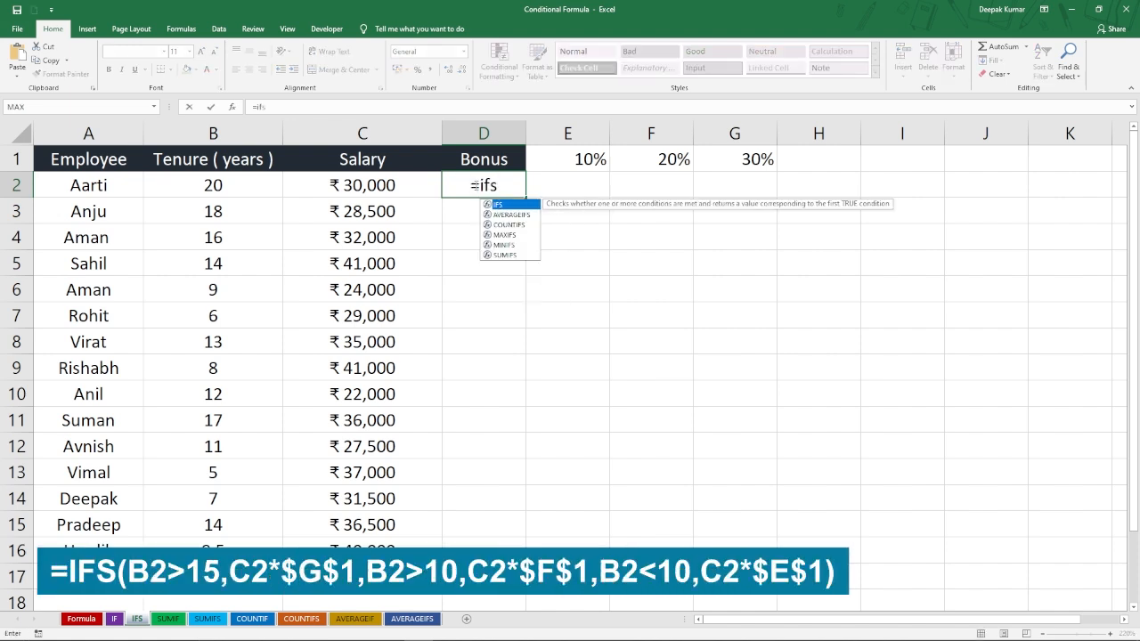
{"action": "key", "text": "Tab"}
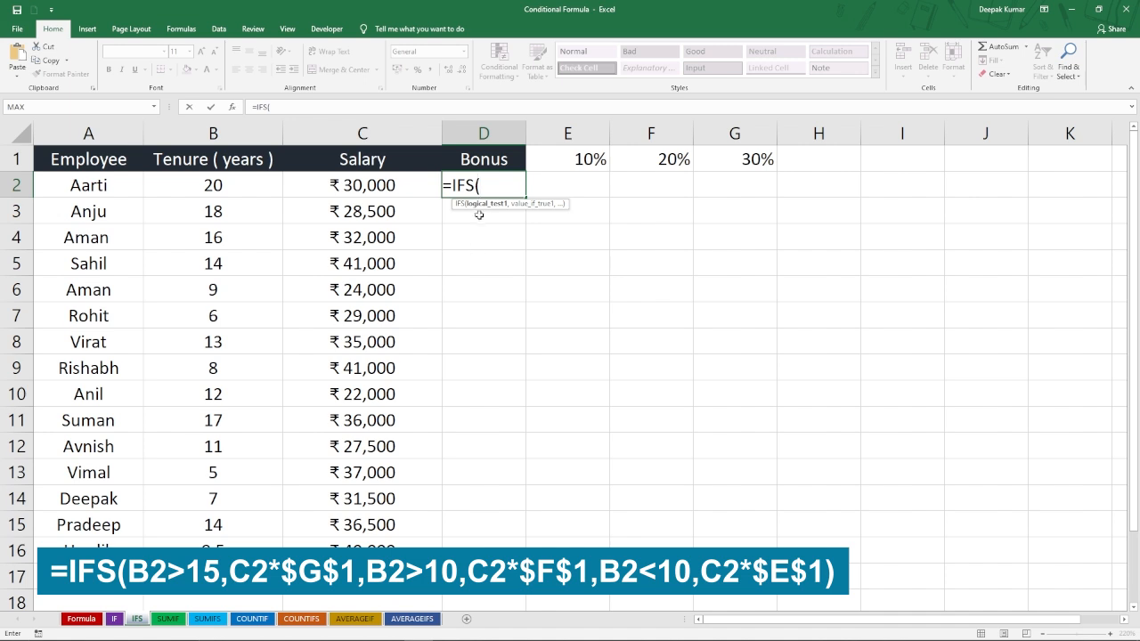
{"action": "left_click", "coordinate": [213, 185]}
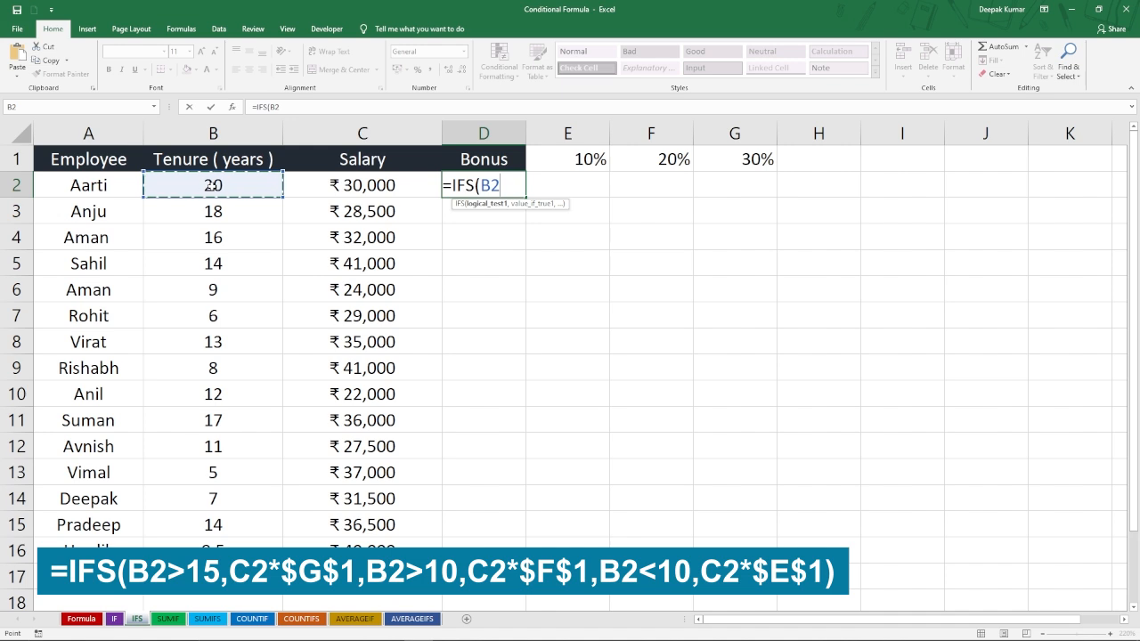
{"action": "type", "text": ">15,"}
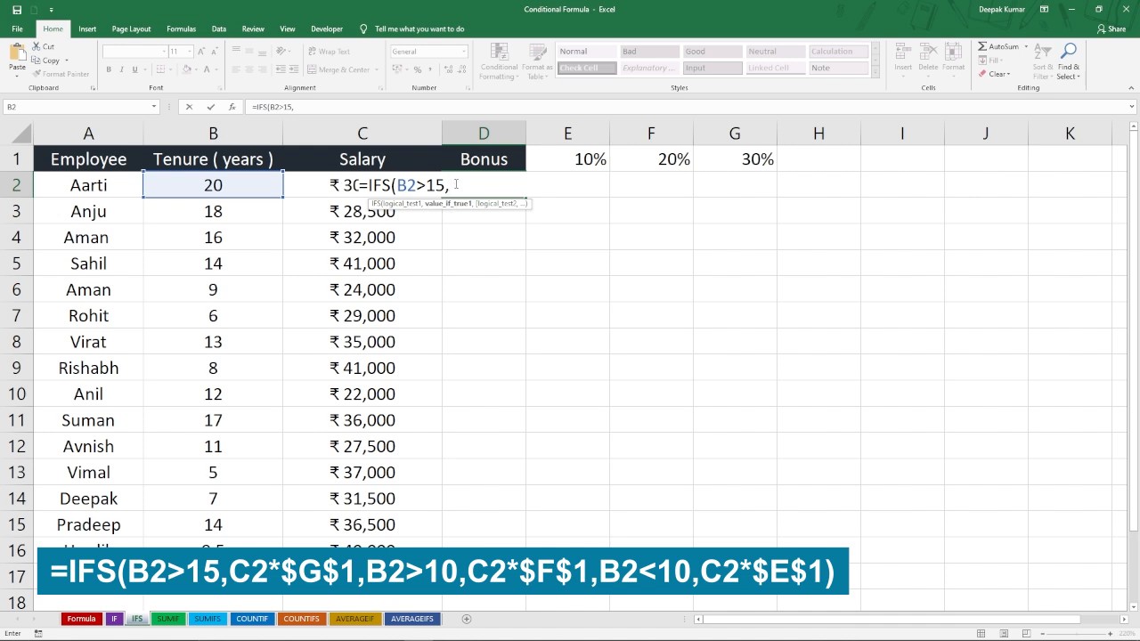
Step: Set the first result of the D2 IFS formula to C2*$G$1, with G1 as an absolute reference
{"action": "left_click", "coordinate": [333, 187]}
{"action": "type", "text": "*"}
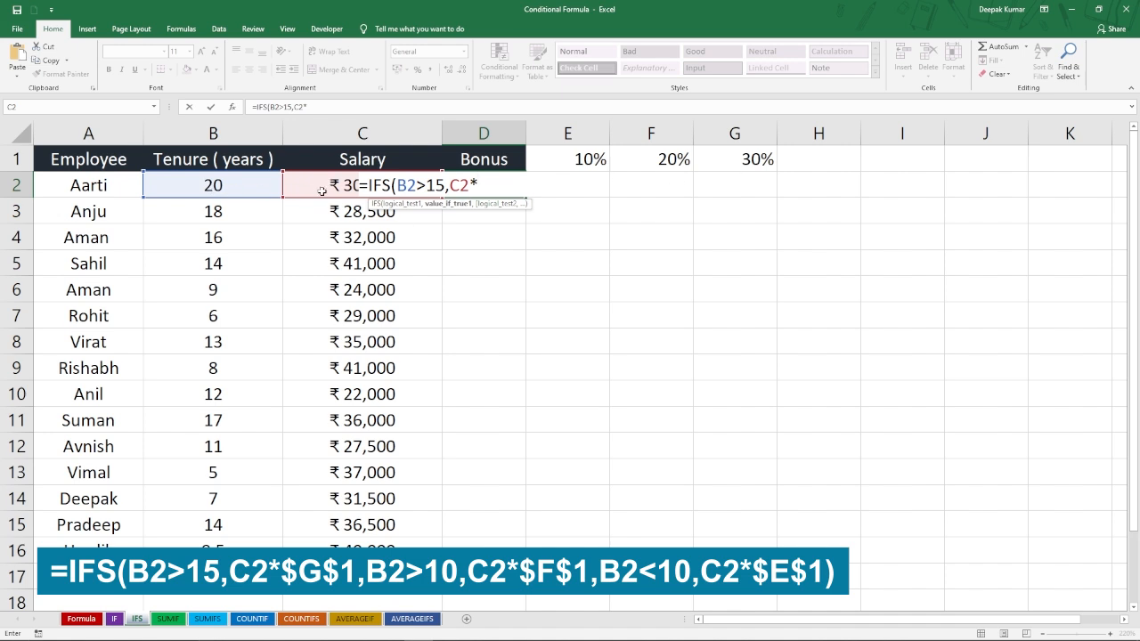
{"action": "left_click", "coordinate": [734, 158]}
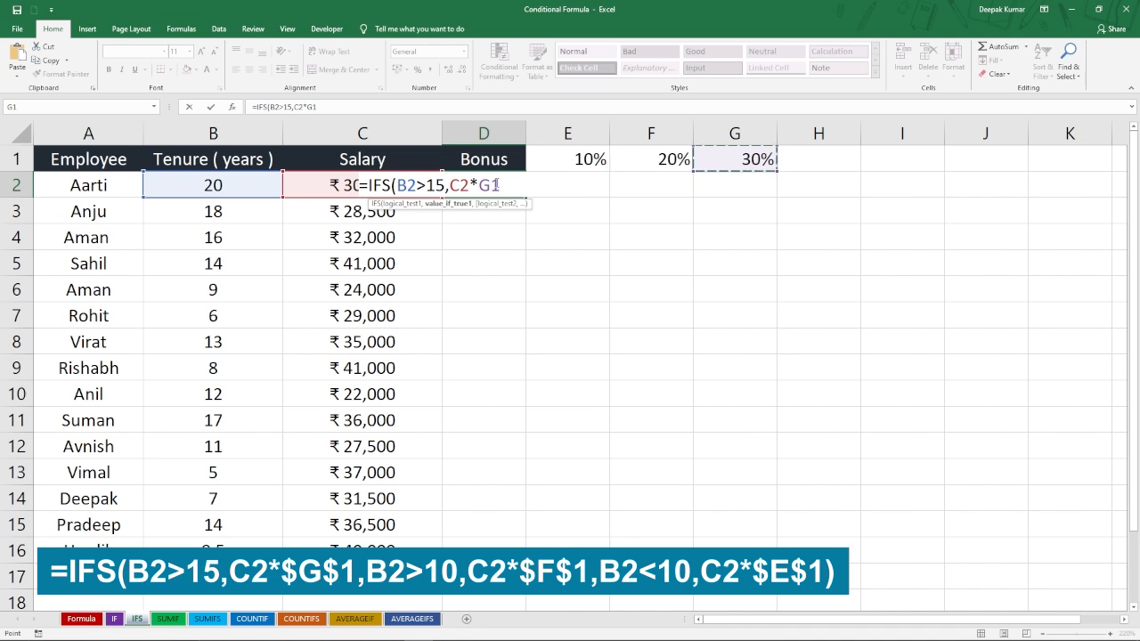
{"action": "key", "text": "F4"}
{"action": "type", "text": ","}
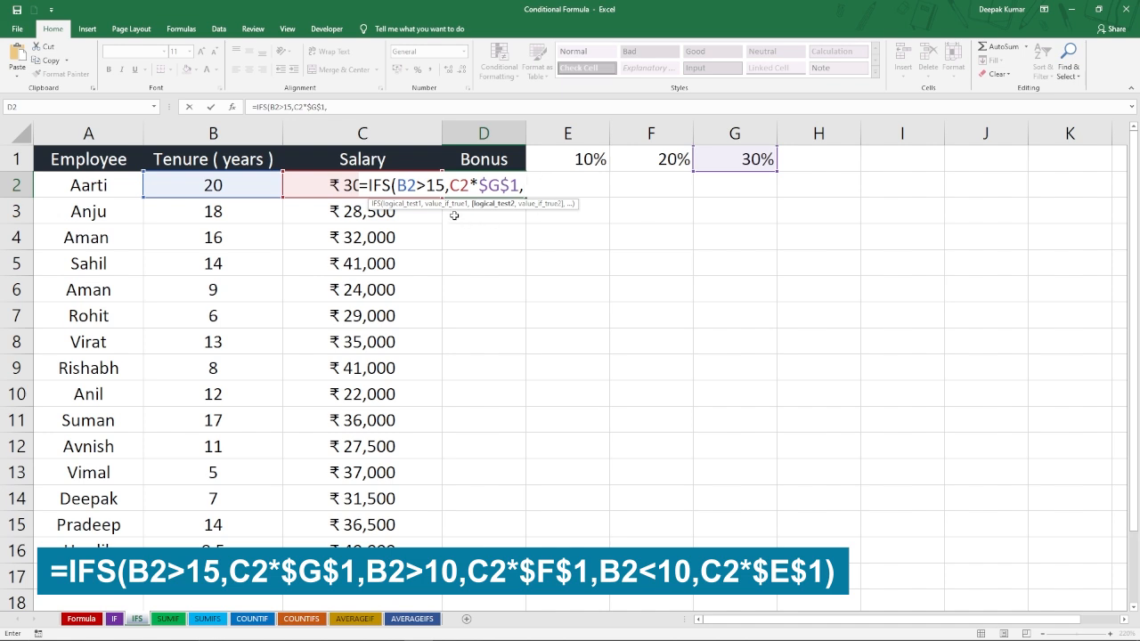
Step: Add a second condition to the D2 IFS formula that returns C2*$F$1 when B2>10
{"action": "left_click", "coordinate": [210, 185]}
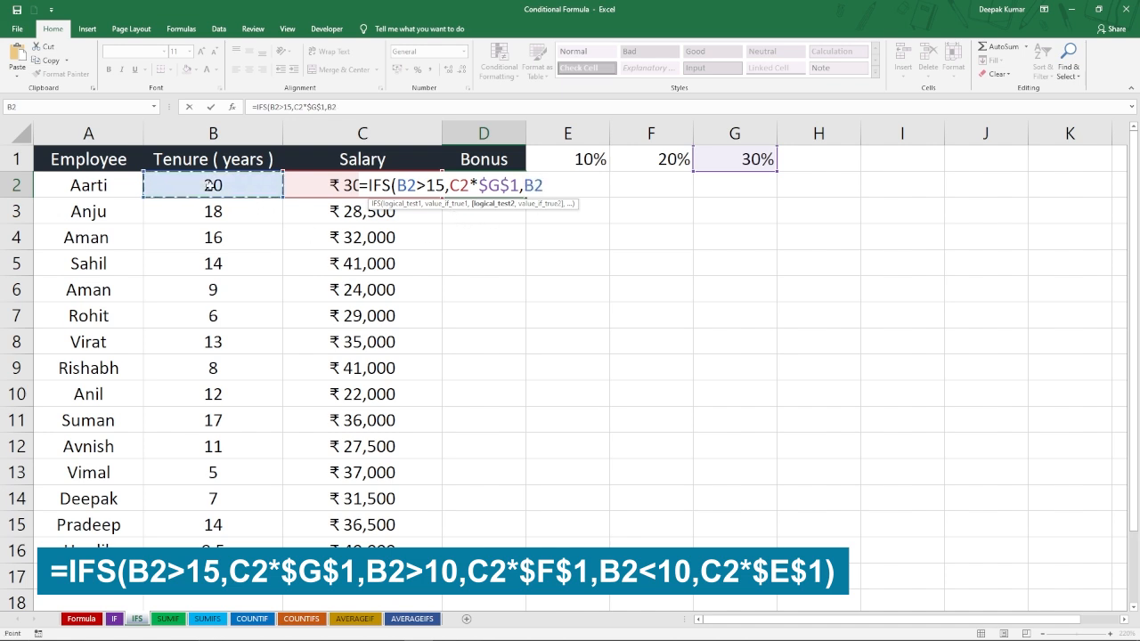
{"action": "type", "text": ">10,"}
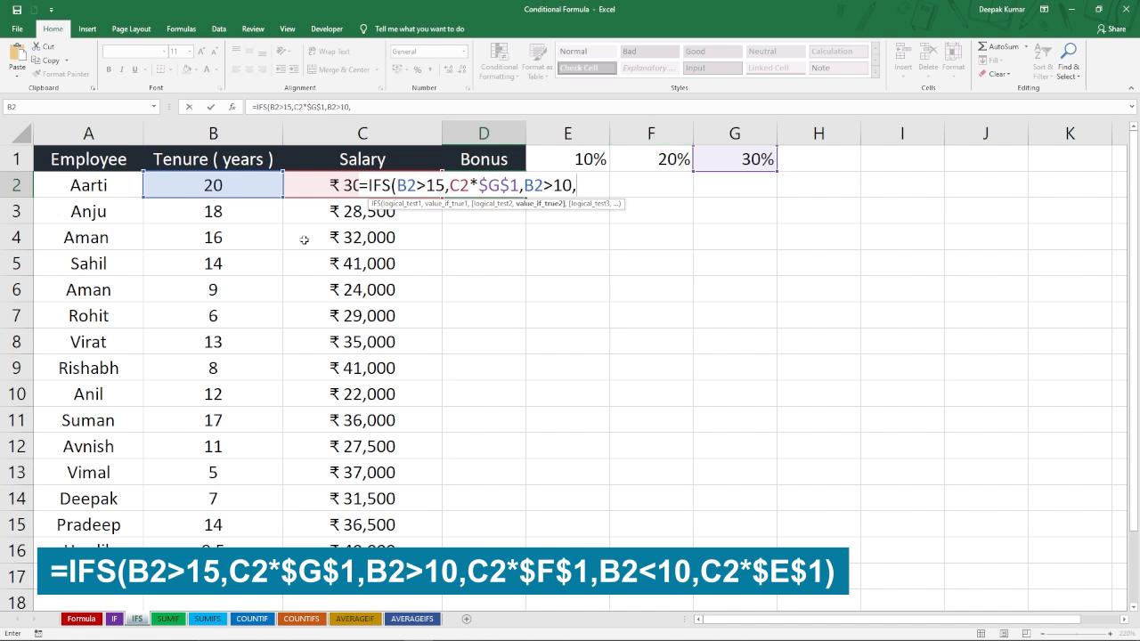
{"action": "left_click", "coordinate": [322, 186]}
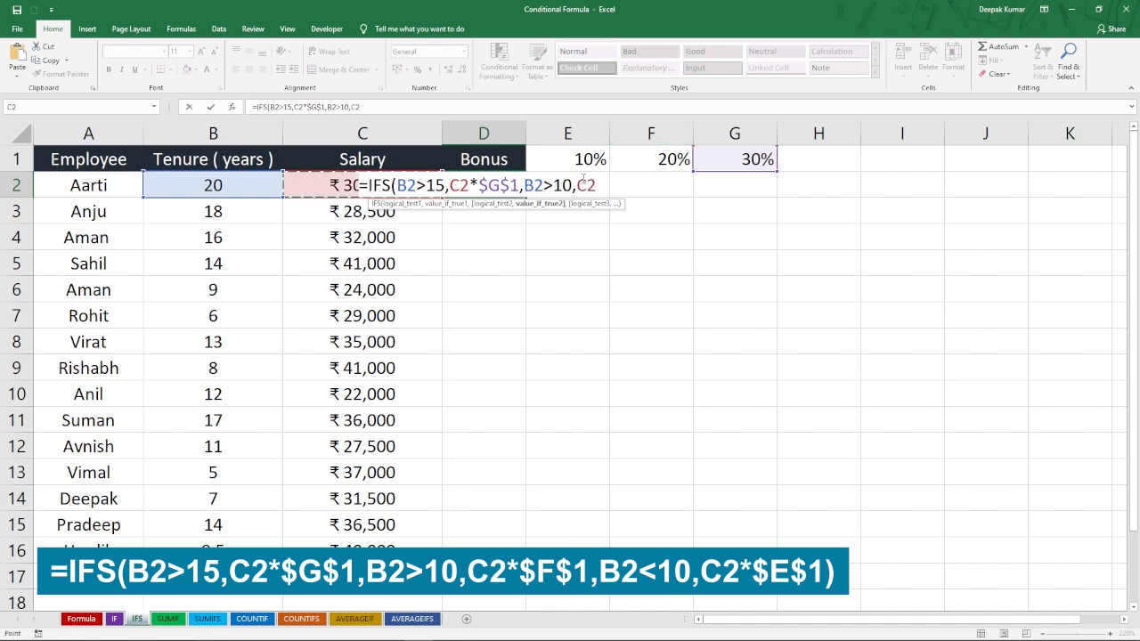
{"action": "type", "text": "*"}
{"action": "left_click", "coordinate": [666, 158]}
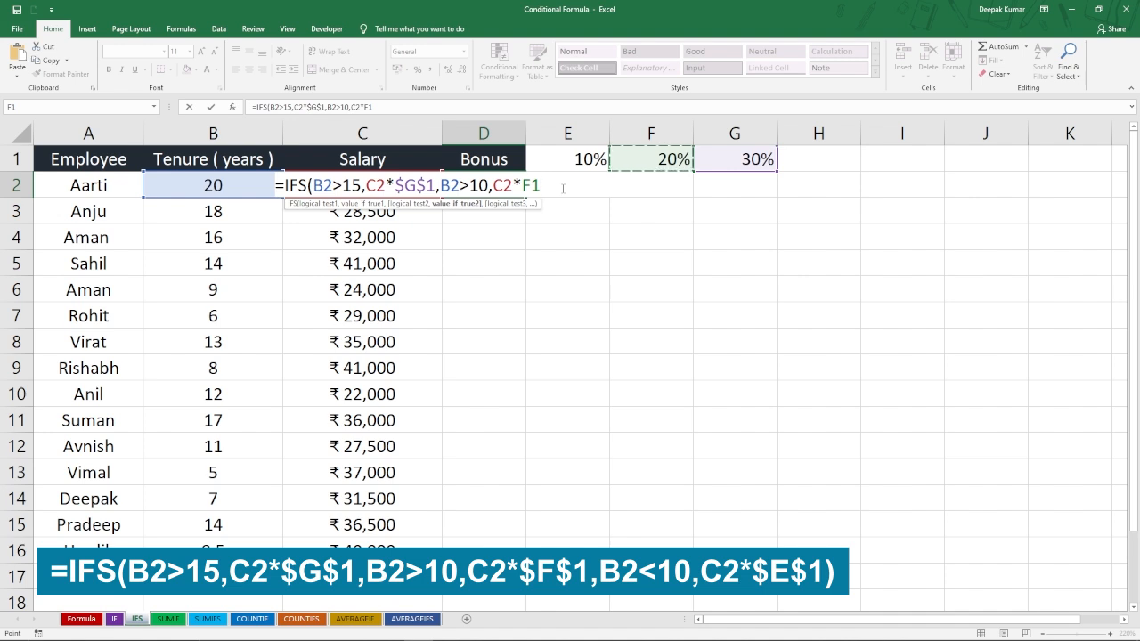
{"action": "key", "text": "F4"}
{"action": "type", "text": ","}
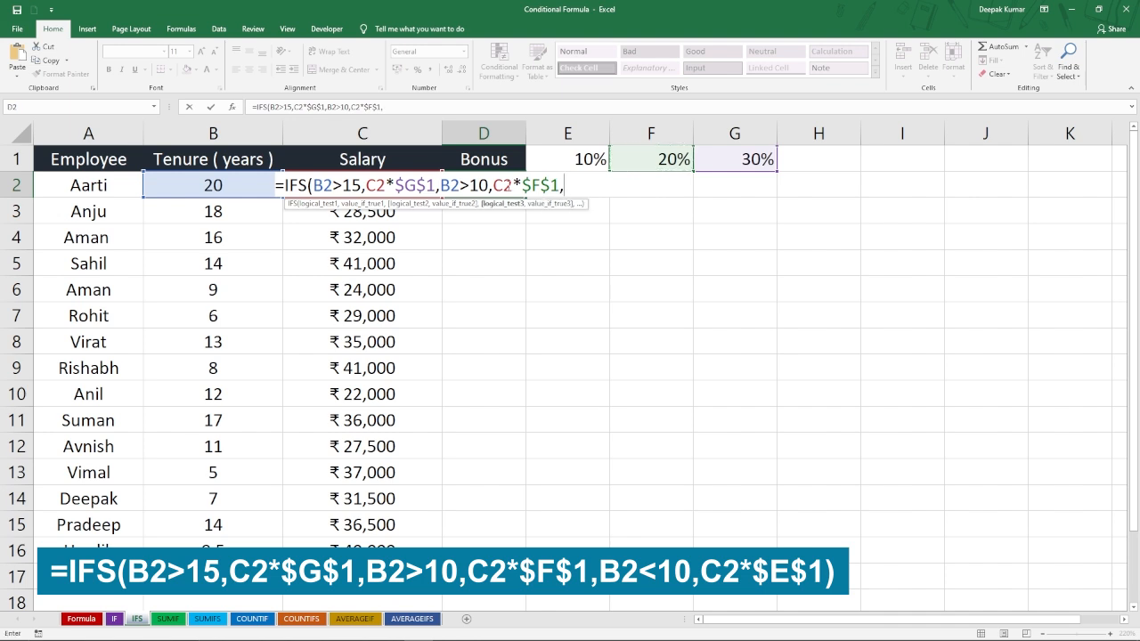
Step: Complete the D2 IFS formula with a third condition that returns C2*$E$1 when B2<10
{"action": "left_click", "coordinate": [222, 187]}
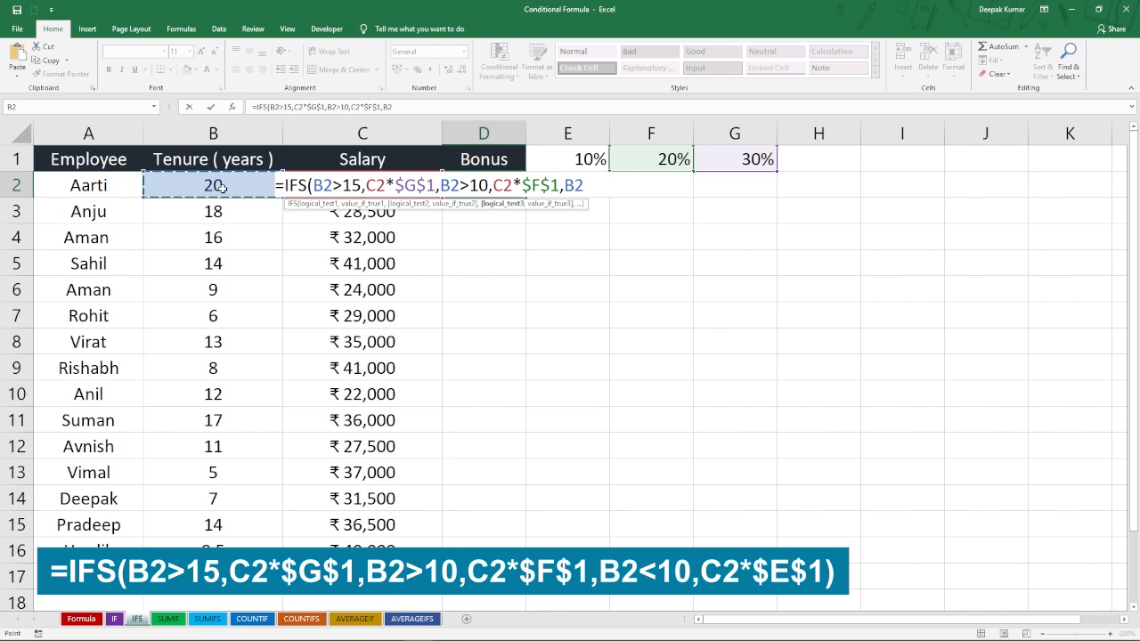
{"action": "type", "text": "<10,"}
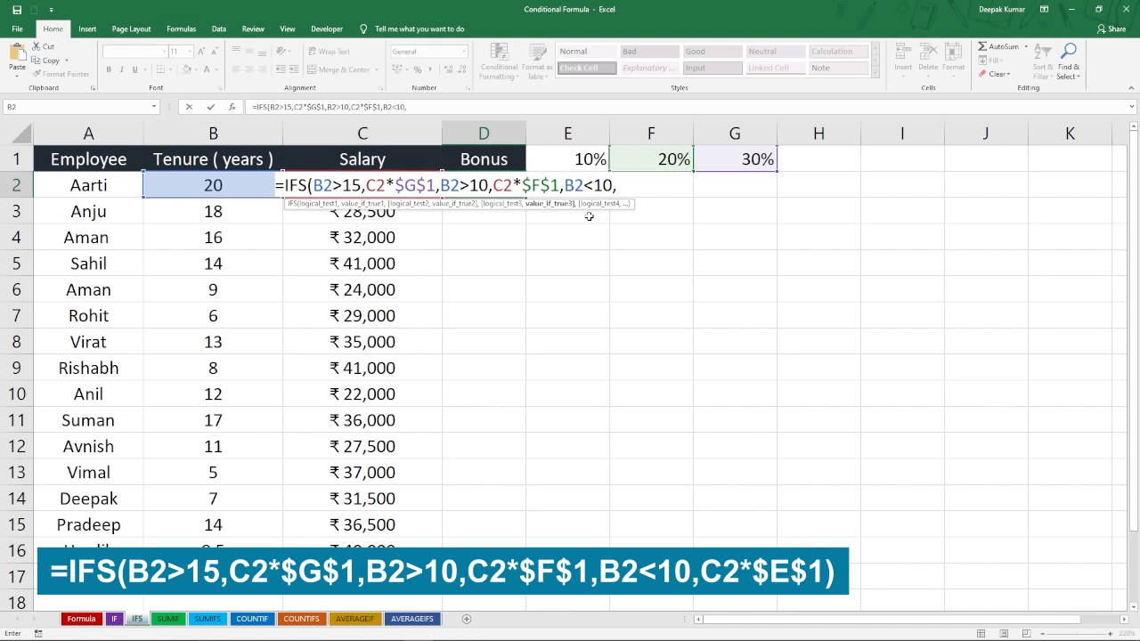
{"action": "type", "text": "C"}
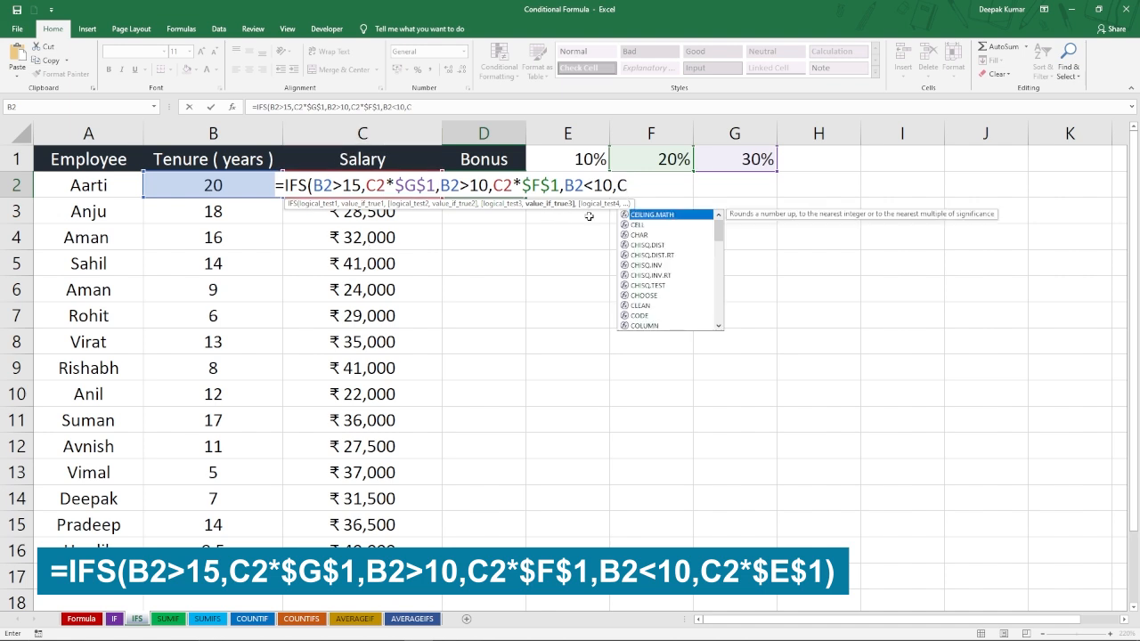
{"action": "type", "text": "2"}
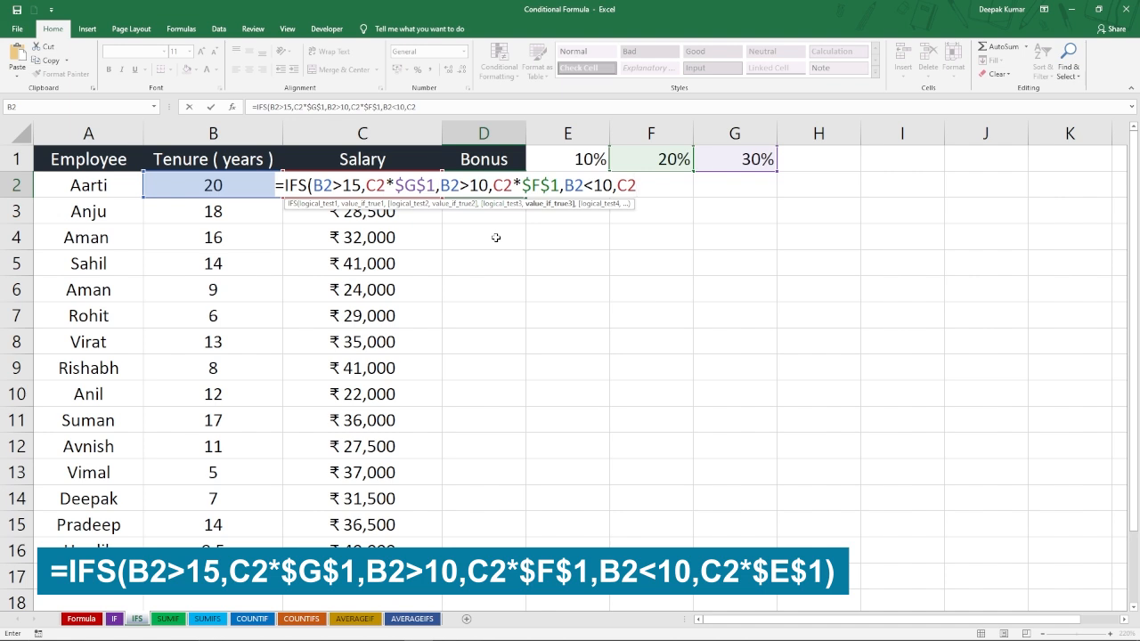
{"action": "type", "text": "*"}
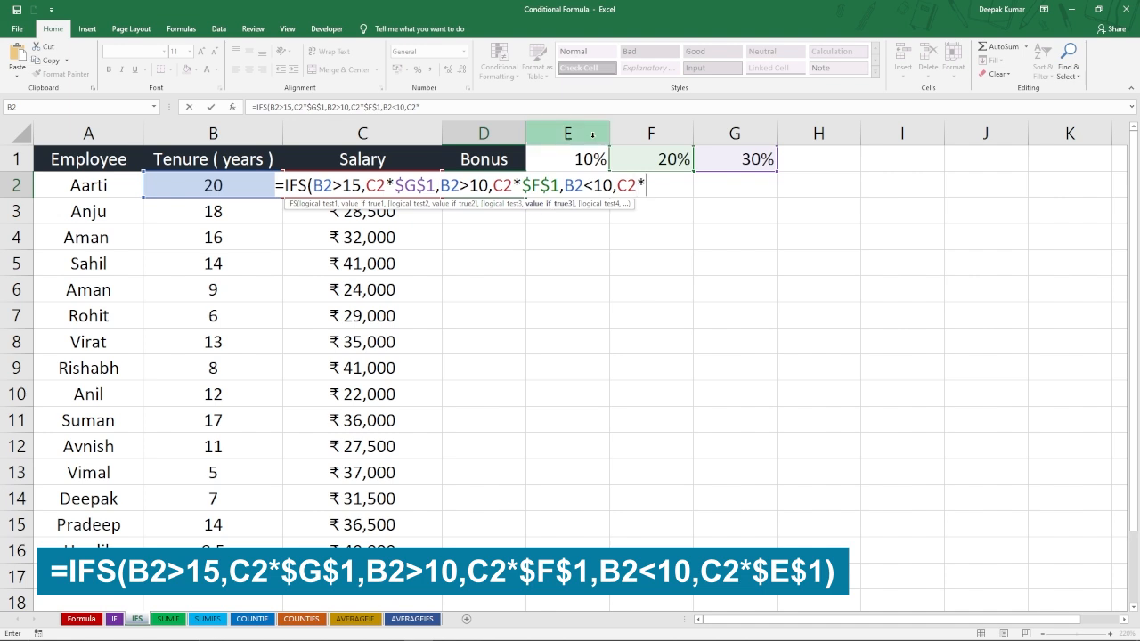
{"action": "left_click", "coordinate": [577, 159]}
{"action": "key", "text": "F4"}
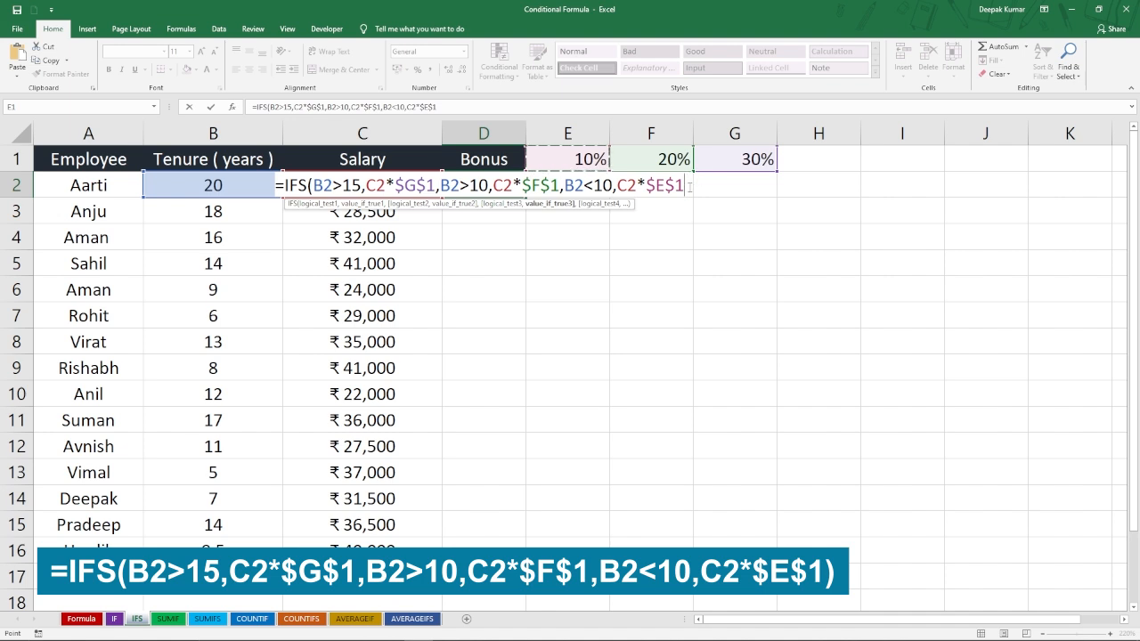
{"action": "type", "text": ")"}
{"action": "key", "text": "Return"}
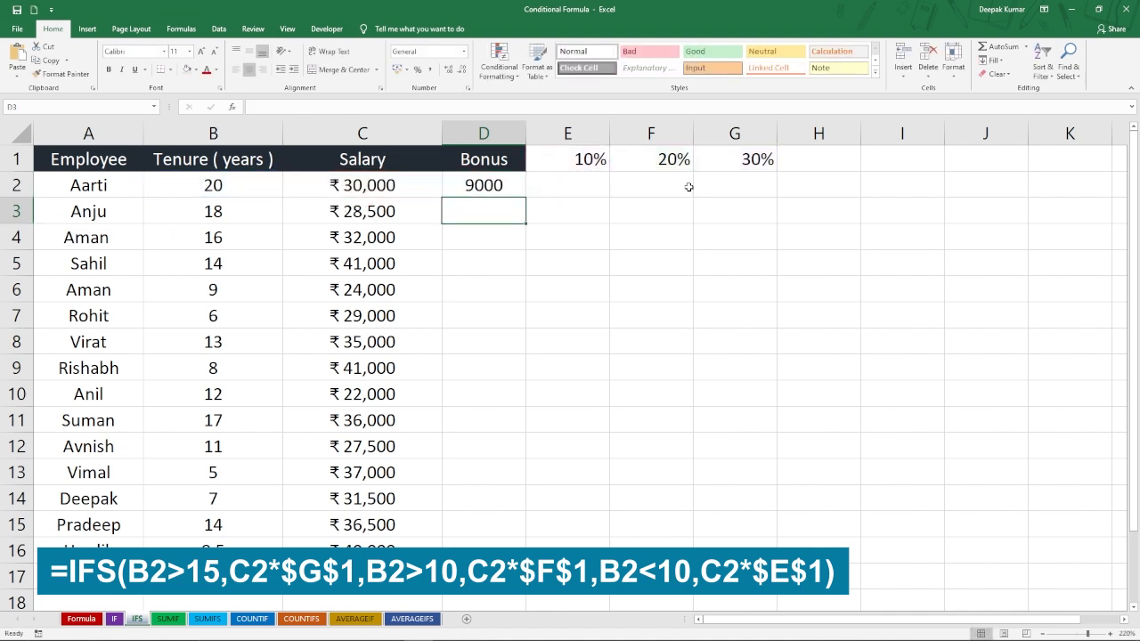
Step: Fill the D2 Bonus formula down through D16 and check the bonuses in rows 8, 13 and 16
{"action": "left_click", "coordinate": [482, 189]}
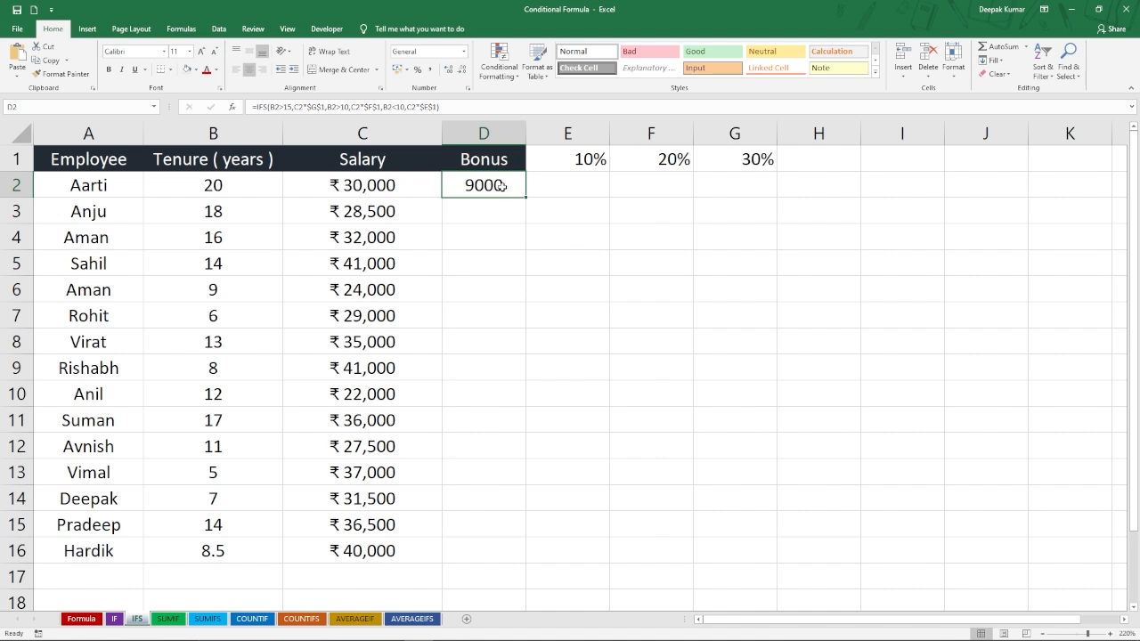
{"action": "left_click_drag", "start_coordinate": [525, 196], "coordinate": [517, 561]}
{"action": "left_click", "coordinate": [483, 342]}
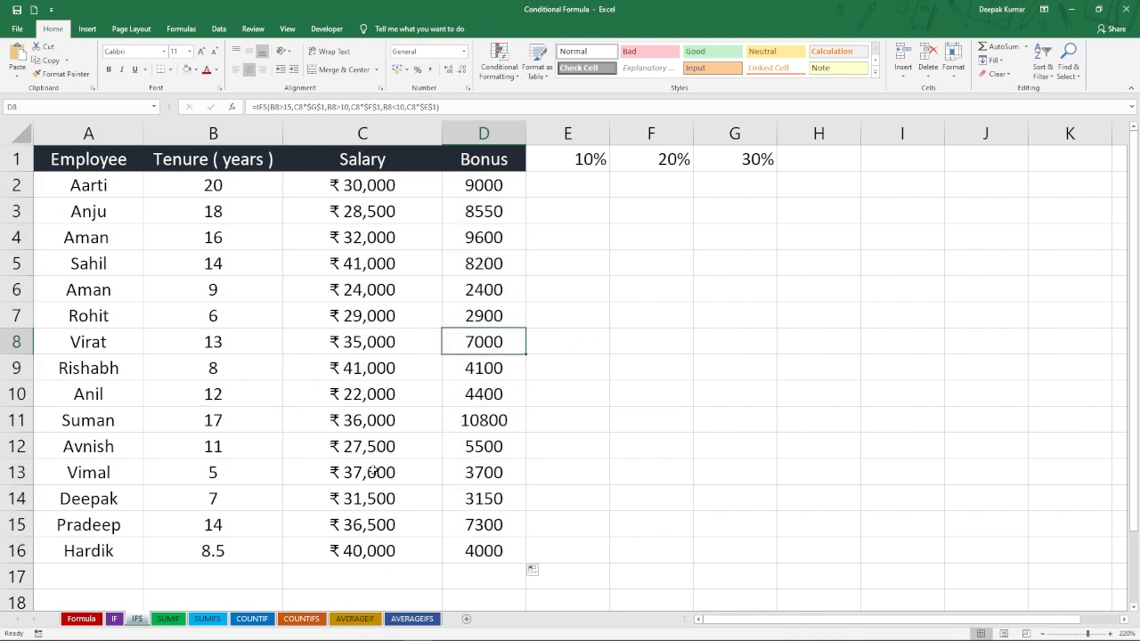
{"action": "left_click", "coordinate": [369, 470]}
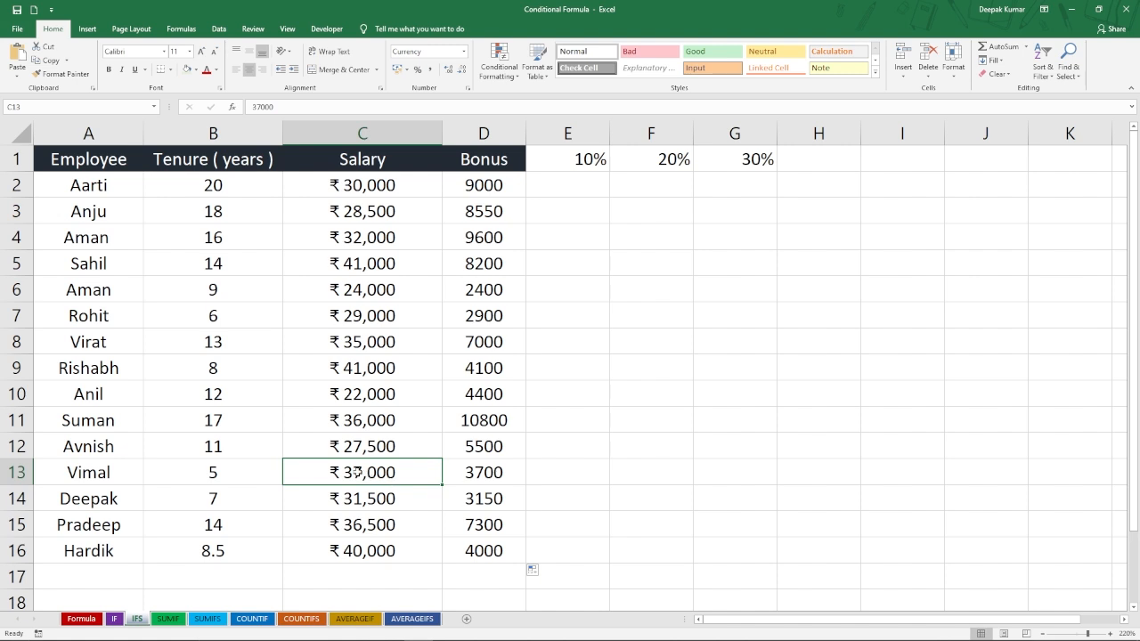
{"action": "left_click", "coordinate": [499, 473]}
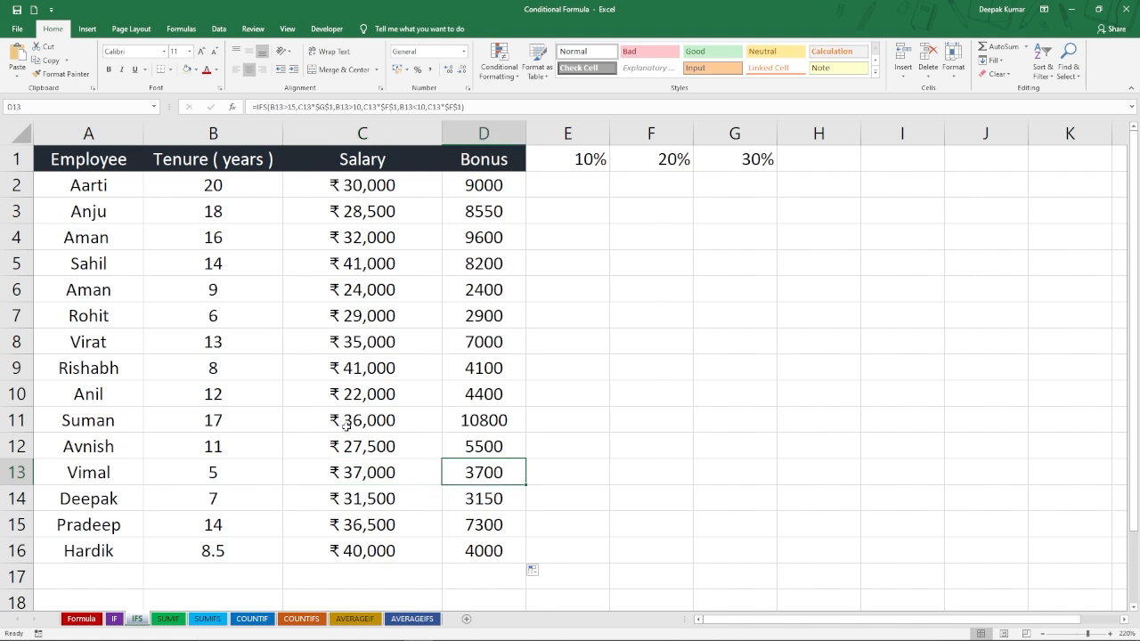
{"action": "left_click", "coordinate": [371, 552]}
{"action": "left_click", "coordinate": [489, 552]}
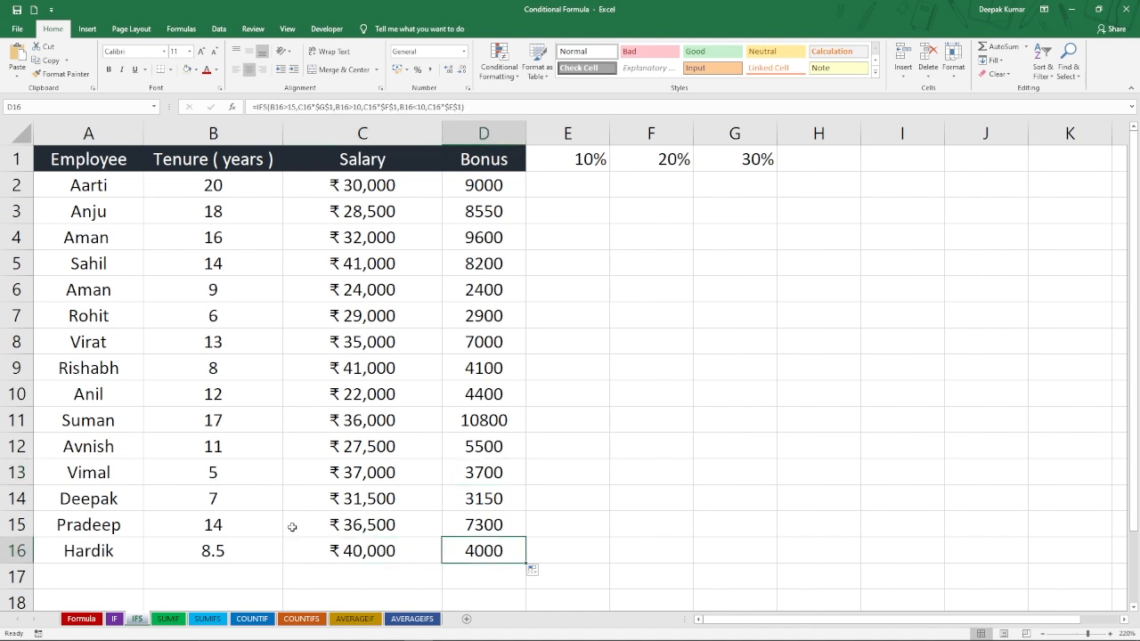
{"action": "left_click", "coordinate": [218, 554]}
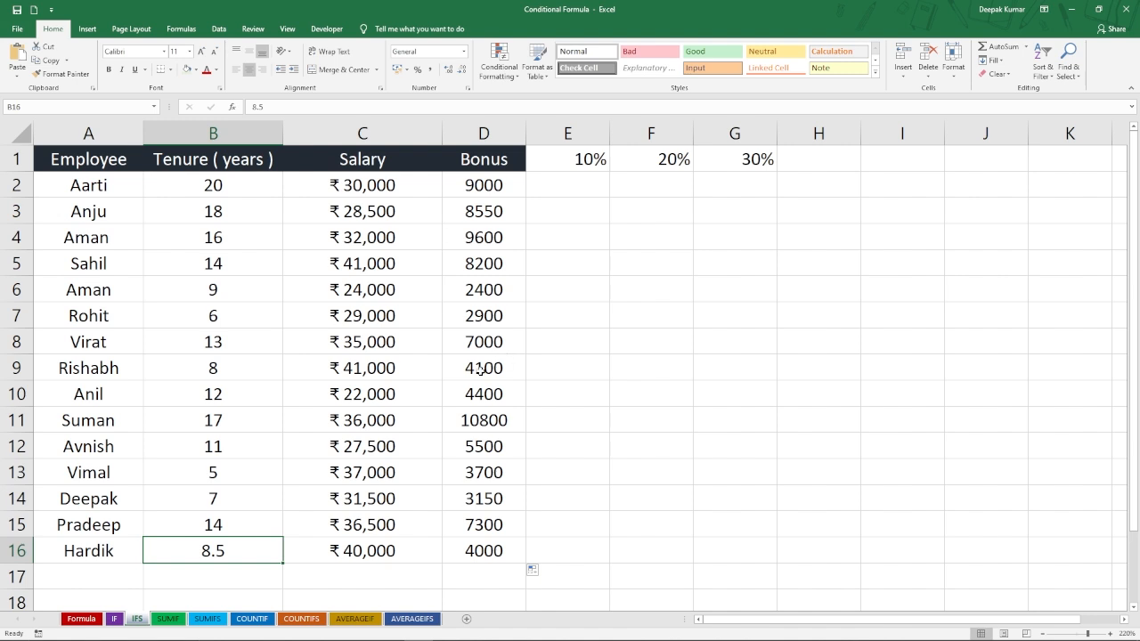
Step: On the SUMIF sheet, total the Sales column in C17 with a SUM of C2:C16
{"action": "left_click", "coordinate": [168, 619]}
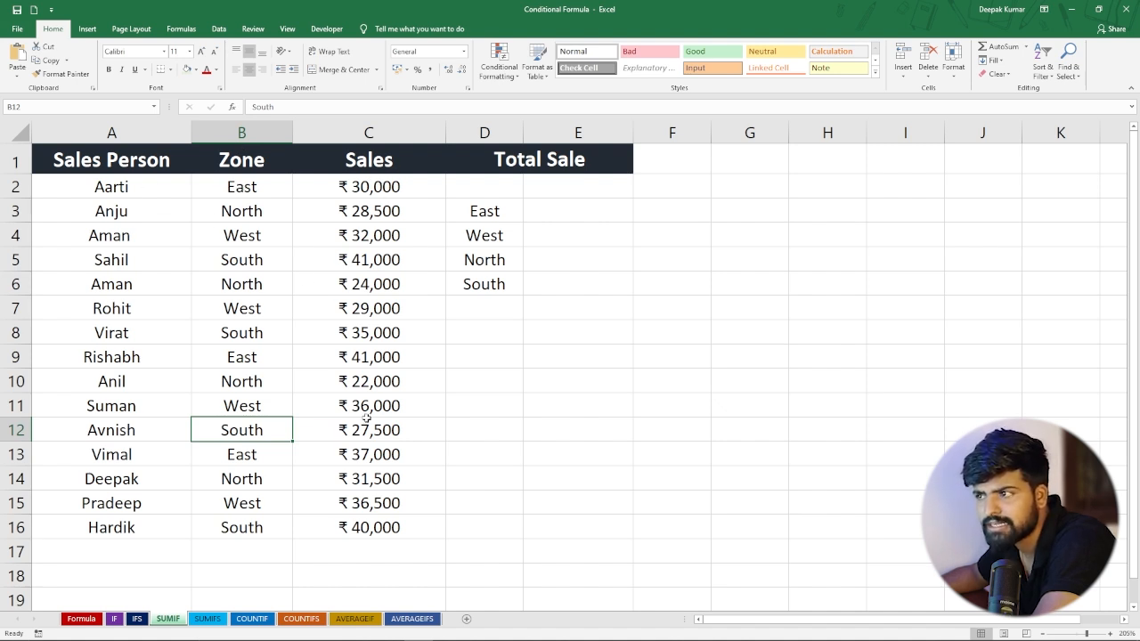
{"action": "left_click", "coordinate": [351, 547]}
{"action": "type", "text": "="}
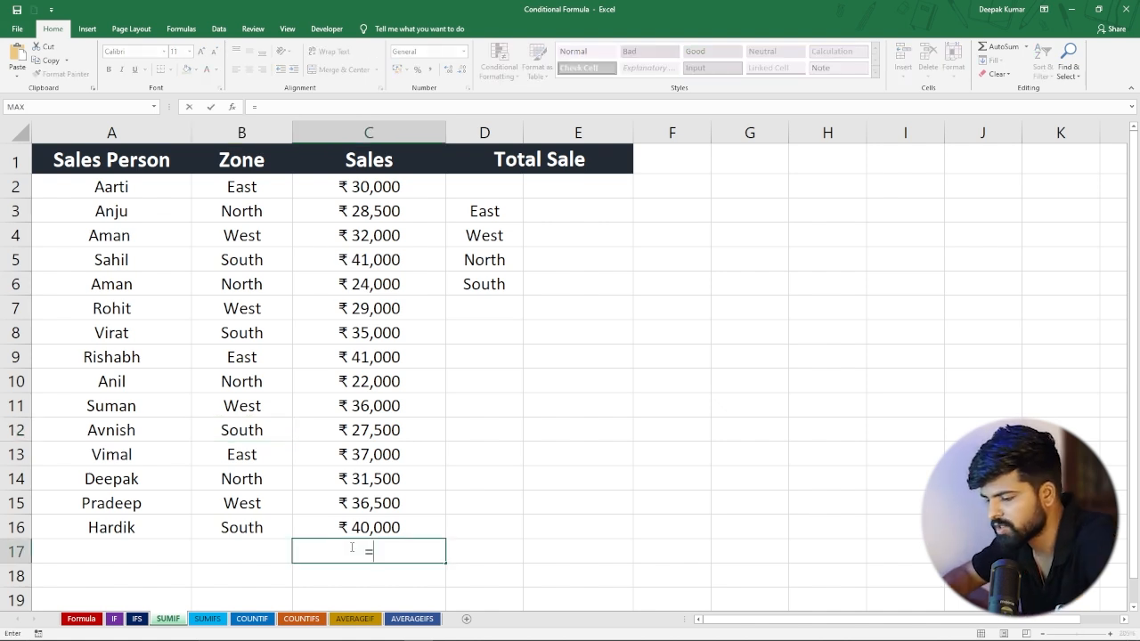
{"action": "type", "text": "sum"}
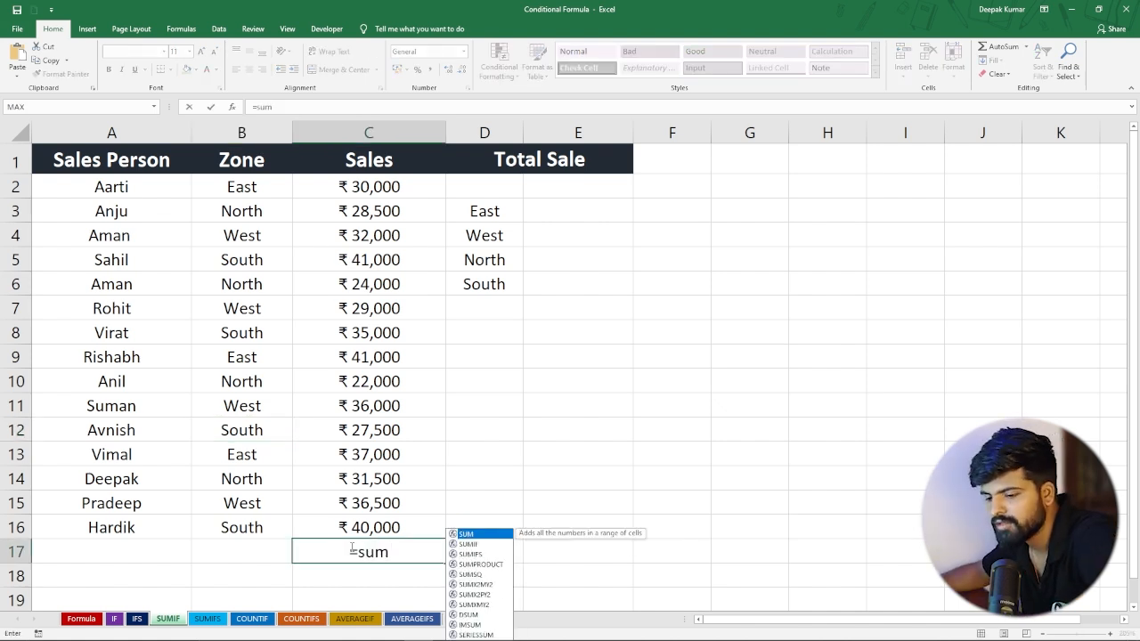
{"action": "key", "text": "Tab"}
{"action": "left_click_drag", "start_coordinate": [357, 189], "coordinate": [365, 528]}
{"action": "key", "text": "Return"}
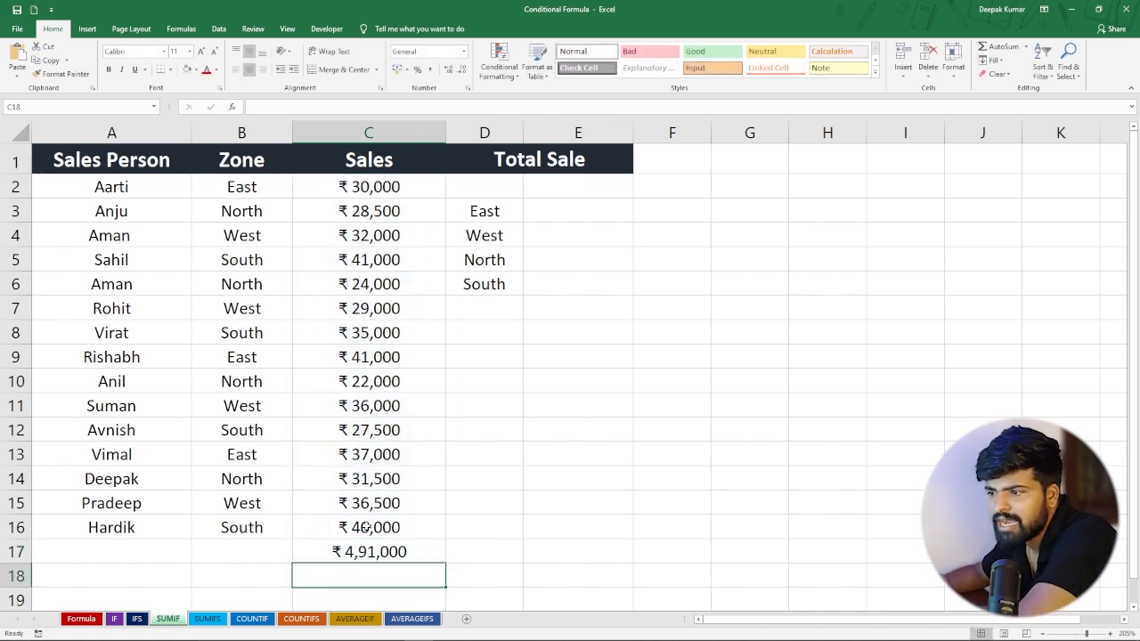
{"action": "left_click", "coordinate": [357, 557]}
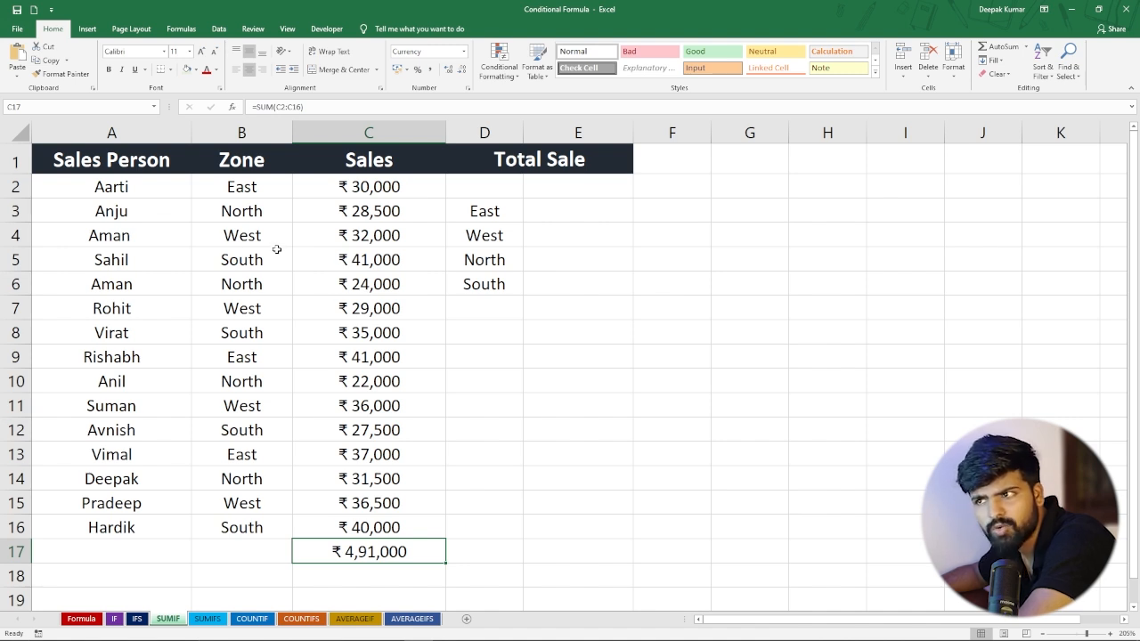
Step: Calculate the East zone's total sales in E3 with =SUMIF(B2:B16,"East",C2:C16)
{"action": "left_click", "coordinate": [586, 211]}
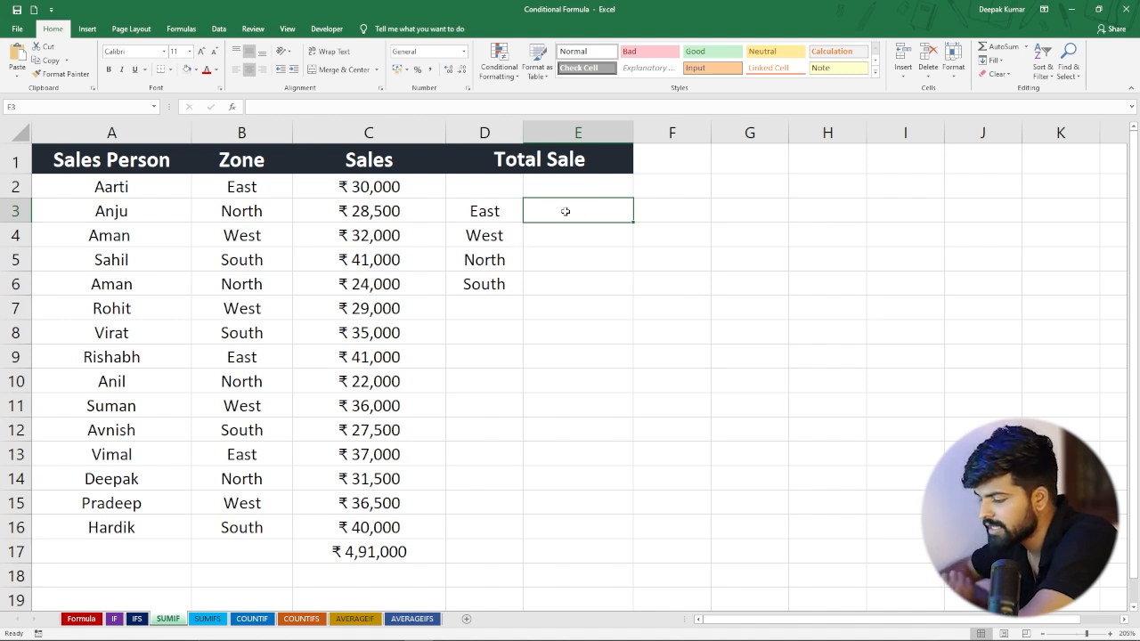
{"action": "type", "text": "=sumif"}
{"action": "key", "text": "Tab"}
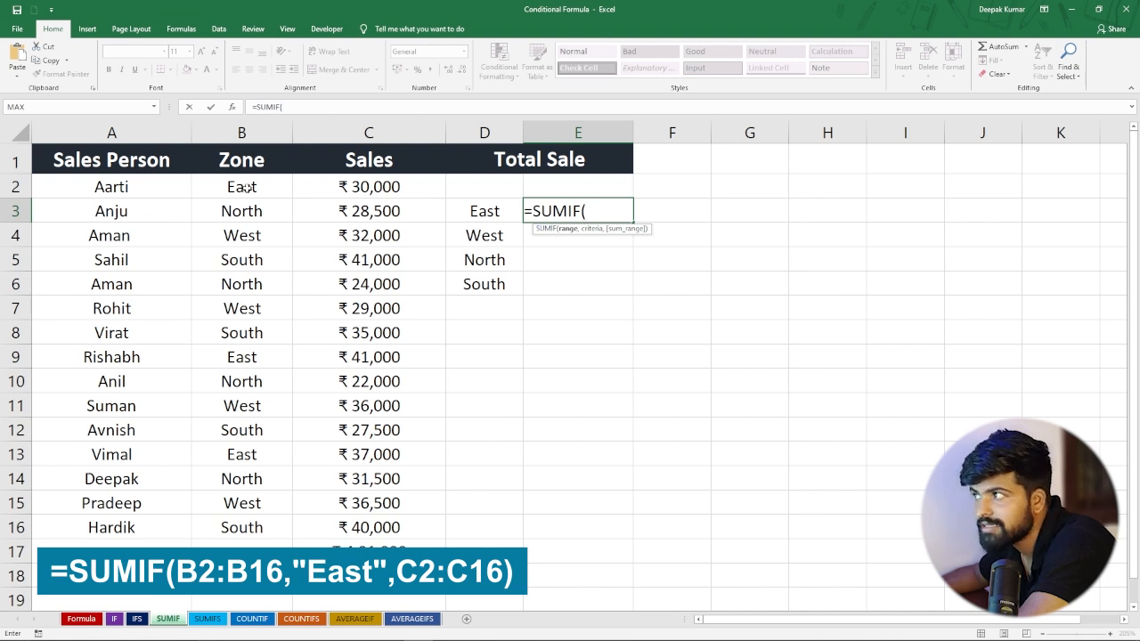
{"action": "left_click_drag", "start_coordinate": [225, 189], "coordinate": [267, 527]}
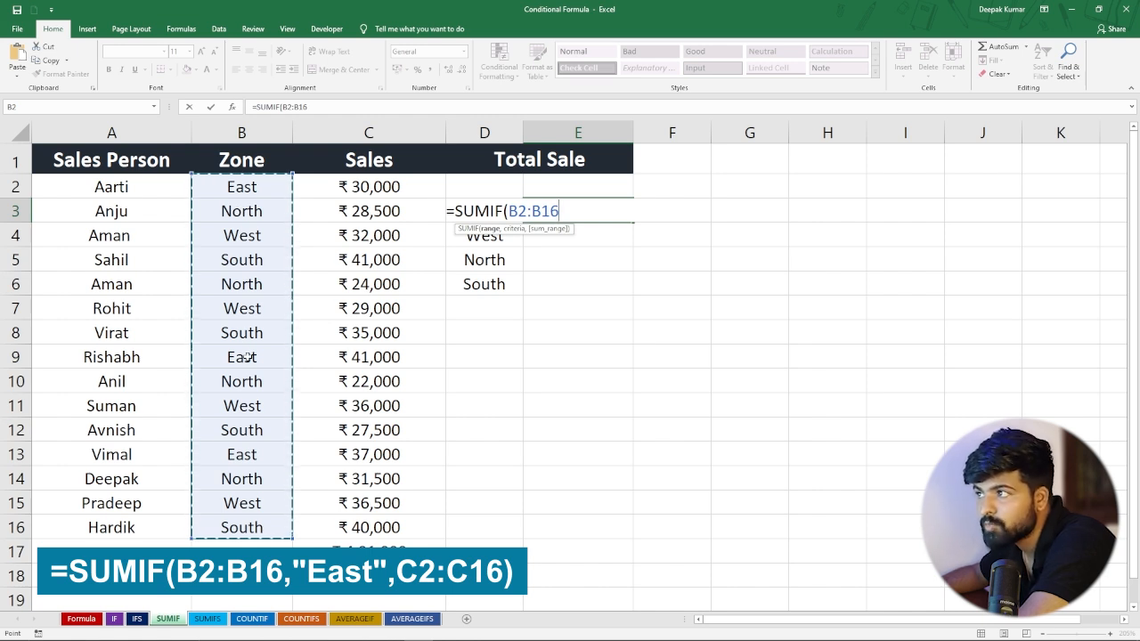
{"action": "type", "text": ","}
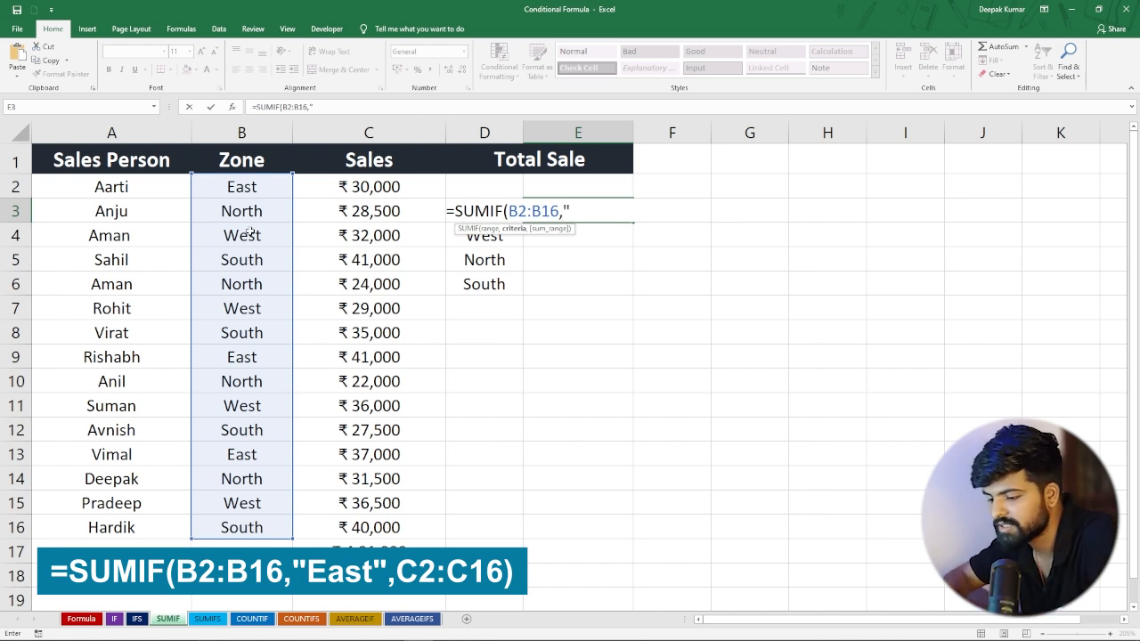
{"action": "type", "text": "East"}
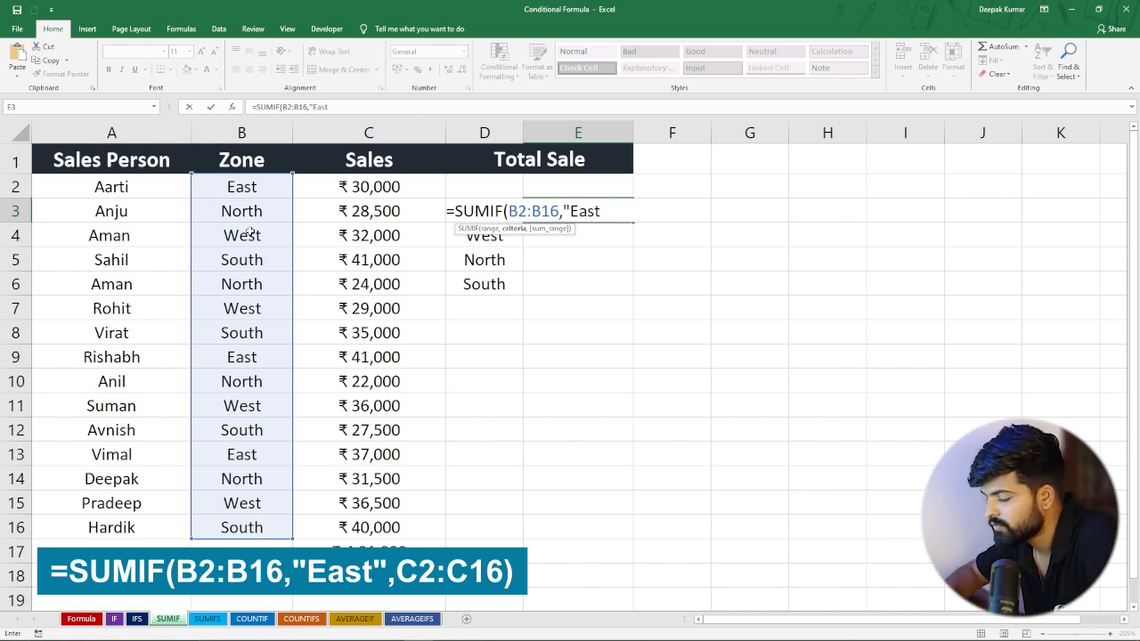
{"action": "type", "text": "\","}
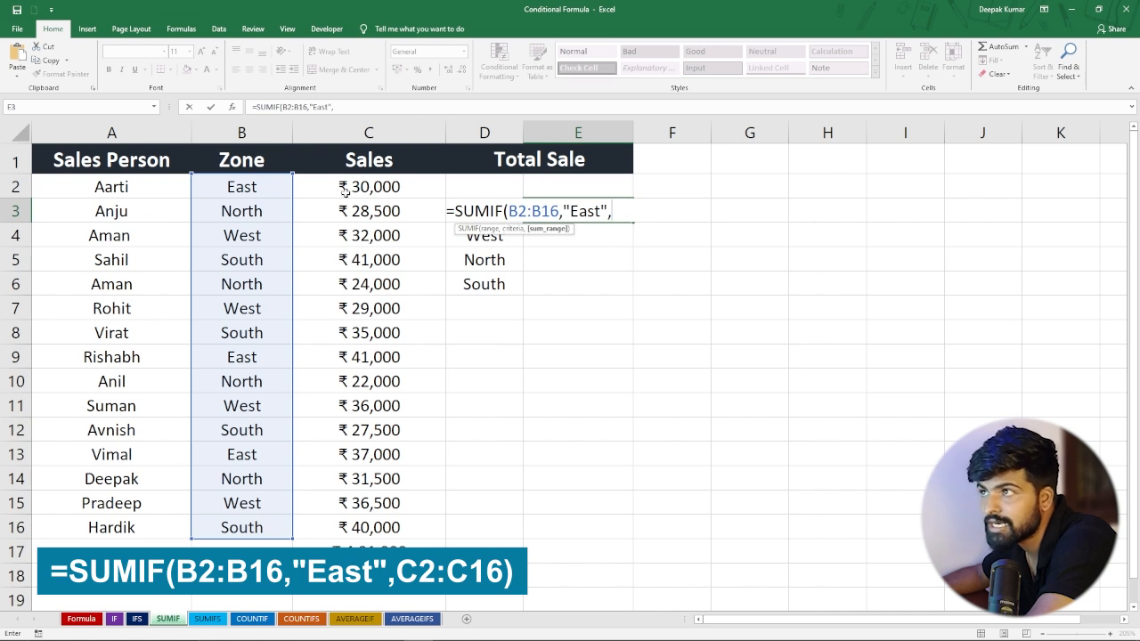
{"action": "left_click_drag", "start_coordinate": [359, 182], "coordinate": [364, 529]}
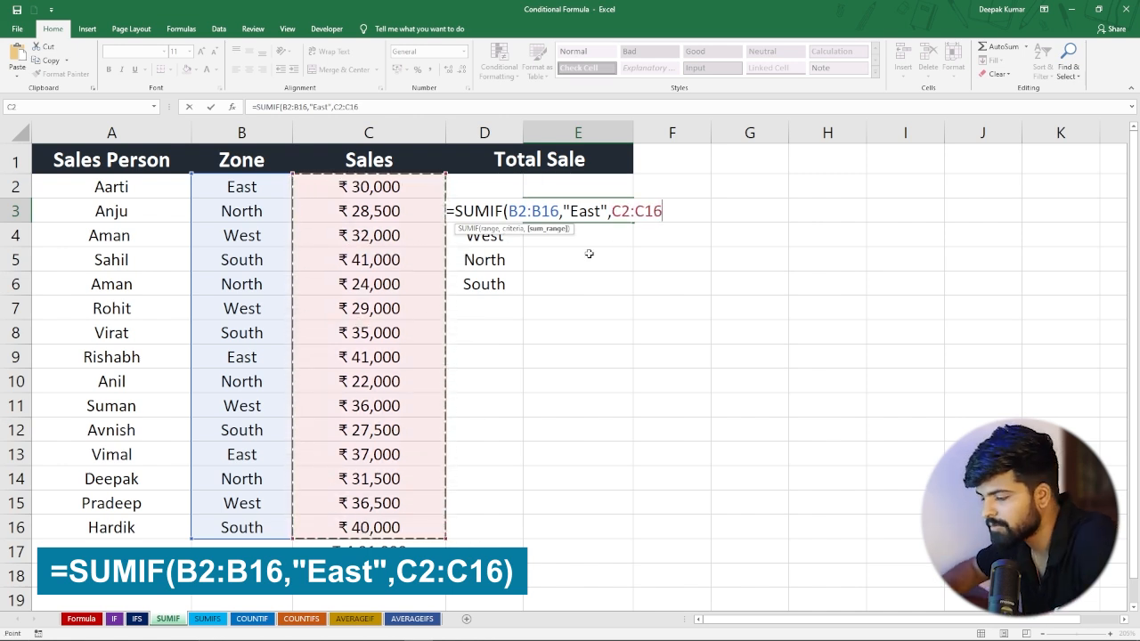
{"action": "type", "text": ")"}
{"action": "key", "text": "Return"}
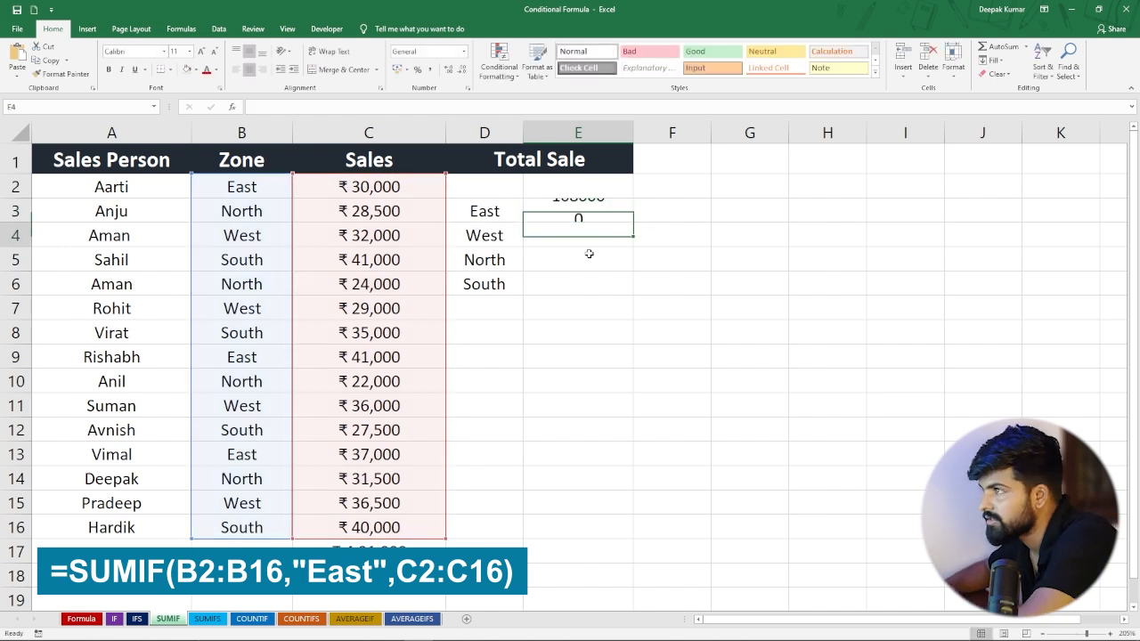
{"action": "left_click", "coordinate": [581, 211]}
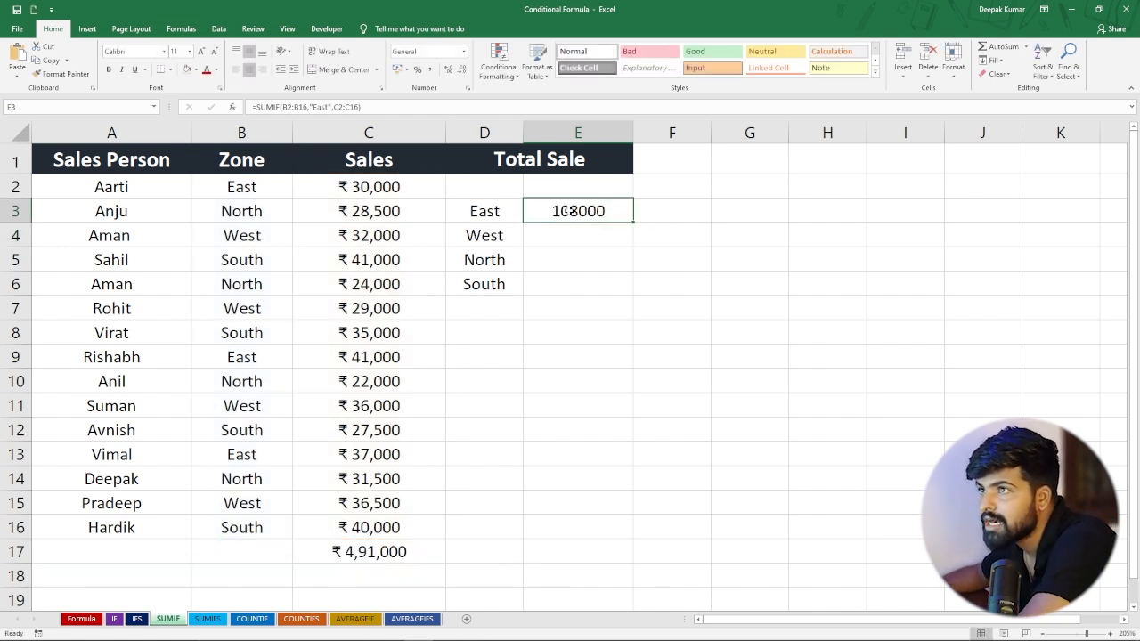
Step: Check the East zone entries and their sales in rows 2, 9 and 13 against the East total
{"action": "left_click", "coordinate": [253, 187]}
{"action": "left_click", "coordinate": [362, 185]}
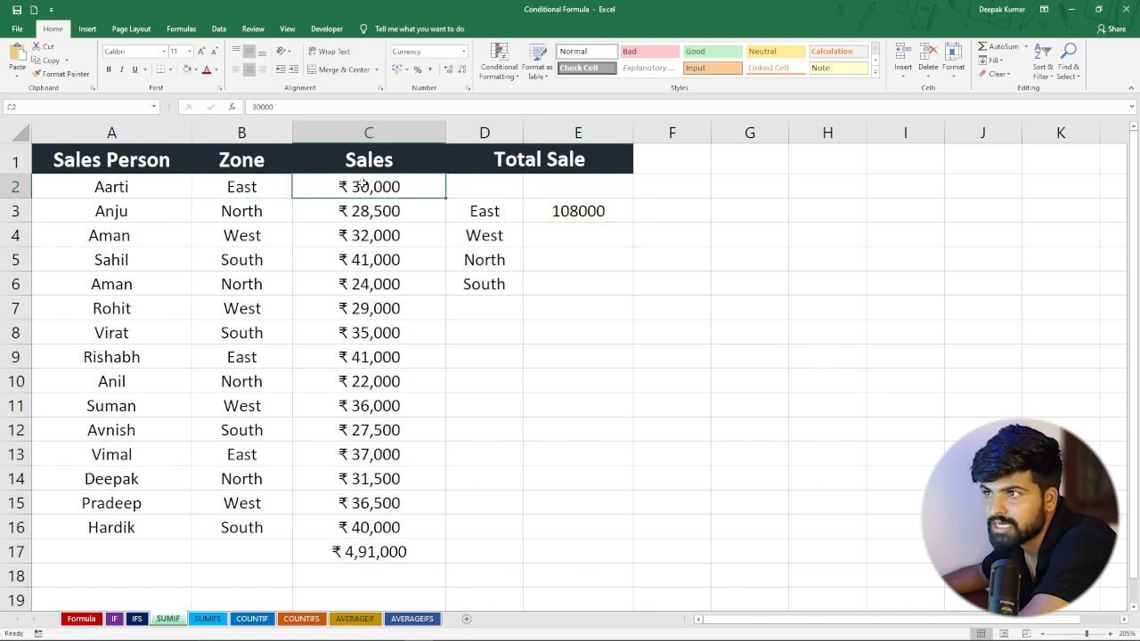
{"action": "left_click", "coordinate": [256, 350]}
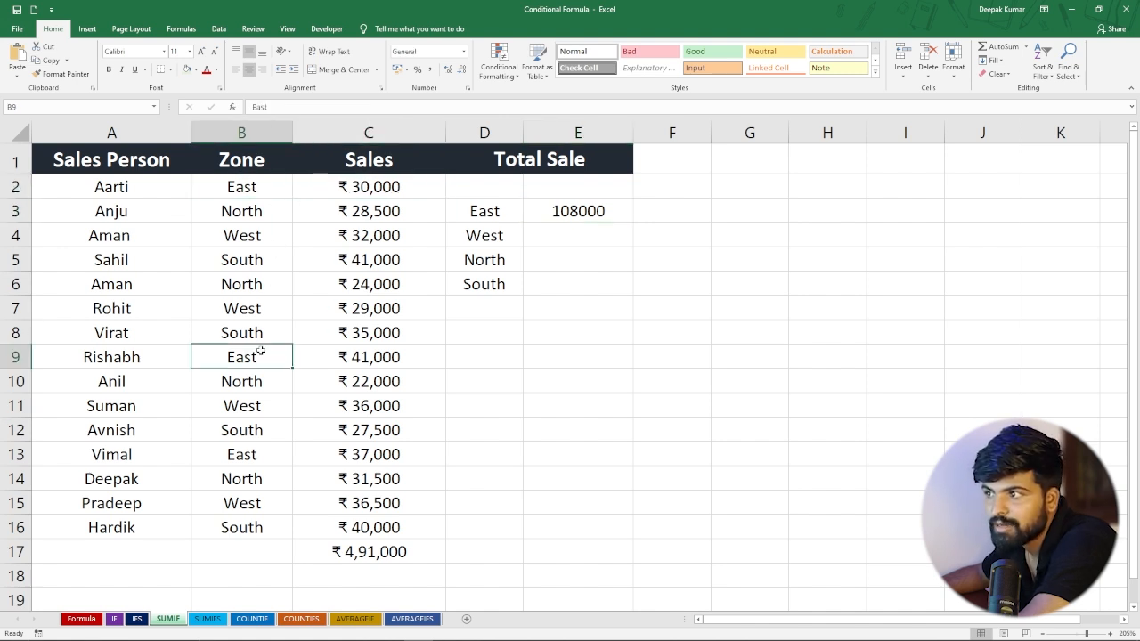
{"action": "left_click", "coordinate": [360, 357]}
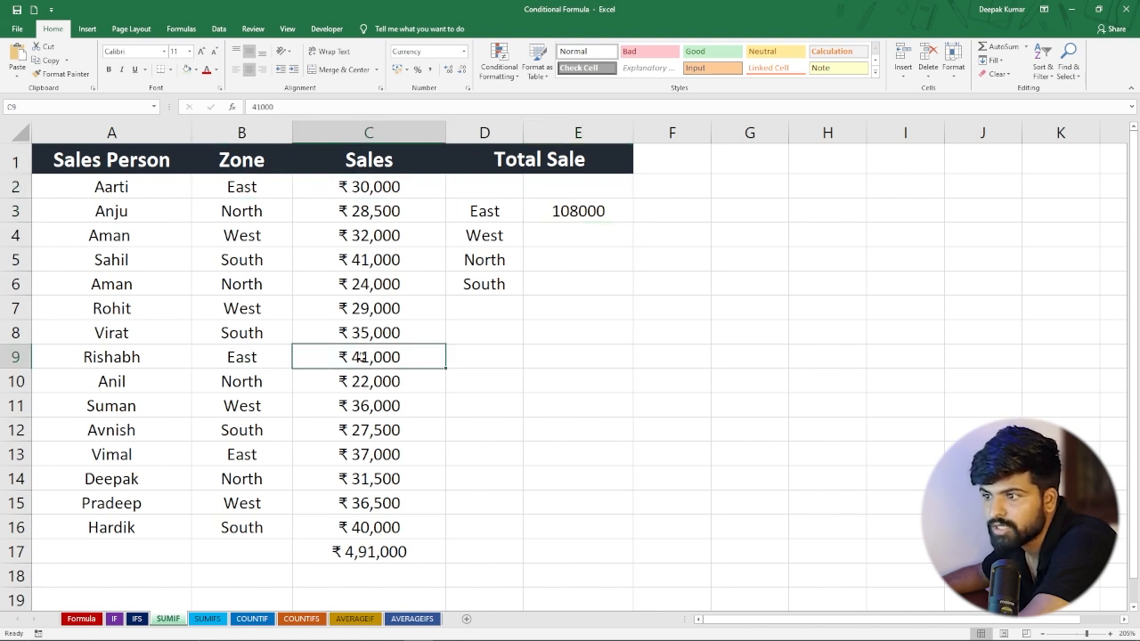
{"action": "left_click", "coordinate": [253, 455]}
{"action": "left_click", "coordinate": [349, 456]}
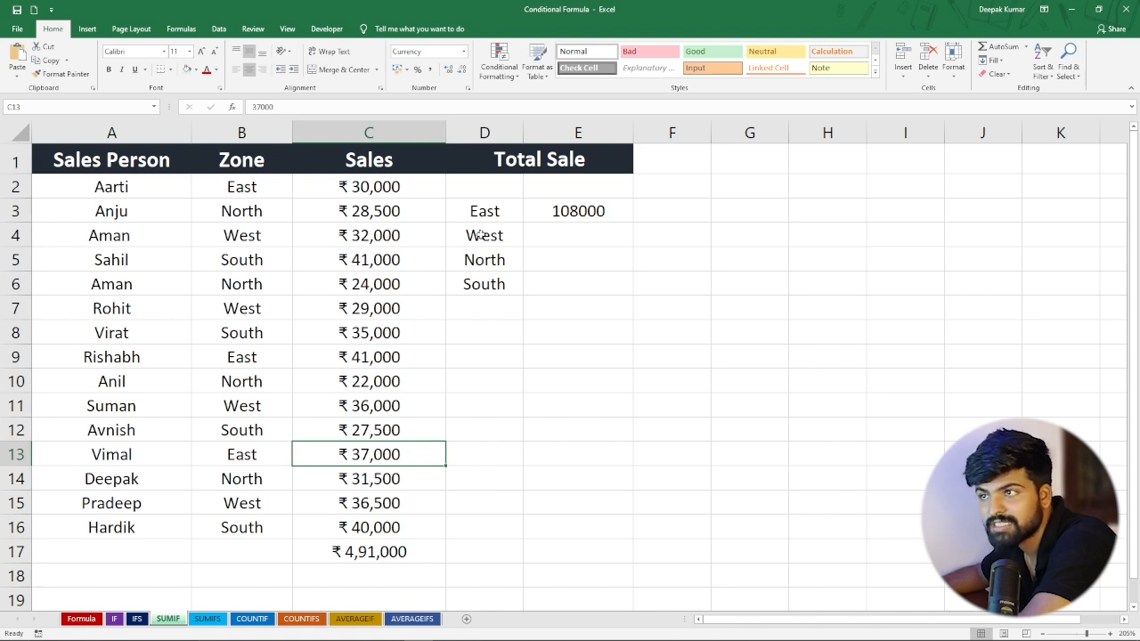
Step: Calculate the West zone's total sales in E4 with =SUMIF(B2:B16,"West",C2:C16)
{"action": "left_click", "coordinate": [546, 236]}
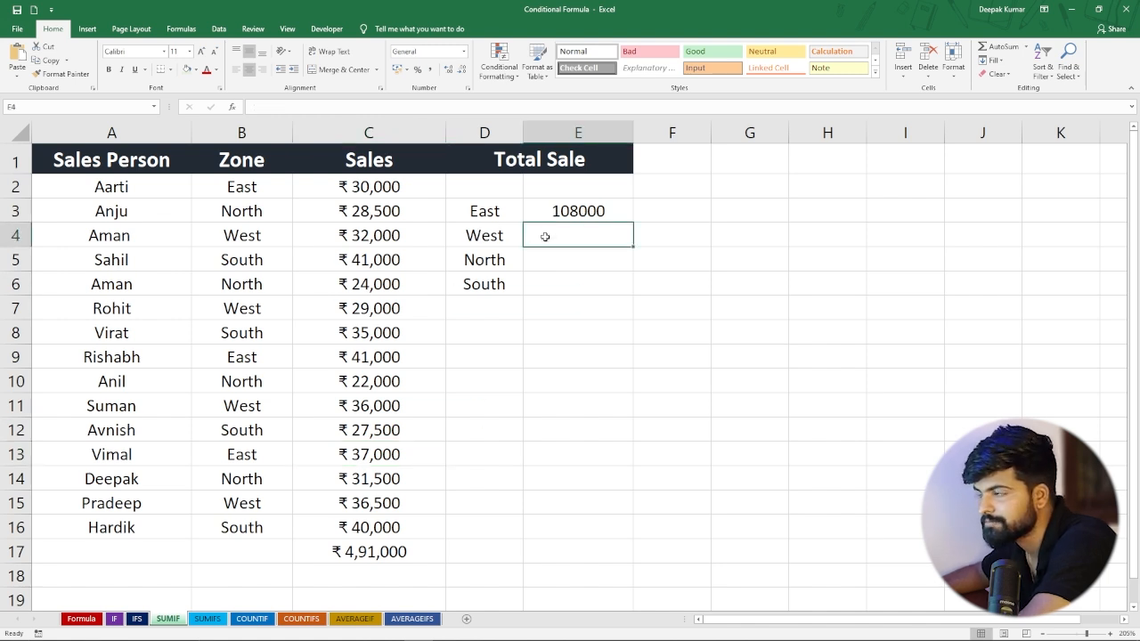
{"action": "type", "text": "="}
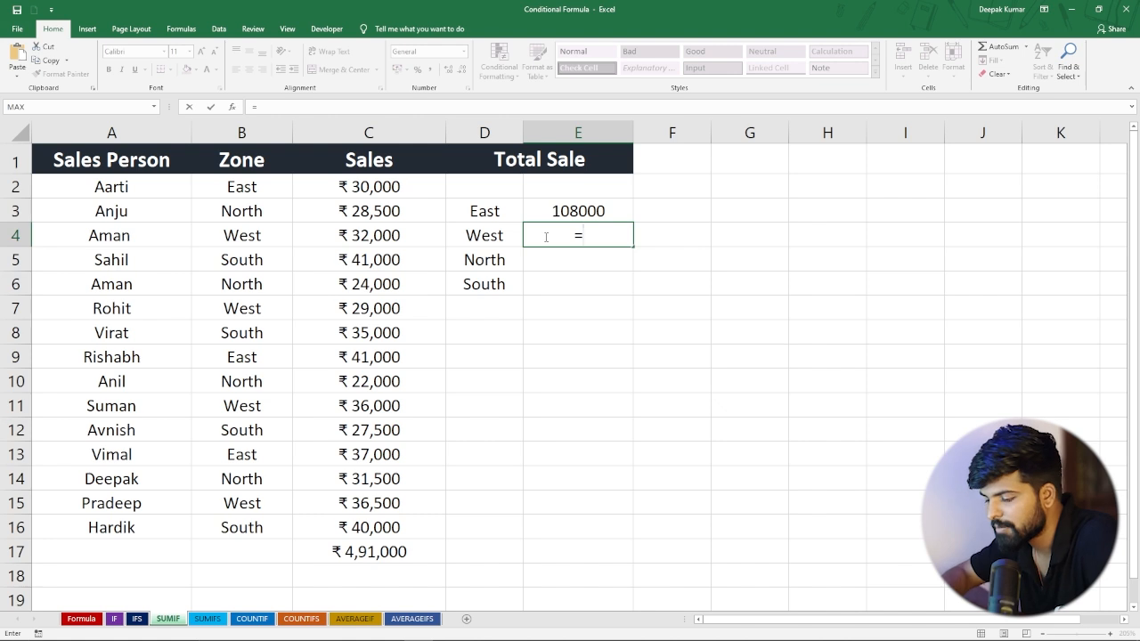
{"action": "type", "text": "sumif"}
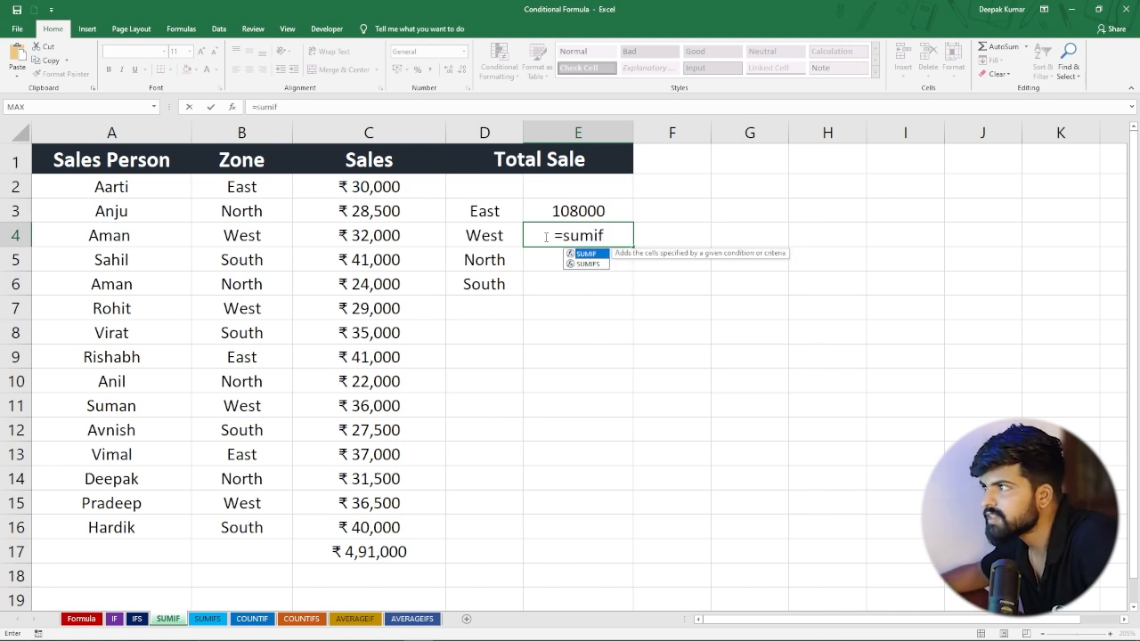
{"action": "key", "text": "Tab"}
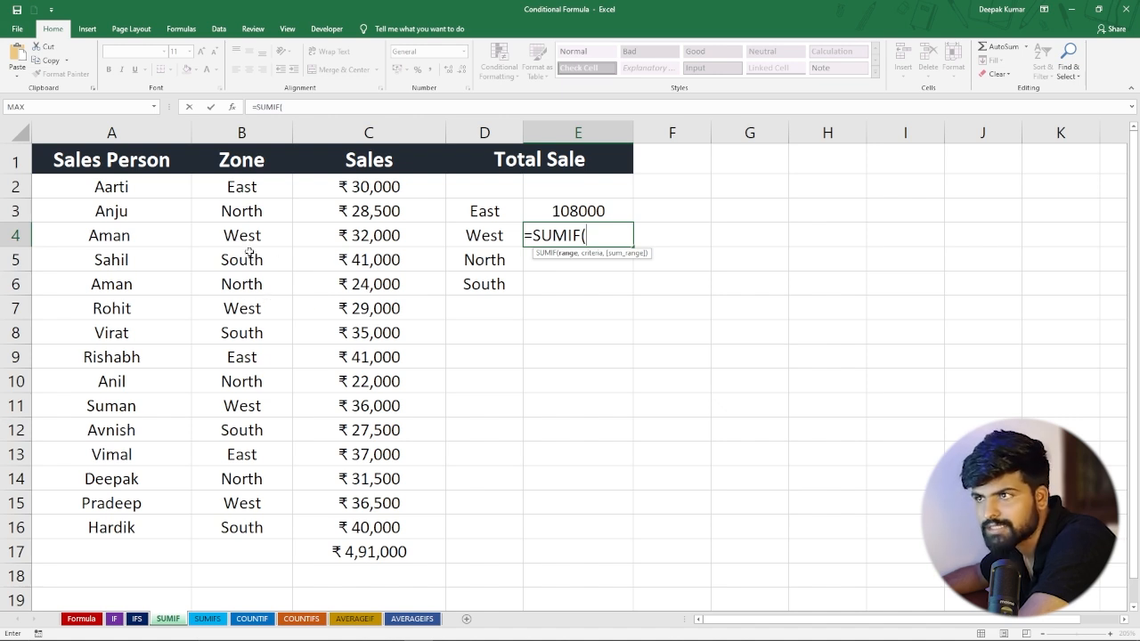
{"action": "left_click_drag", "start_coordinate": [243, 189], "coordinate": [245, 517]}
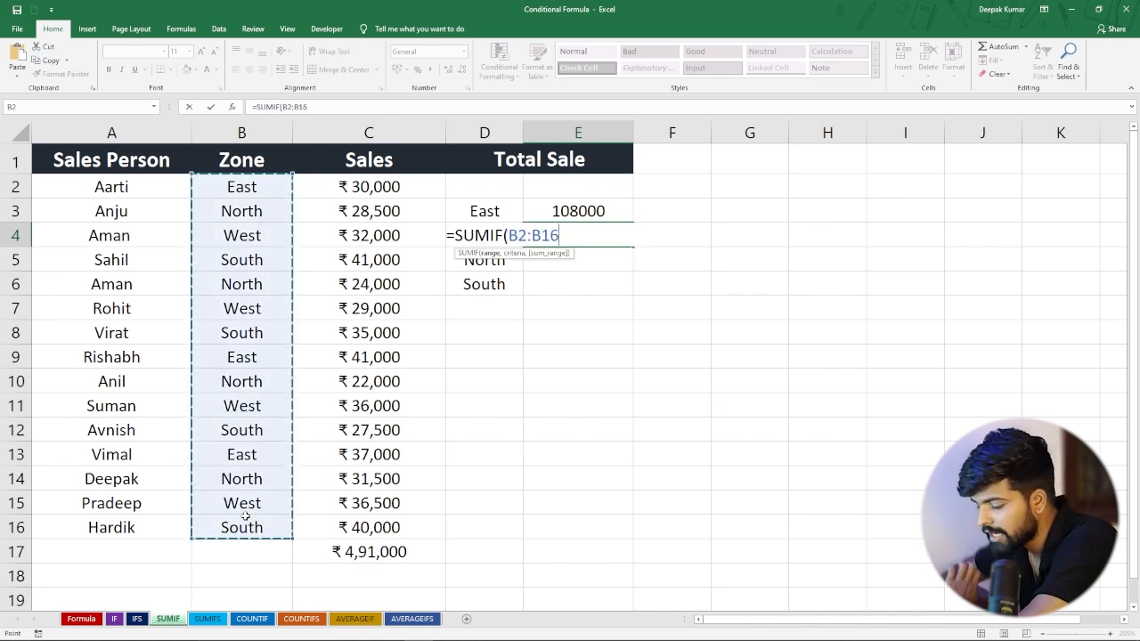
{"action": "type", "text": ","}
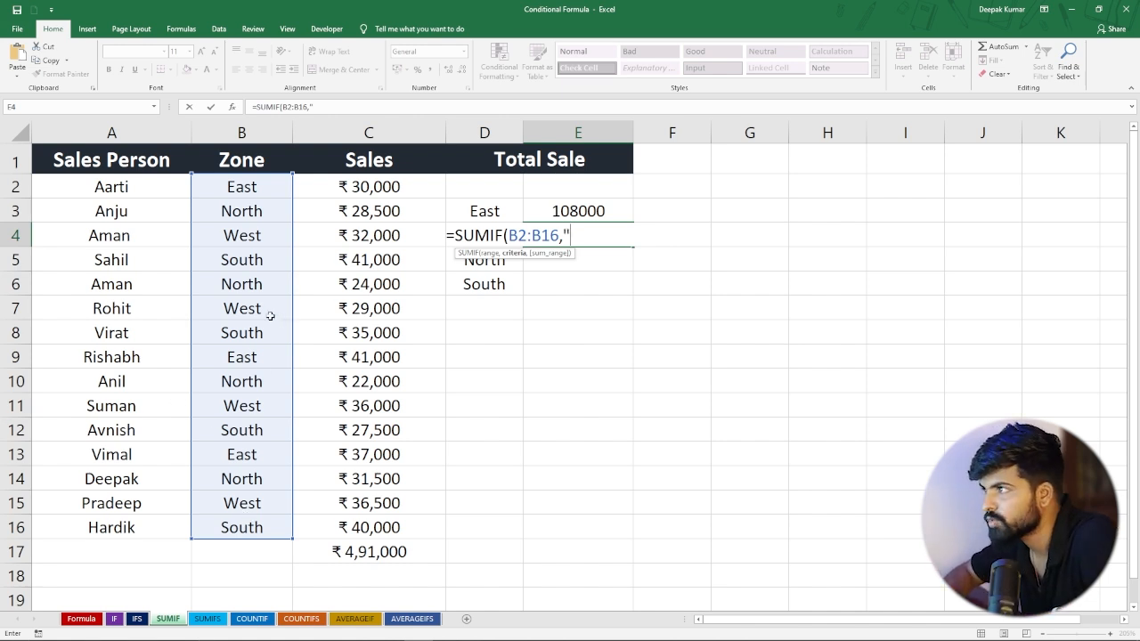
{"action": "type", "text": "West"}
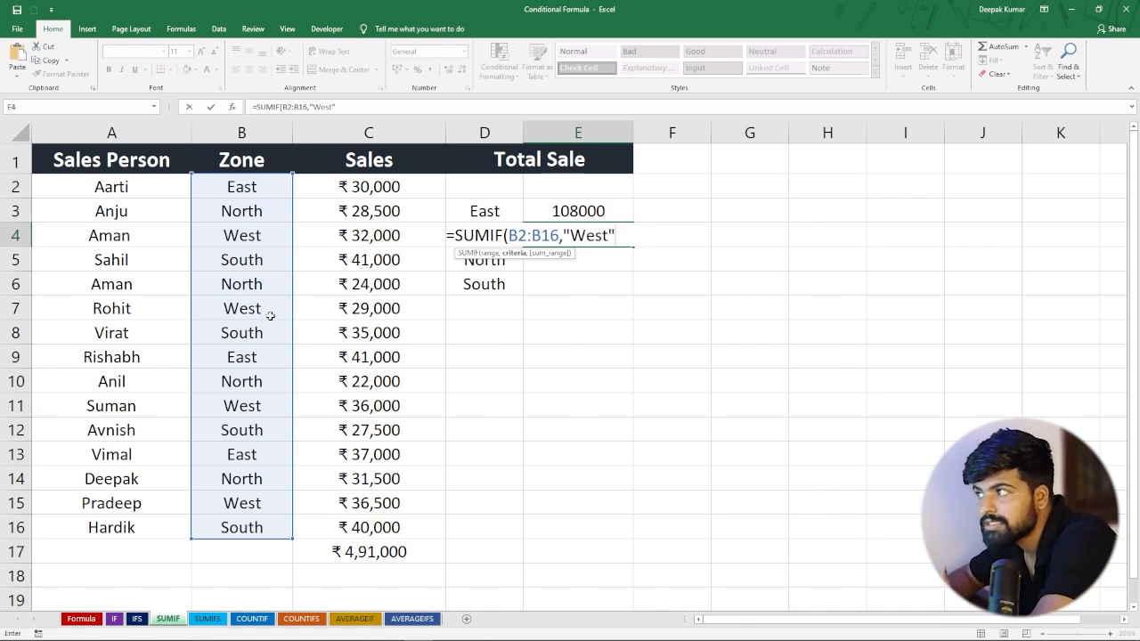
{"action": "type", "text": "\","}
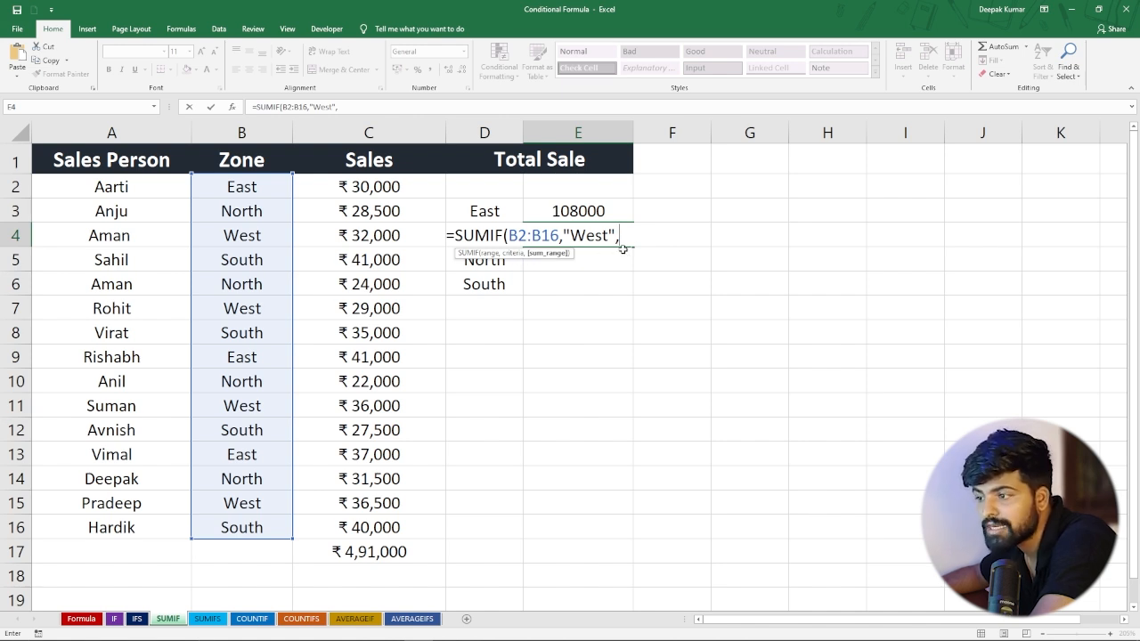
{"action": "left_click_drag", "start_coordinate": [374, 187], "coordinate": [378, 525]}
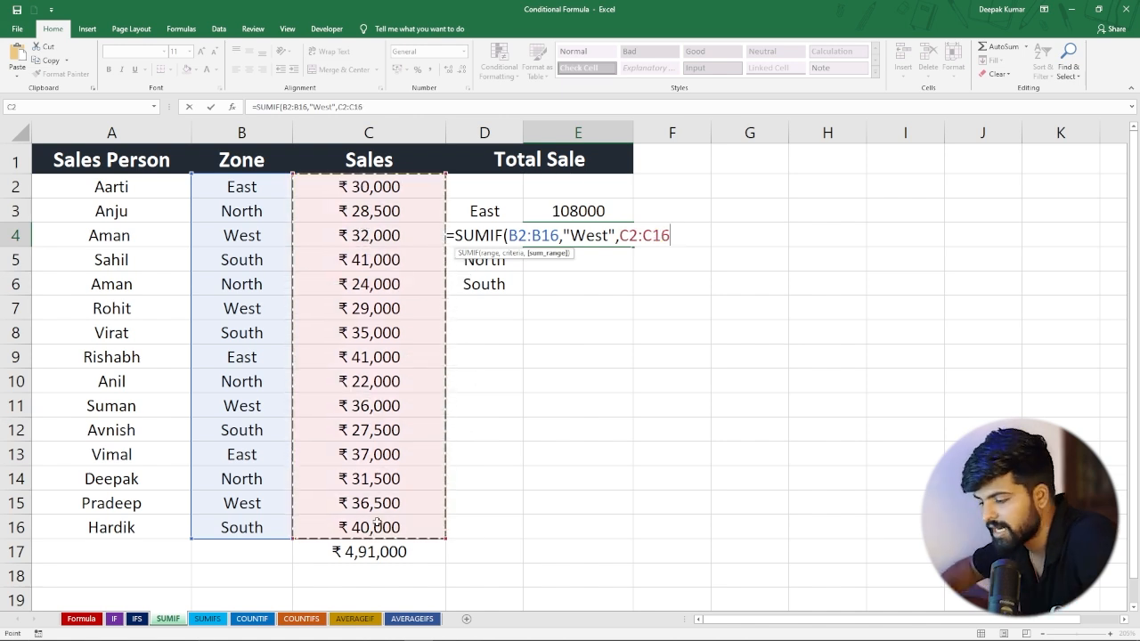
{"action": "type", "text": ")"}
{"action": "key", "text": "Return"}
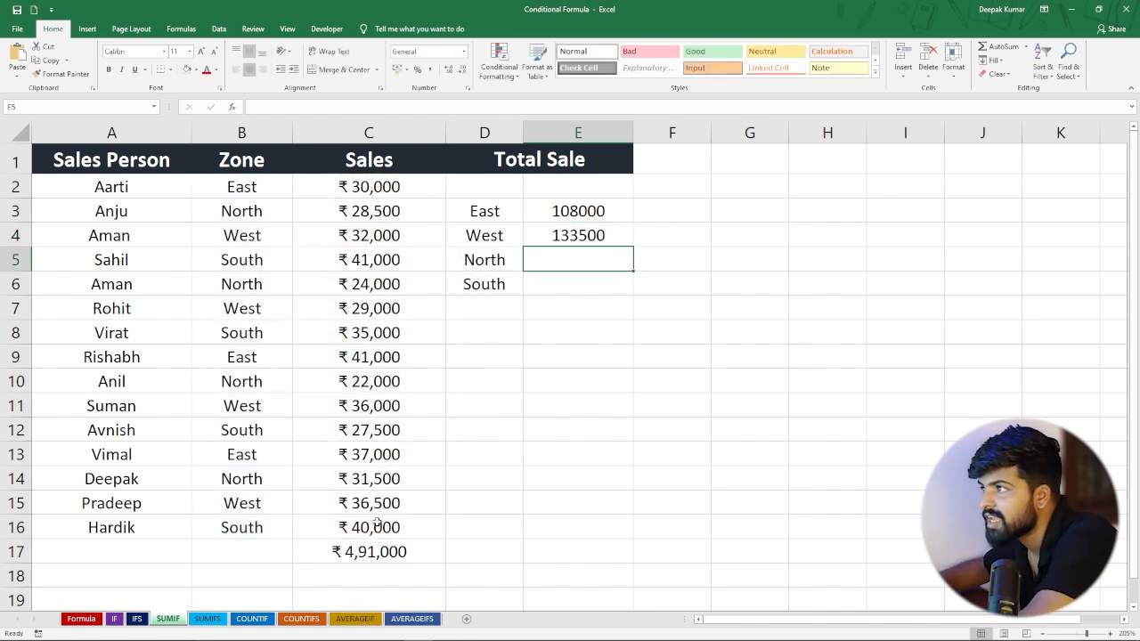
Step: Change the West zone sale in C15 to 36000 and check the East and West rows of the Total Sale table
{"action": "left_click", "coordinate": [555, 235]}
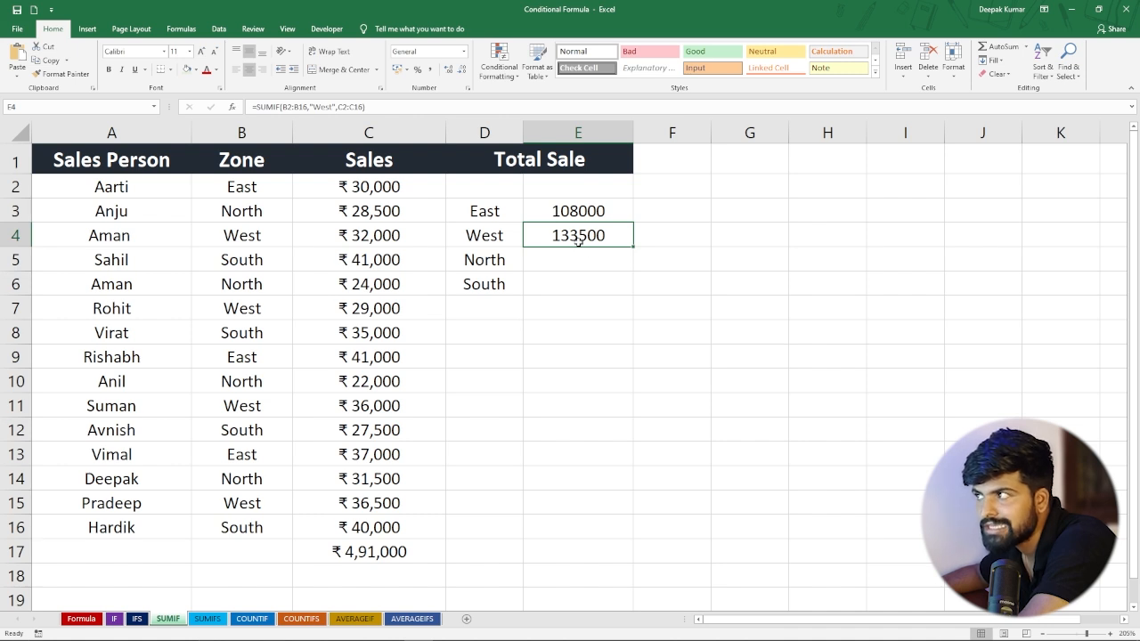
{"action": "left_click", "coordinate": [383, 497]}
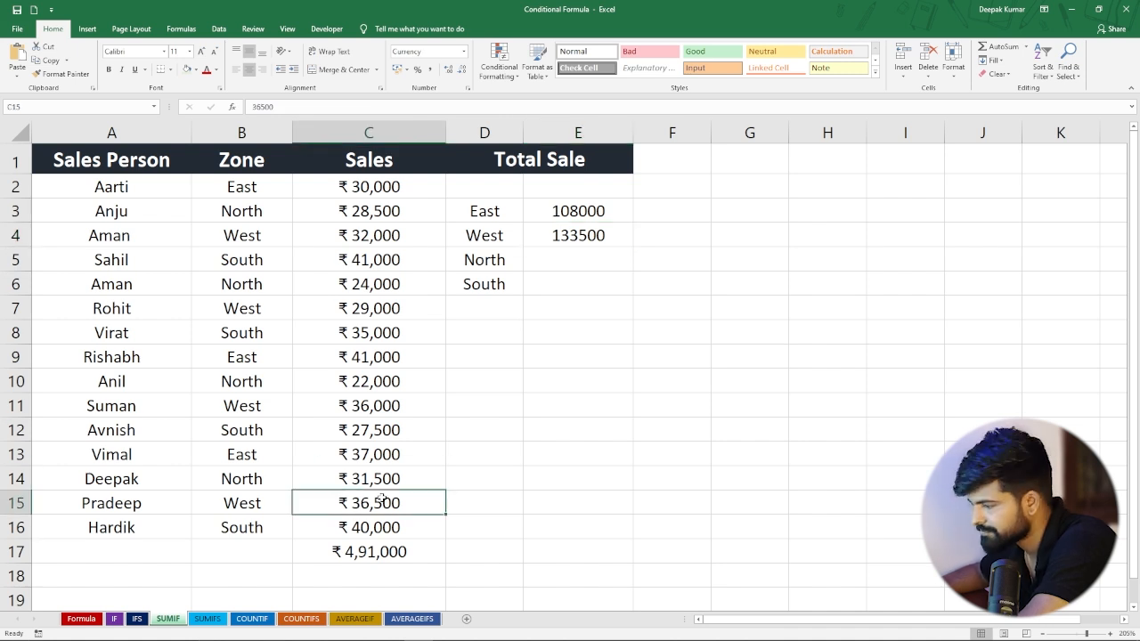
{"action": "type", "text": "36000"}
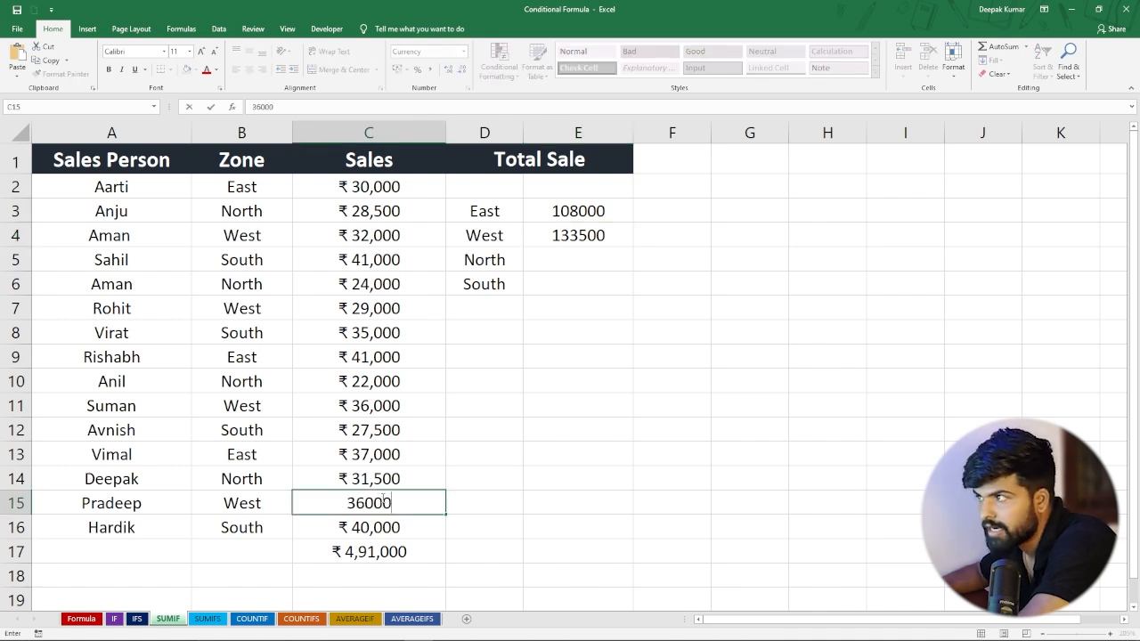
{"action": "key", "text": "Return"}
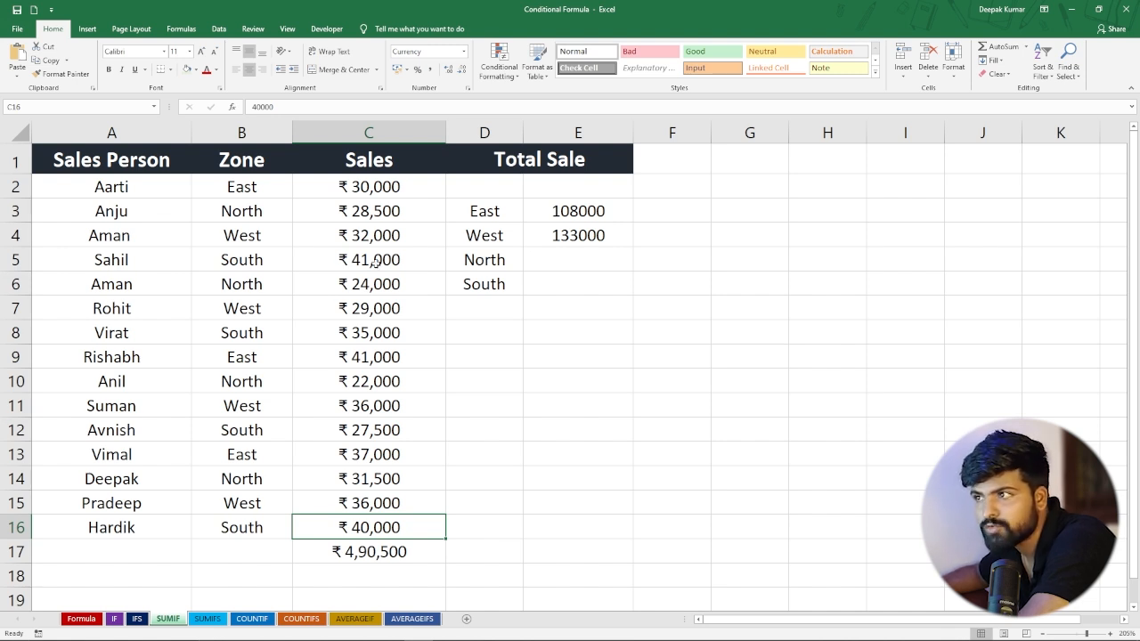
{"action": "left_click", "coordinate": [475, 210]}
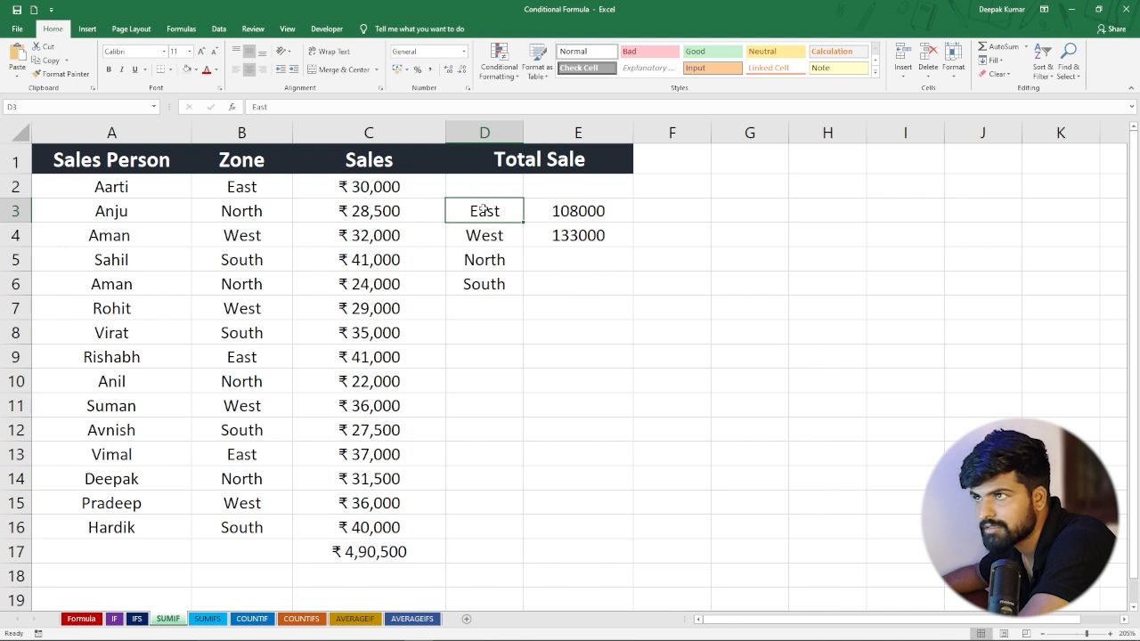
{"action": "left_click", "coordinate": [456, 235]}
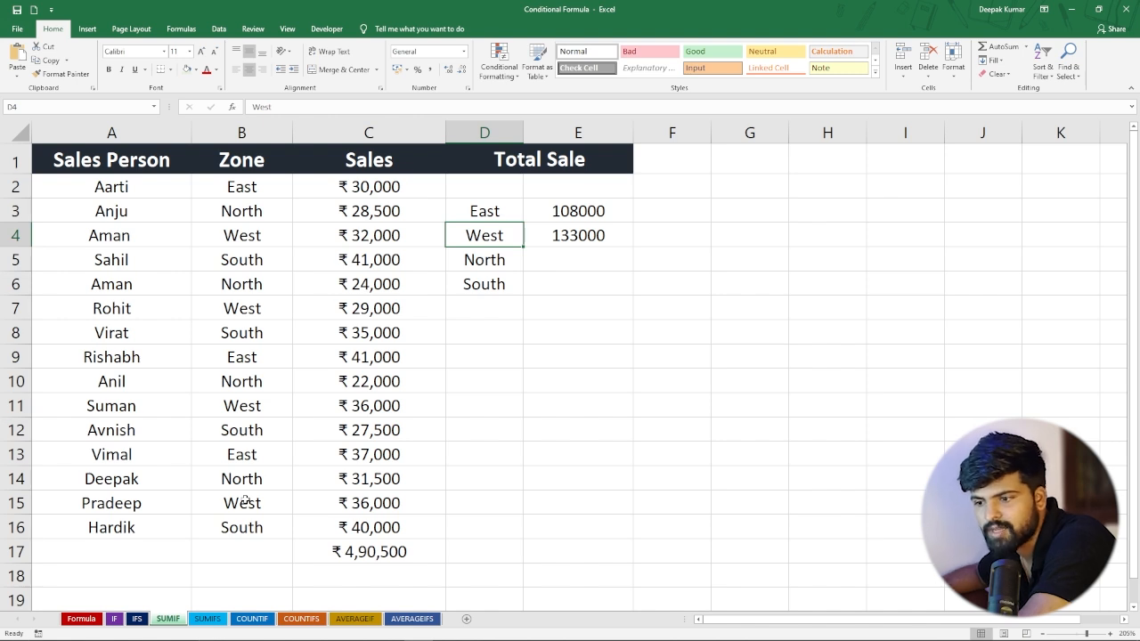
Step: On the SUMIFS sheet, start a SUMIFS formula in E2 with D2:D31 as the sum range
{"action": "left_click", "coordinate": [207, 619]}
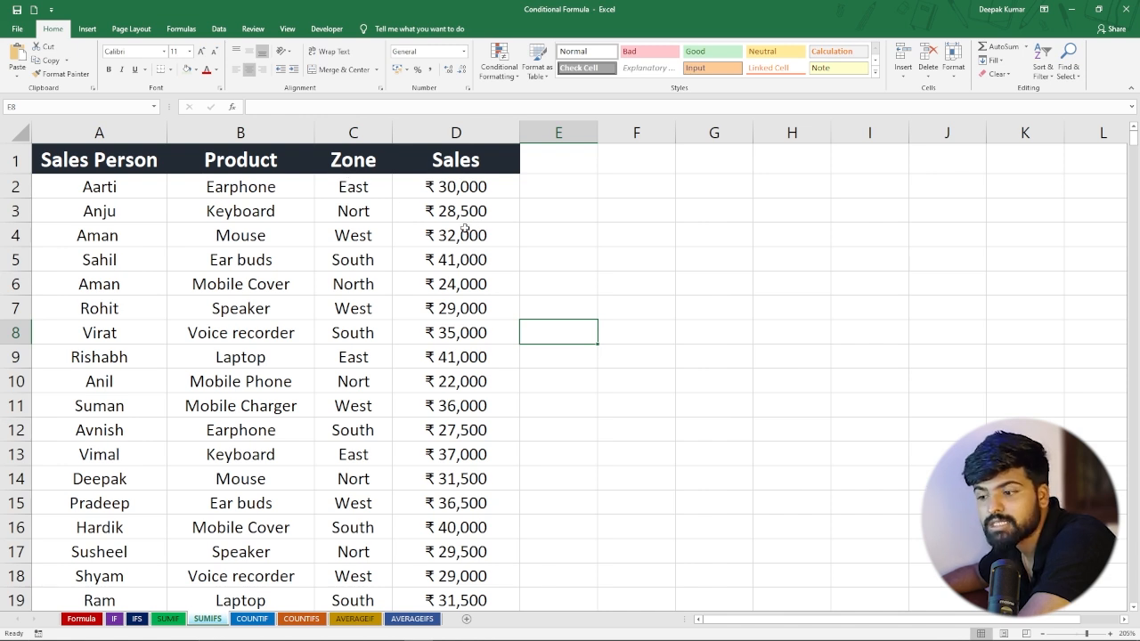
{"action": "left_click", "coordinate": [551, 188]}
{"action": "type", "text": "="}
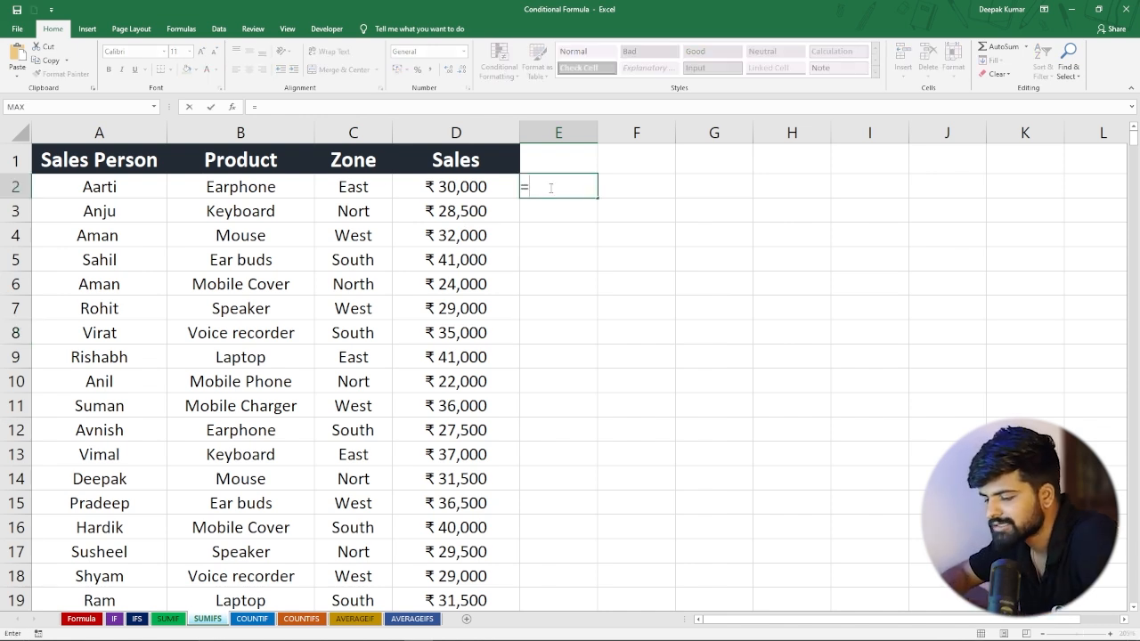
{"action": "type", "text": "sumifs"}
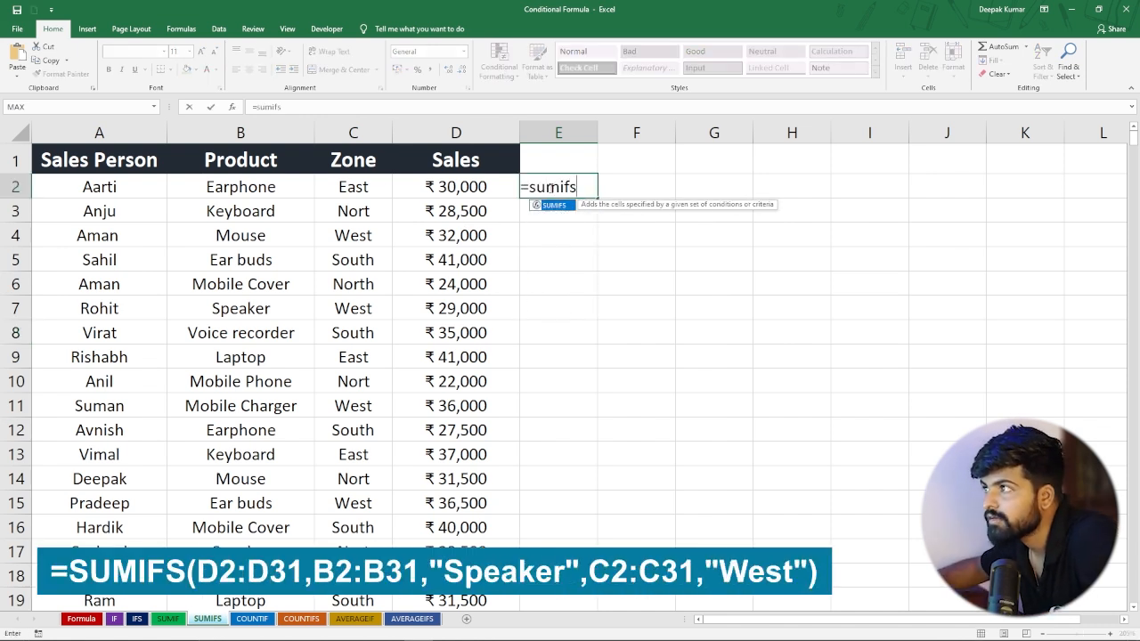
{"action": "key", "text": "Tab"}
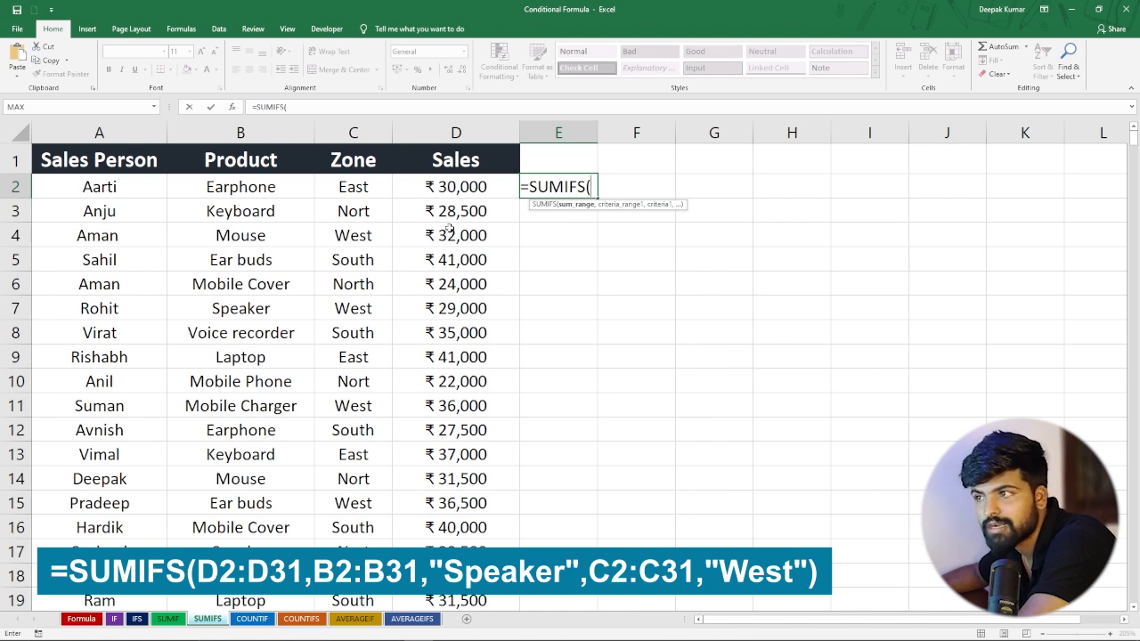
{"action": "left_click_drag", "start_coordinate": [448, 187], "coordinate": [457, 538]}
{"action": "scroll", "coordinate": [478, 303], "scroll_direction": "up", "scroll_amount": 5}
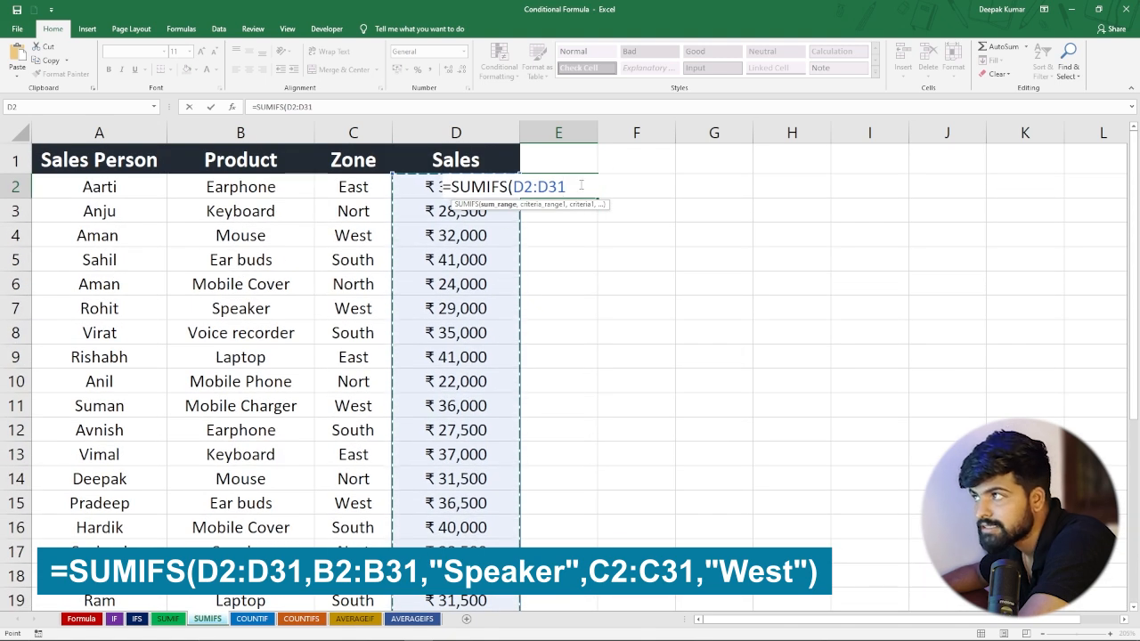
Step: Add the first condition to the E2 SUMIFS formula, matching products in B2:B31 to "Speaker"
{"action": "type", "text": ","}
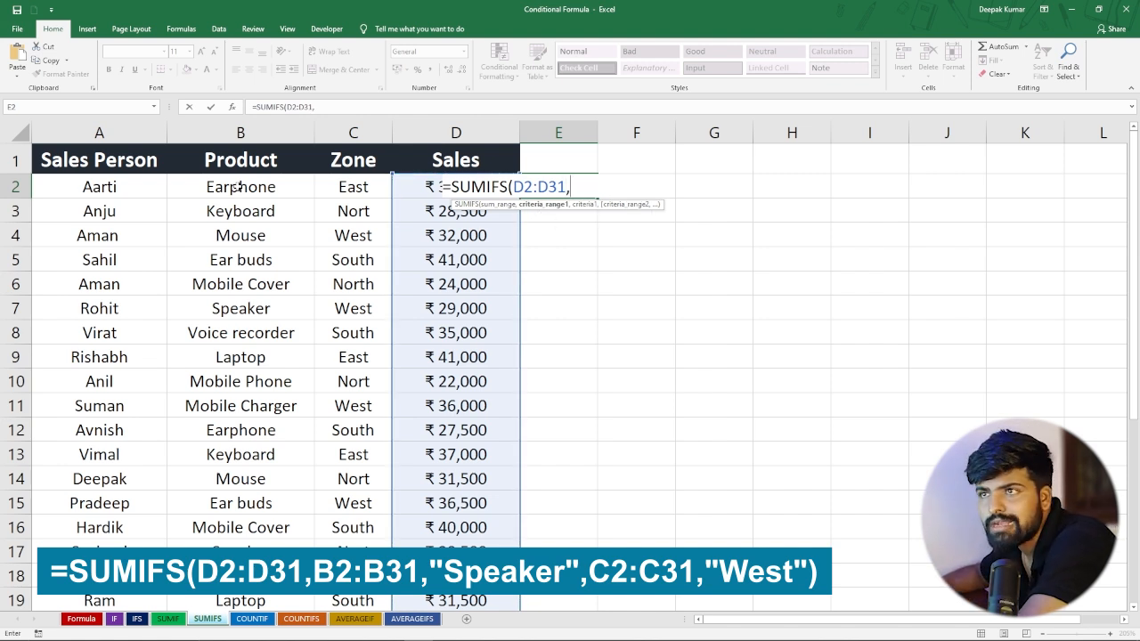
{"action": "left_click_drag", "start_coordinate": [238, 186], "coordinate": [239, 570]}
{"action": "scroll", "coordinate": [336, 351], "scroll_direction": "up", "scroll_amount": 5}
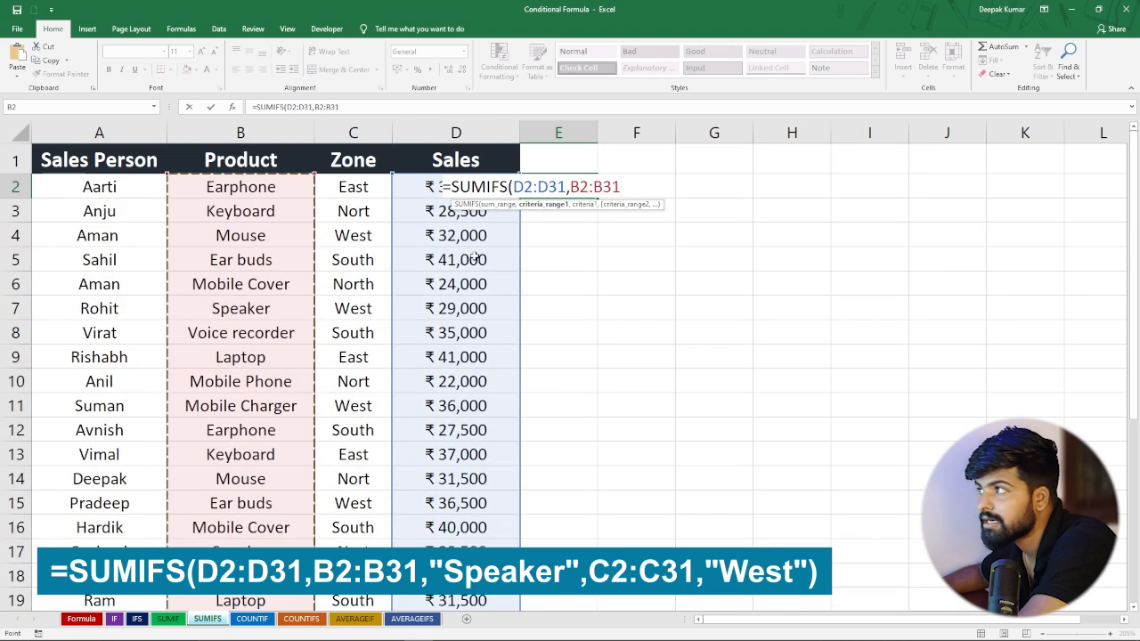
{"action": "type", "text": ","}
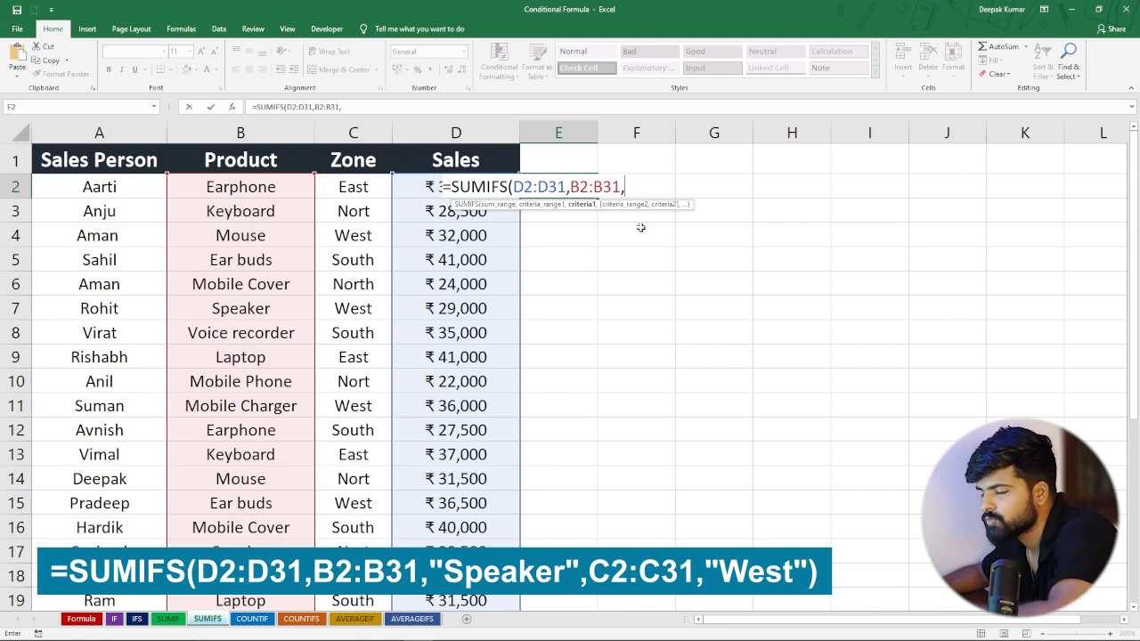
{"action": "type", "text": "\"Speaker\""}
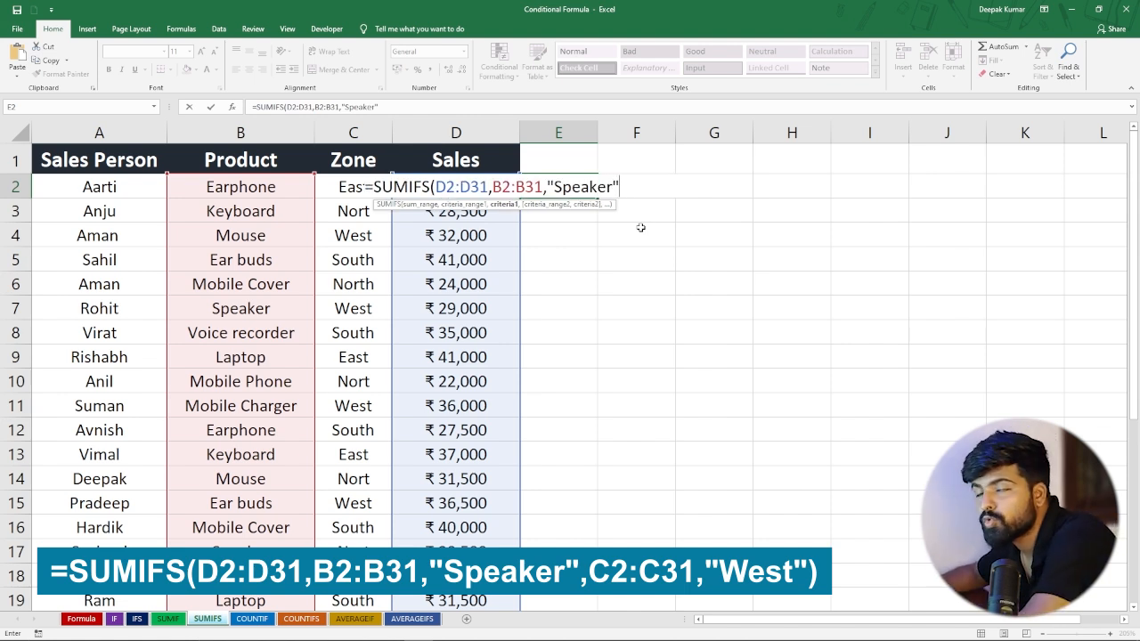
Step: Add C2:C31 matching "West" as the second condition of the E2 SUMIFS formula, complete it and check the result cell
{"action": "type", "text": ","}
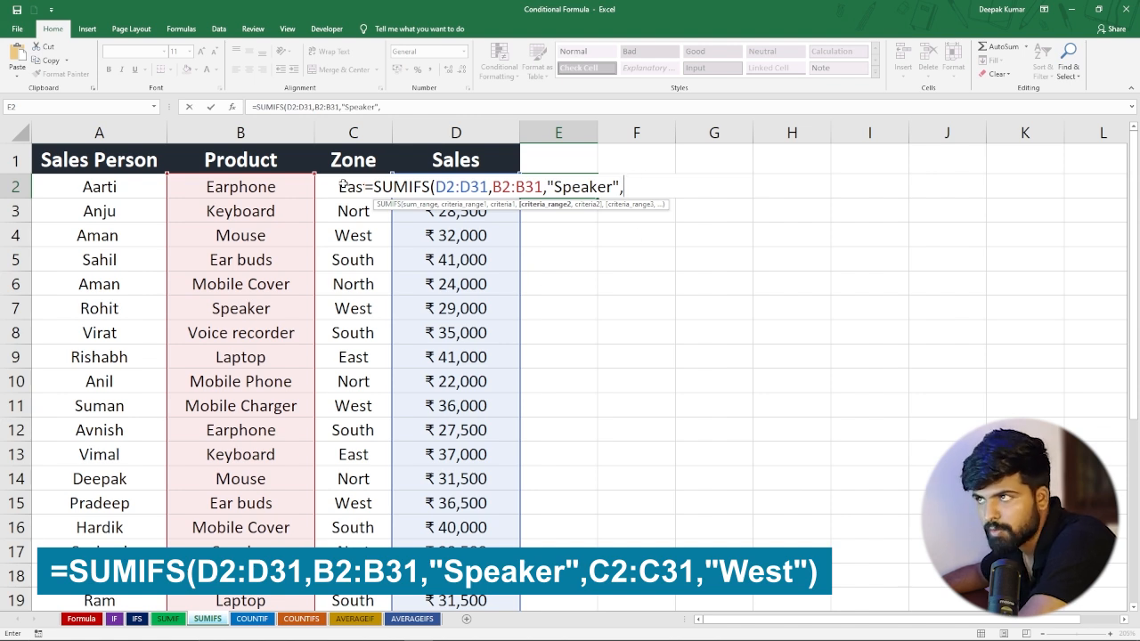
{"action": "left_click_drag", "start_coordinate": [343, 186], "coordinate": [331, 230]}
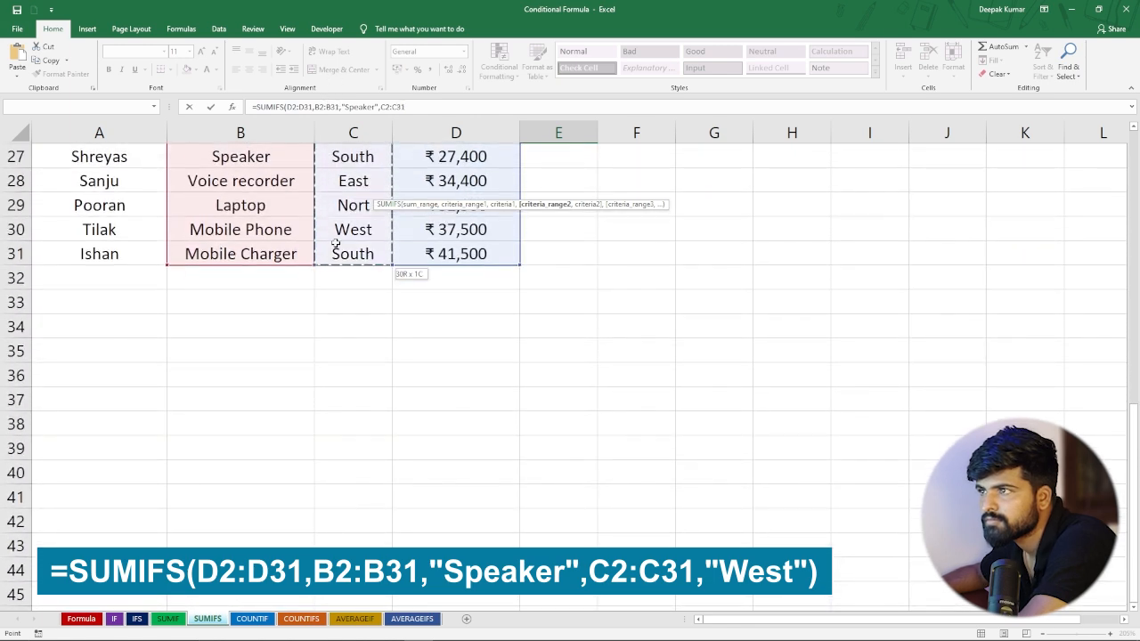
{"action": "scroll", "coordinate": [341, 230], "scroll_direction": "up", "scroll_amount": 9}
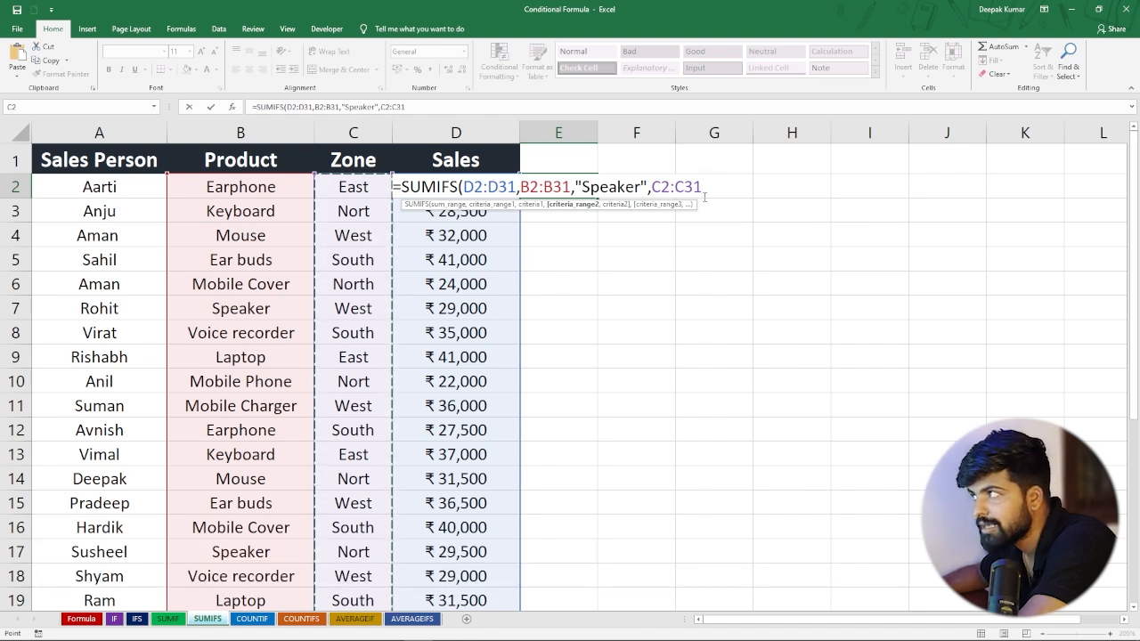
{"action": "type", "text": ","}
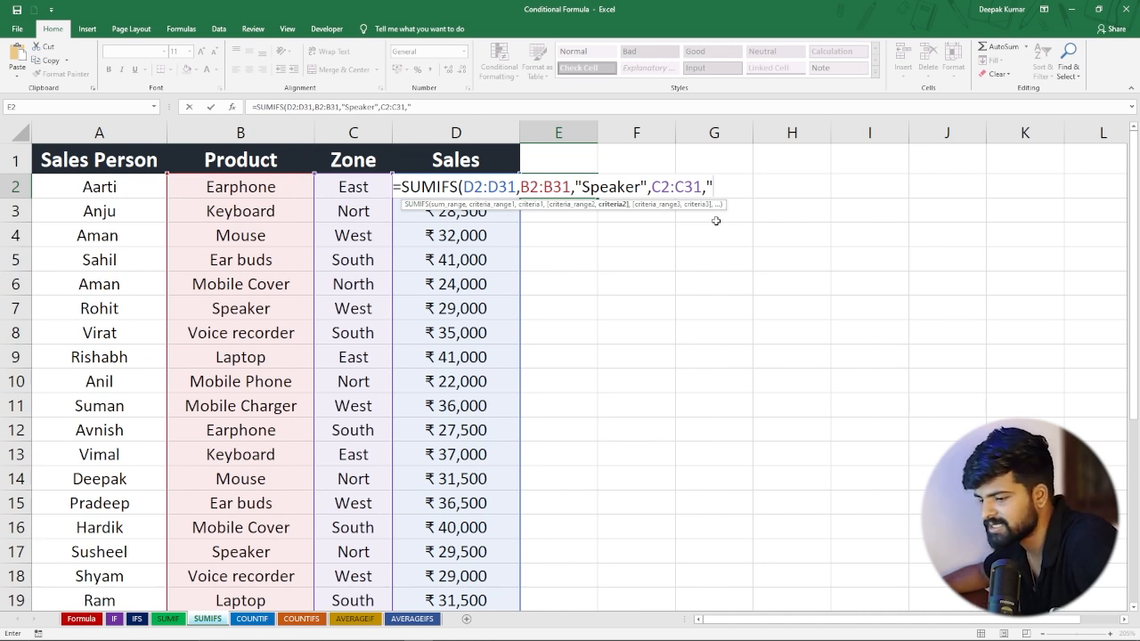
{"action": "type", "text": "West"}
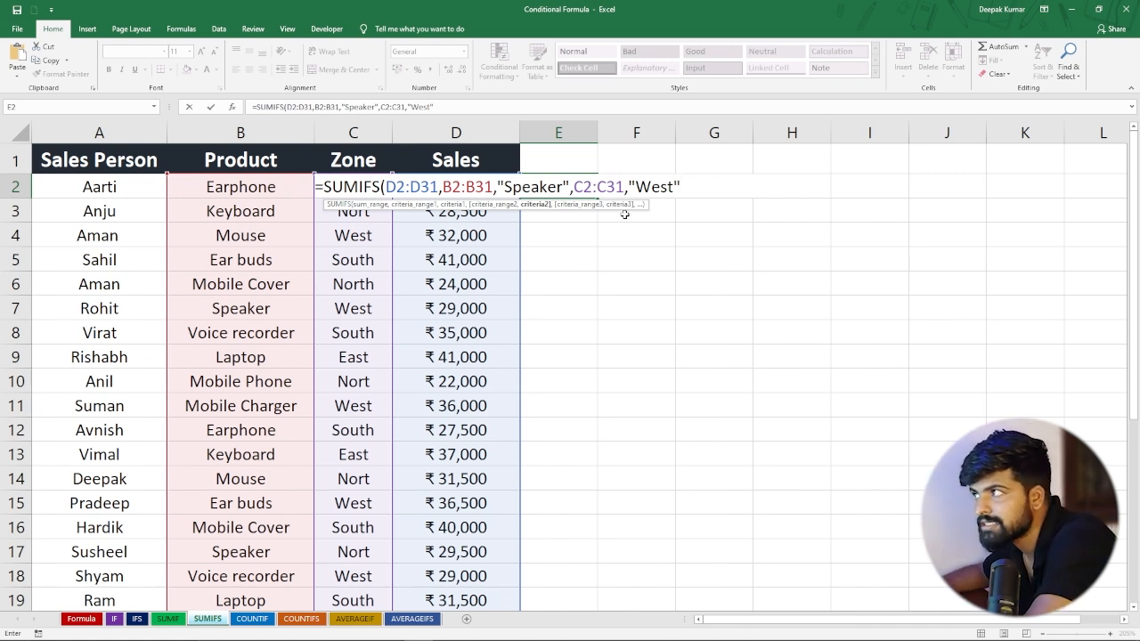
{"action": "type", "text": ")"}
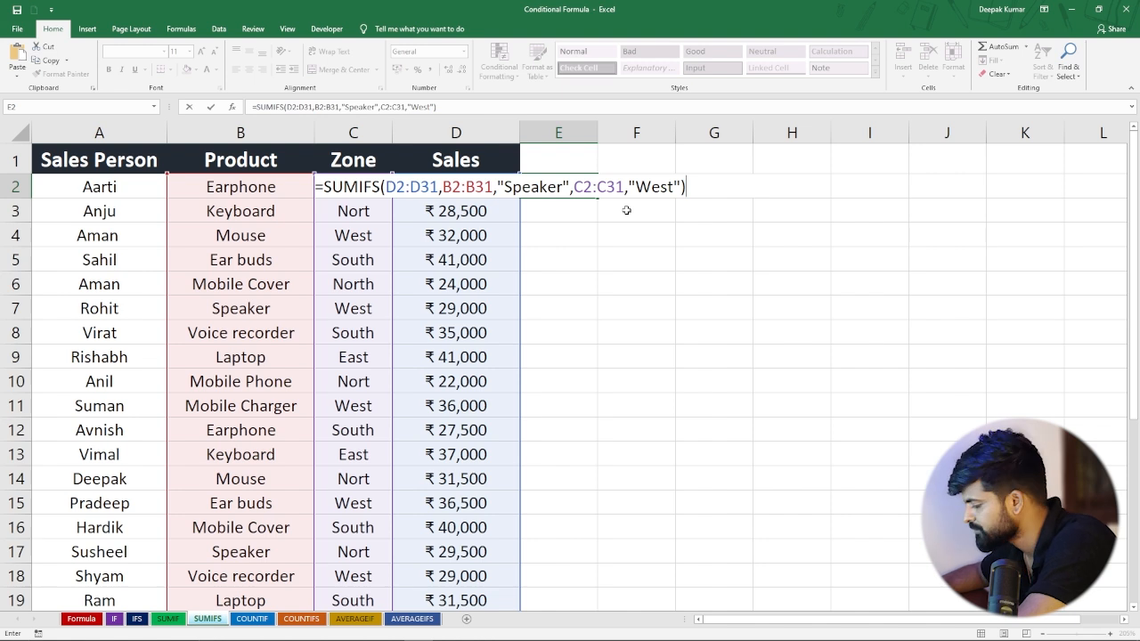
{"action": "key", "text": "Return"}
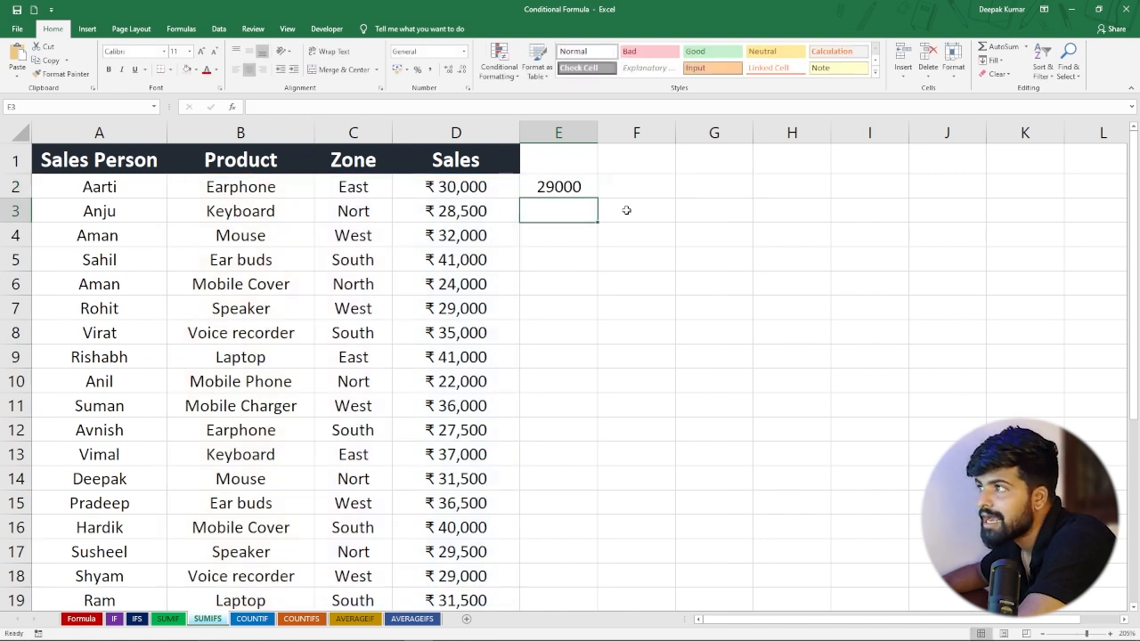
{"action": "left_click", "coordinate": [549, 187]}
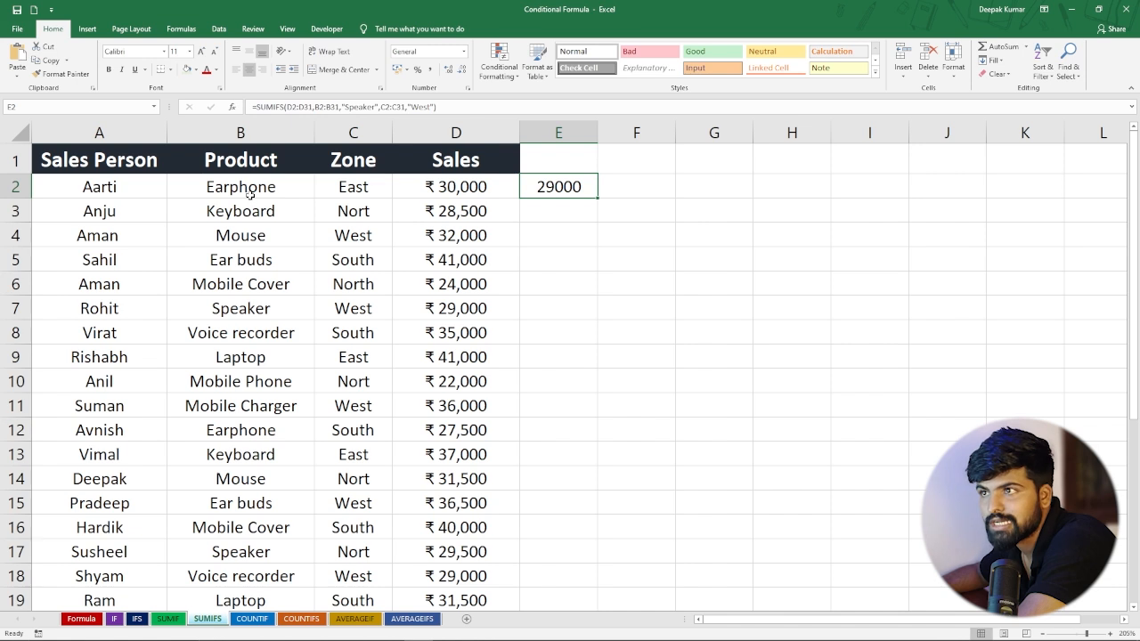
Step: Start a Text That Contains highlighting rule on the Product column entries from B2 down
{"action": "left_click", "coordinate": [239, 312]}
{"action": "key", "text": "ctrl+c"}
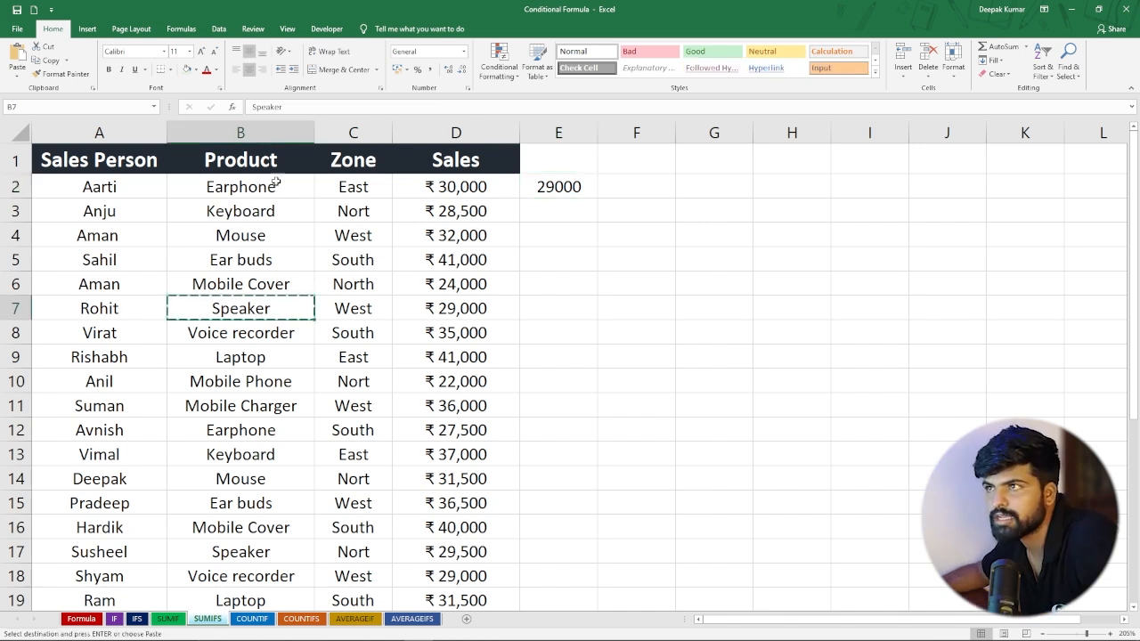
{"action": "left_click_drag", "start_coordinate": [267, 191], "coordinate": [252, 595]}
{"action": "scroll", "coordinate": [251, 595], "scroll_direction": "down", "scroll_amount": 2}
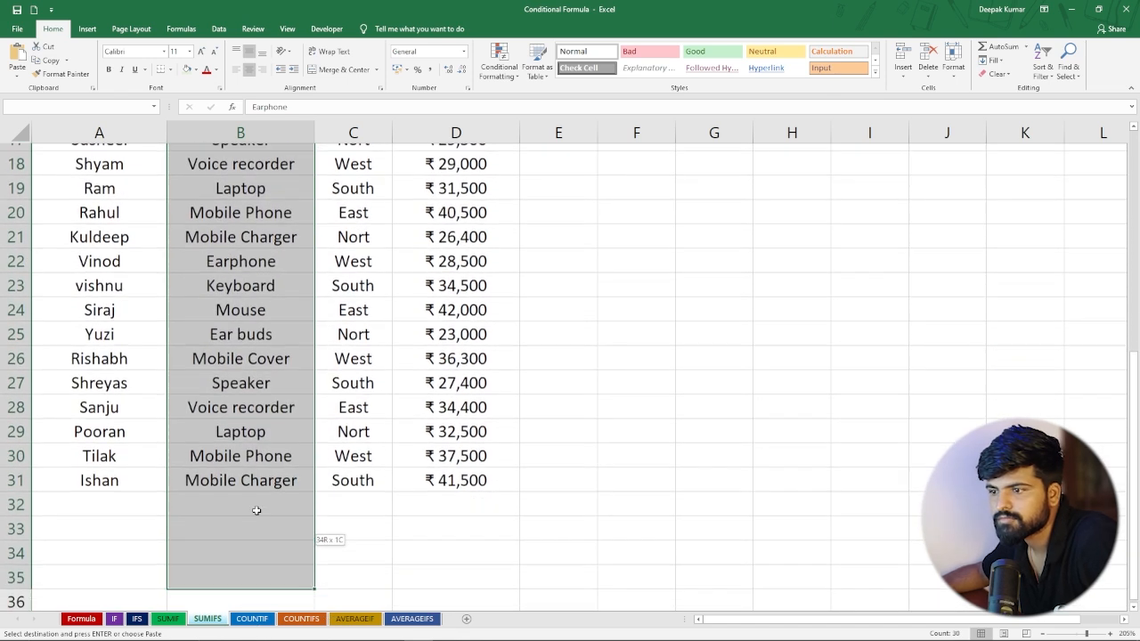
{"action": "scroll", "coordinate": [252, 393], "scroll_direction": "up", "scroll_amount": 6}
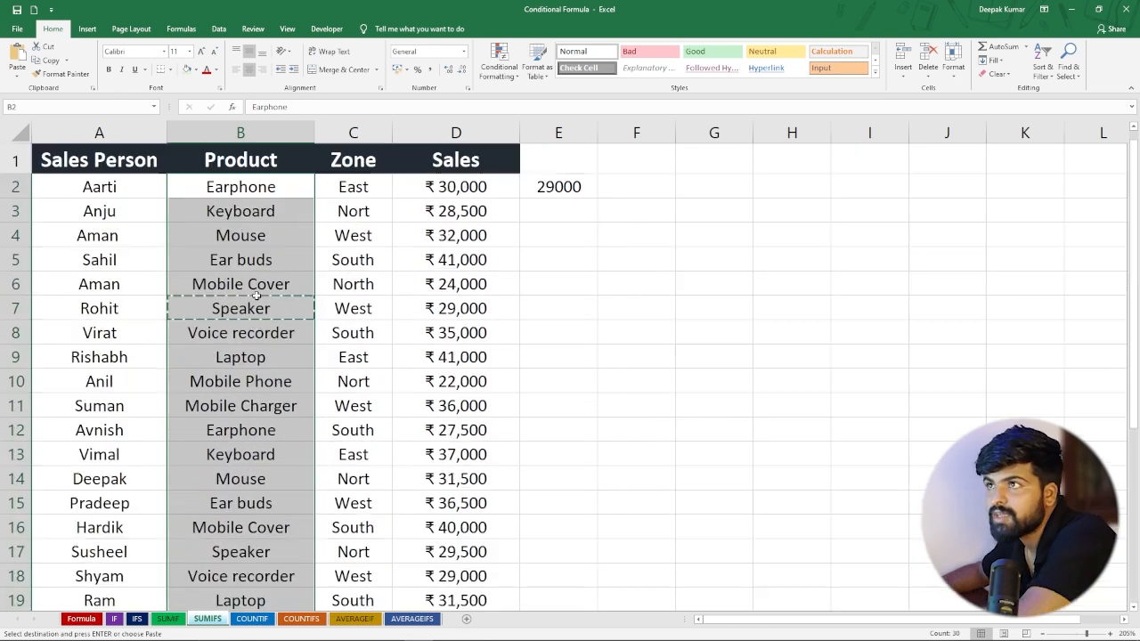
{"action": "left_click", "coordinate": [514, 78]}
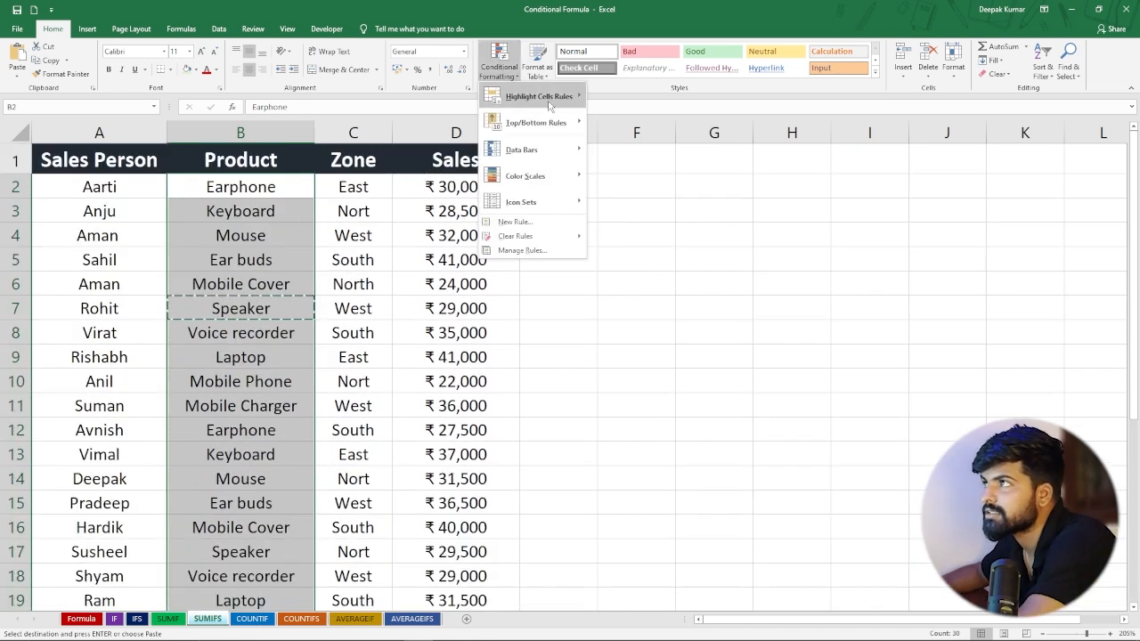
{"action": "mouse_move", "coordinate": [570, 98]}
{"action": "left_click", "coordinate": [635, 202]}
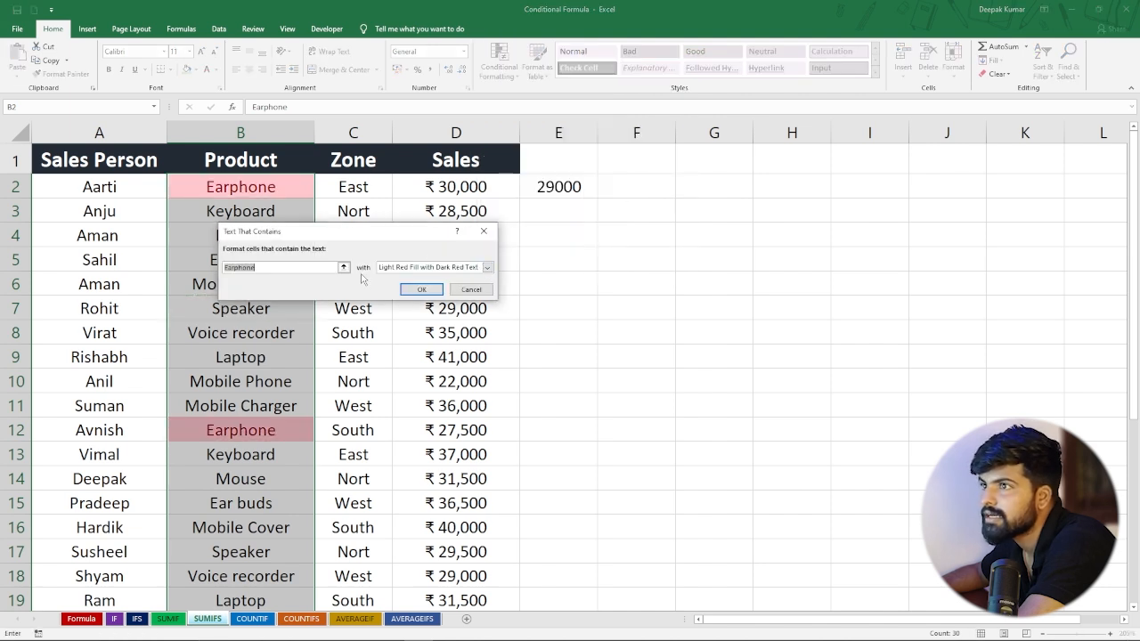
Step: Set the rule's text to Speaker and apply it with Light Red Fill with Dark Red Text
{"action": "left_click", "coordinate": [290, 267]}
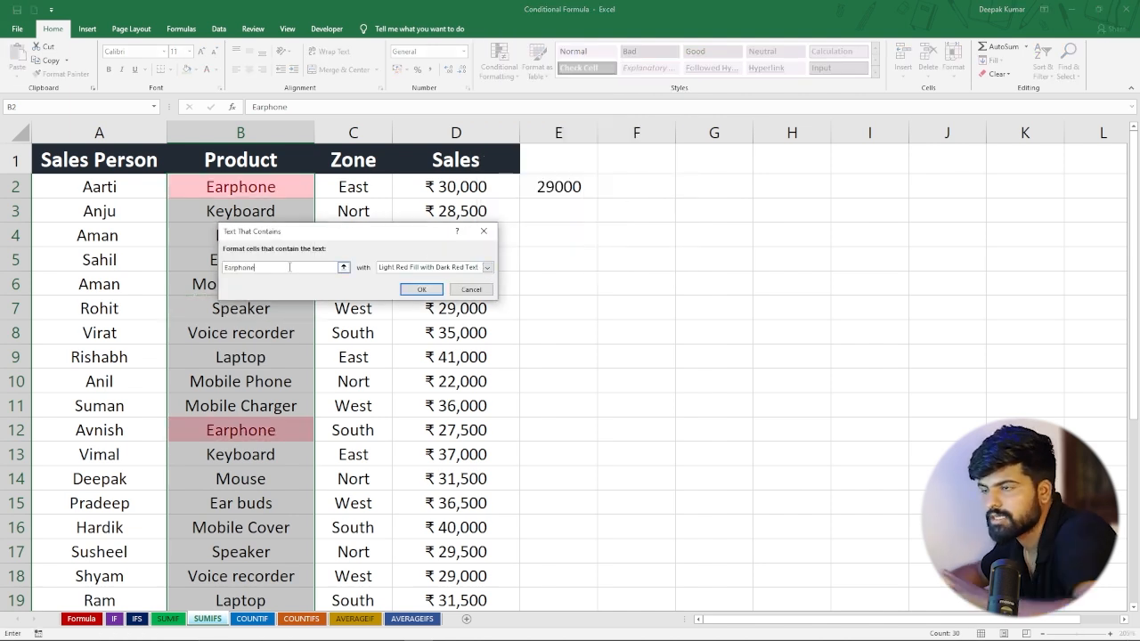
{"action": "key", "text": "BackSpace"}
{"action": "key", "text": "BackSpace"}
{"action": "key", "text": "BackSpace"}
{"action": "key", "text": "BackSpace"}
{"action": "key", "text": "BackSpace"}
{"action": "key", "text": "BackSpace"}
{"action": "key", "text": "BackSpace"}
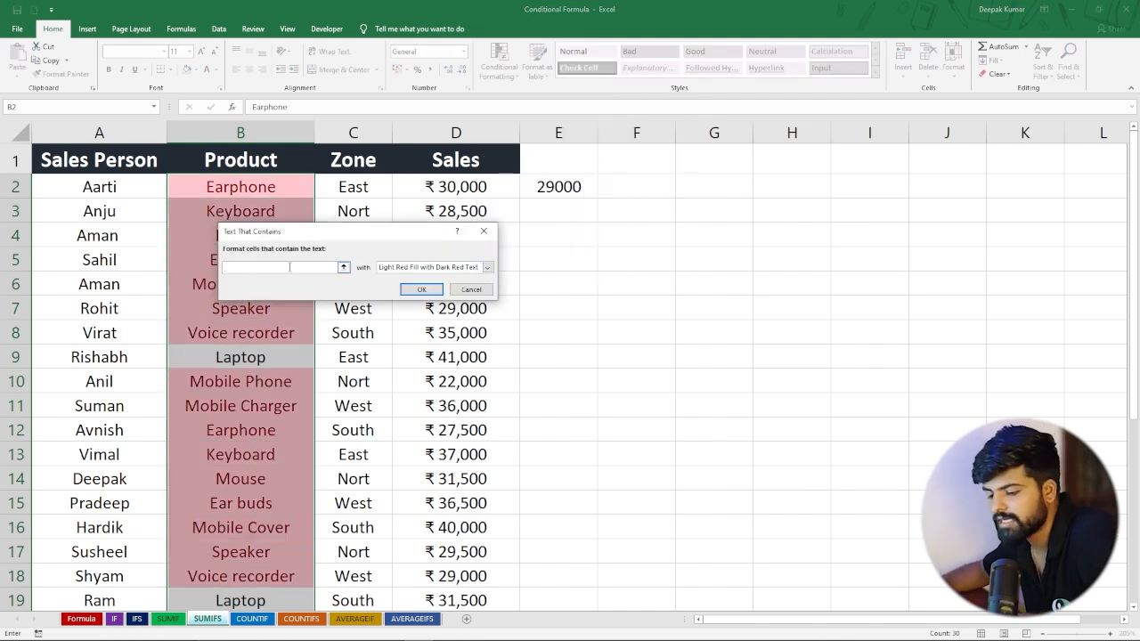
{"action": "type", "text": "Speaker"}
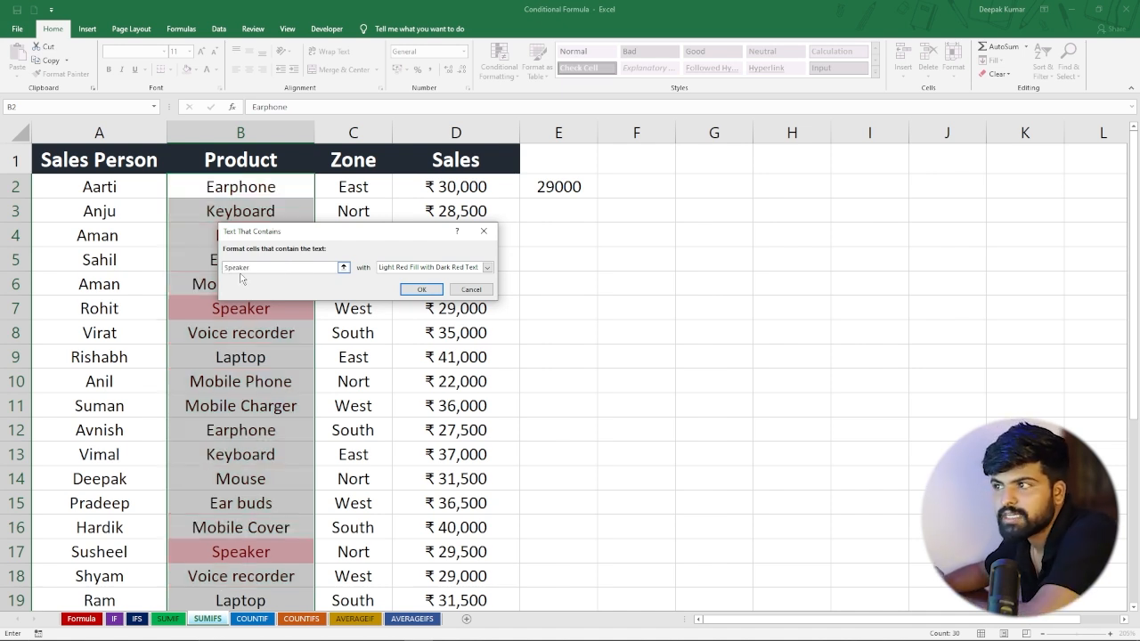
{"action": "left_click", "coordinate": [421, 289]}
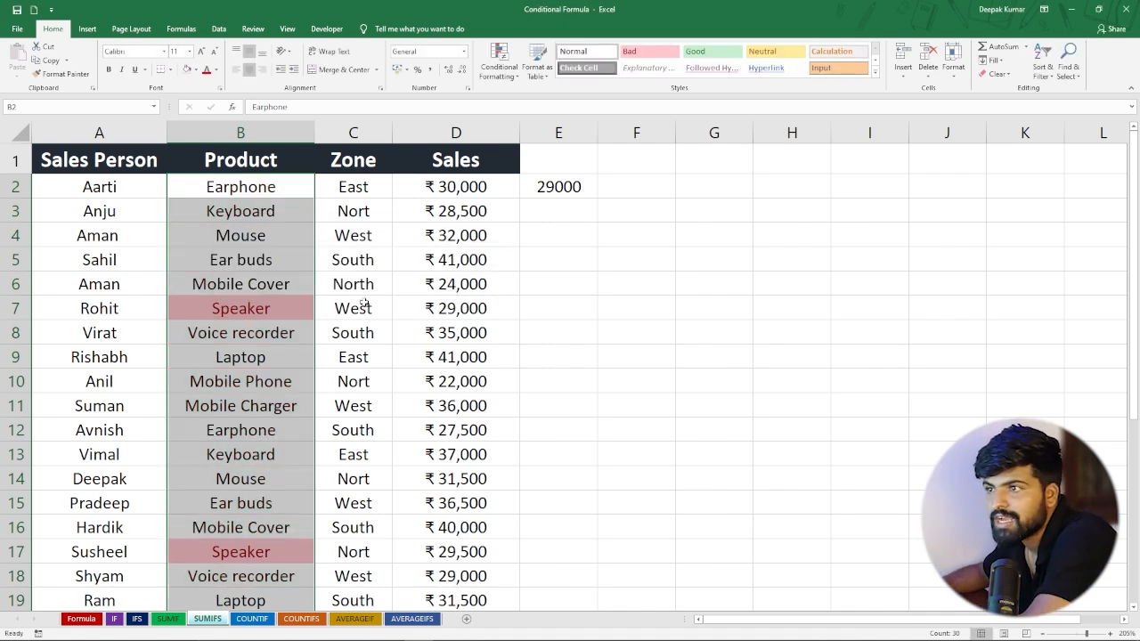
Step: Replace the product in the West zone row at B11 with the Speaker entry copied from B7
{"action": "left_click", "coordinate": [261, 289]}
{"action": "scroll", "coordinate": [263, 287], "scroll_direction": "down", "scroll_amount": 7}
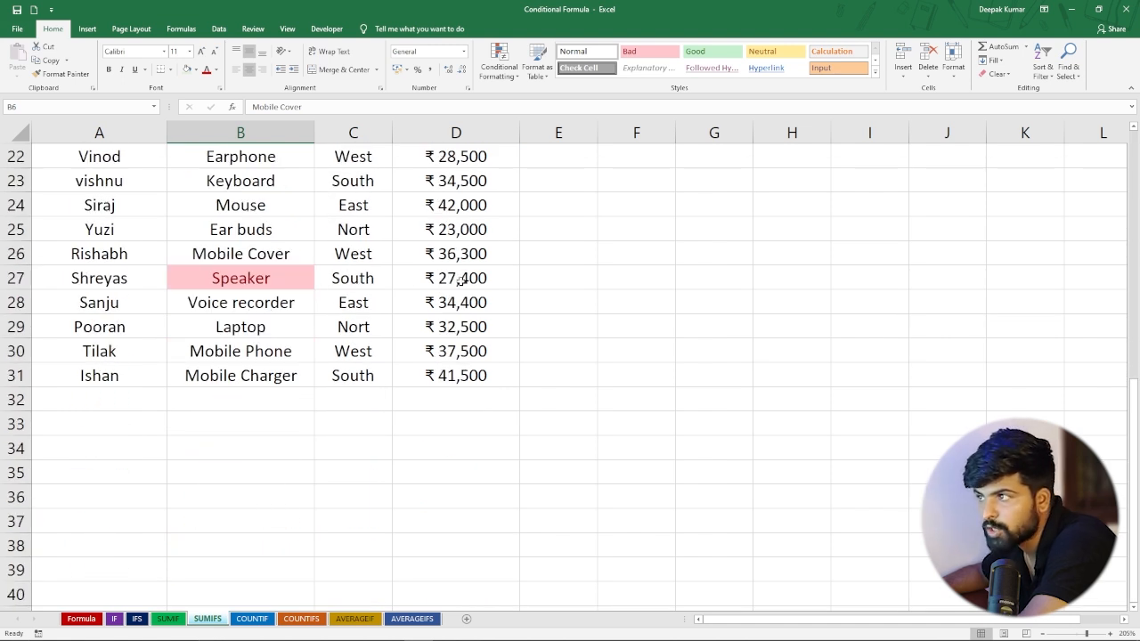
{"action": "scroll", "coordinate": [285, 276], "scroll_direction": "up", "scroll_amount": 4}
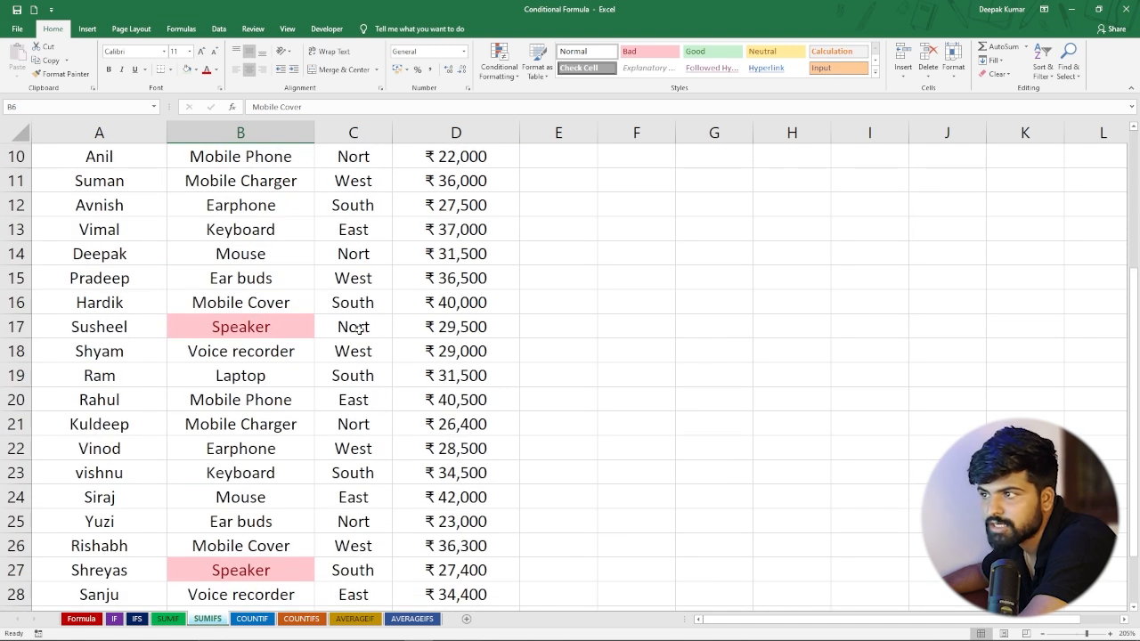
{"action": "scroll", "coordinate": [321, 313], "scroll_direction": "up", "scroll_amount": 3}
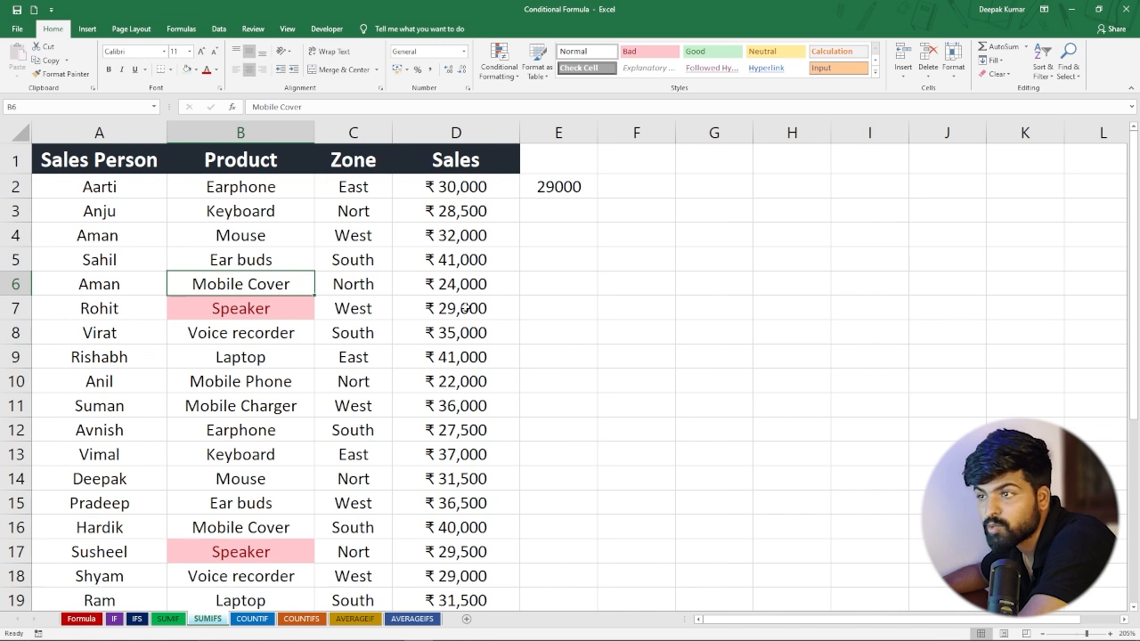
{"action": "left_click", "coordinate": [238, 310]}
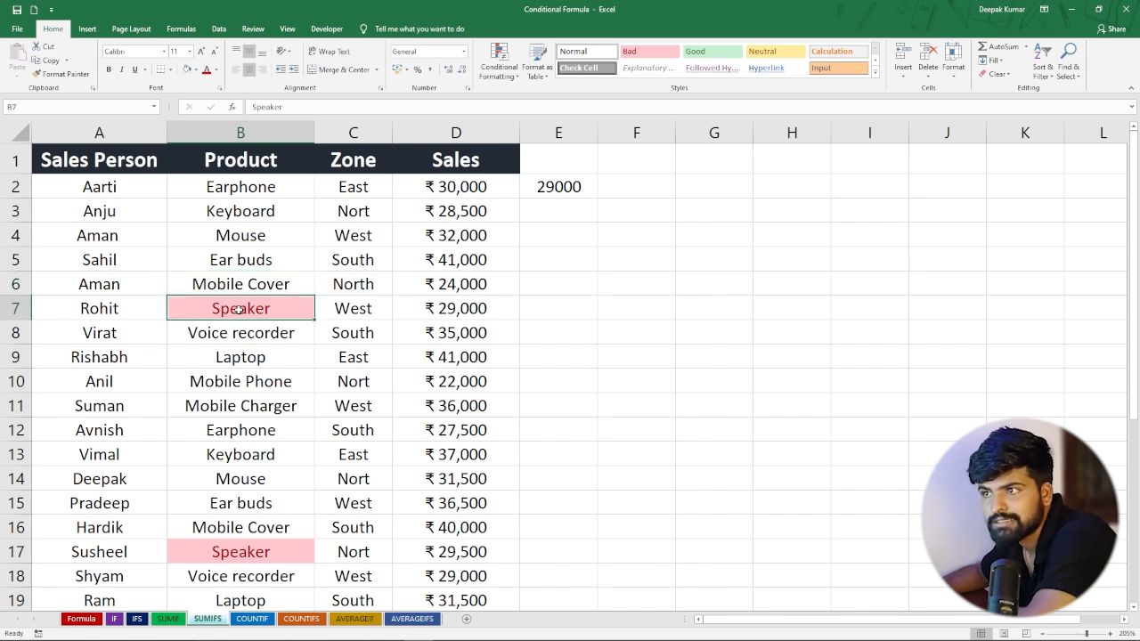
{"action": "key", "text": "ctrl+c"}
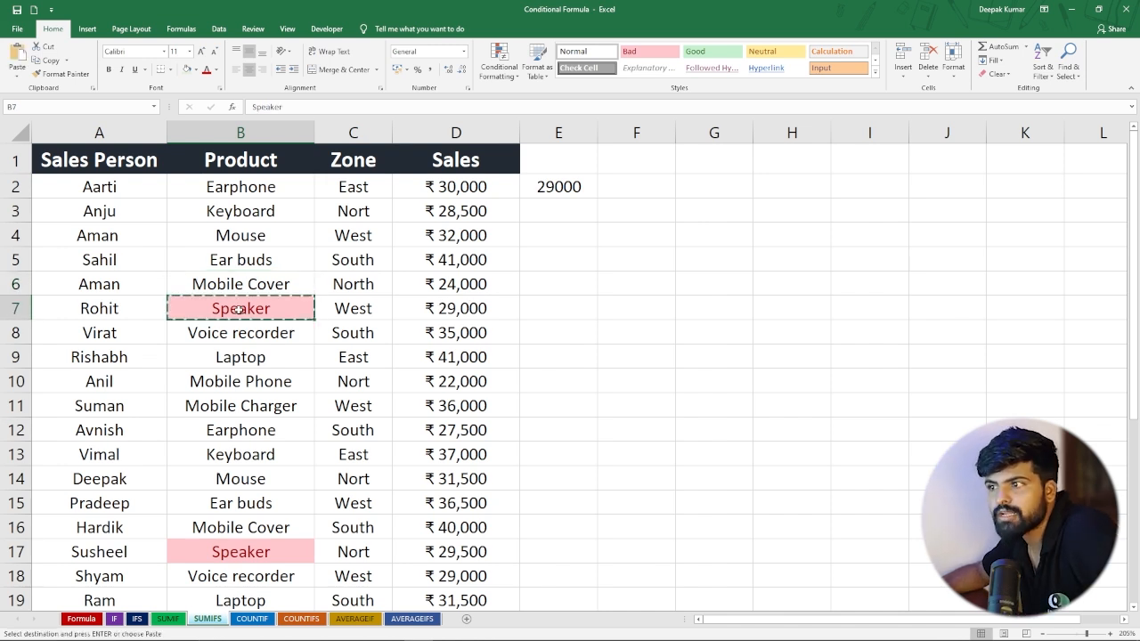
{"action": "left_click", "coordinate": [219, 405]}
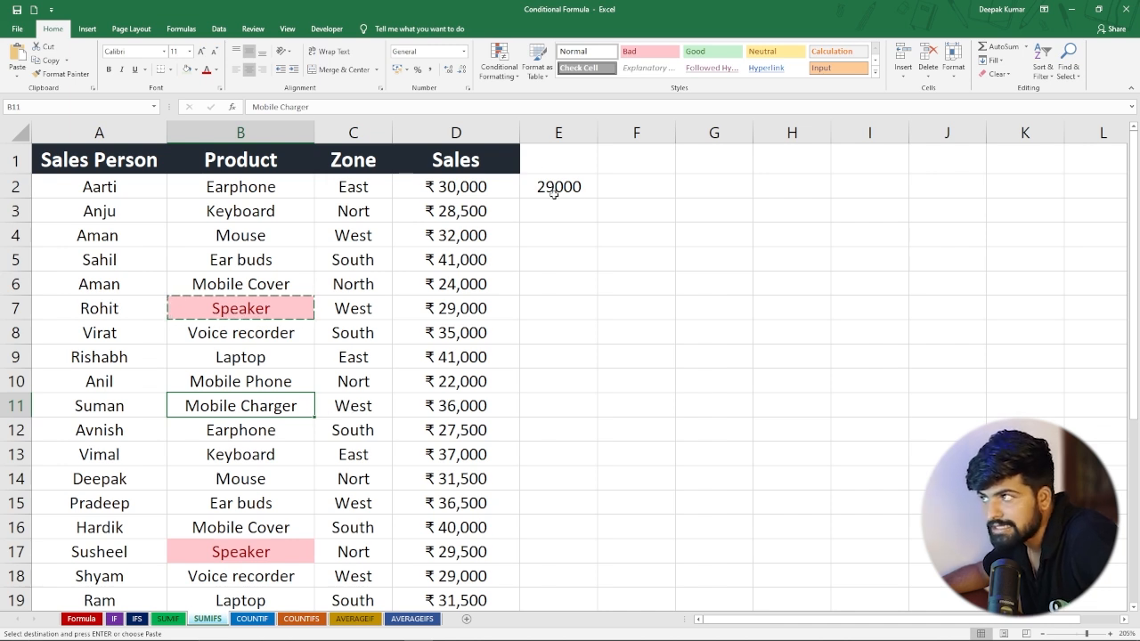
{"action": "key", "text": "ctrl+v"}
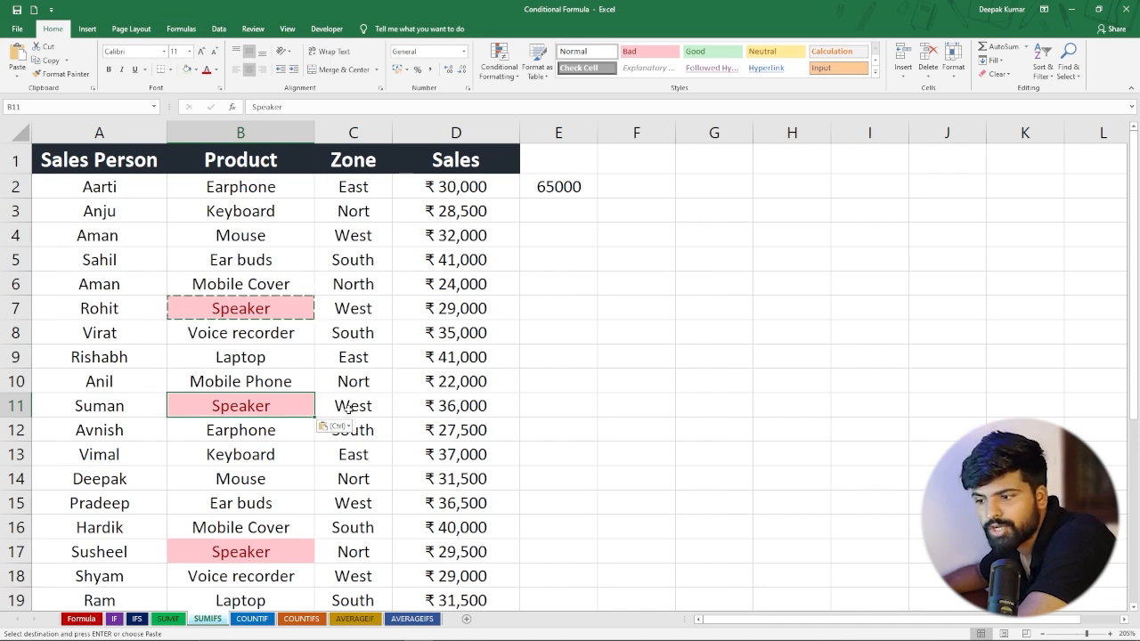
Step: On the COUNTIF sheet, start a COUNTIF formula in C2 beside the Attendance column
{"action": "left_click", "coordinate": [252, 619]}
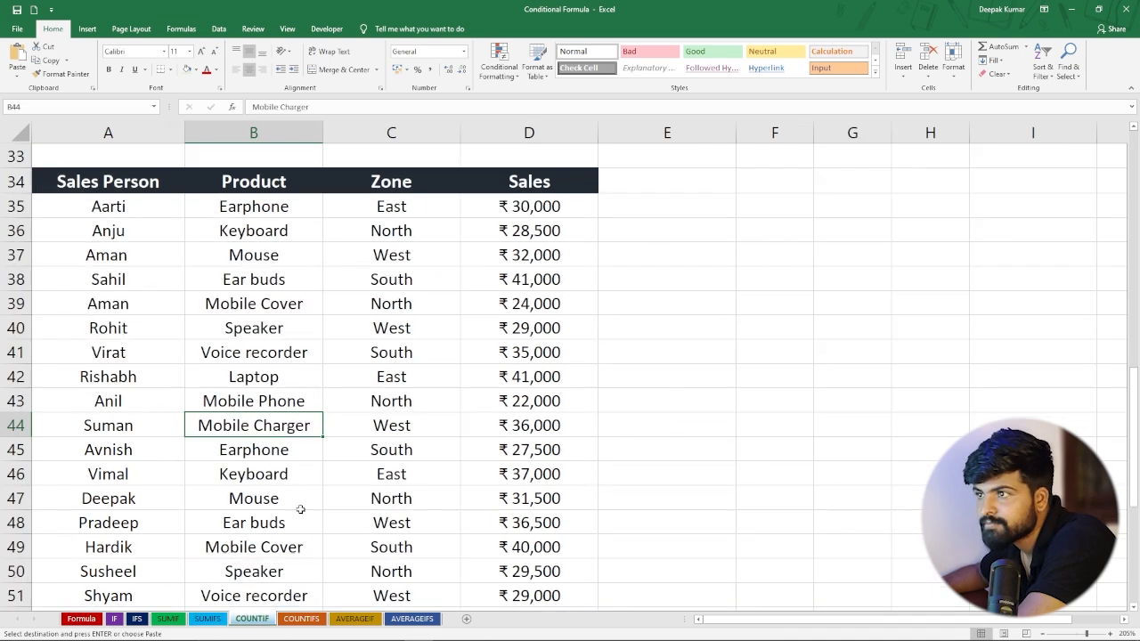
{"action": "scroll", "coordinate": [374, 323], "scroll_direction": "up", "scroll_amount": 11}
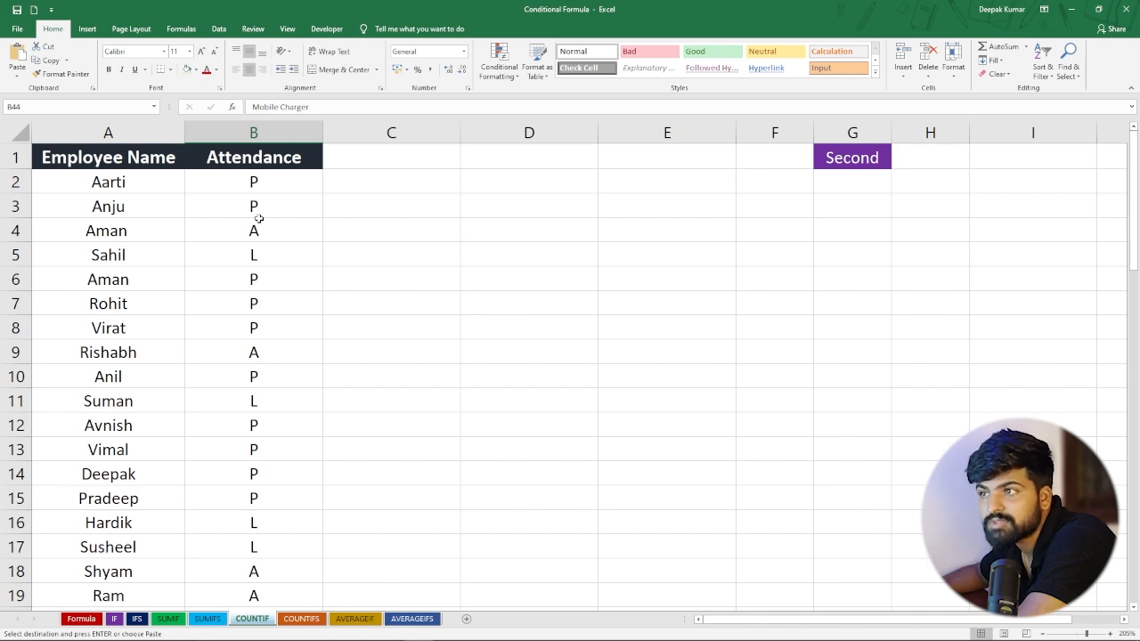
{"action": "scroll", "coordinate": [258, 404], "scroll_direction": "down", "scroll_amount": 4}
{"action": "scroll", "coordinate": [254, 406], "scroll_direction": "up", "scroll_amount": 2}
{"action": "scroll", "coordinate": [255, 407], "scroll_direction": "up", "scroll_amount": 2}
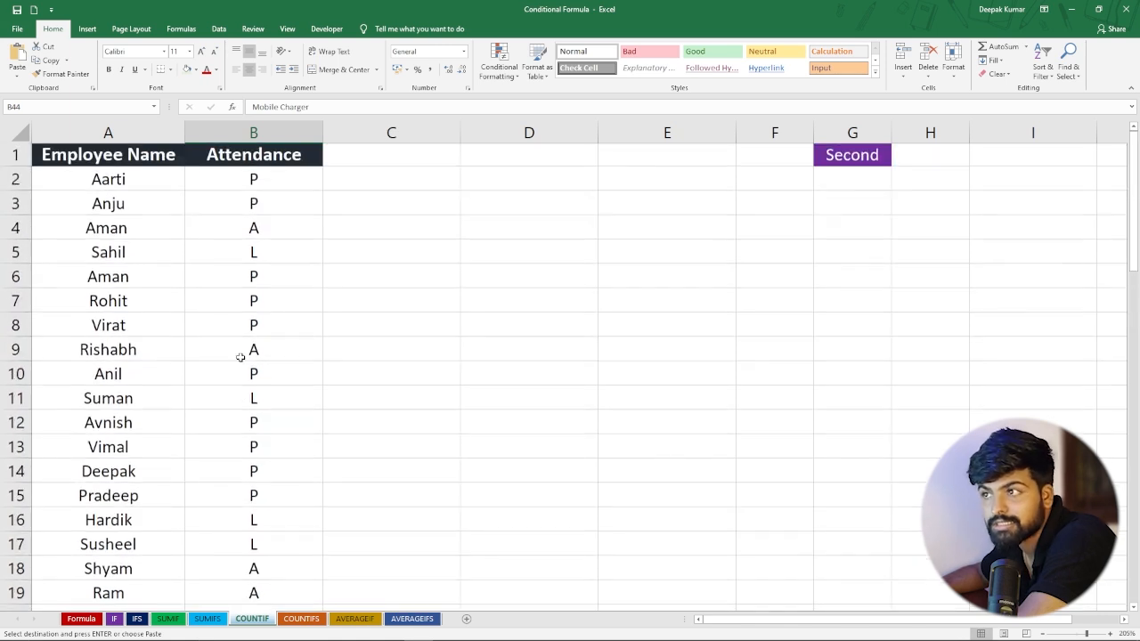
{"action": "left_click", "coordinate": [399, 184]}
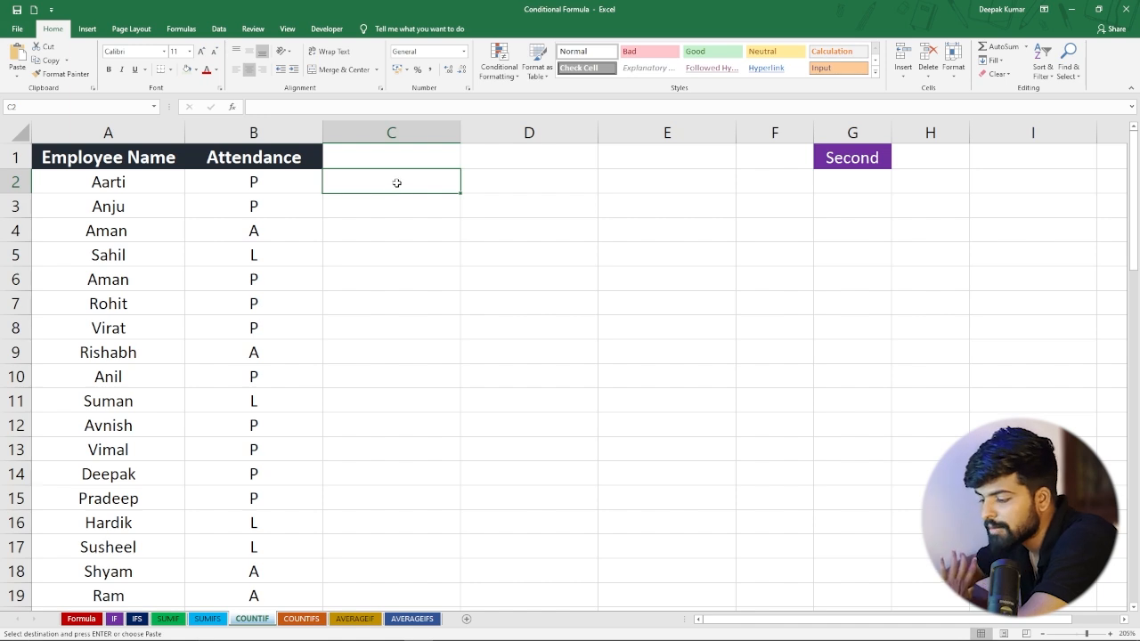
{"action": "type", "text": "=co"}
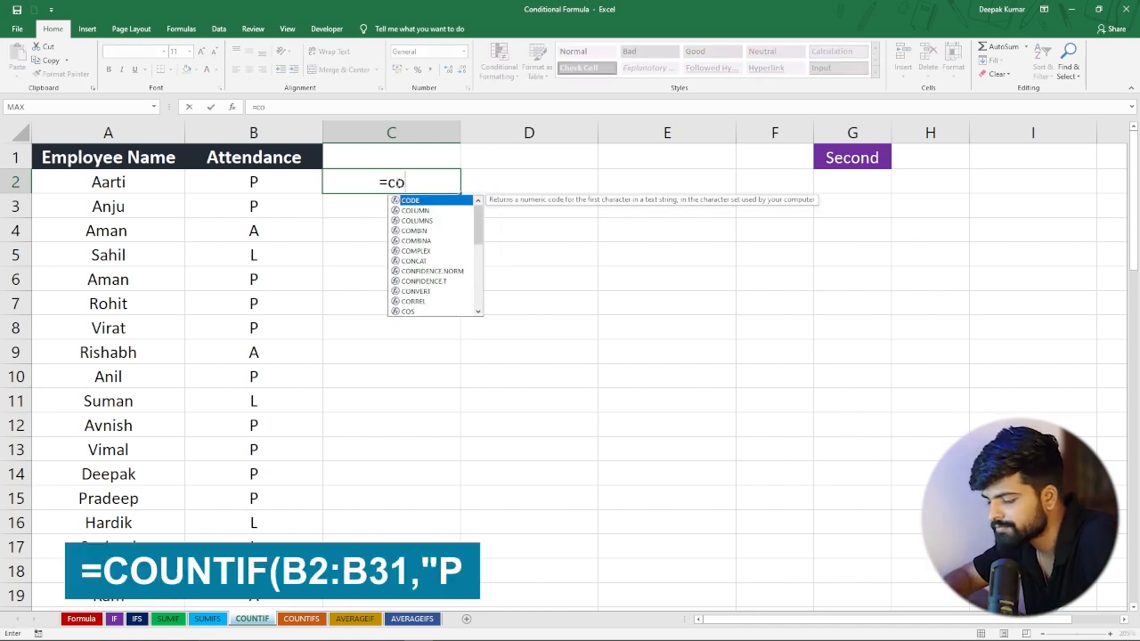
{"action": "type", "text": "untif"}
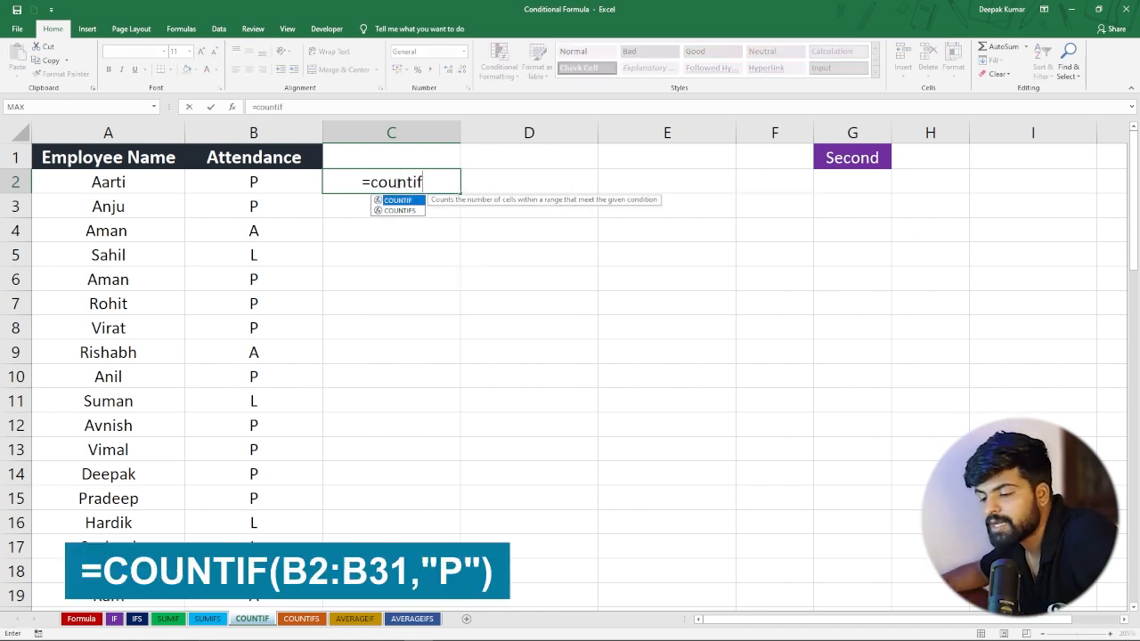
{"action": "key", "text": "Tab"}
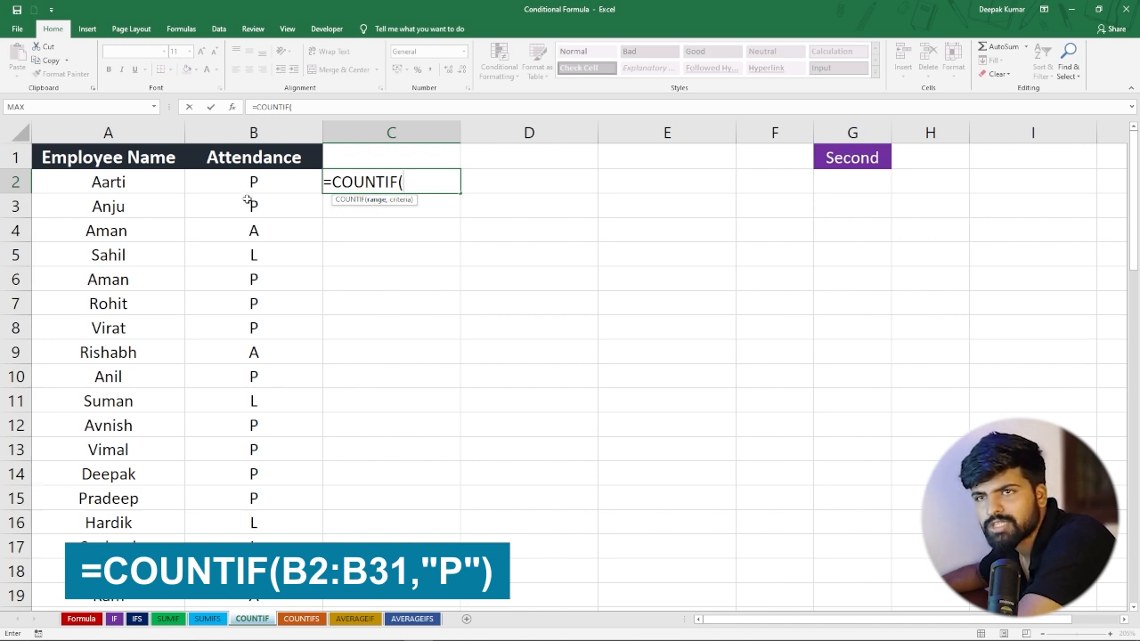
Step: Complete the COUNTIF formula in C2 with the range B2:B31 and the criterion "p"
{"action": "left_click_drag", "start_coordinate": [259, 183], "coordinate": [241, 605]}
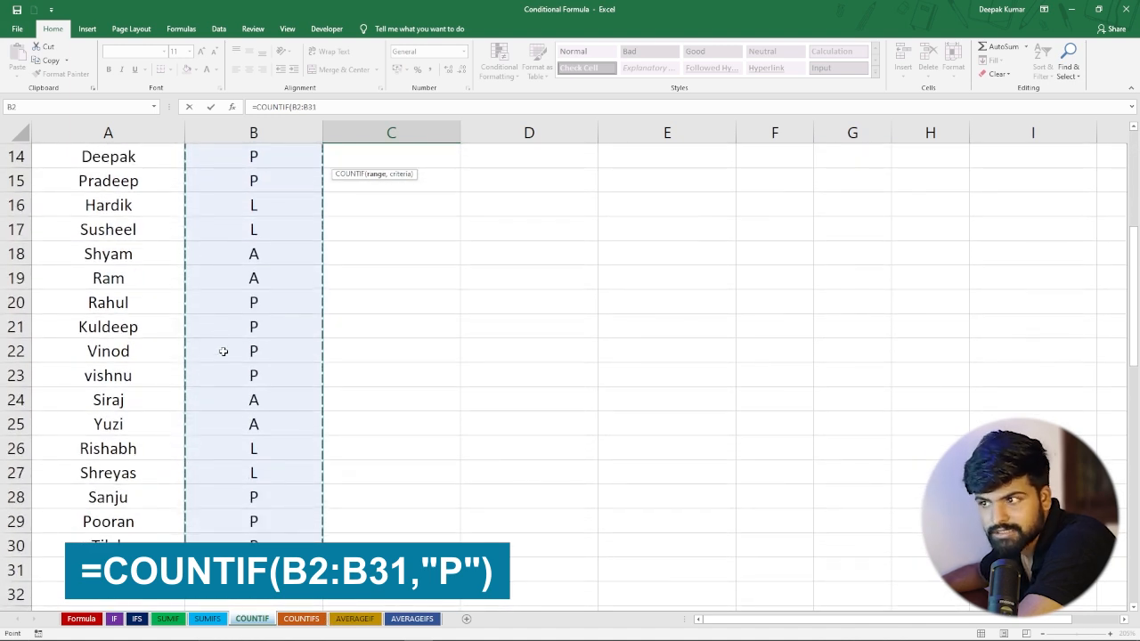
{"action": "scroll", "coordinate": [220, 305], "scroll_direction": "up", "scroll_amount": 5}
{"action": "type", "text": ","}
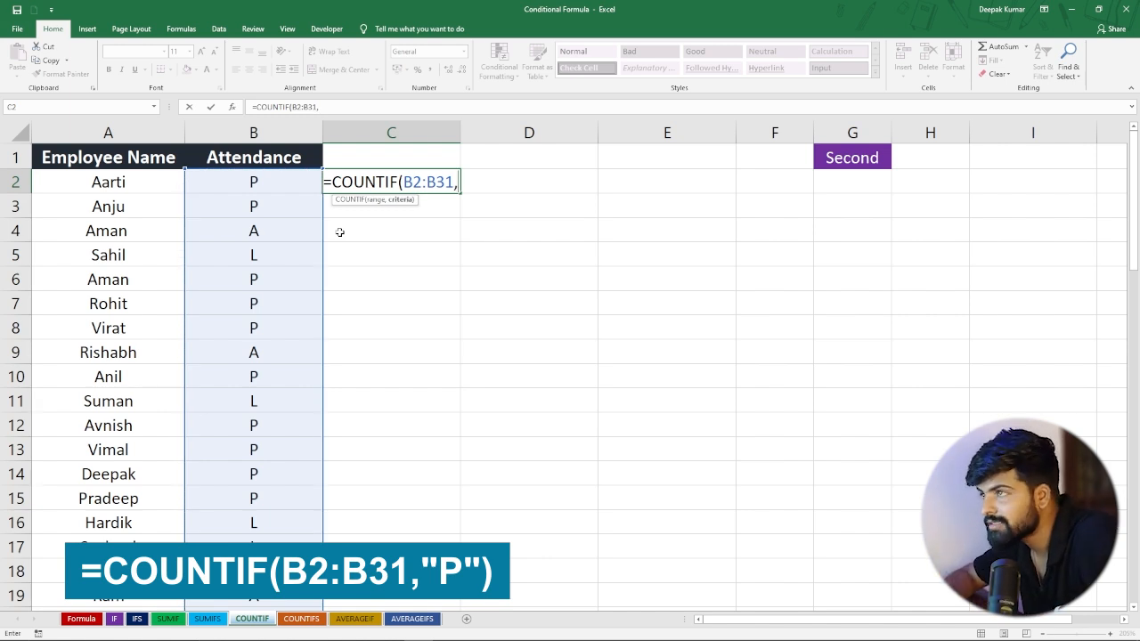
{"action": "type", "text": "\""}
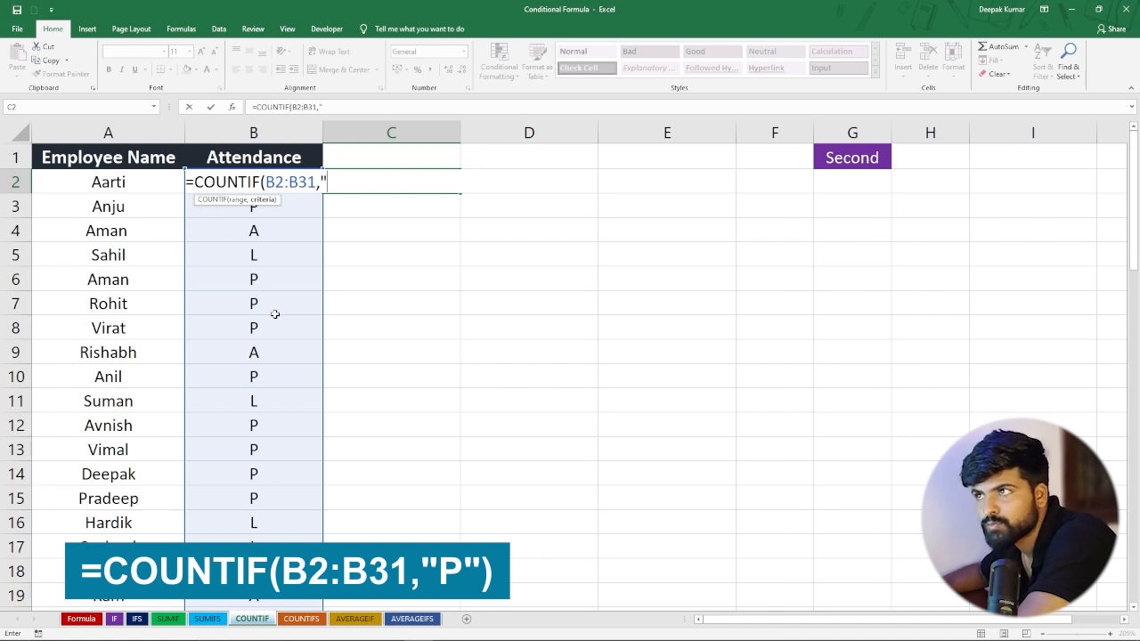
{"action": "type", "text": "p"}
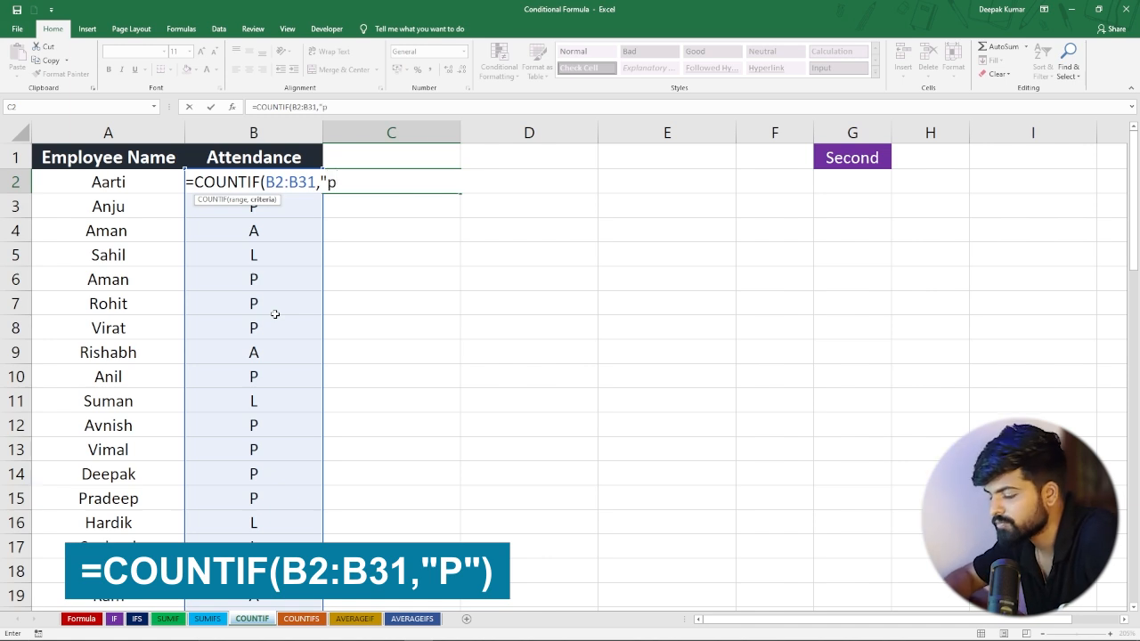
{"action": "type", "text": "\")"}
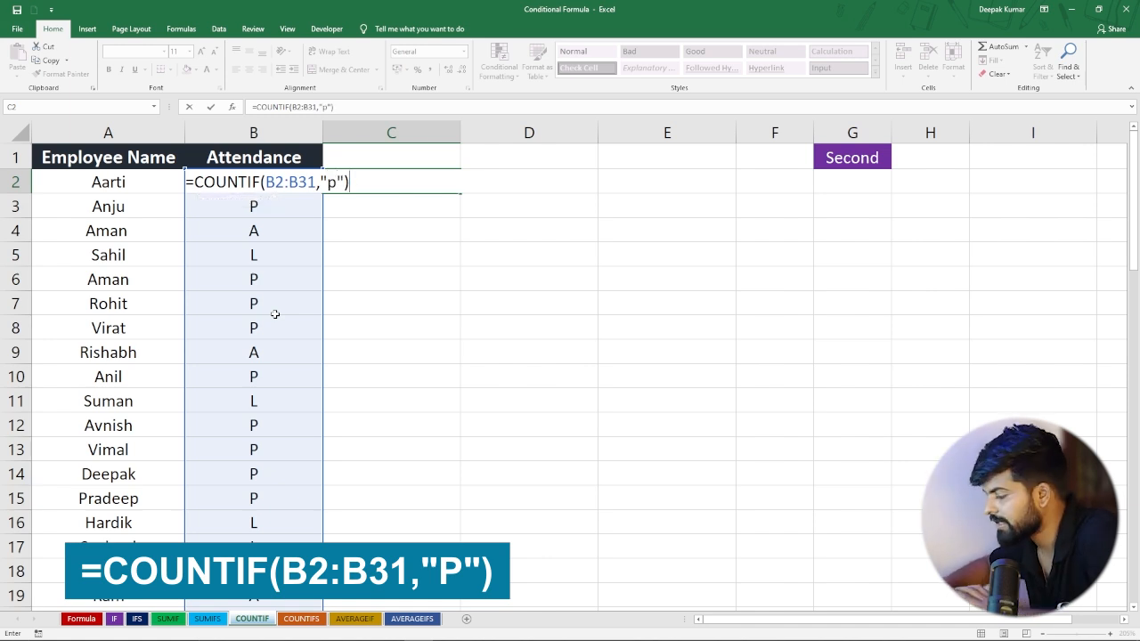
{"action": "key", "text": "Return"}
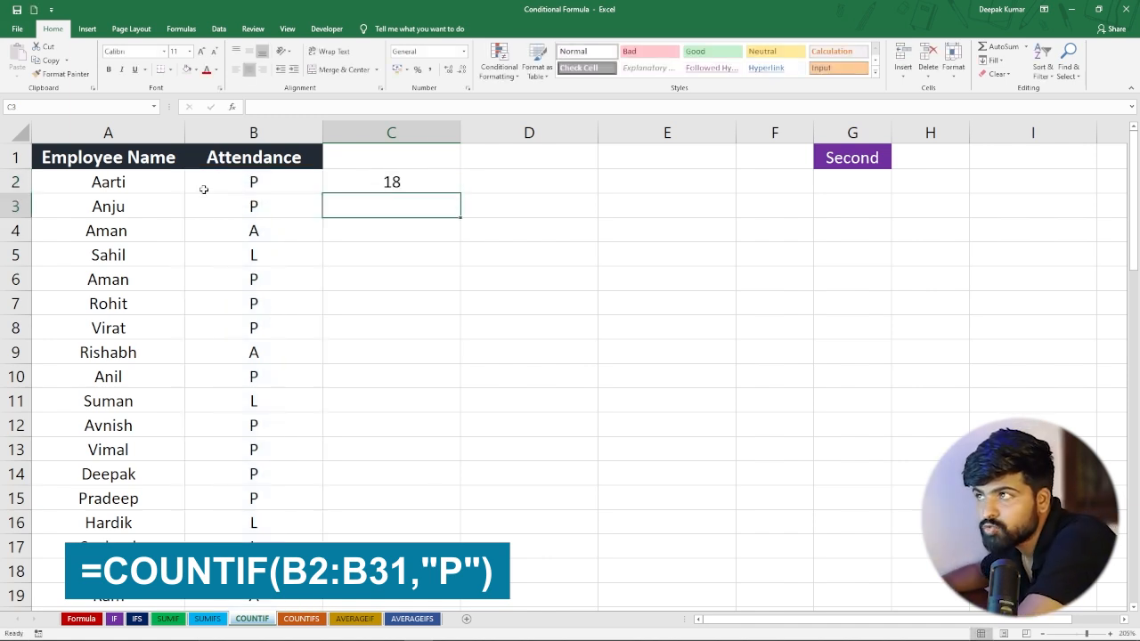
{"action": "left_click", "coordinate": [408, 181]}
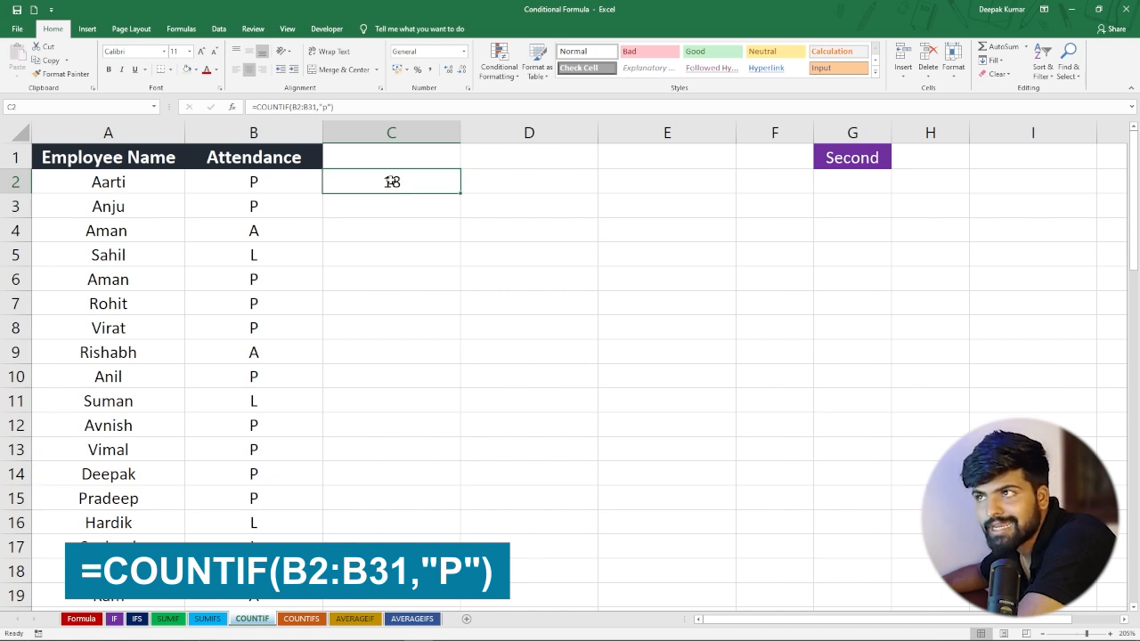
Step: Change the attendance entry in B6 to A and check the Attendance column
{"action": "left_click", "coordinate": [256, 279]}
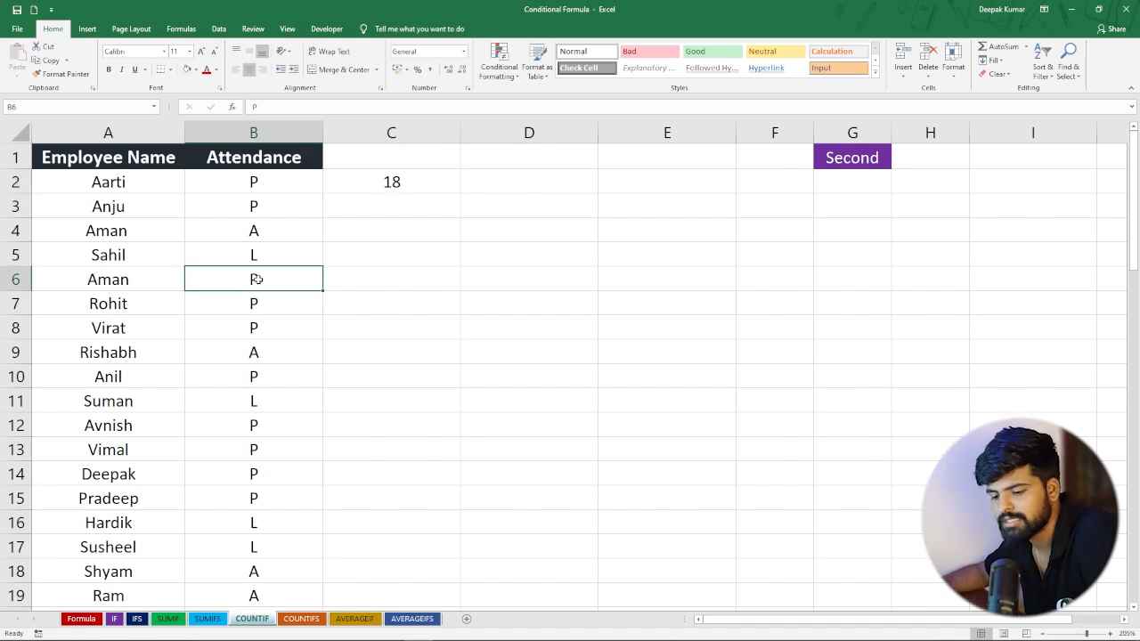
{"action": "type", "text": "A"}
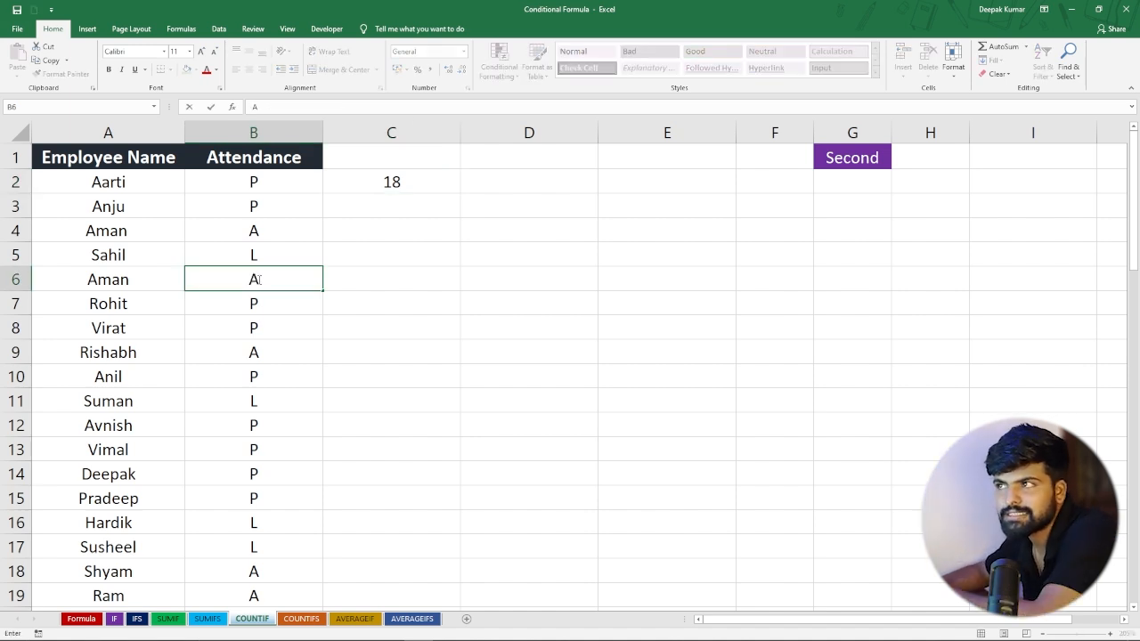
{"action": "key", "text": "Return"}
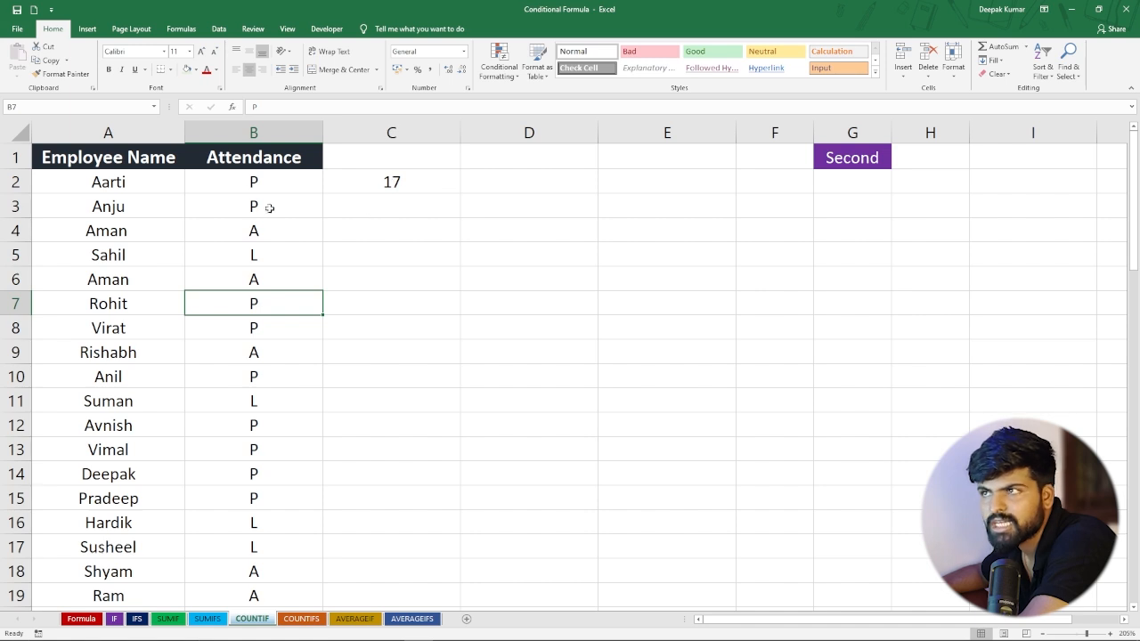
{"action": "scroll", "coordinate": [254, 356], "scroll_direction": "down", "scroll_amount": 5}
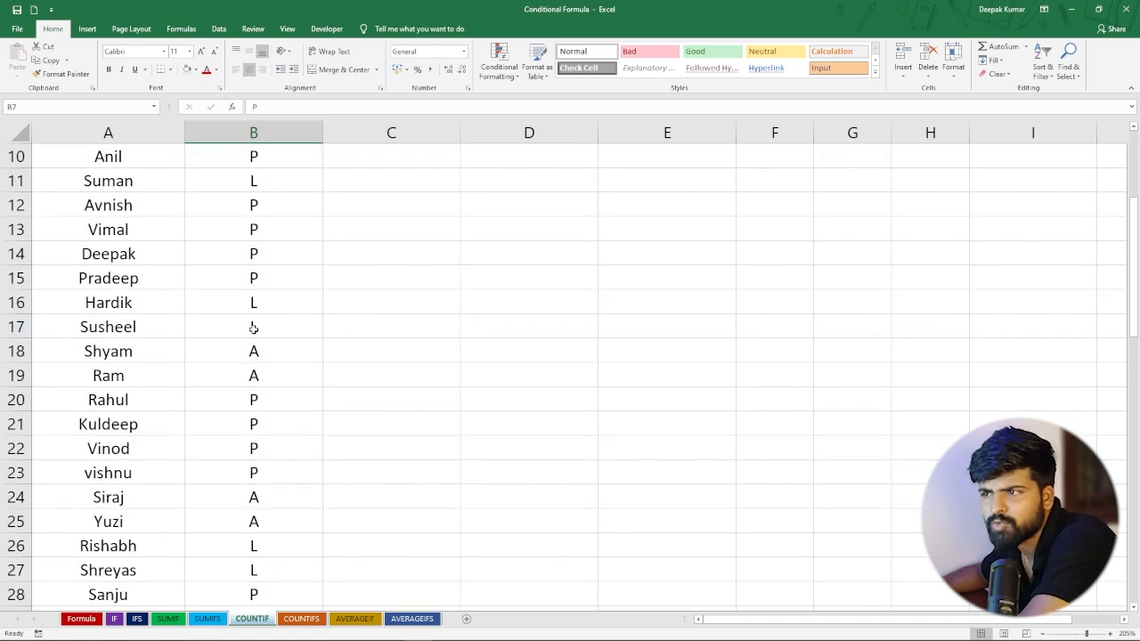
{"action": "scroll", "coordinate": [255, 341], "scroll_direction": "up", "scroll_amount": 5}
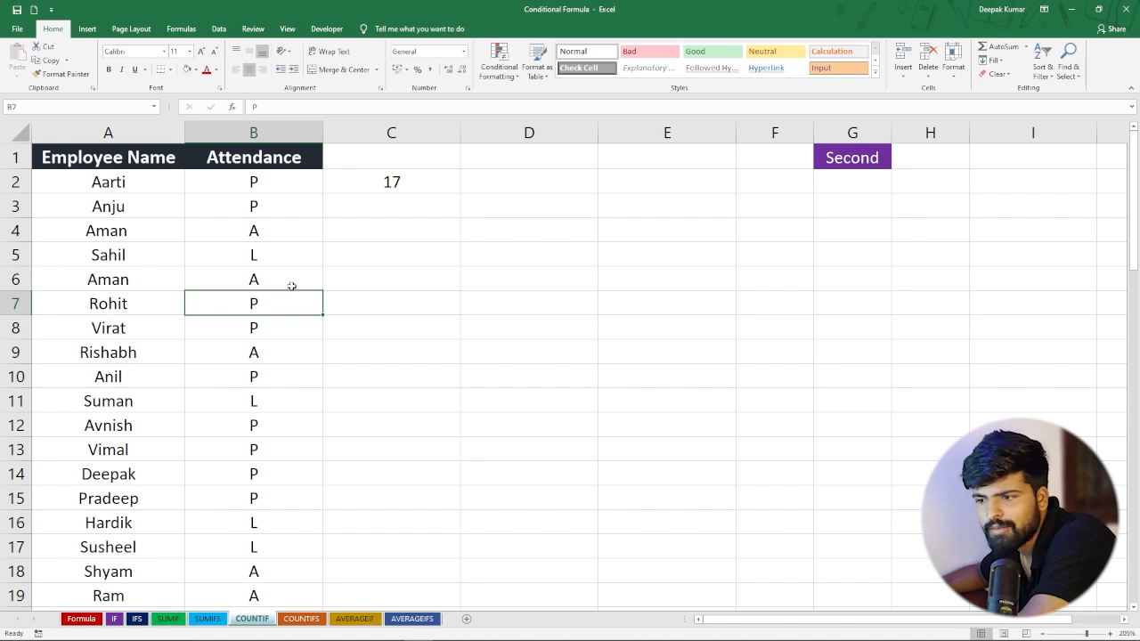
Step: Start a COUNTIF formula in E35 beside the lower sales table, with the Sales values D35:D64 as its range
{"action": "scroll", "coordinate": [277, 366], "scroll_direction": "down", "scroll_amount": 7}
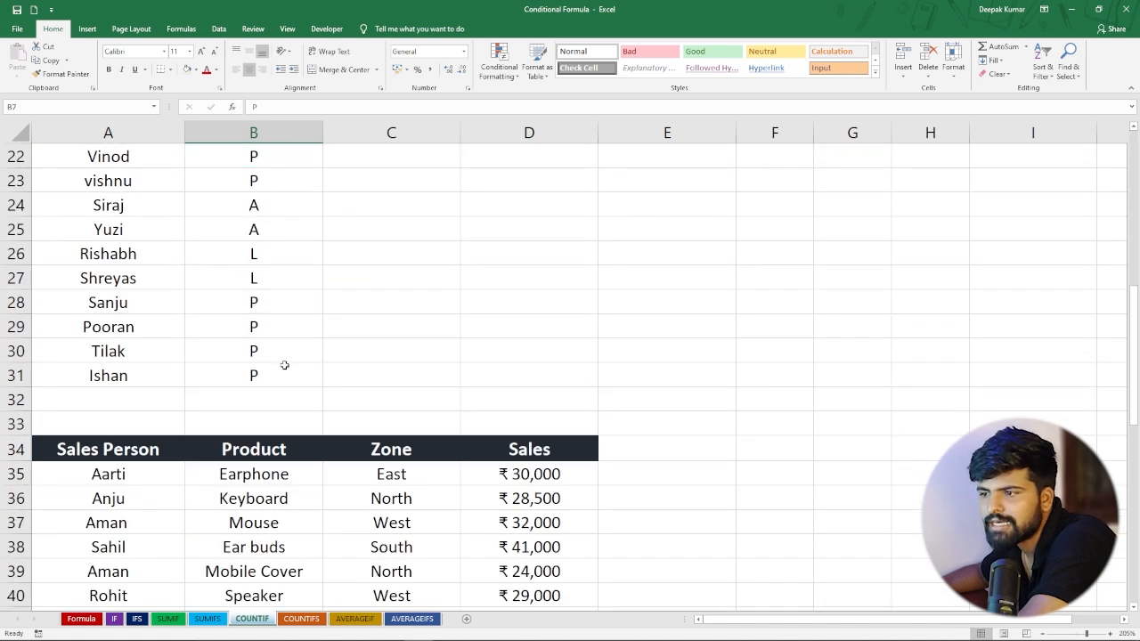
{"action": "scroll", "coordinate": [284, 365], "scroll_direction": "down", "scroll_amount": 5}
{"action": "scroll", "coordinate": [300, 371], "scroll_direction": "up", "scroll_amount": 2}
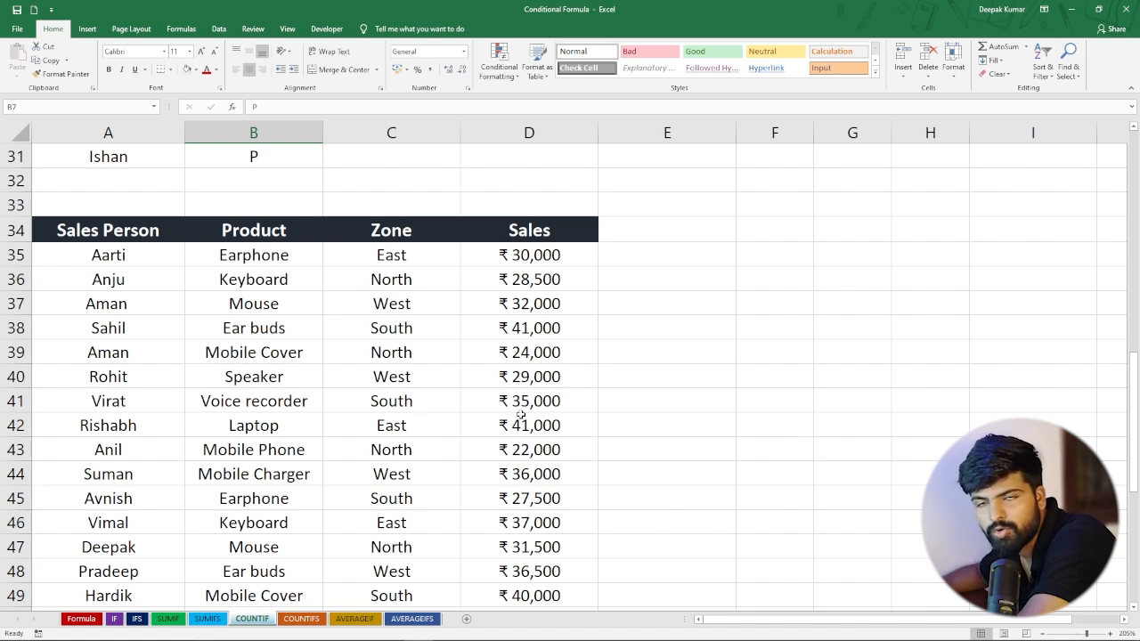
{"action": "left_click", "coordinate": [650, 255]}
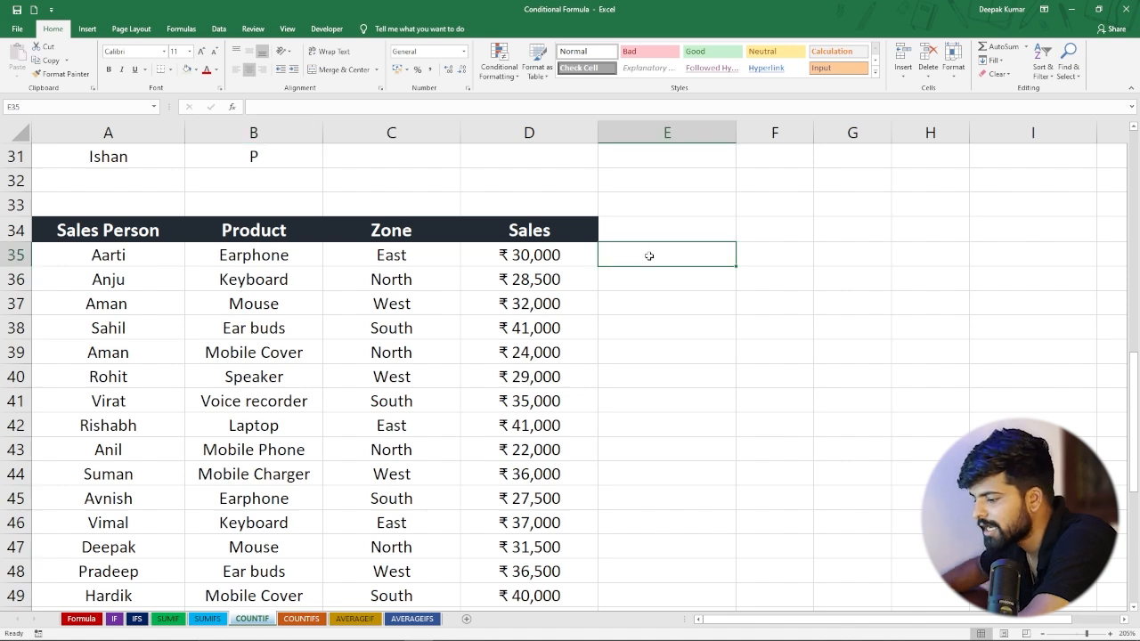
{"action": "type", "text": "=cou"}
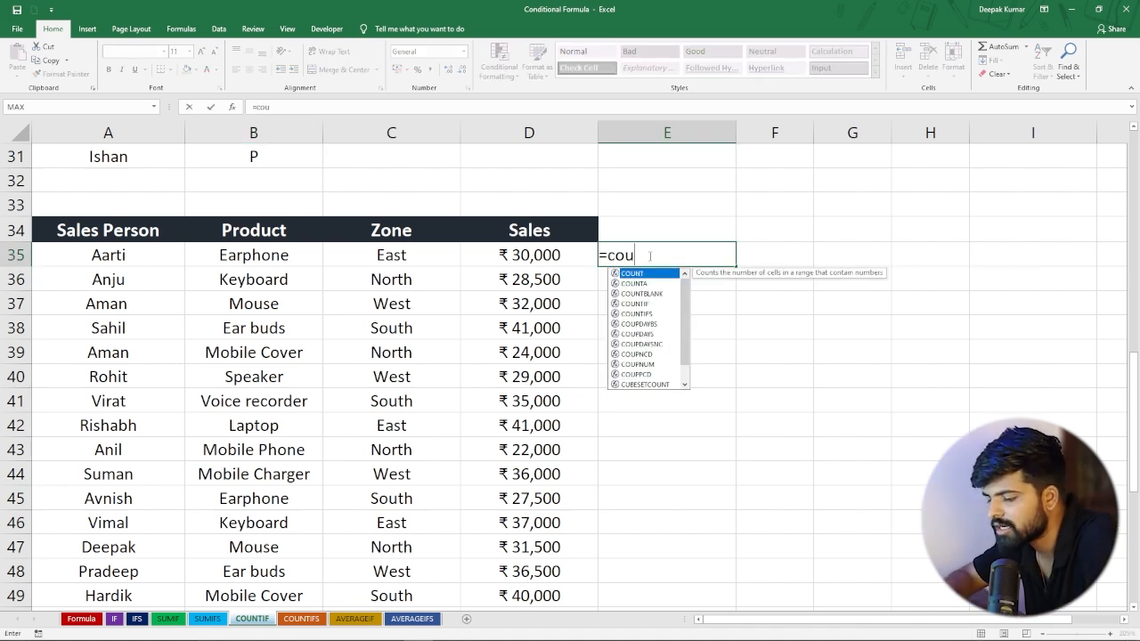
{"action": "type", "text": "ntif"}
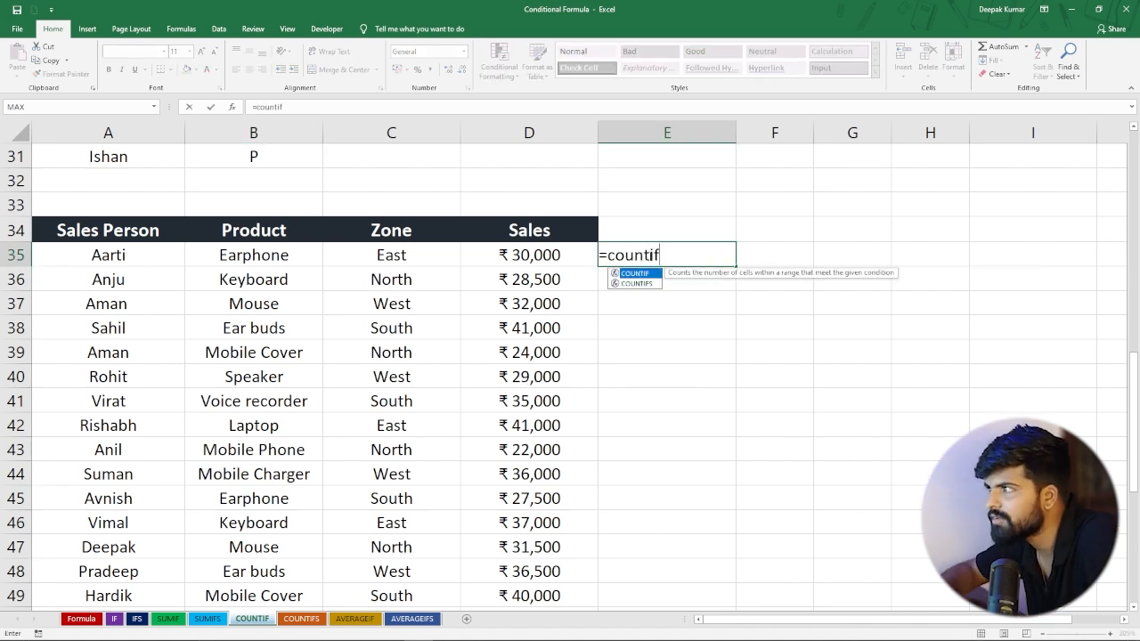
{"action": "key", "text": "Tab"}
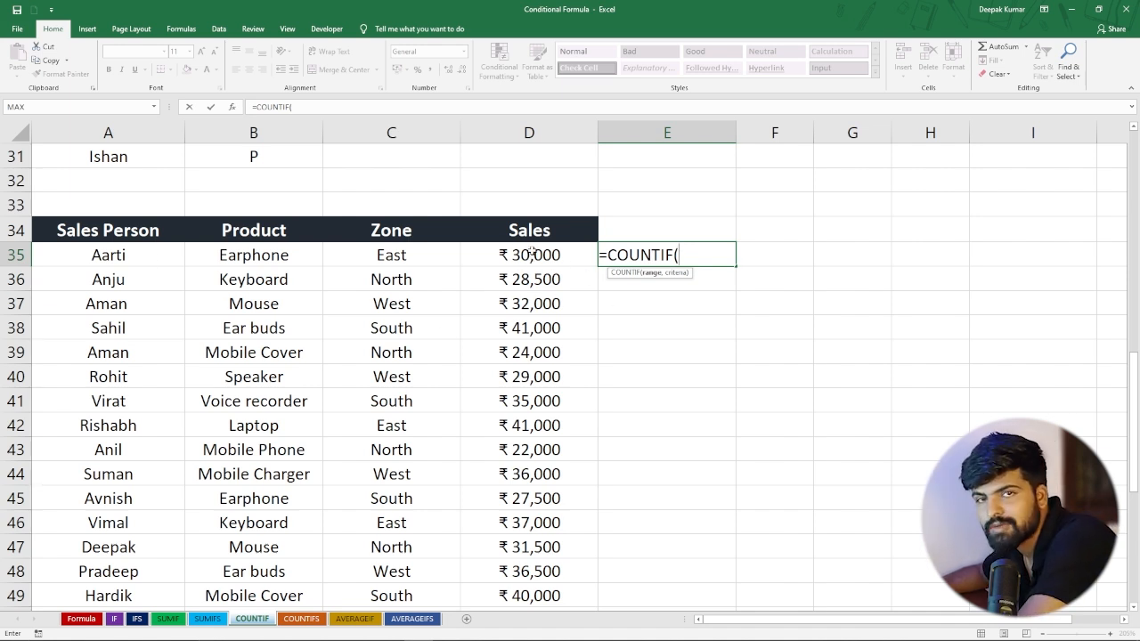
{"action": "left_click_drag", "start_coordinate": [532, 255], "coordinate": [543, 535]}
{"action": "scroll", "coordinate": [543, 534], "scroll_direction": "up", "scroll_amount": 8}
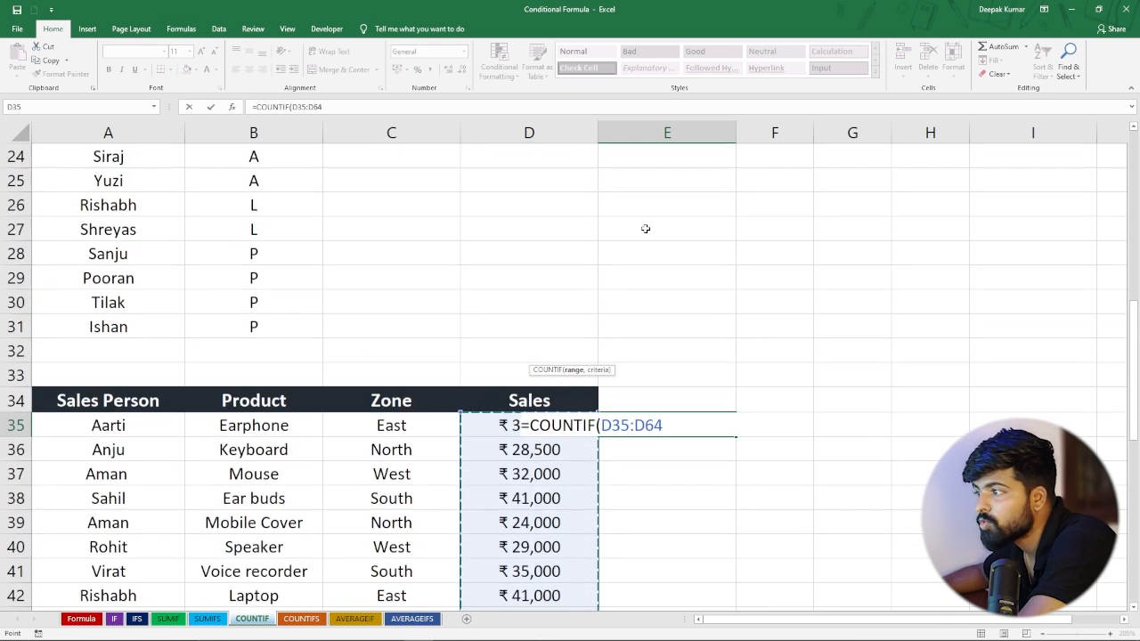
Step: Set the COUNTIF criterion to ">30000" and enter the formula in E35
{"action": "type", "text": ","}
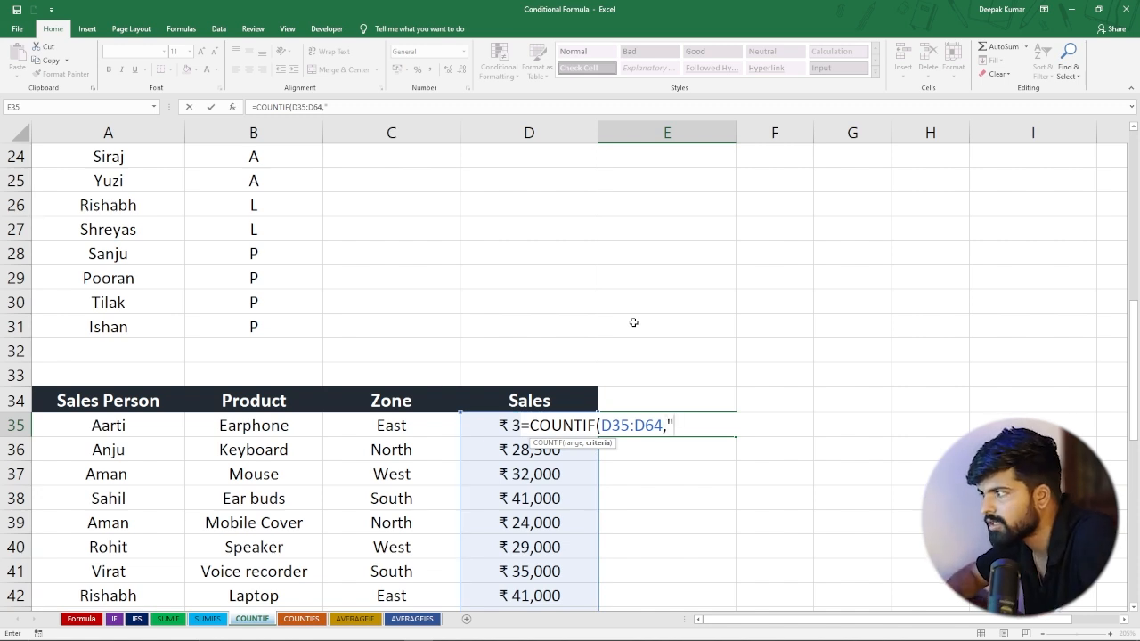
{"action": "type", "text": "\">30000"}
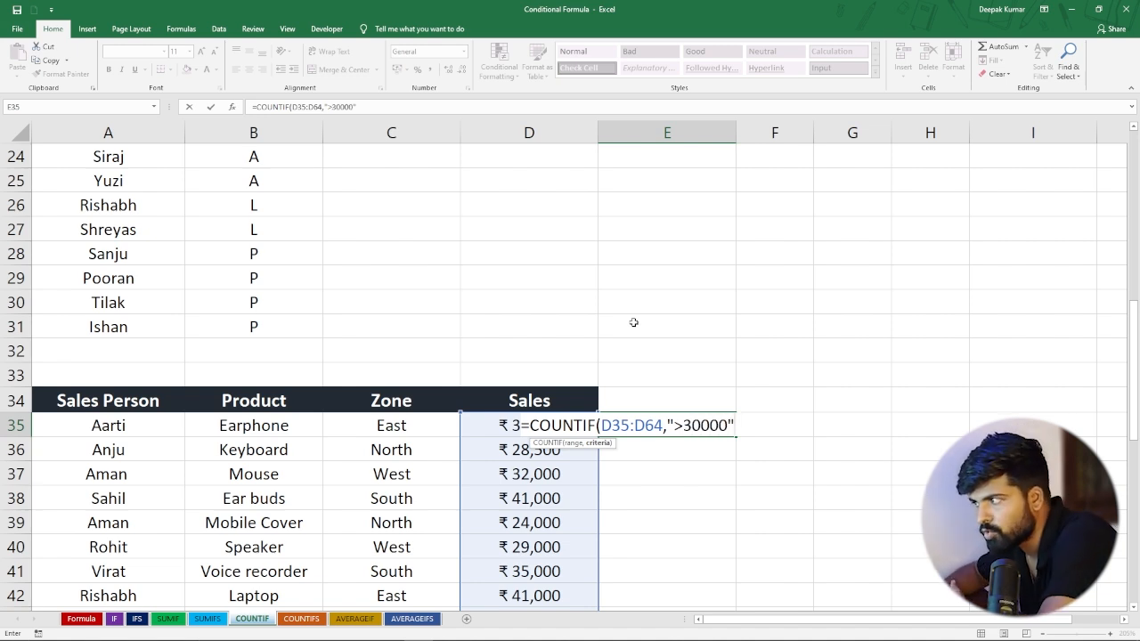
{"action": "type", "text": "\")"}
{"action": "key", "text": "Return"}
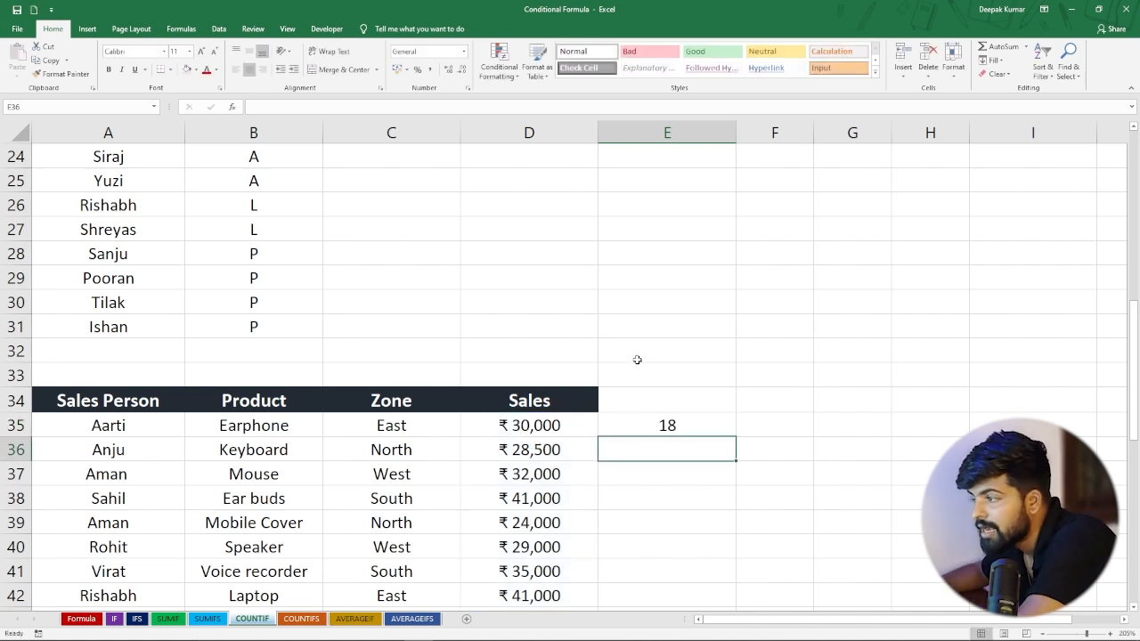
{"action": "left_click", "coordinate": [652, 430]}
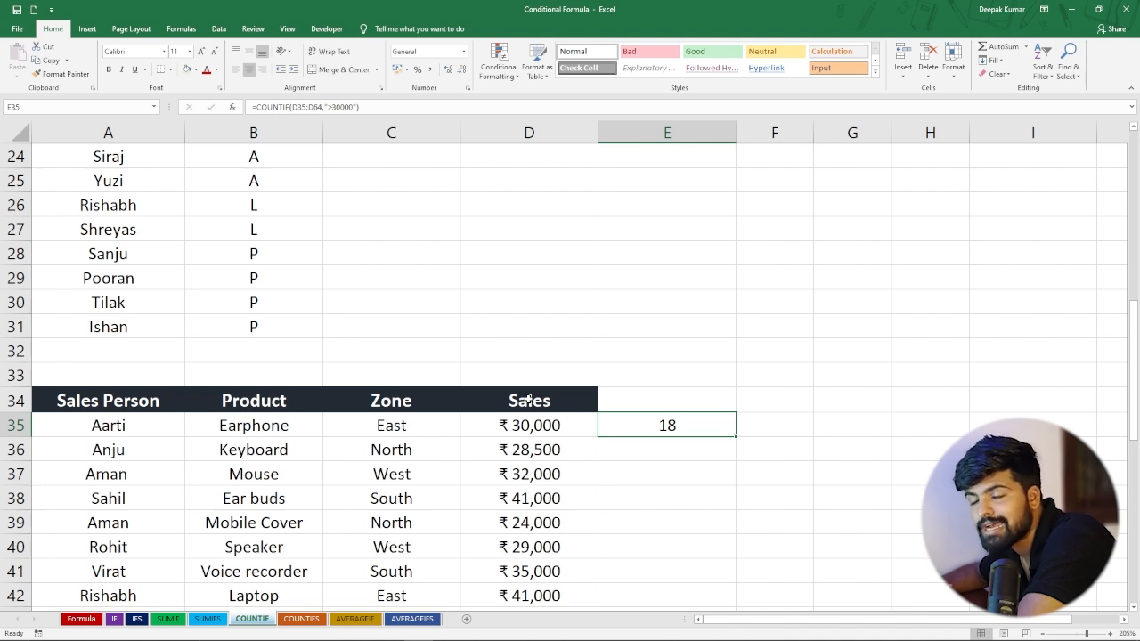
Step: Change the first sales amount in D35 to 30001 and check the COUNTIF result in E35
{"action": "scroll", "coordinate": [528, 400], "scroll_direction": "down", "scroll_amount": 2}
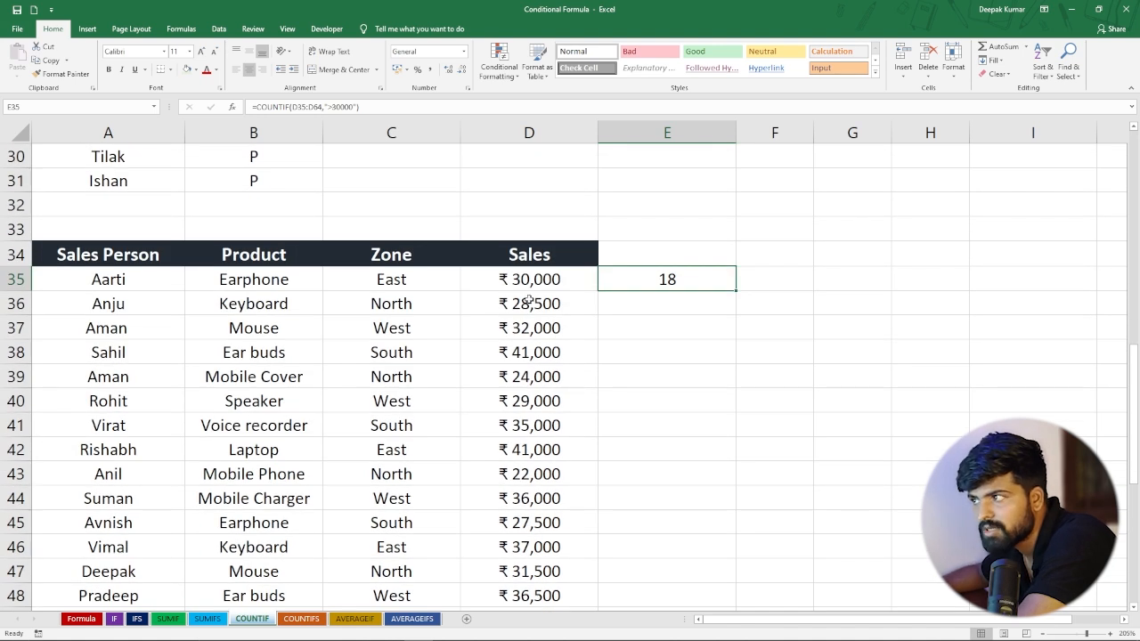
{"action": "left_click", "coordinate": [529, 283]}
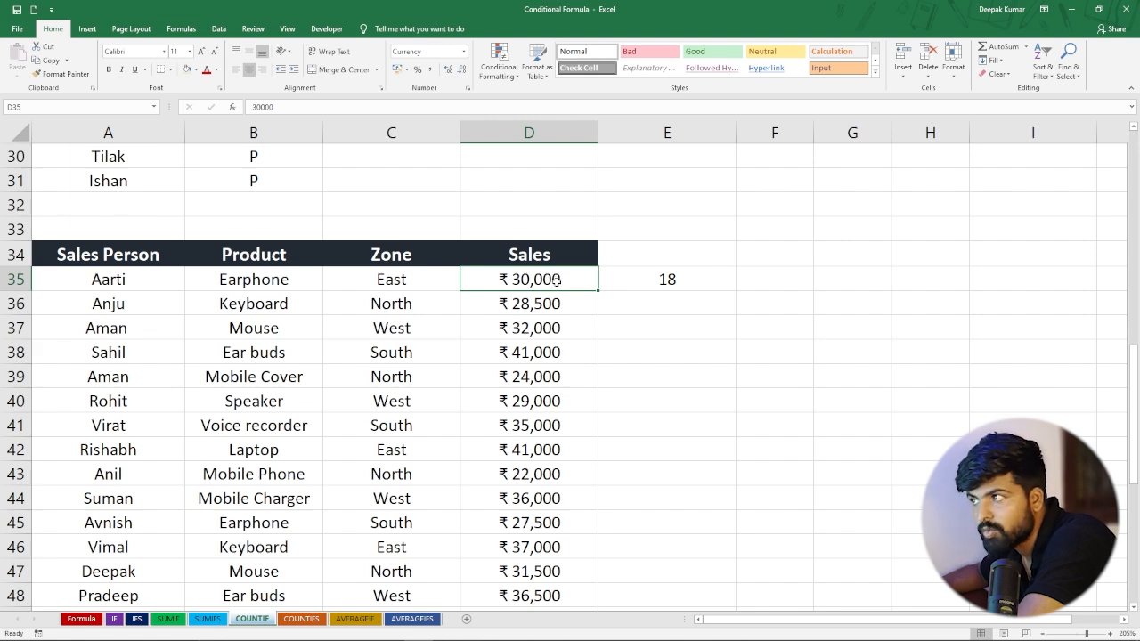
{"action": "type", "text": "3"}
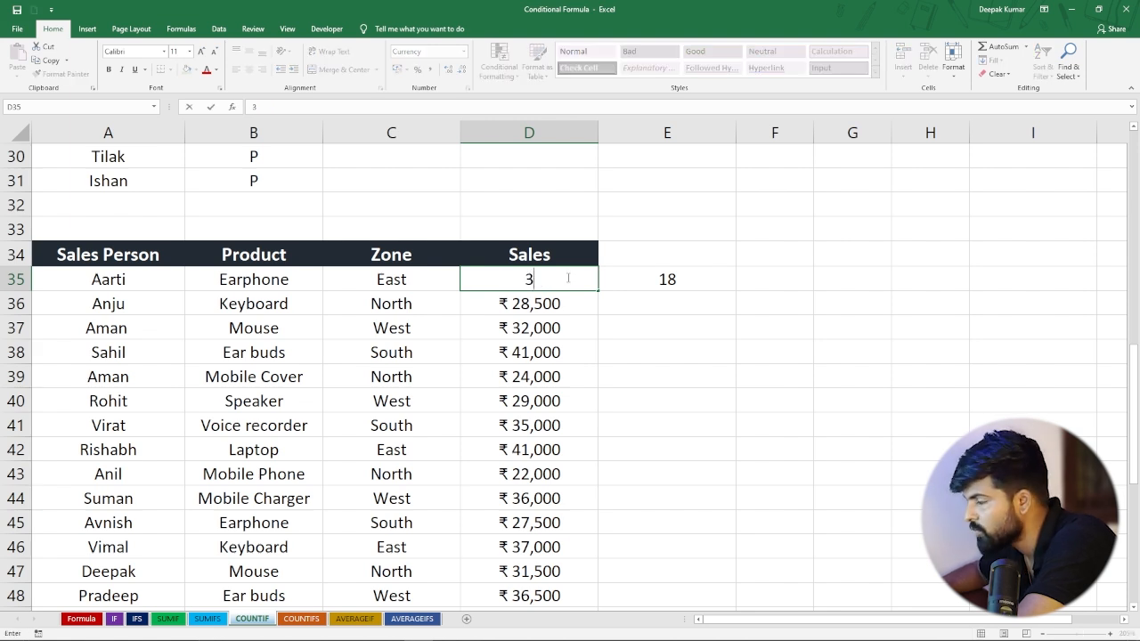
{"action": "type", "text": "0,001"}
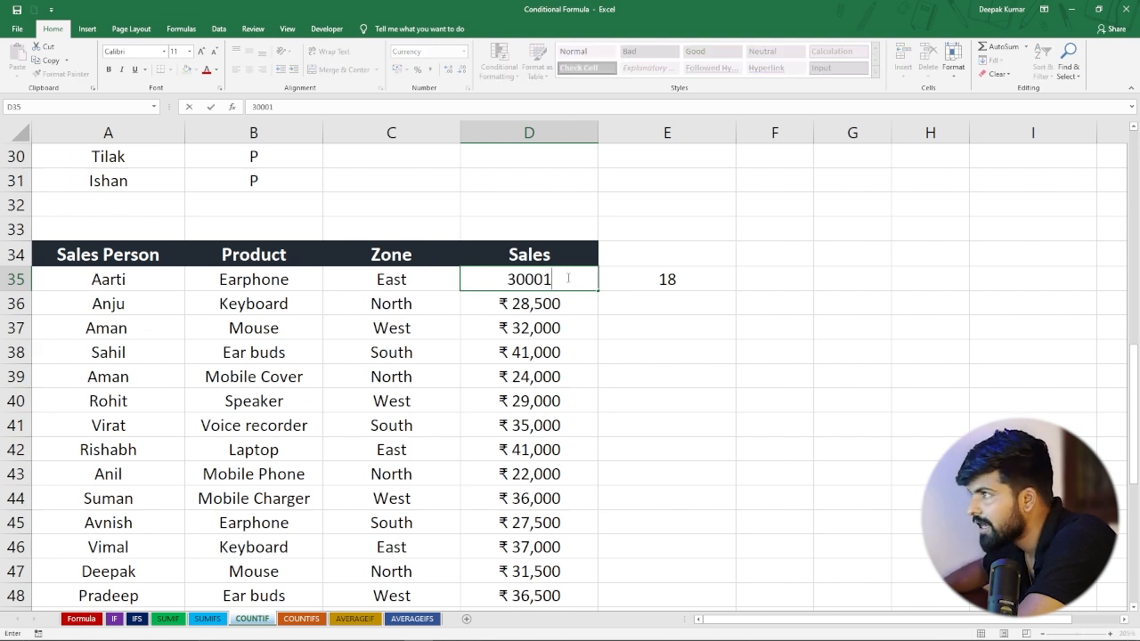
{"action": "key", "text": "Return"}
{"action": "left_click", "coordinate": [643, 281]}
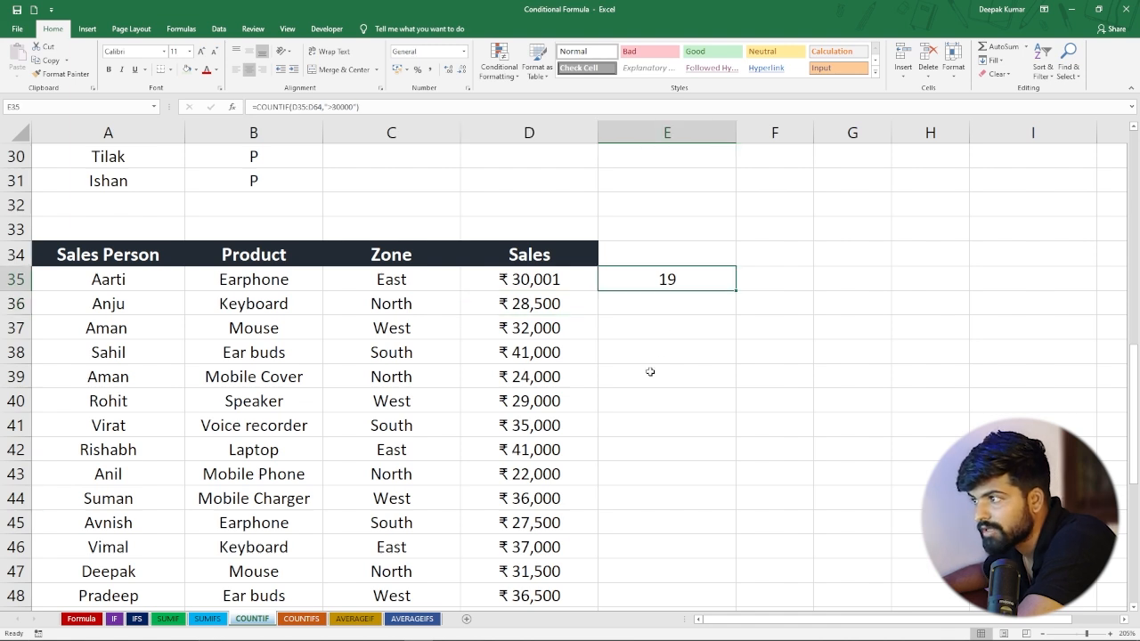
Step: Clear the last three sales amounts in D62:D64 and check the count in E35
{"action": "scroll", "coordinate": [481, 443], "scroll_direction": "down", "scroll_amount": 2}
{"action": "scroll", "coordinate": [522, 403], "scroll_direction": "down", "scroll_amount": 4}
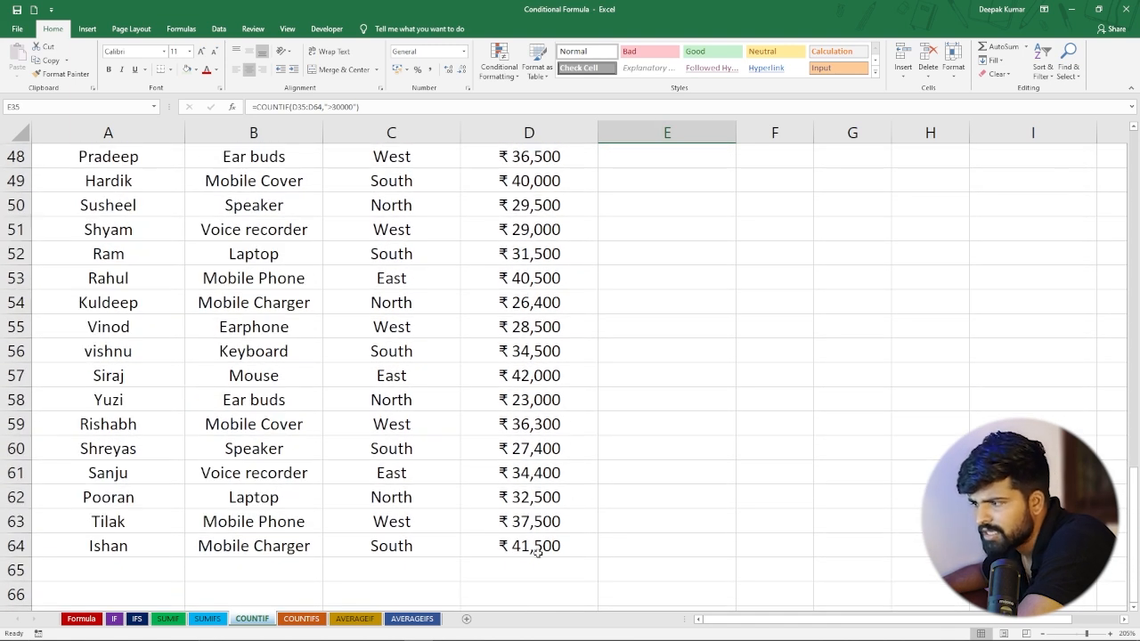
{"action": "left_click_drag", "start_coordinate": [531, 563], "coordinate": [542, 502]}
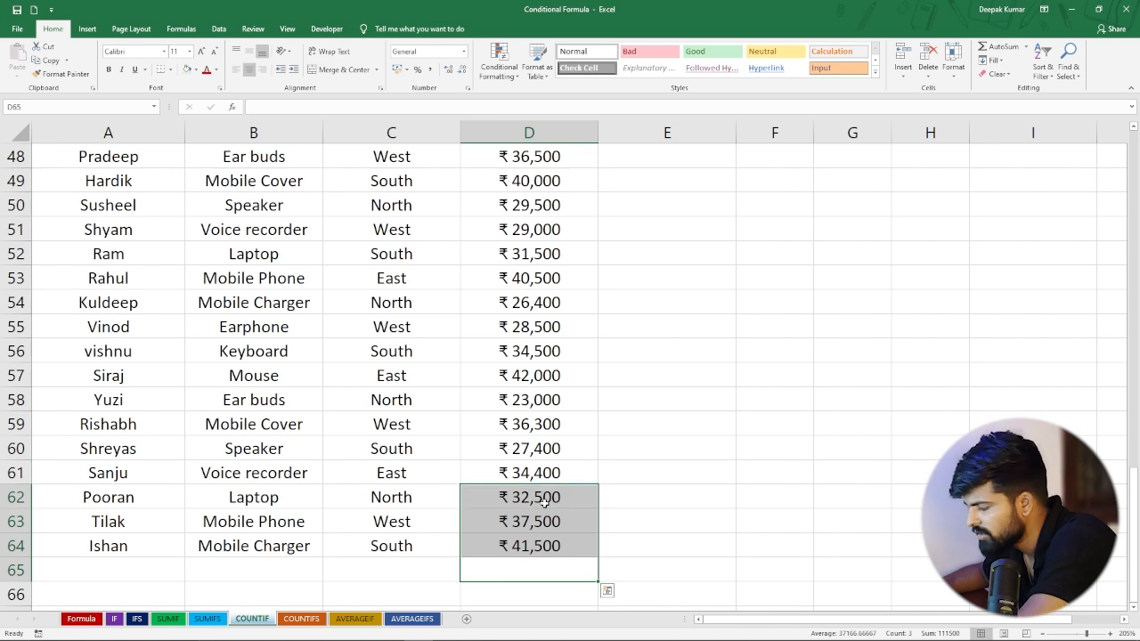
{"action": "key", "text": "Delete"}
{"action": "left_click", "coordinate": [645, 358]}
{"action": "scroll", "coordinate": [651, 308], "scroll_direction": "up", "scroll_amount": 5}
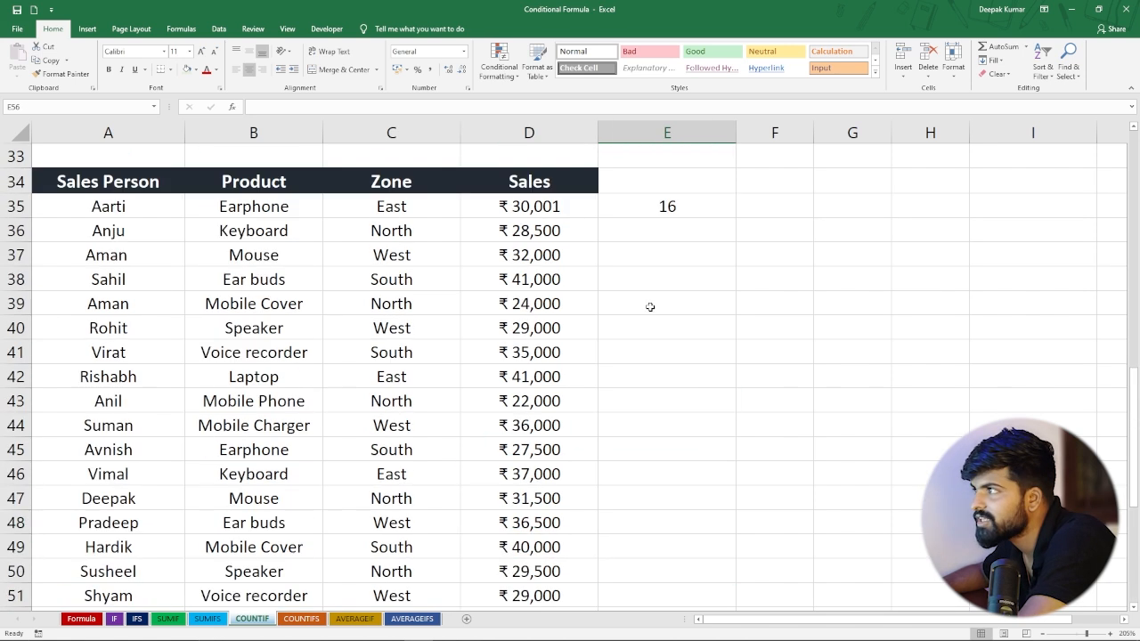
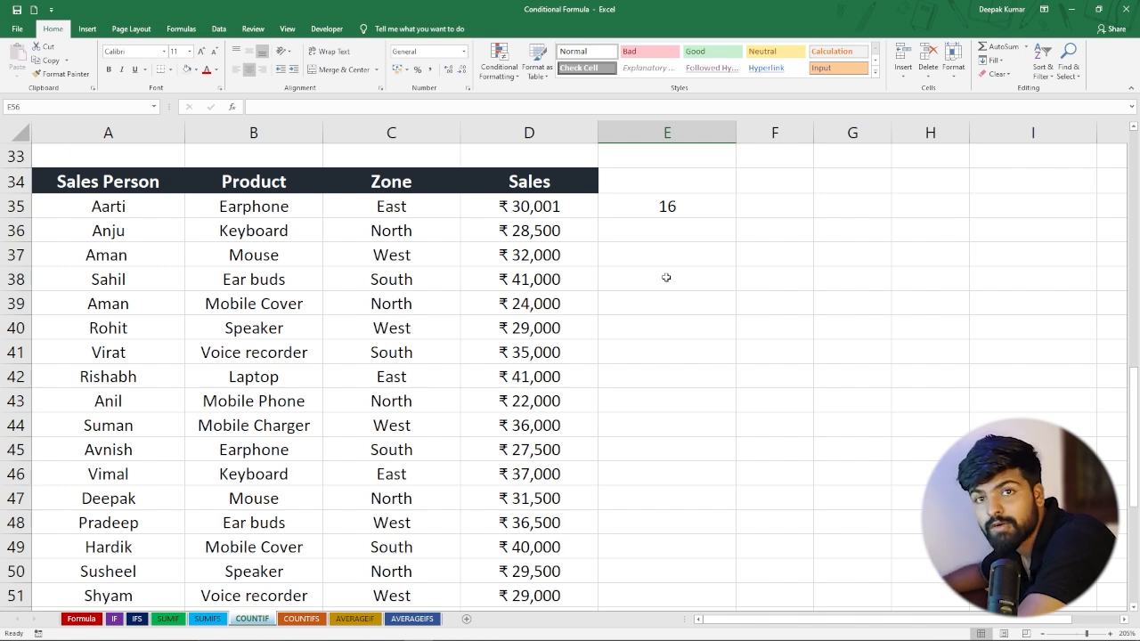
Step: Open the COUNTIFS sheet and examine its Product, Zone and Sales column headings
{"action": "left_click", "coordinate": [295, 620]}
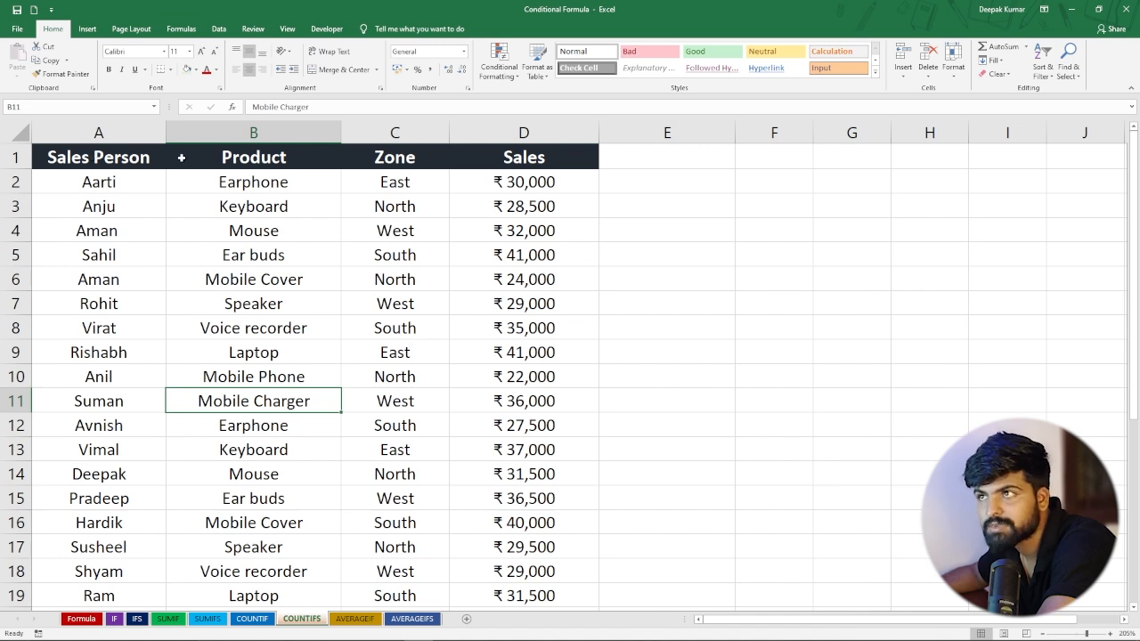
{"action": "left_click", "coordinate": [258, 157]}
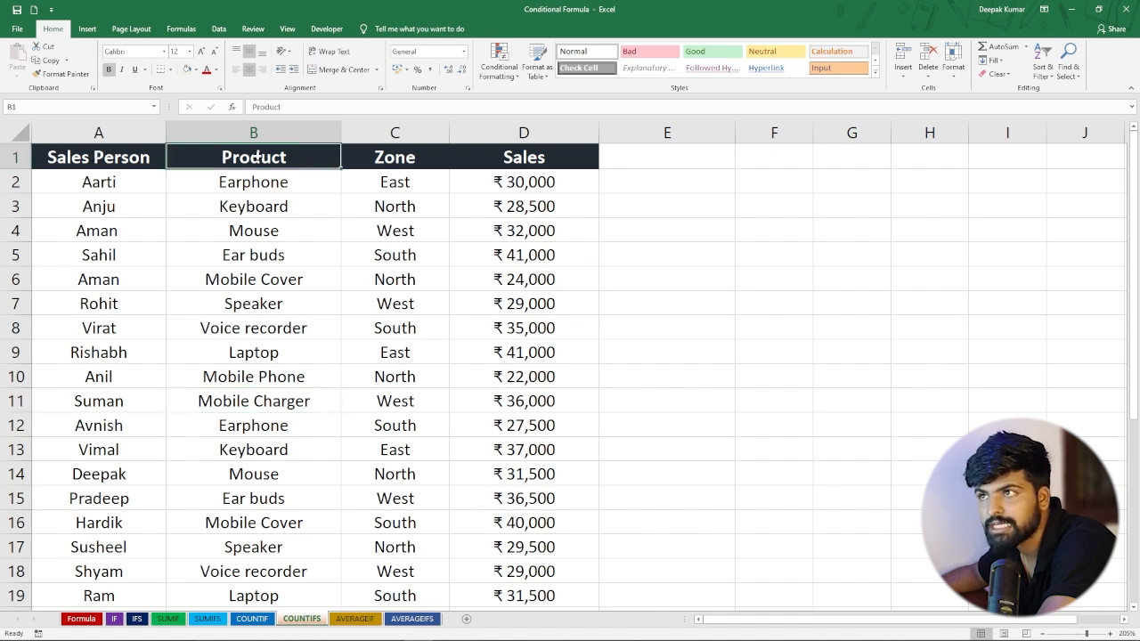
{"action": "left_click", "coordinate": [395, 157]}
{"action": "left_click", "coordinate": [534, 156]}
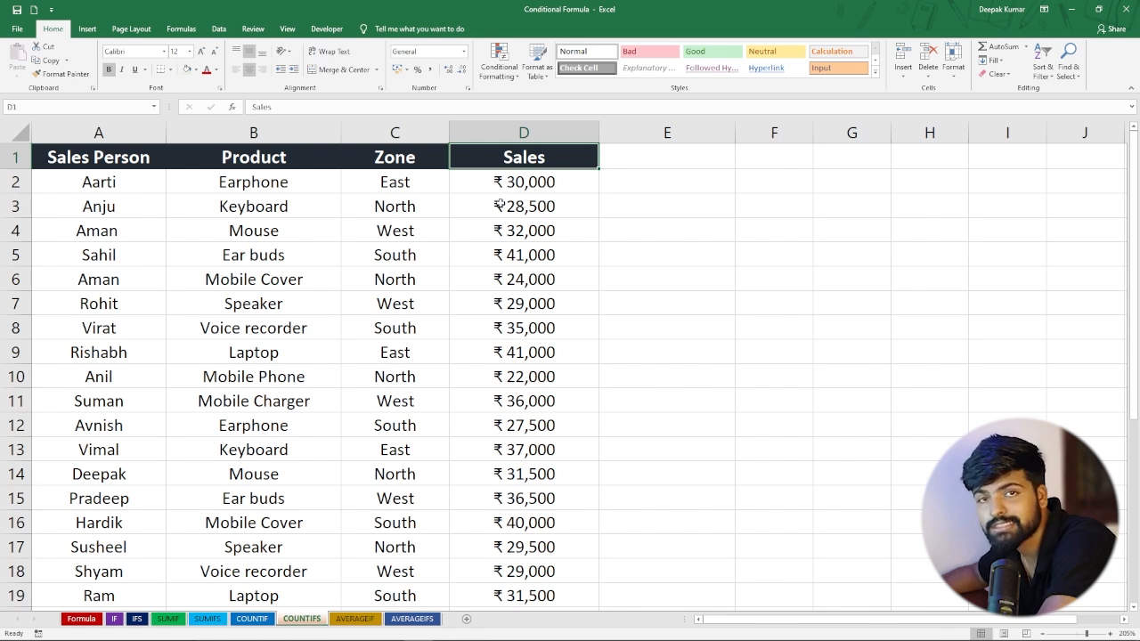
Step: Start a COUNTIFS formula in E3 with the zone range C2:C31 and the criterion "East"
{"action": "left_click", "coordinate": [390, 182]}
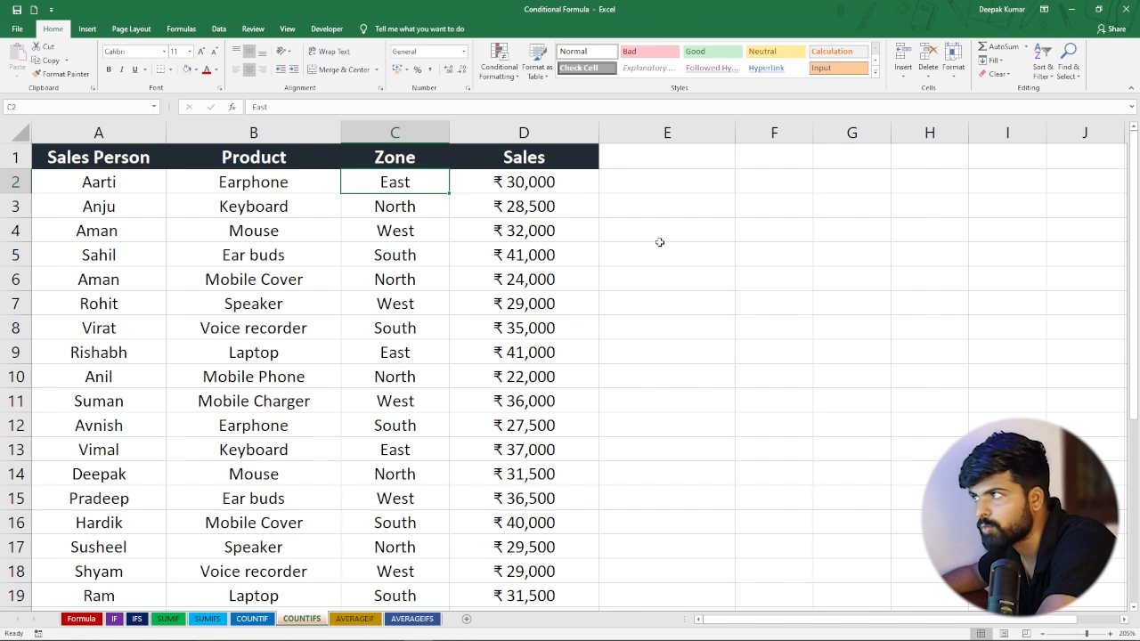
{"action": "left_click", "coordinate": [648, 206]}
{"action": "type", "text": "="}
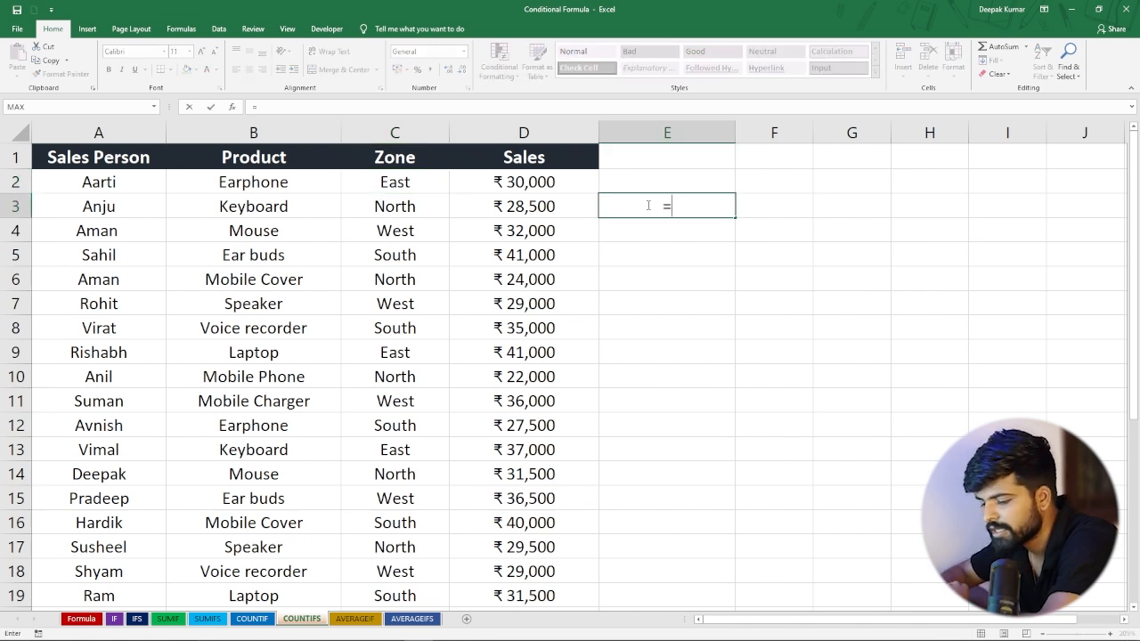
{"action": "type", "text": "countifs"}
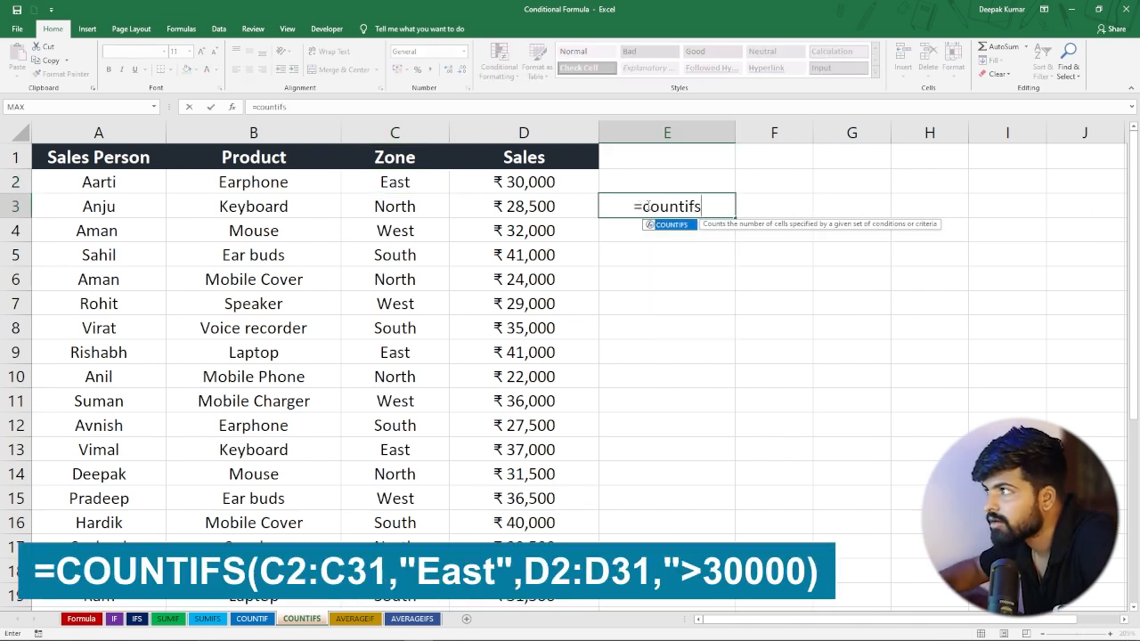
{"action": "key", "text": "Tab"}
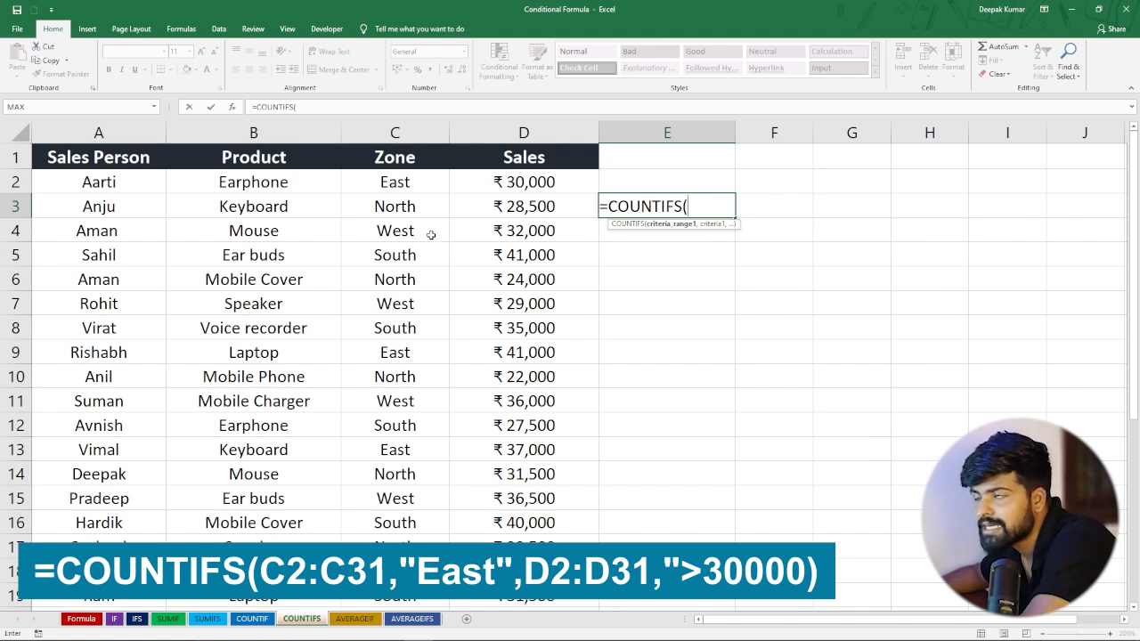
{"action": "left_click", "coordinate": [400, 183]}
{"action": "left_click_drag", "start_coordinate": [397, 270], "coordinate": [394, 601]}
{"action": "scroll", "coordinate": [429, 401], "scroll_direction": "up", "scroll_amount": 5}
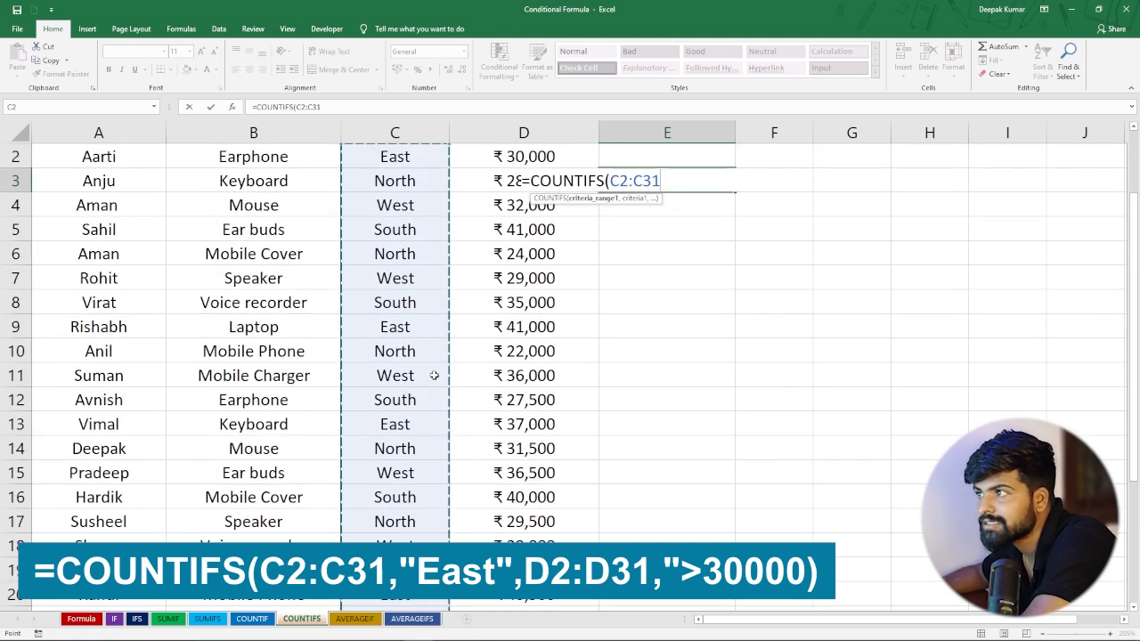
{"action": "type", "text": ","}
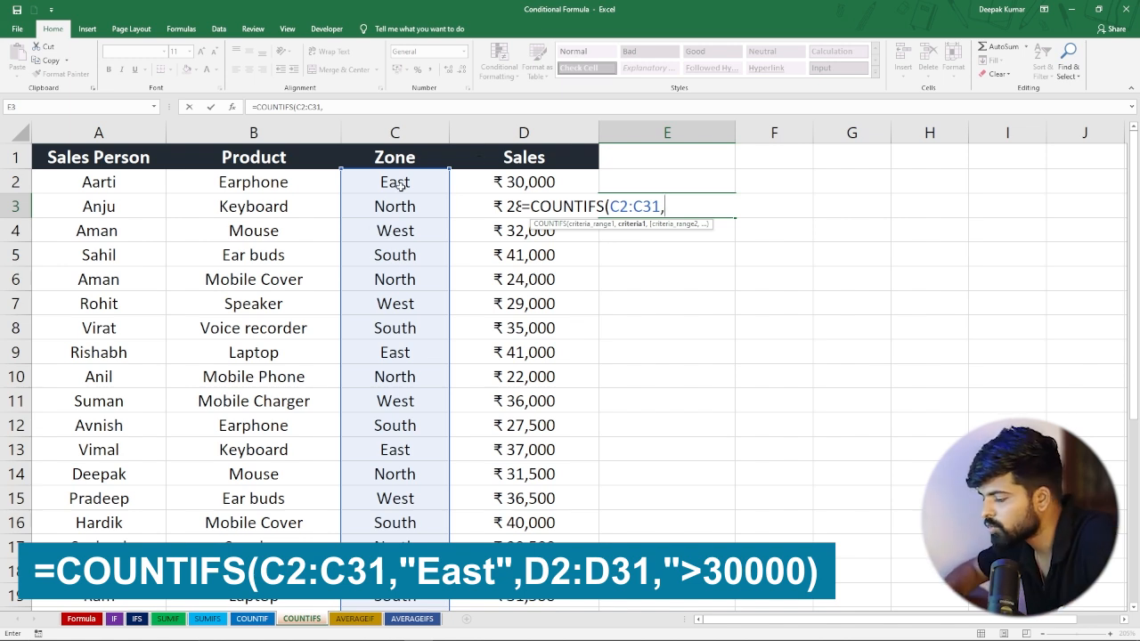
{"action": "type", "text": "\"East"}
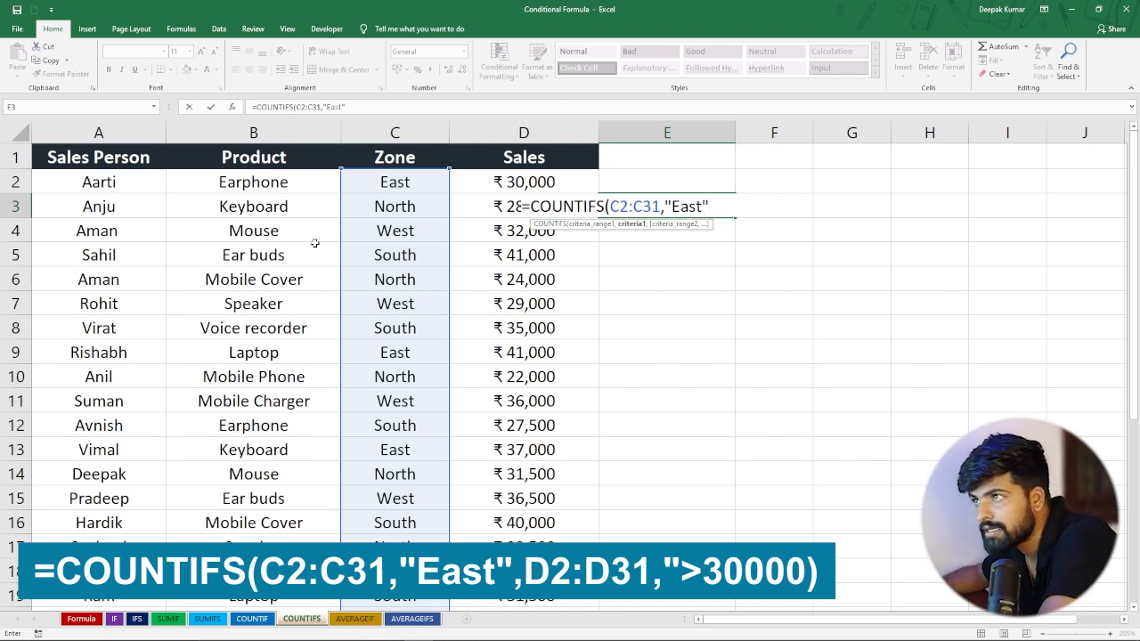
{"action": "type", "text": "\","}
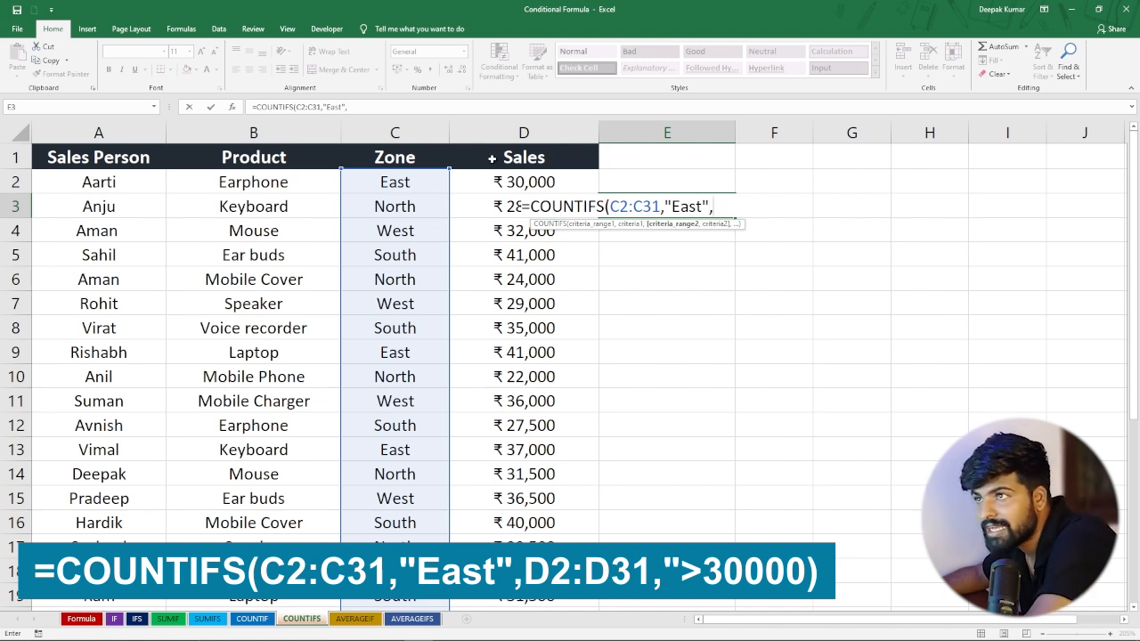
Step: Add the sales range D2:D31 with the criterion ">30000" and enter the COUNTIFS formula in E3
{"action": "left_click_drag", "start_coordinate": [469, 183], "coordinate": [541, 540]}
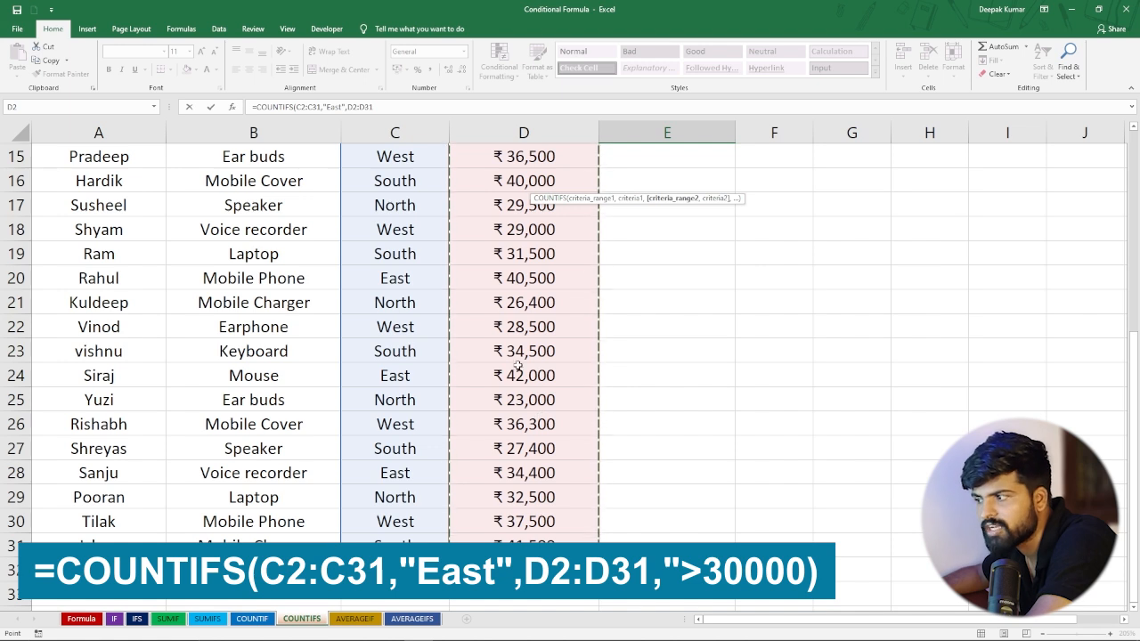
{"action": "scroll", "coordinate": [506, 263], "scroll_direction": "up", "scroll_amount": 4}
{"action": "scroll", "coordinate": [511, 253], "scroll_direction": "up", "scroll_amount": 1}
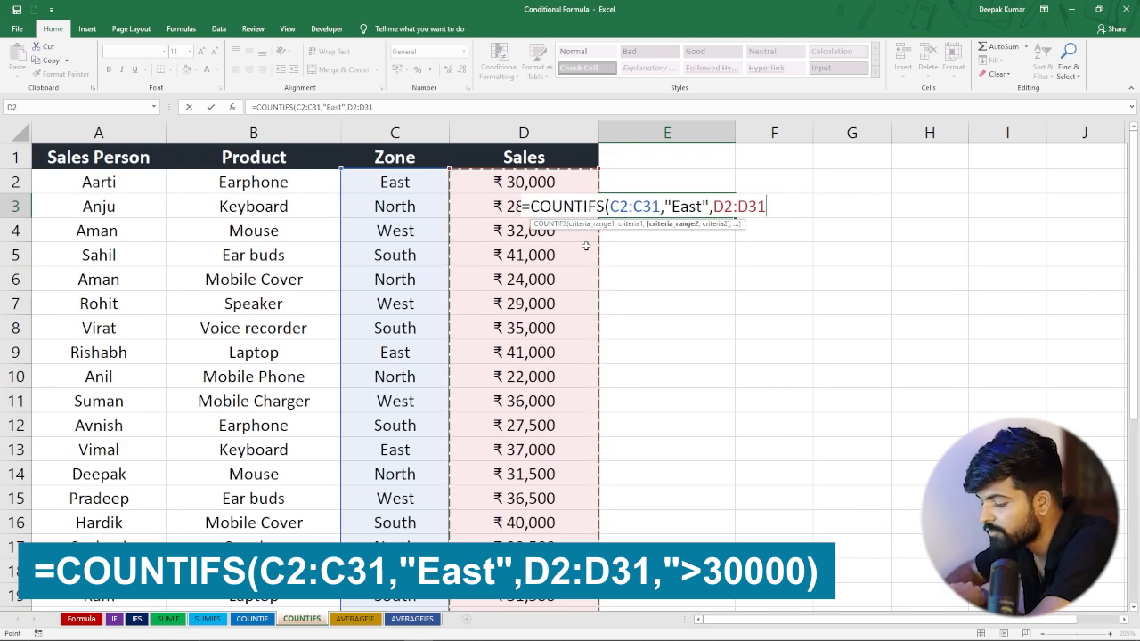
{"action": "type", "text": ","}
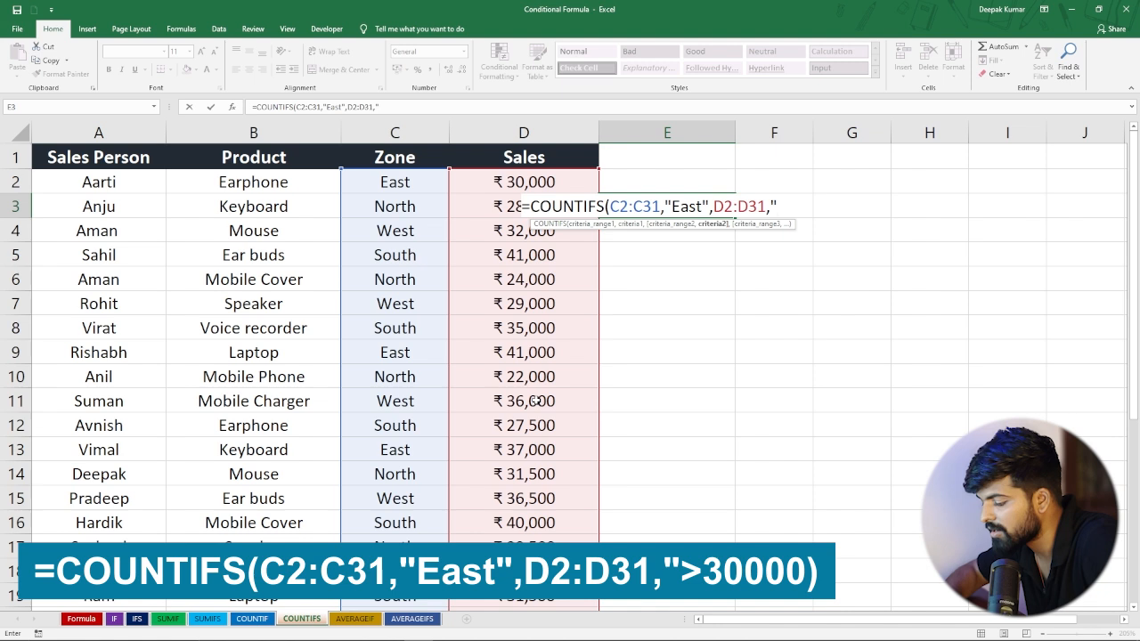
{"action": "type", "text": "30000"}
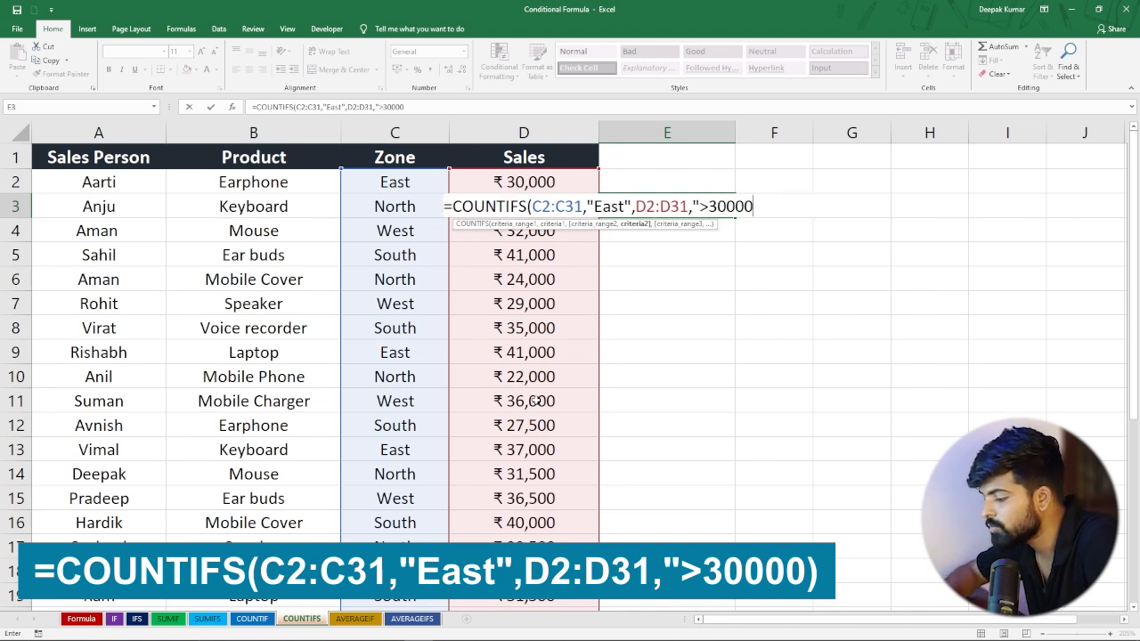
{"action": "type", "text": ")"}
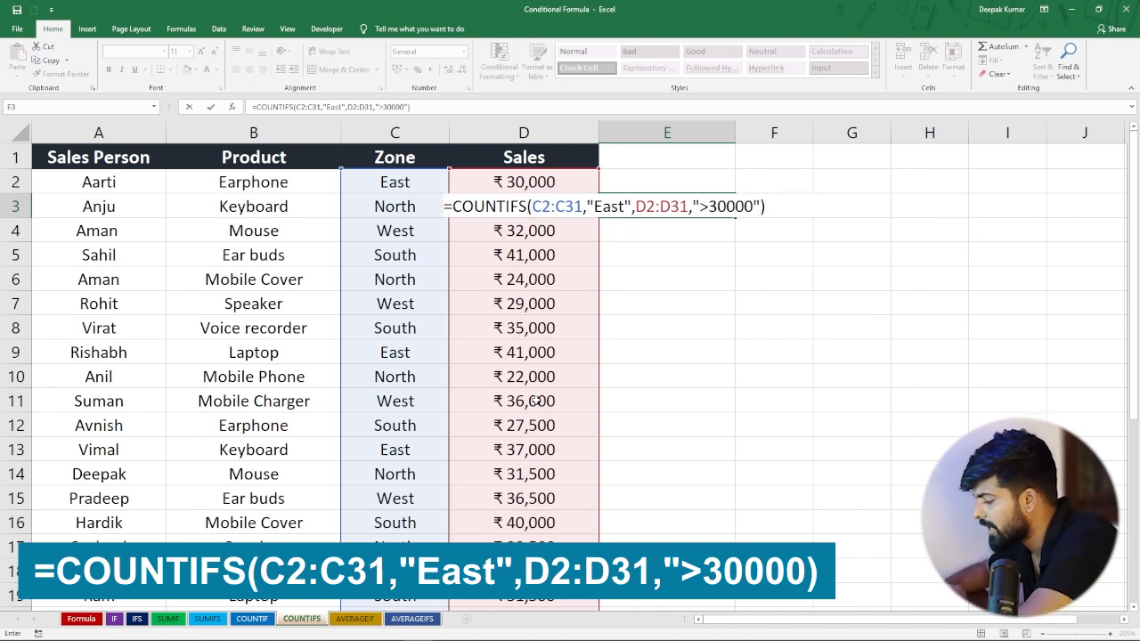
{"action": "key", "text": "Return"}
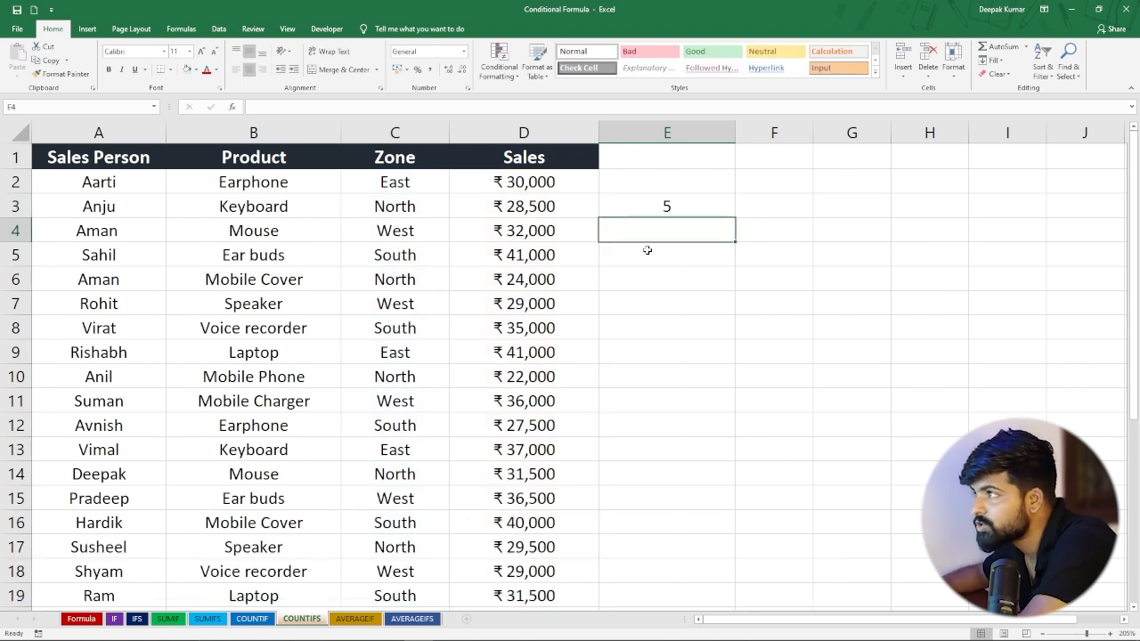
{"action": "left_click", "coordinate": [655, 203]}
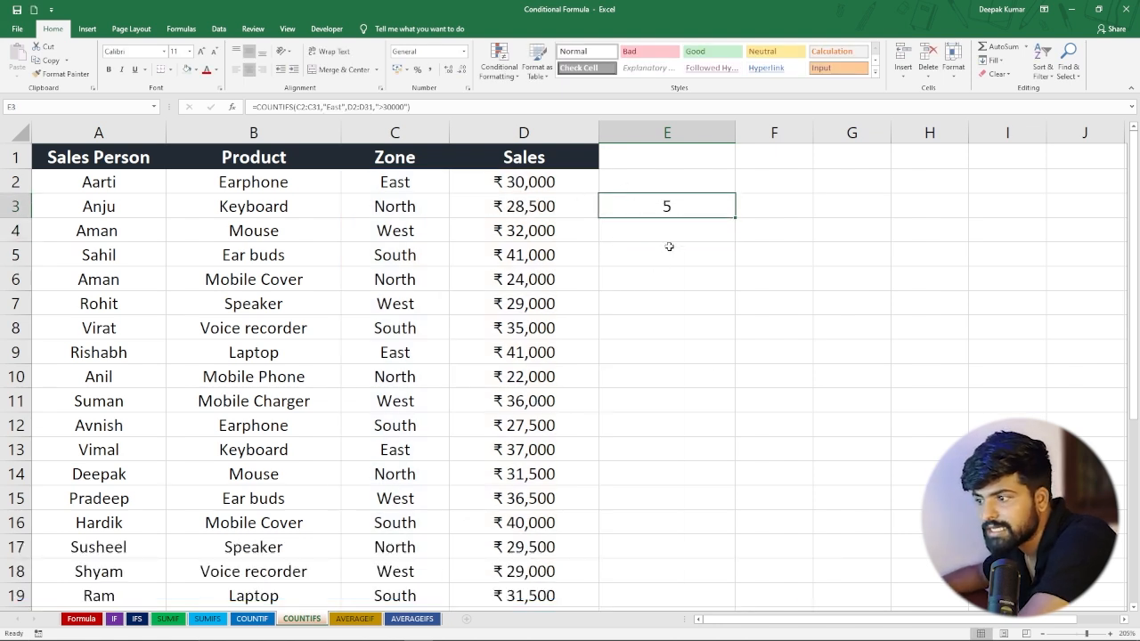
Step: Review the sales data and COUNTIF formula on the COUNTIF sheet, and return to the COUNTIFS sheet
{"action": "left_click", "coordinate": [253, 619]}
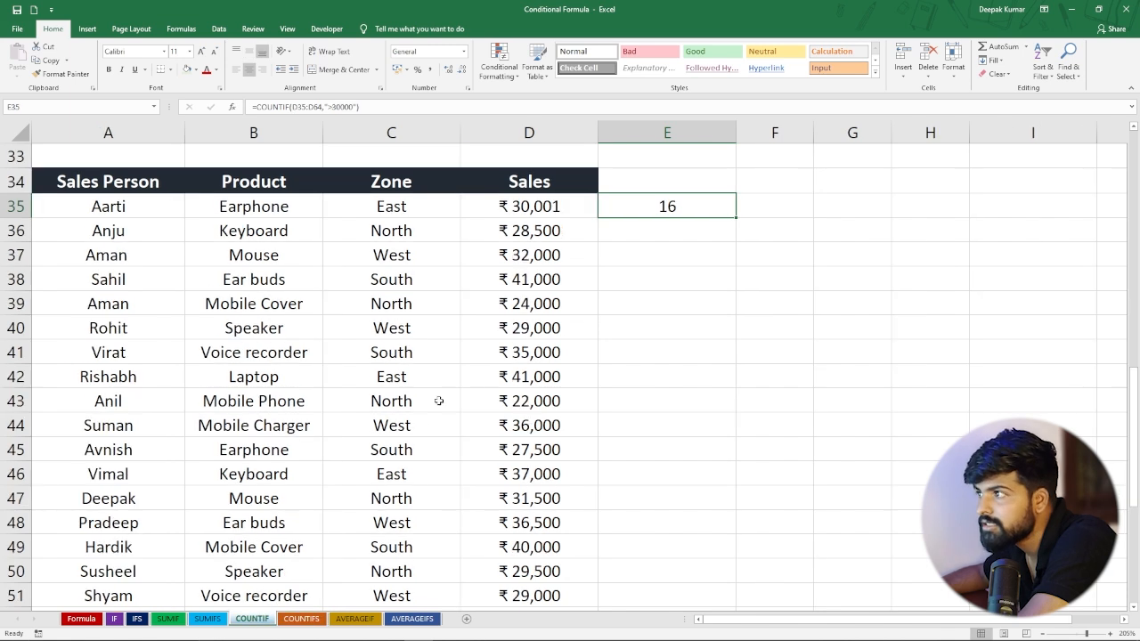
{"action": "scroll", "coordinate": [517, 346], "scroll_direction": "down", "scroll_amount": 6}
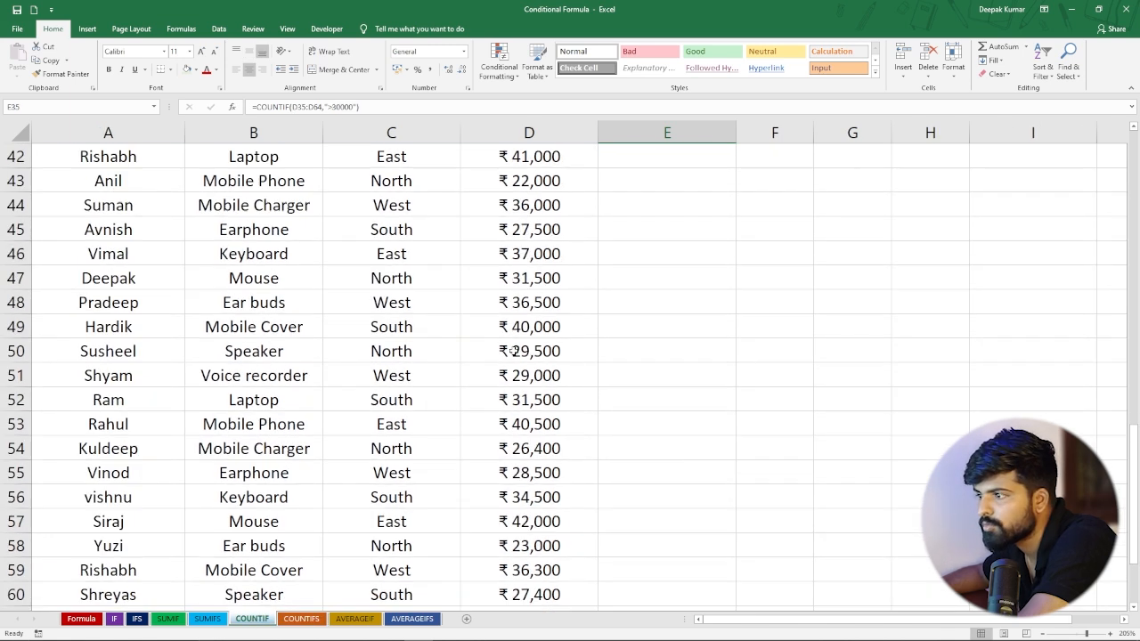
{"action": "scroll", "coordinate": [565, 333], "scroll_direction": "up", "scroll_amount": 6}
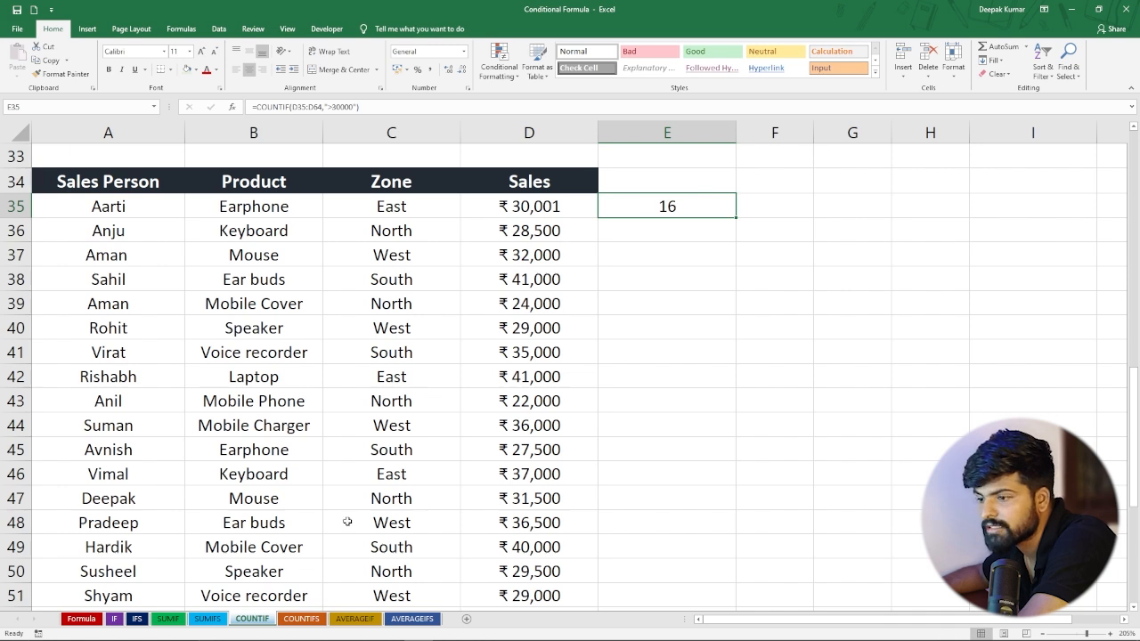
{"action": "left_click", "coordinate": [301, 619]}
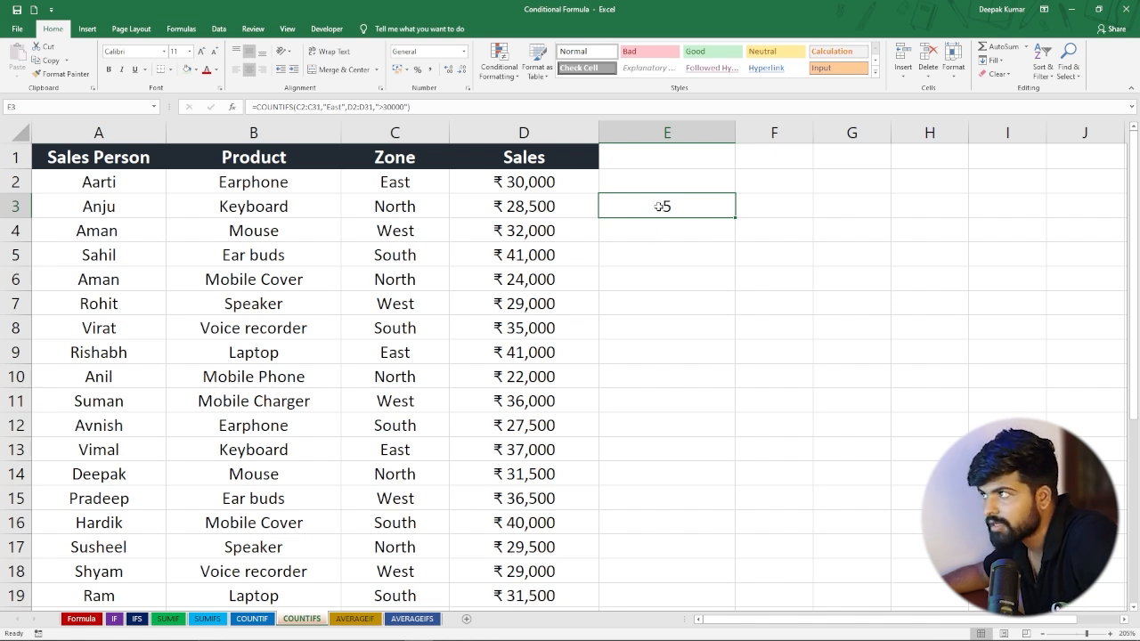
Step: Try copying the COUNTIFS formula from E3 to F3 and compare the cell references of both formulas
{"action": "key", "text": "ctrl+c"}
{"action": "left_click", "coordinate": [774, 206]}
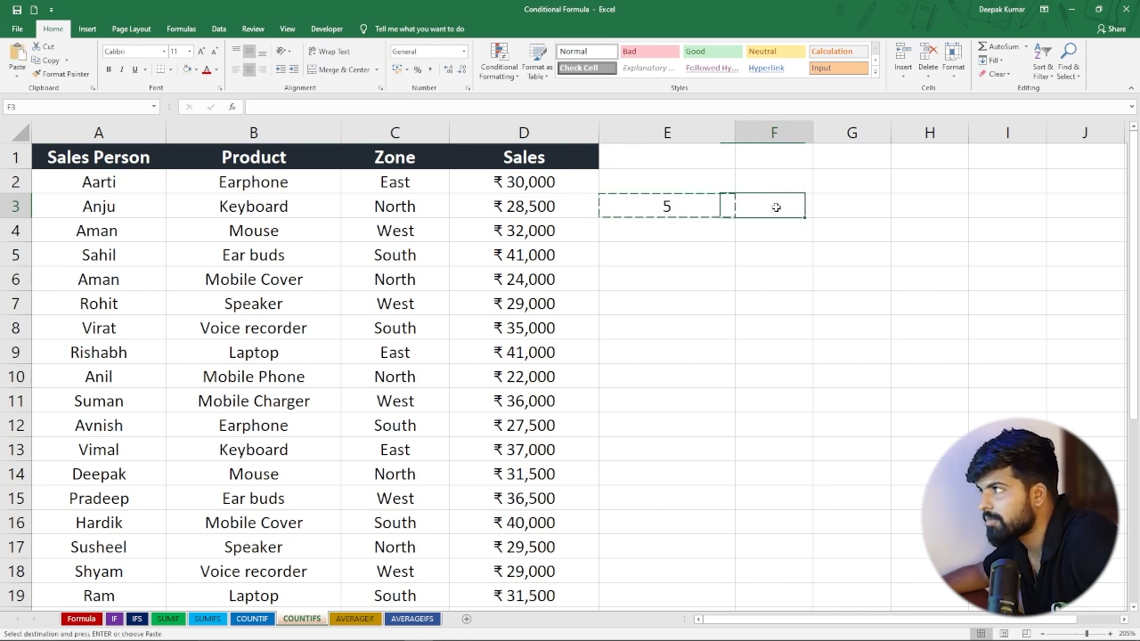
{"action": "key", "text": "ctrl+v"}
{"action": "left_click", "coordinate": [773, 246]}
{"action": "left_click", "coordinate": [772, 205]}
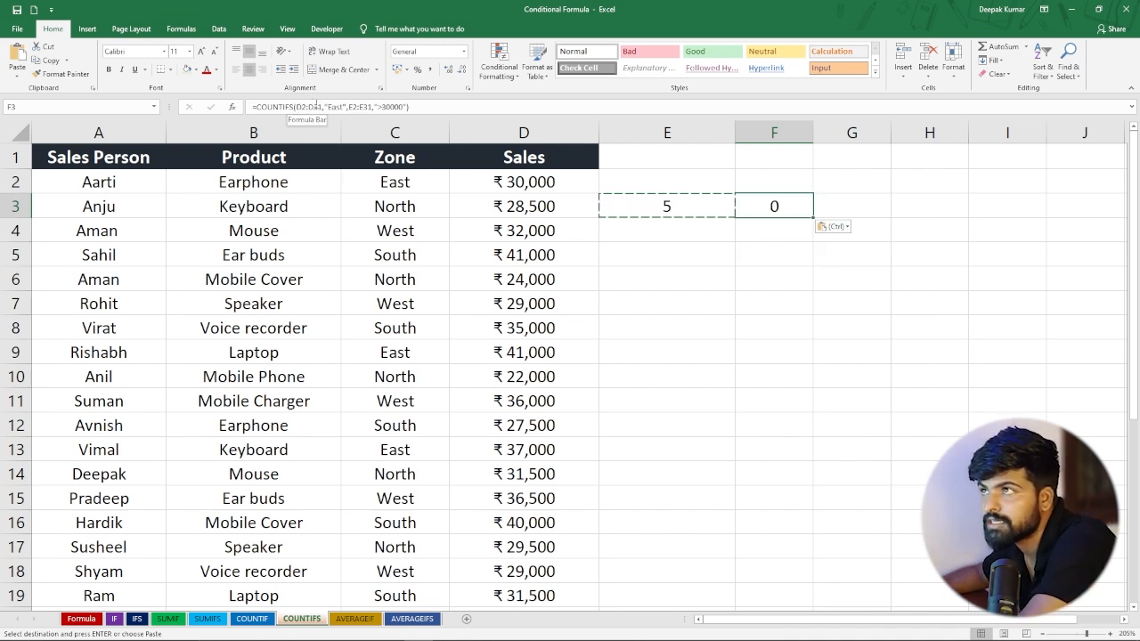
{"action": "left_click", "coordinate": [660, 206]}
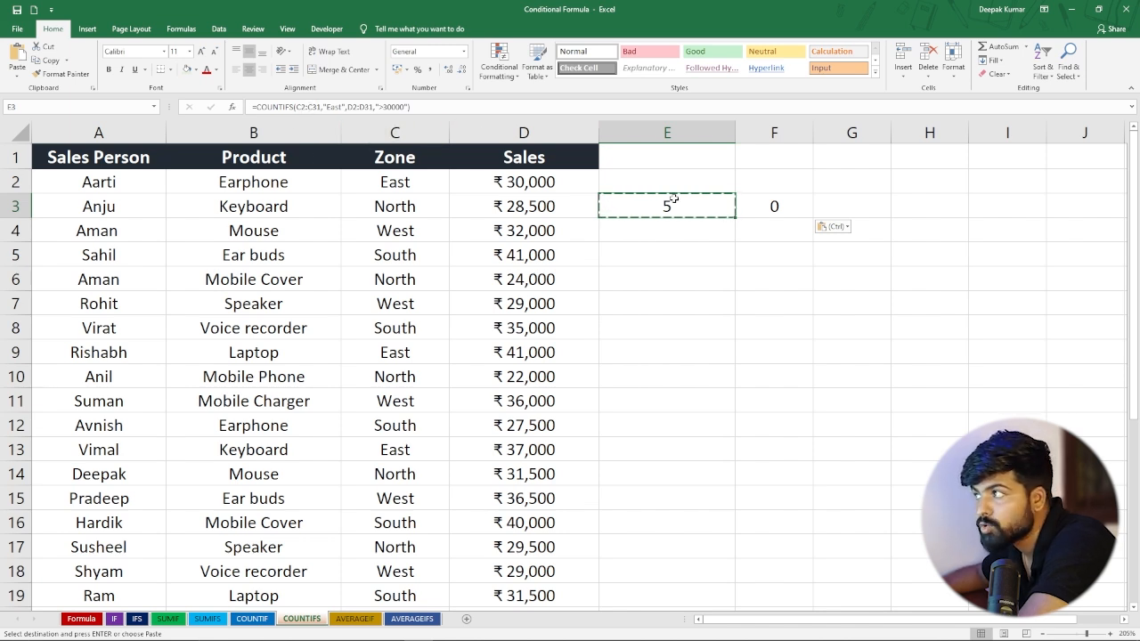
{"action": "left_click", "coordinate": [757, 200]}
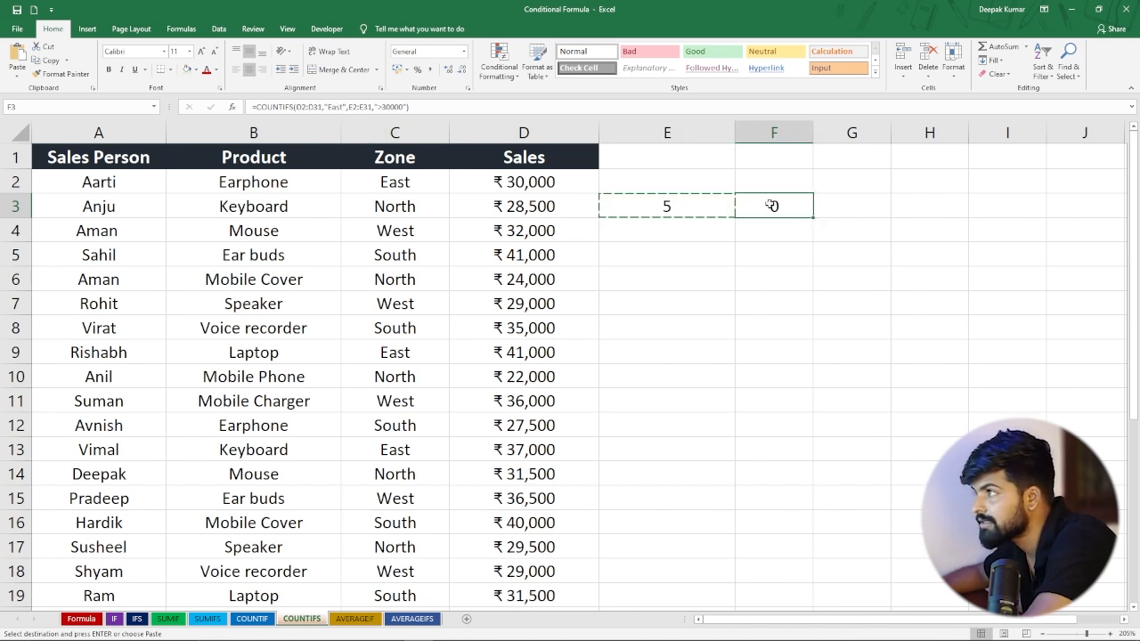
{"action": "key", "text": "Delete"}
Step: Make both ranges in E3's COUNTIFS formula absolute, as $C$2:$C$31 and $D$2:$D$31, and enter it
{"action": "left_click", "coordinate": [662, 204]}
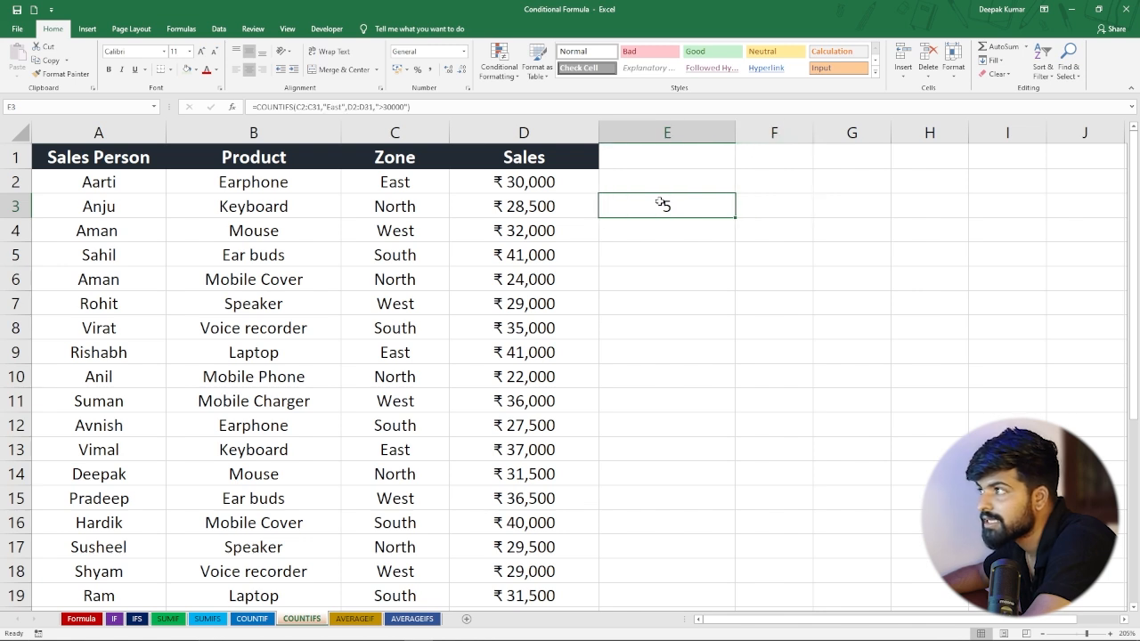
{"action": "left_click", "coordinate": [303, 105]}
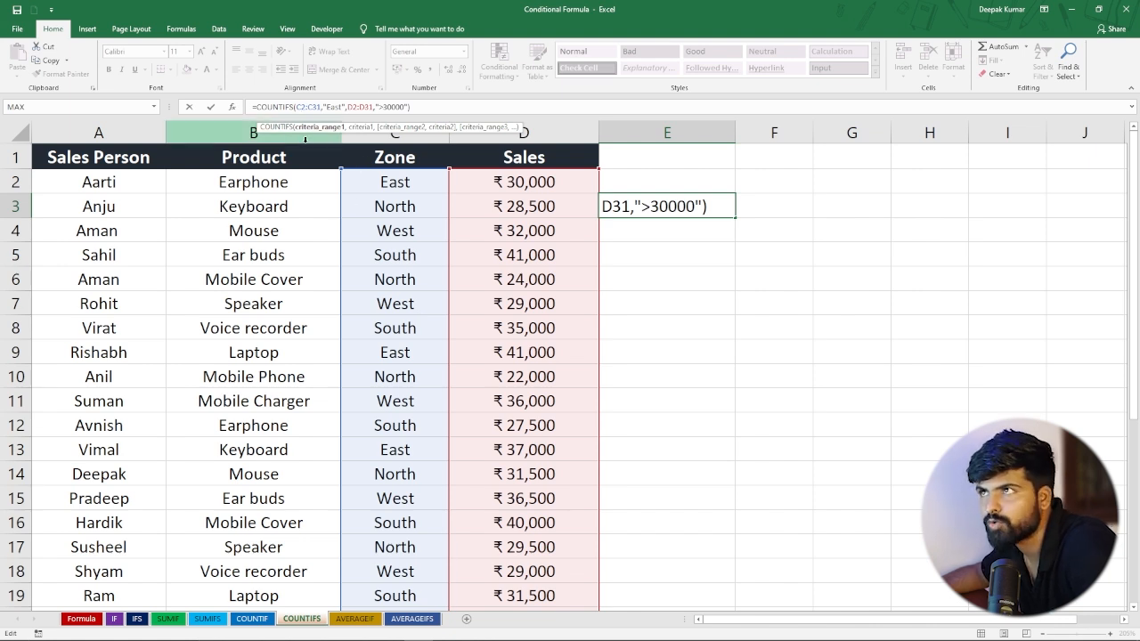
{"action": "double_click", "coordinate": [305, 107]}
{"action": "key", "text": "F4"}
{"action": "double_click", "coordinate": [323, 107]}
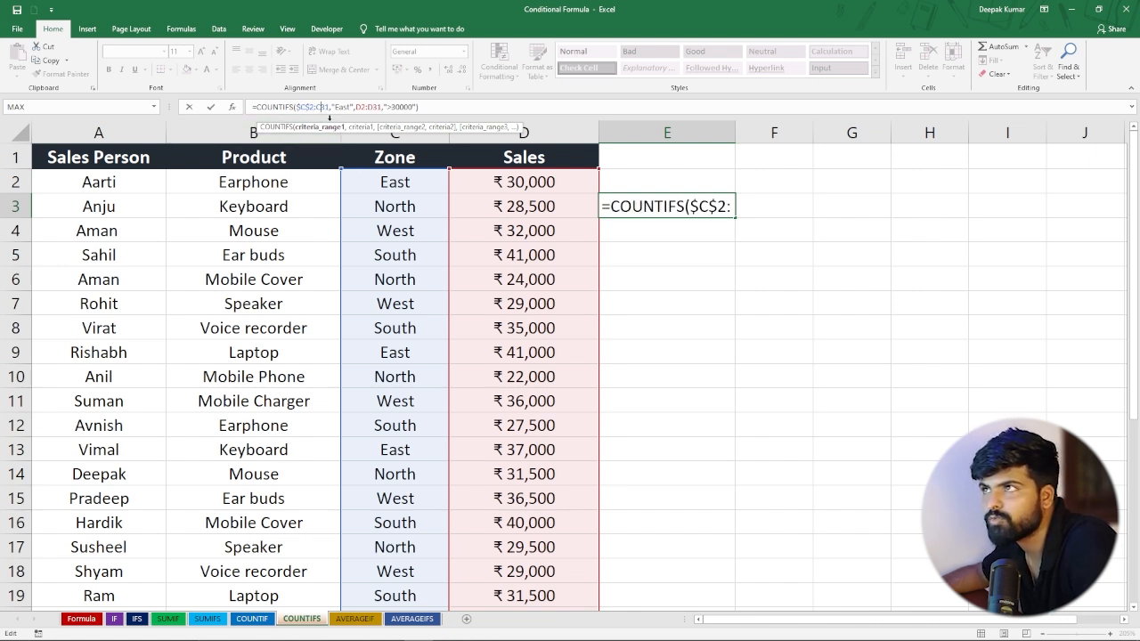
{"action": "key", "text": "F4"}
{"action": "double_click", "coordinate": [370, 107]}
{"action": "key", "text": "F4"}
{"action": "double_click", "coordinate": [393, 107]}
{"action": "key", "text": "F4"}
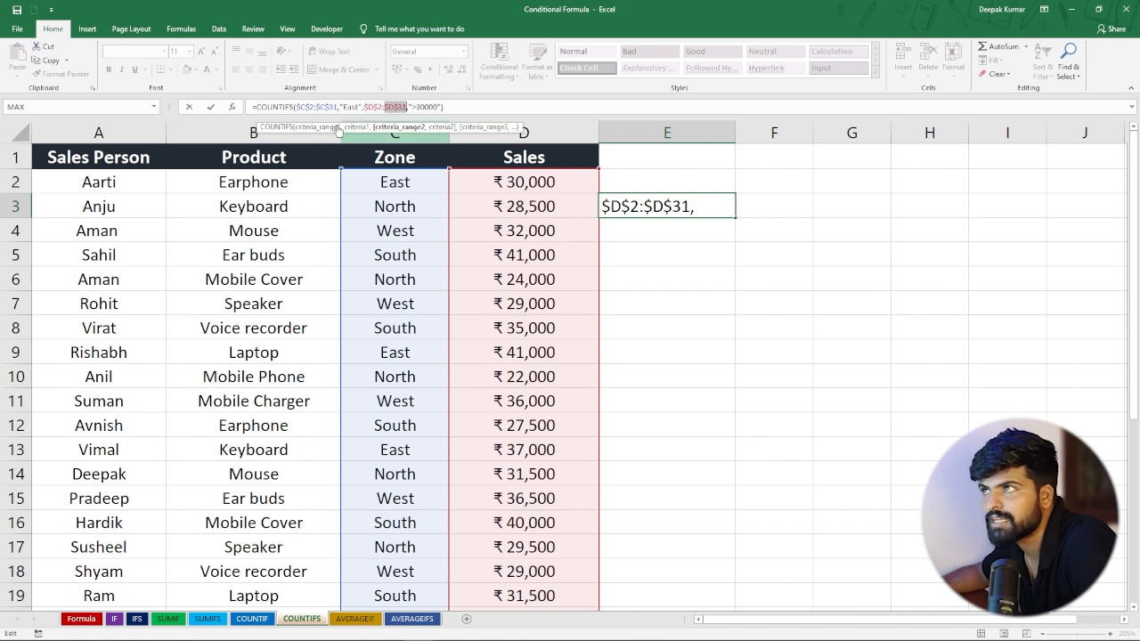
{"action": "left_click", "coordinate": [466, 105]}
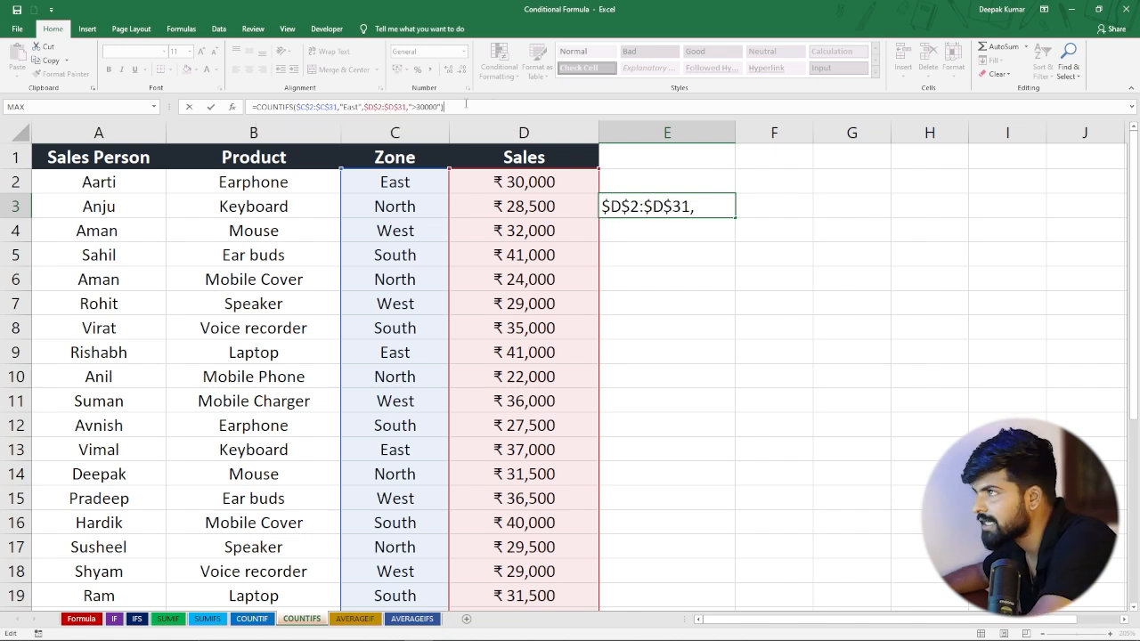
{"action": "key", "text": "Return"}
Step: Copy the absolute-reference COUNTIFS formula from E3 into F3, E4 and F4
{"action": "left_click", "coordinate": [665, 206]}
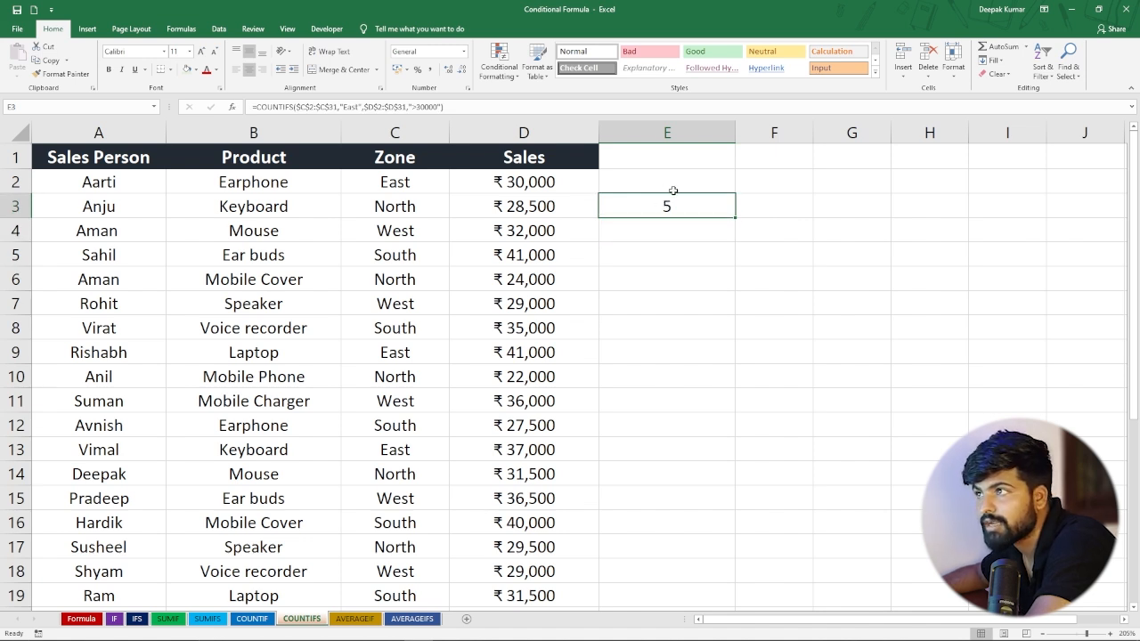
{"action": "key", "text": "ctrl+c"}
{"action": "left_click", "coordinate": [766, 204]}
{"action": "key", "text": "ctrl+v"}
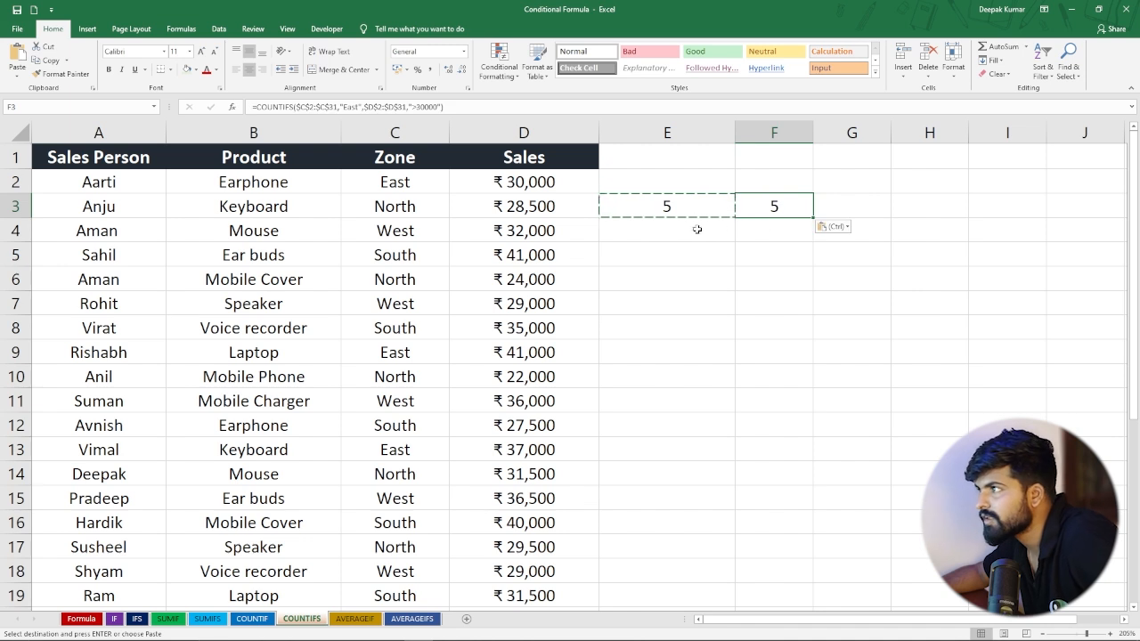
{"action": "left_click", "coordinate": [693, 227]}
{"action": "key", "text": "ctrl+v"}
{"action": "left_click", "coordinate": [759, 231]}
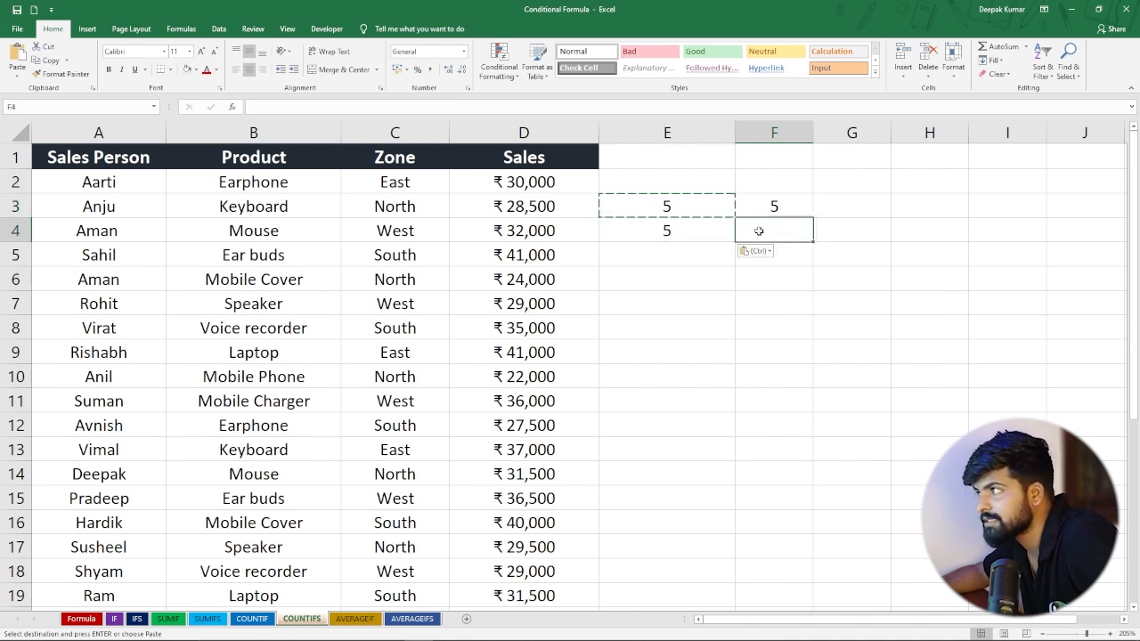
{"action": "key", "text": "ctrl+v"}
{"action": "left_click", "coordinate": [682, 254]}
{"action": "left_click", "coordinate": [688, 210]}
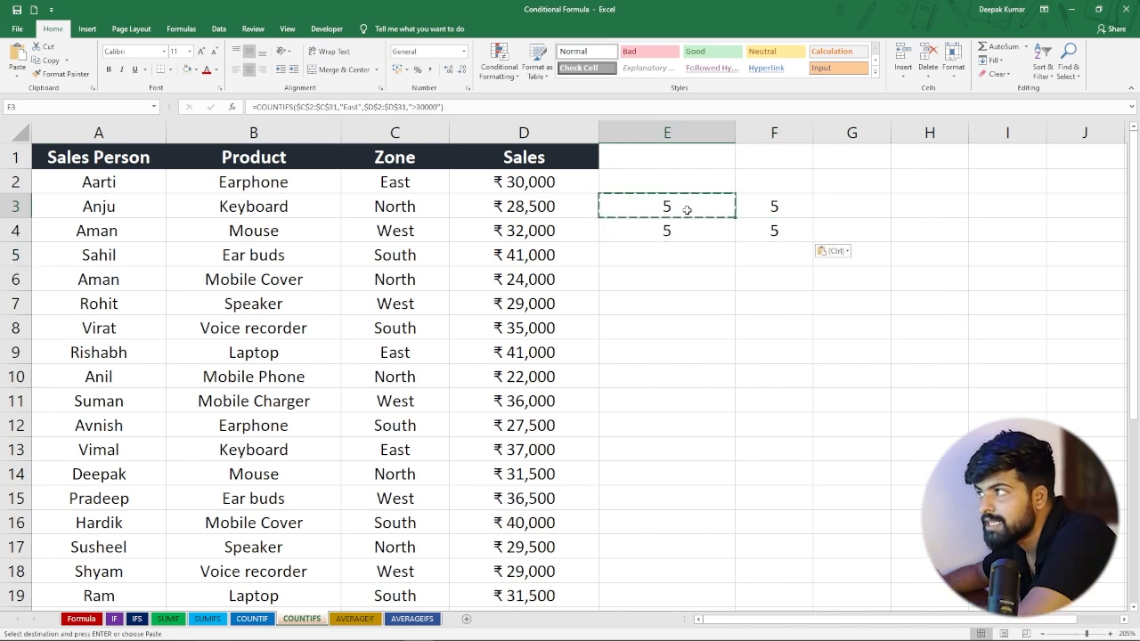
Step: Change the zone criterion of the COUNTIFS formula in F3 to "west" and enter the formula
{"action": "left_click", "coordinate": [772, 206]}
{"action": "double_click", "coordinate": [768, 207]}
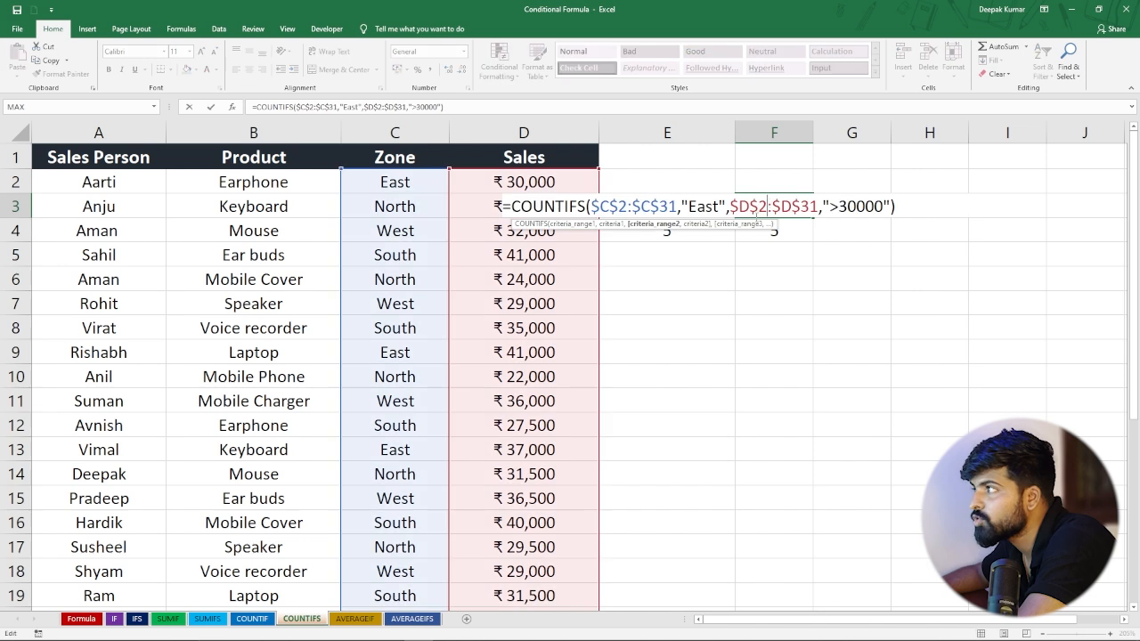
{"action": "left_click", "coordinate": [687, 207]}
{"action": "key", "text": "Delete"}
{"action": "key", "text": "Delete"}
{"action": "key", "text": "Delete"}
{"action": "key", "text": "Delete"}
{"action": "type", "text": "erst"}
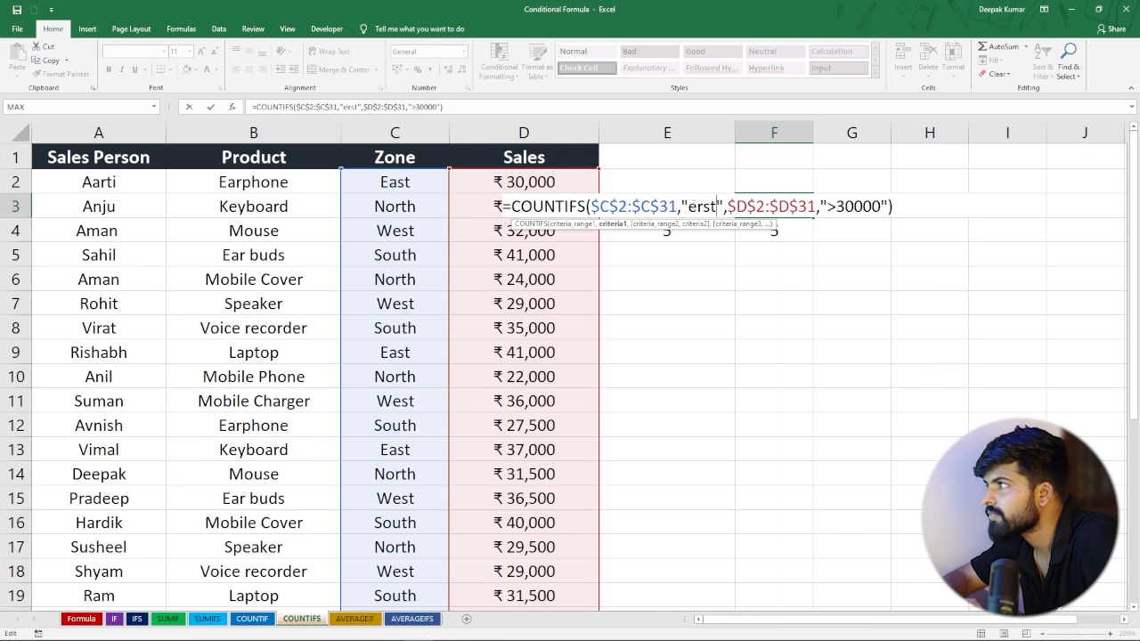
{"action": "key", "text": "BackSpace"}
{"action": "key", "text": "BackSpace"}
{"action": "key", "text": "BackSpace"}
{"action": "key", "text": "BackSpace"}
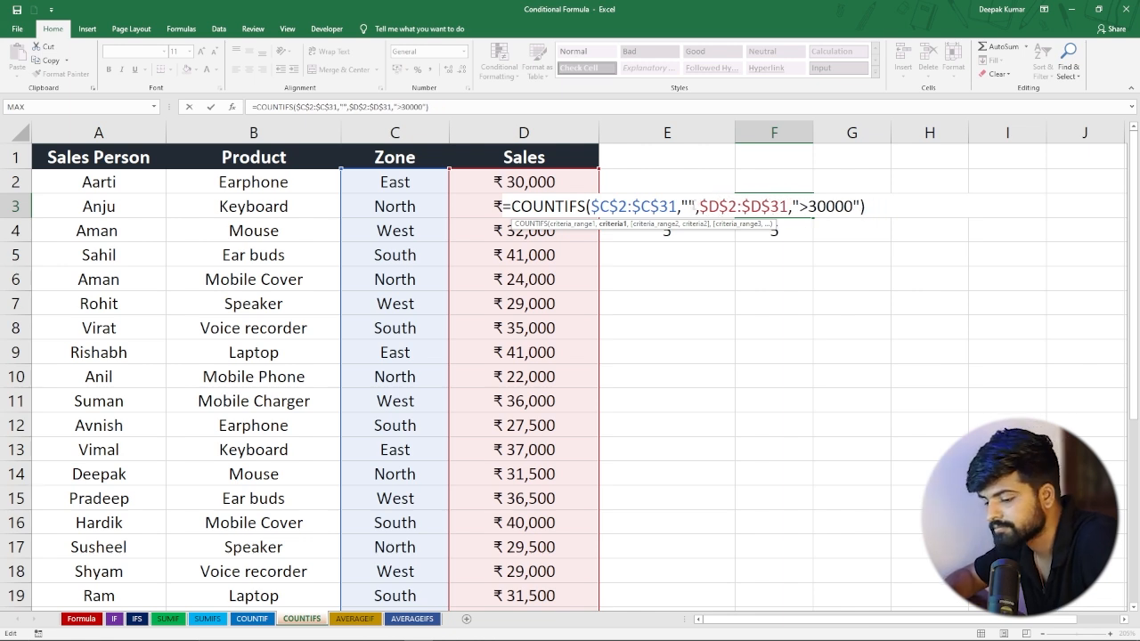
{"action": "type", "text": "we"}
{"action": "type", "text": "st"}
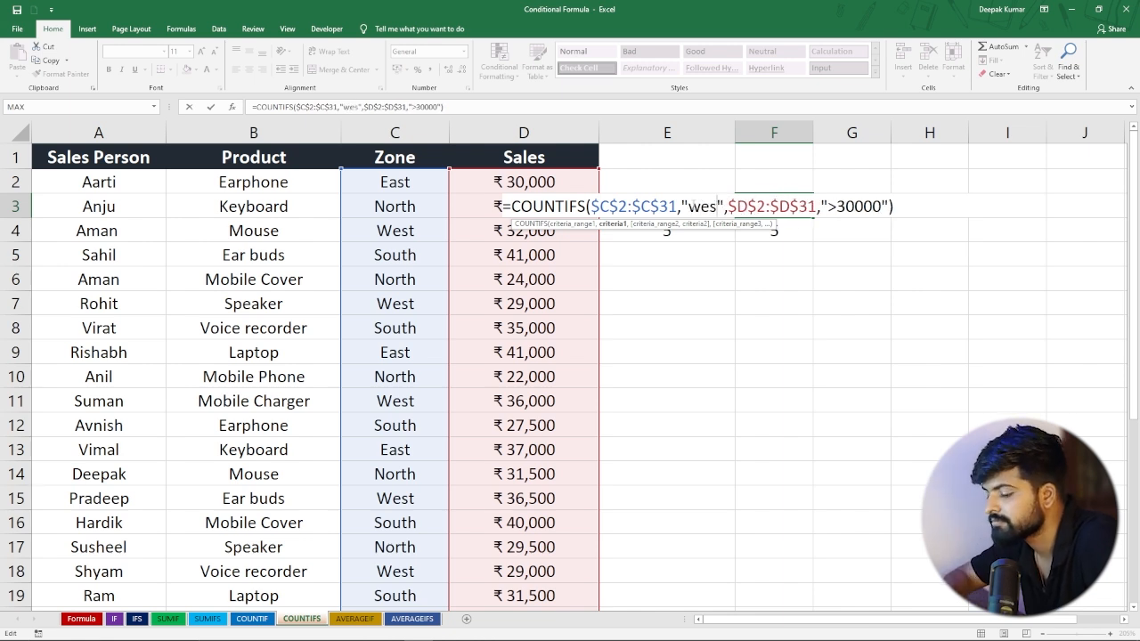
{"action": "key", "text": "Return"}
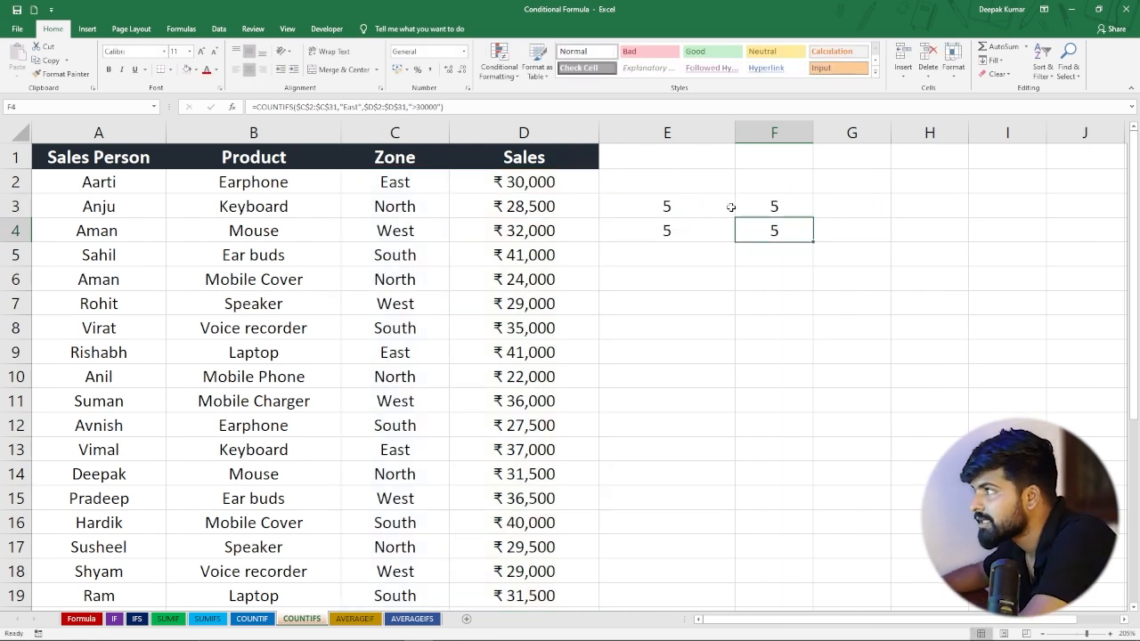
Step: Change the zone criterion of the COUNTIFS formula in E4 to "north" and enter the formula
{"action": "left_click", "coordinate": [665, 232]}
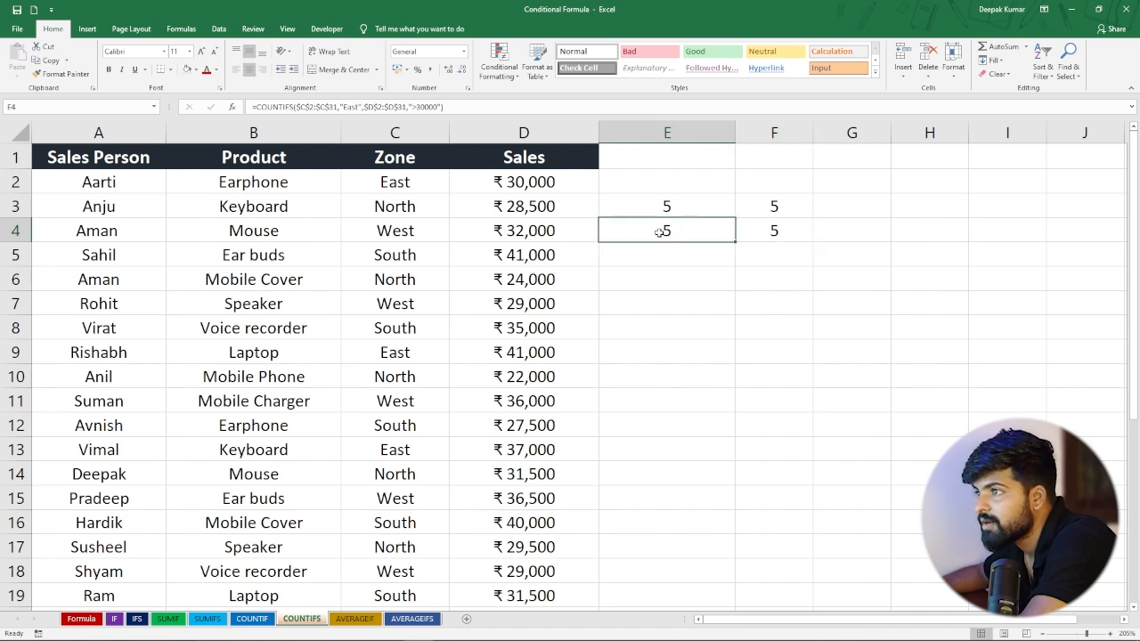
{"action": "double_click", "coordinate": [659, 231]}
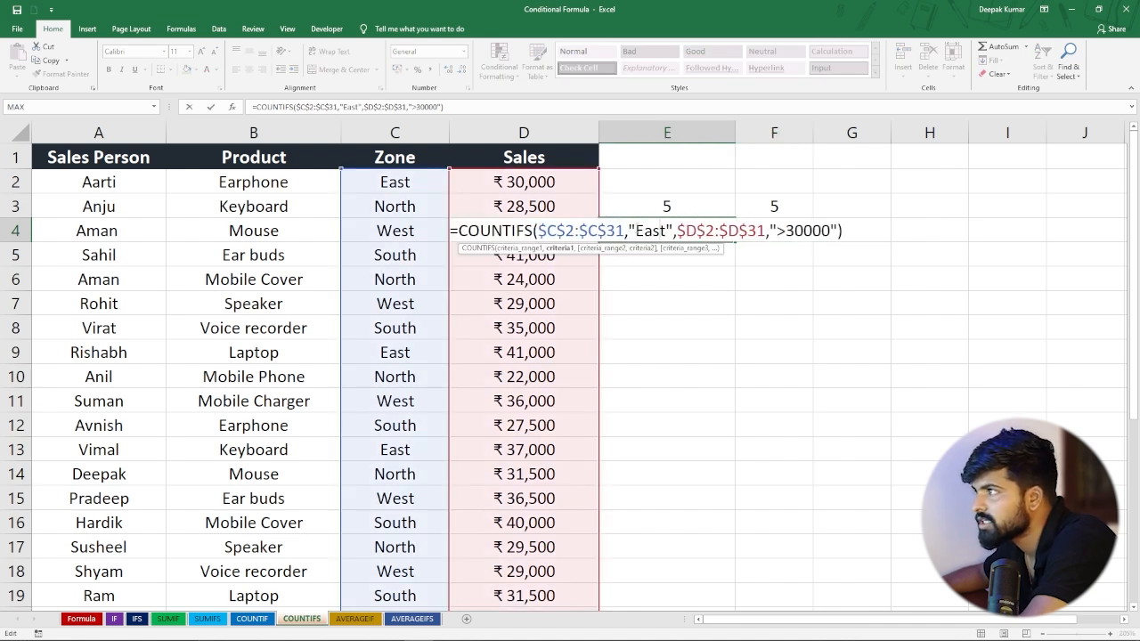
{"action": "key", "text": "Delete"}
{"action": "key", "text": "Delete"}
{"action": "key", "text": "Delete"}
{"action": "key", "text": "Delete"}
{"action": "type", "text": "north"}
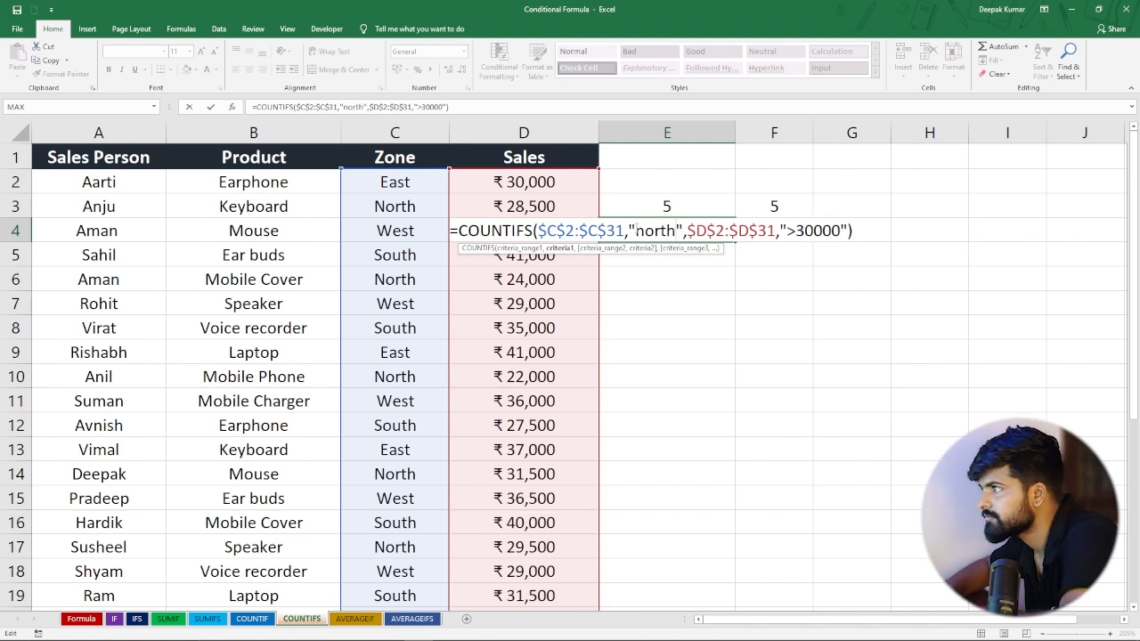
{"action": "key", "text": "Return"}
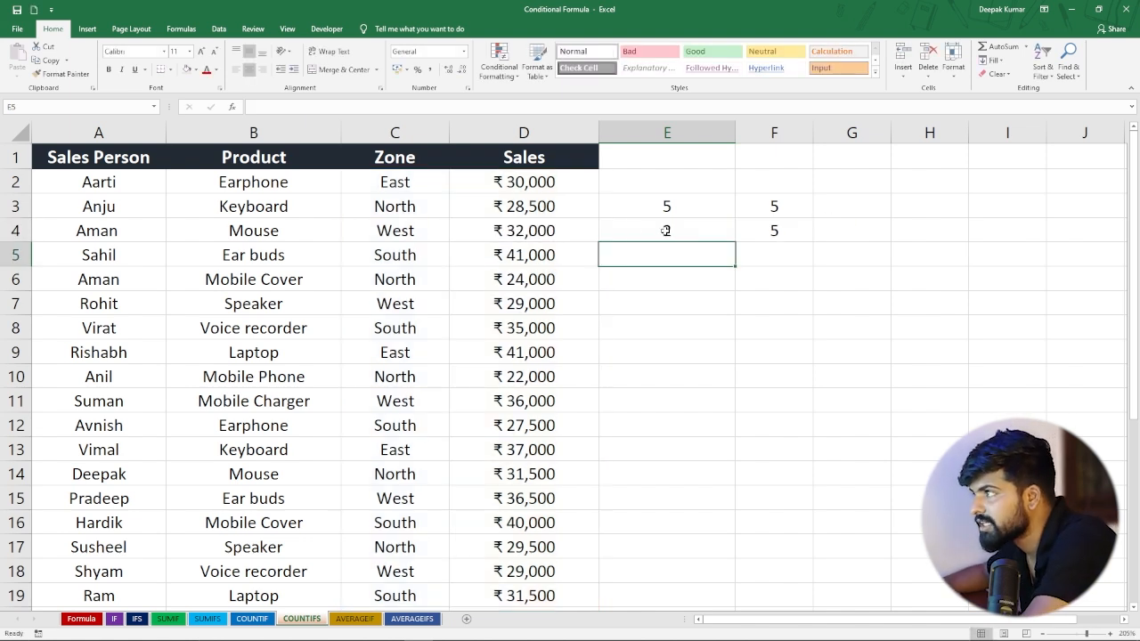
Step: Change the zone criterion of the COUNTIFS formula in F4 to "south", enter it and reselect the cell
{"action": "left_click", "coordinate": [759, 230]}
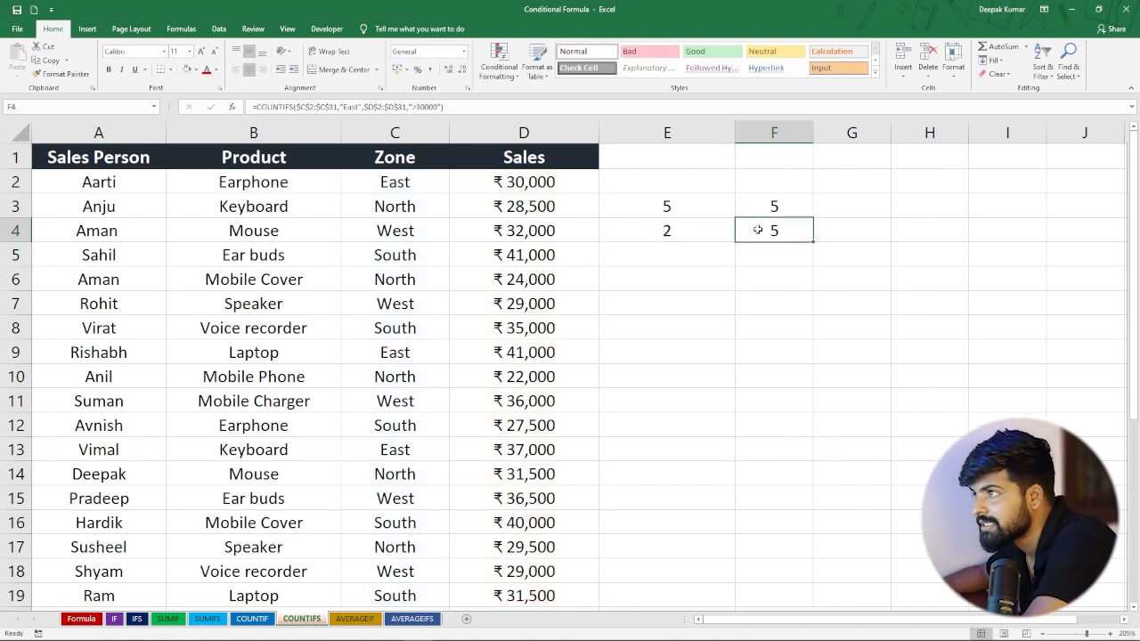
{"action": "double_click", "coordinate": [758, 230]}
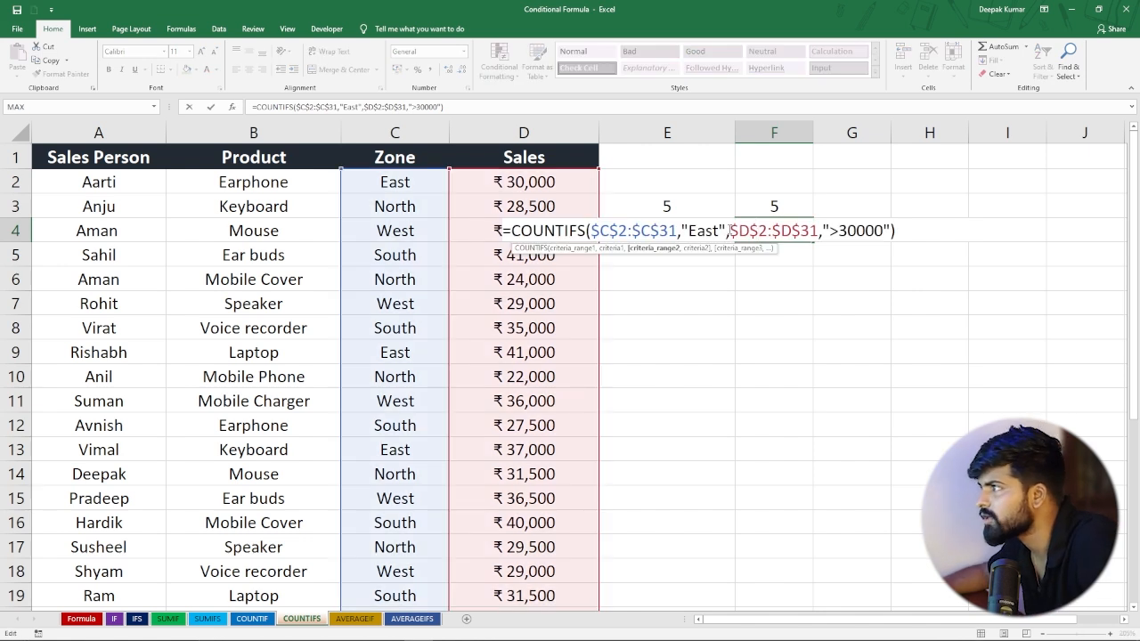
{"action": "left_click", "coordinate": [685, 230]}
{"action": "key", "text": "BackSpace"}
{"action": "key", "text": "BackSpace"}
{"action": "key", "text": "BackSpace"}
{"action": "key", "text": "BackSpace"}
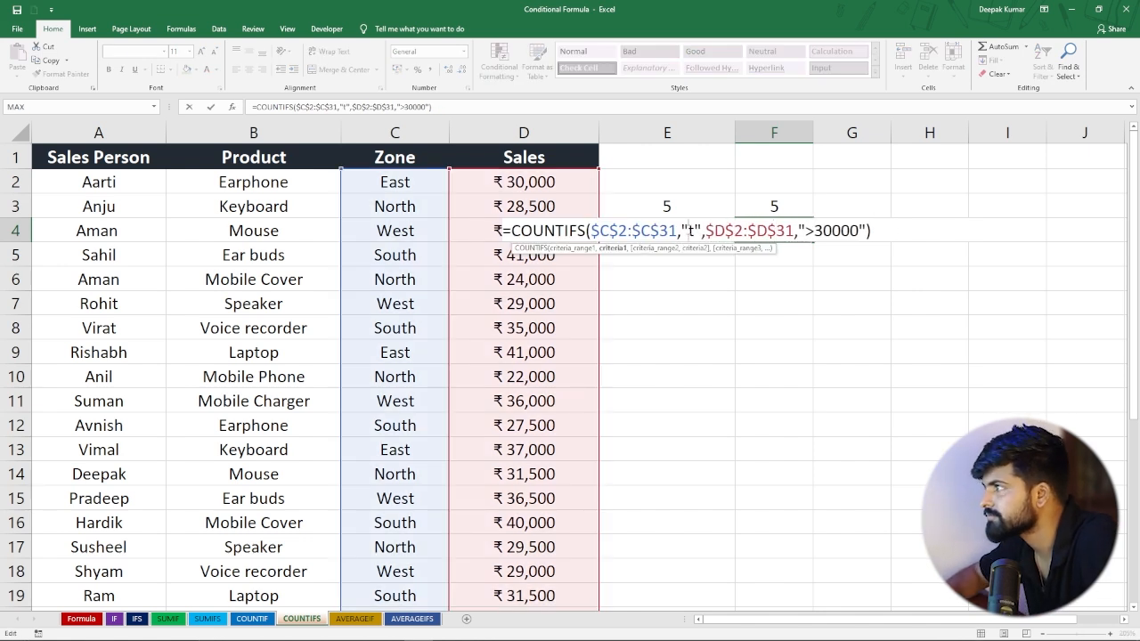
{"action": "type", "text": "south"}
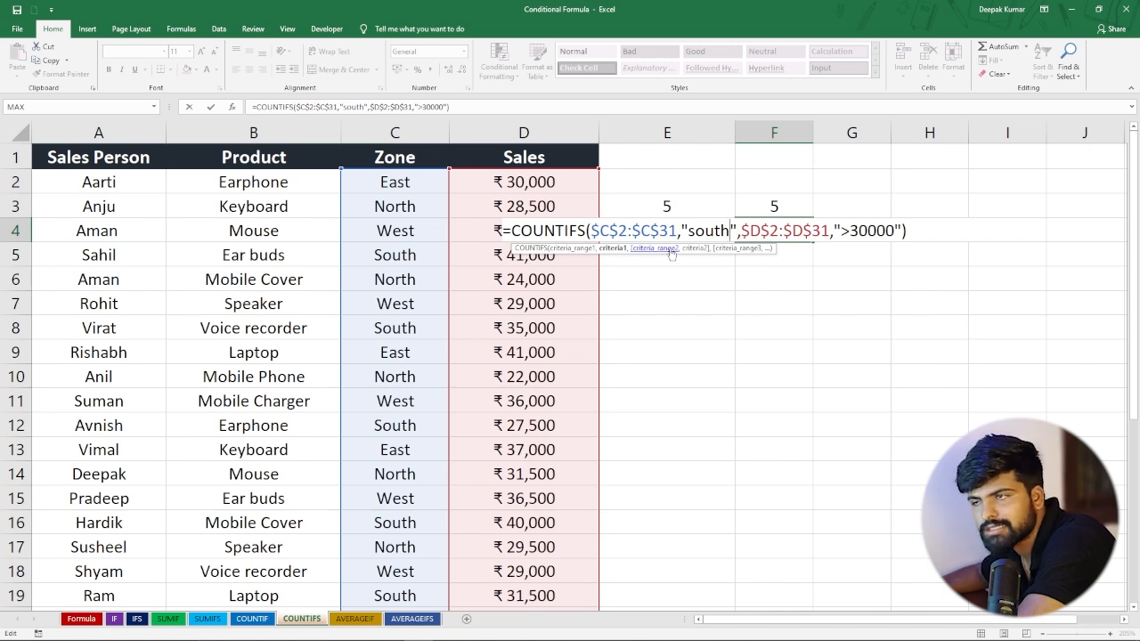
{"action": "key", "text": "Return"}
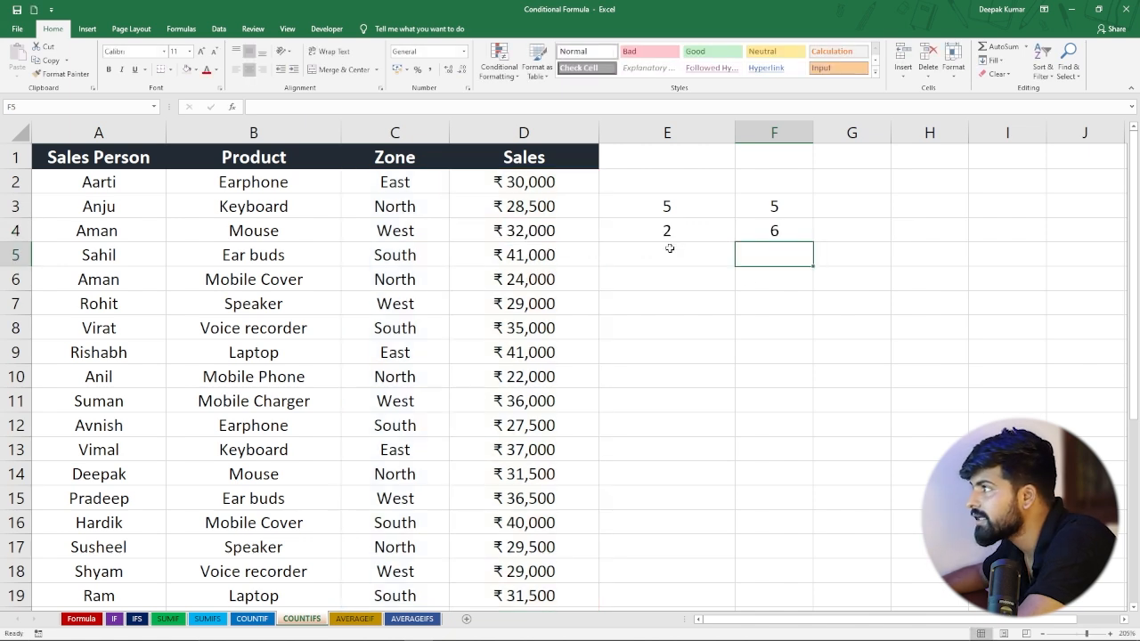
{"action": "left_click", "coordinate": [780, 229]}
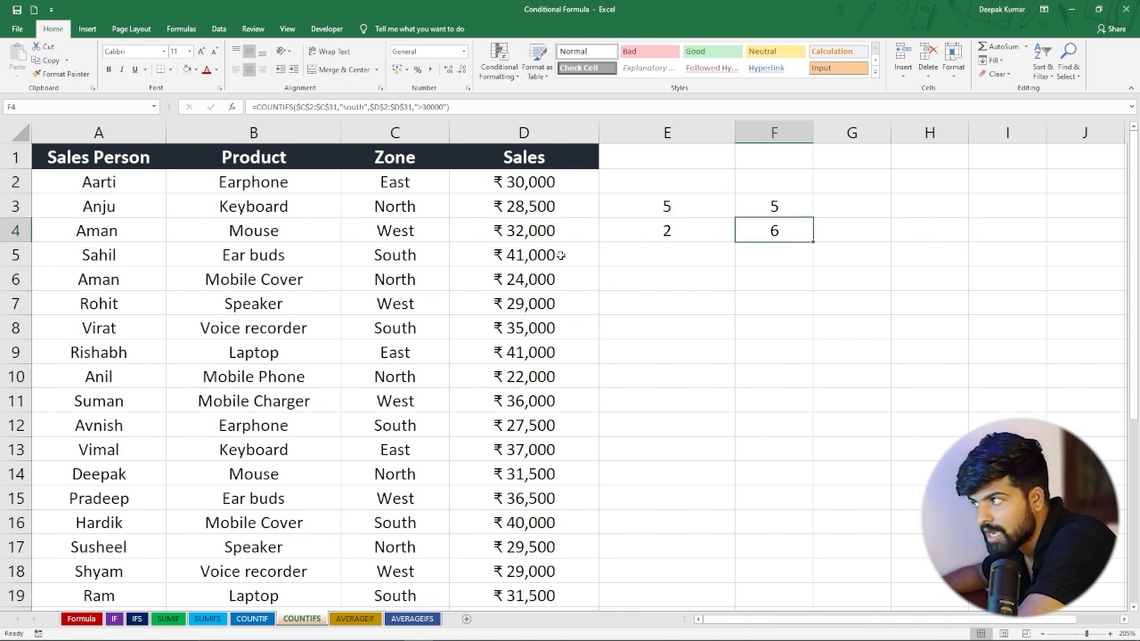
Step: Enter =COUNTIF(D2:D31,">30000") in E6 to count all sales above 30000, and reselect the cell
{"action": "left_click", "coordinate": [647, 278]}
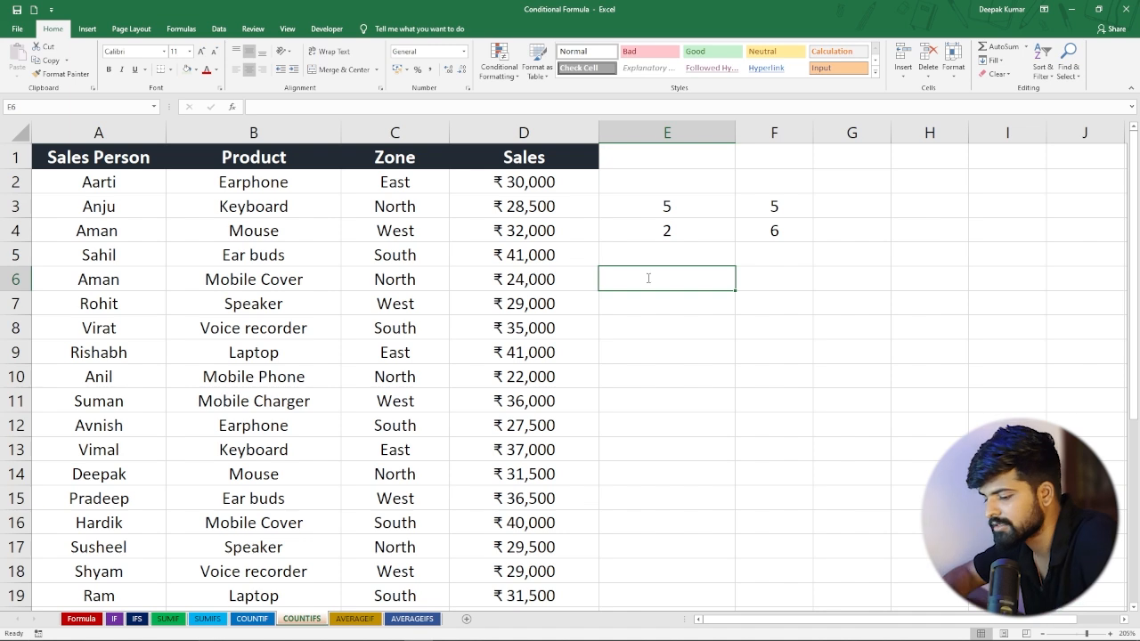
{"action": "type", "text": "=countif"}
{"action": "key", "text": "Tab"}
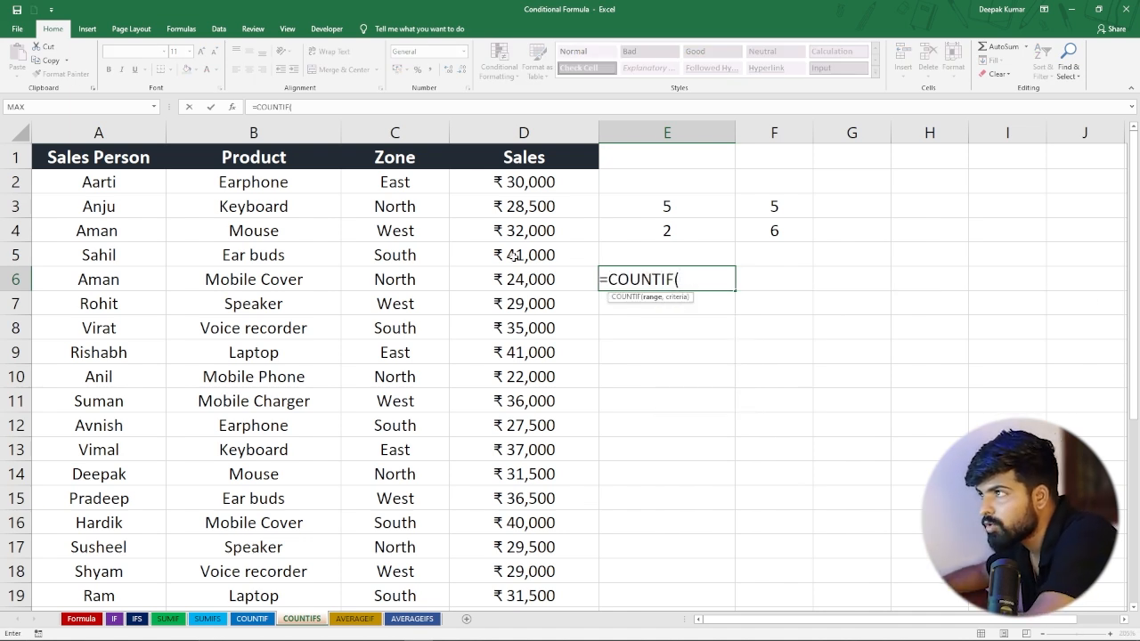
{"action": "left_click_drag", "start_coordinate": [540, 187], "coordinate": [523, 573]}
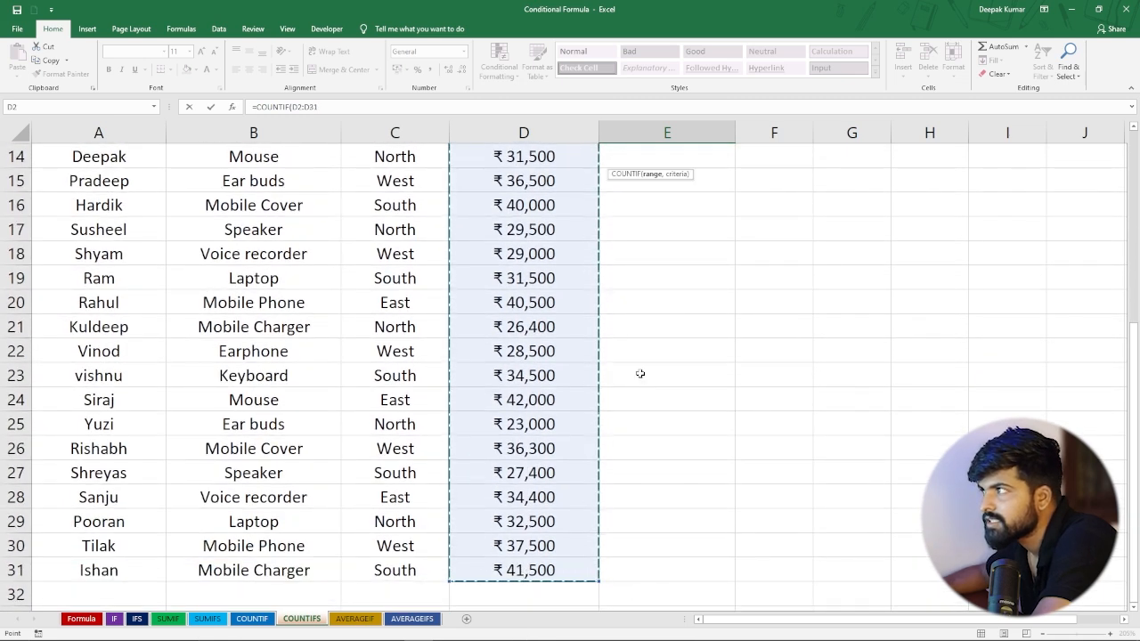
{"action": "scroll", "coordinate": [642, 357], "scroll_direction": "up", "scroll_amount": 5}
{"action": "type", "text": ","}
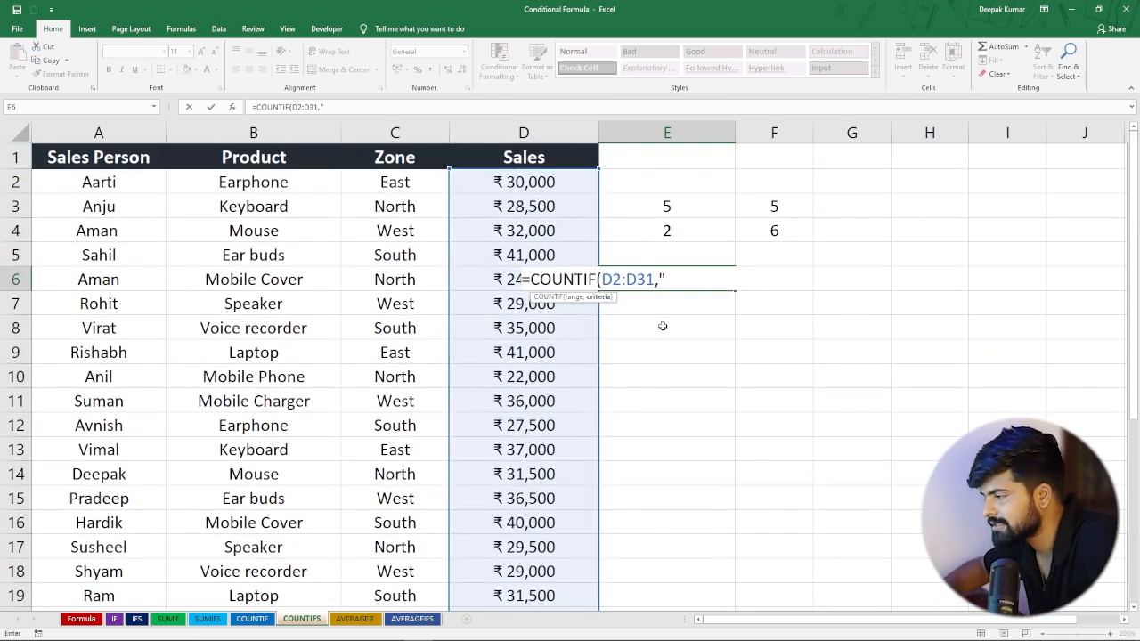
{"action": "type", "text": "\">30000"}
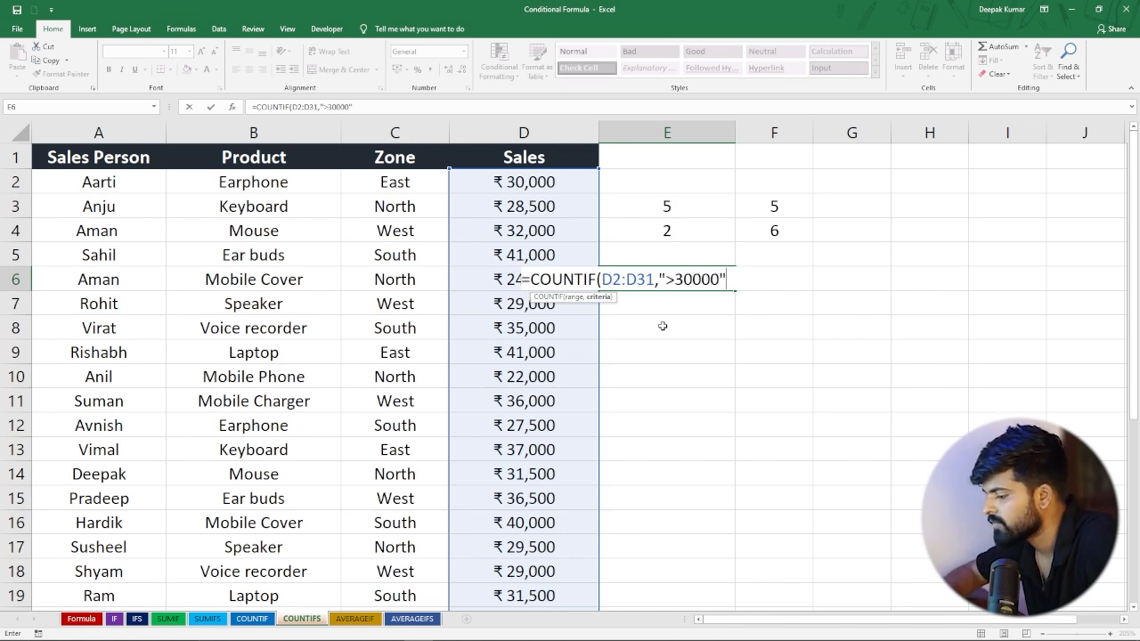
{"action": "type", "text": "\")"}
{"action": "key", "text": "Return"}
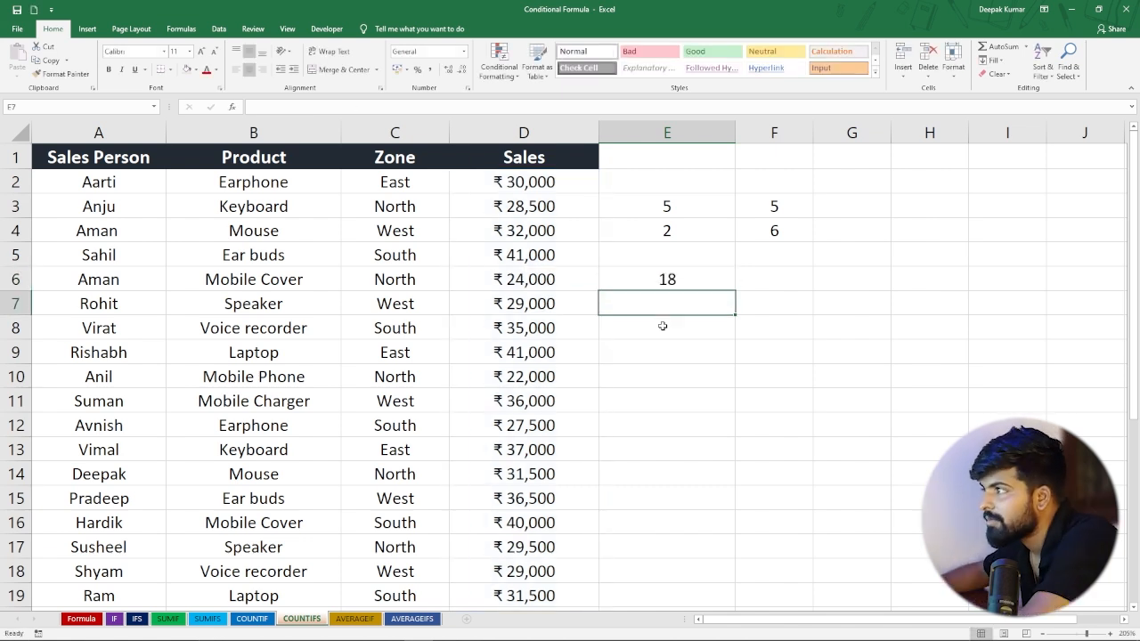
{"action": "left_click", "coordinate": [657, 279]}
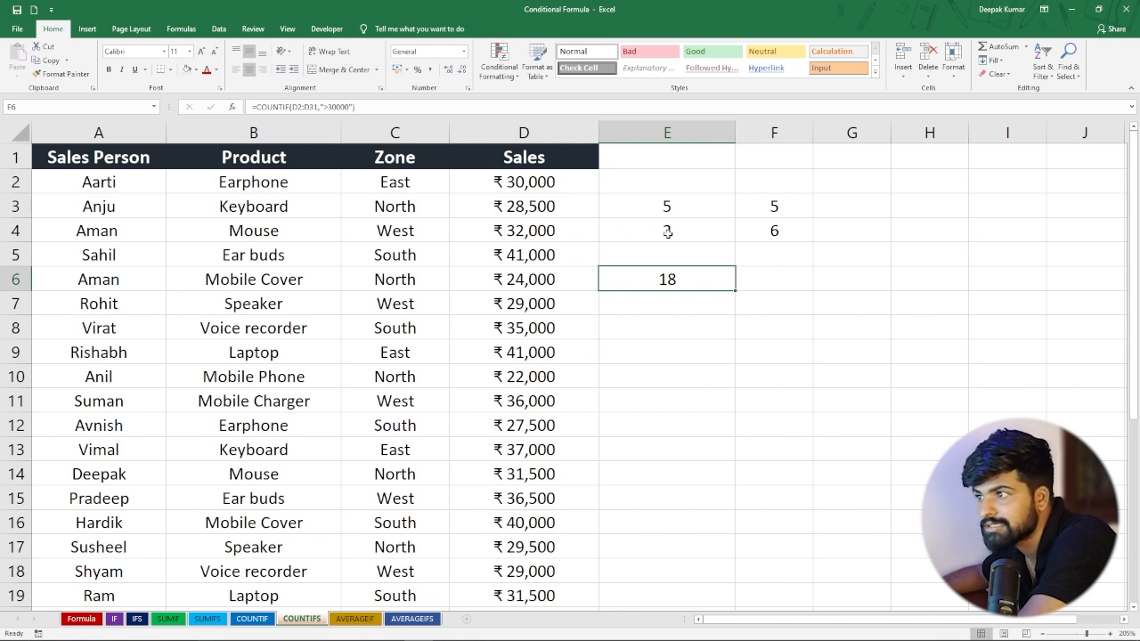
Step: Set the sales value in D6 to 34000 and check the formula results in E4 and E6
{"action": "left_click", "coordinate": [524, 280]}
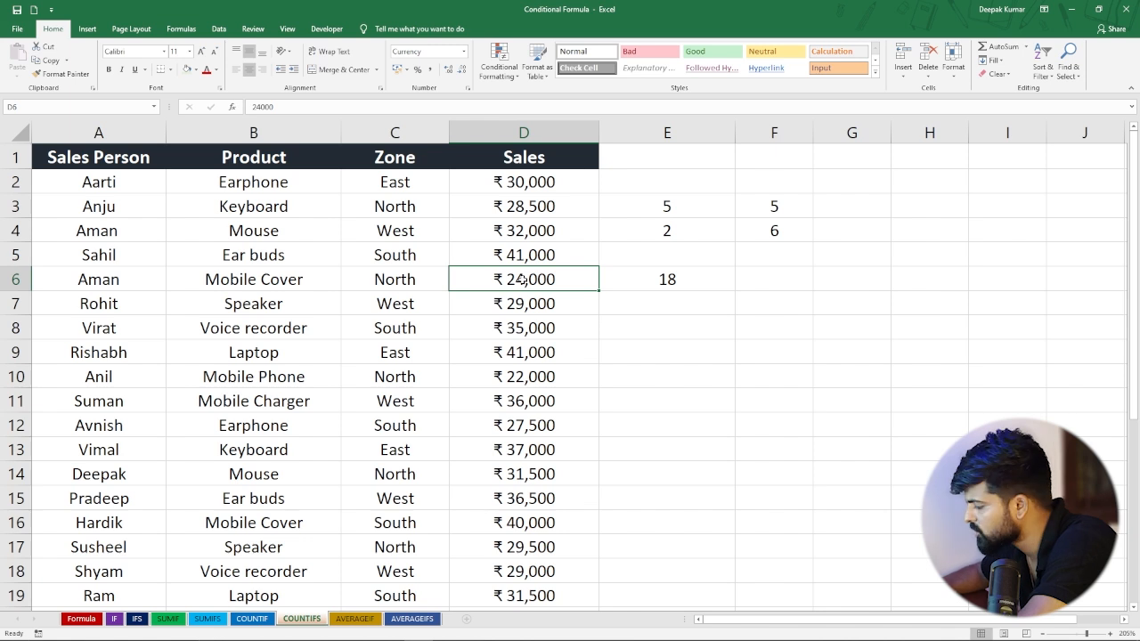
{"action": "type", "text": "34000"}
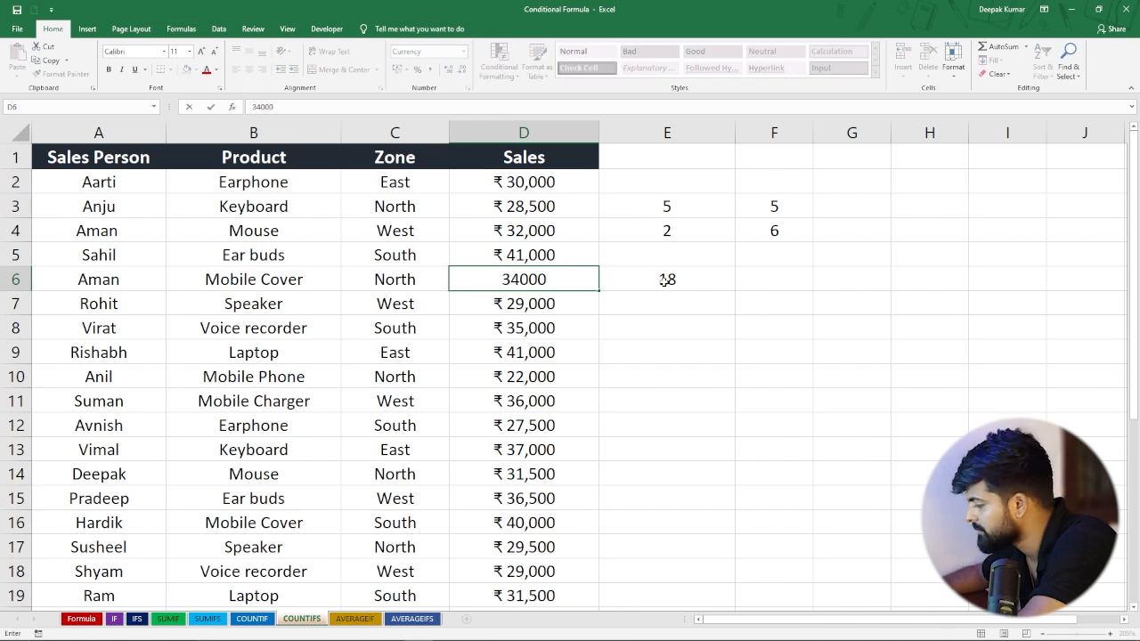
{"action": "key", "text": "Return"}
{"action": "left_click", "coordinate": [655, 231]}
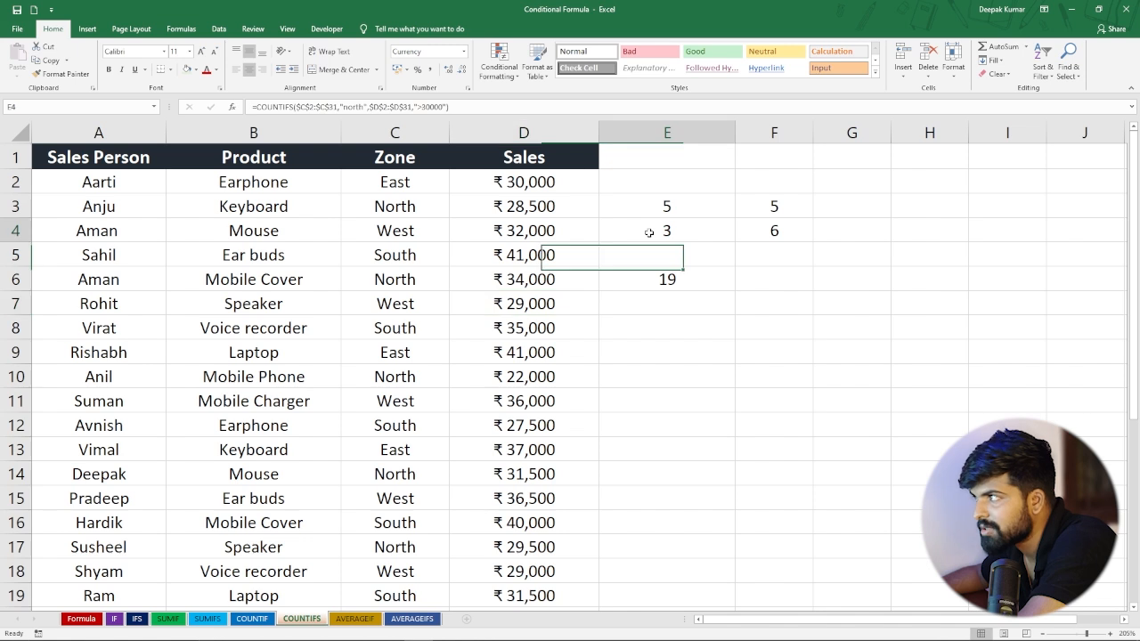
{"action": "left_click", "coordinate": [638, 281]}
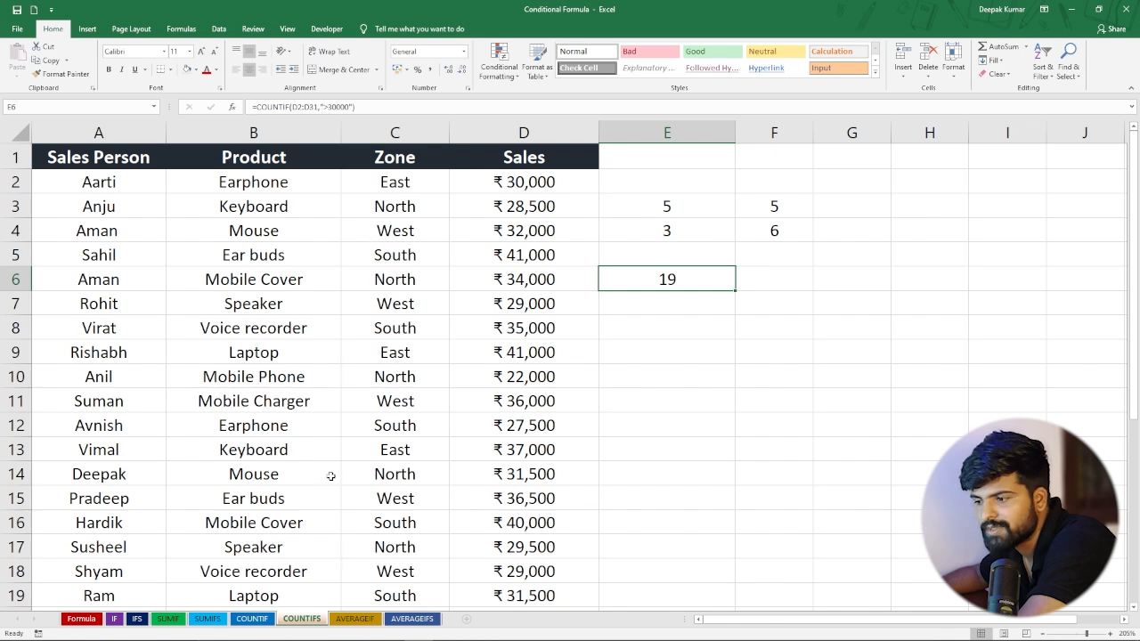
Step: Open the AVERAGEIF sheet and select the empty cell E4 beside the sales table
{"action": "left_click", "coordinate": [355, 618]}
{"action": "scroll", "coordinate": [478, 289], "scroll_direction": "up", "scroll_amount": 5}
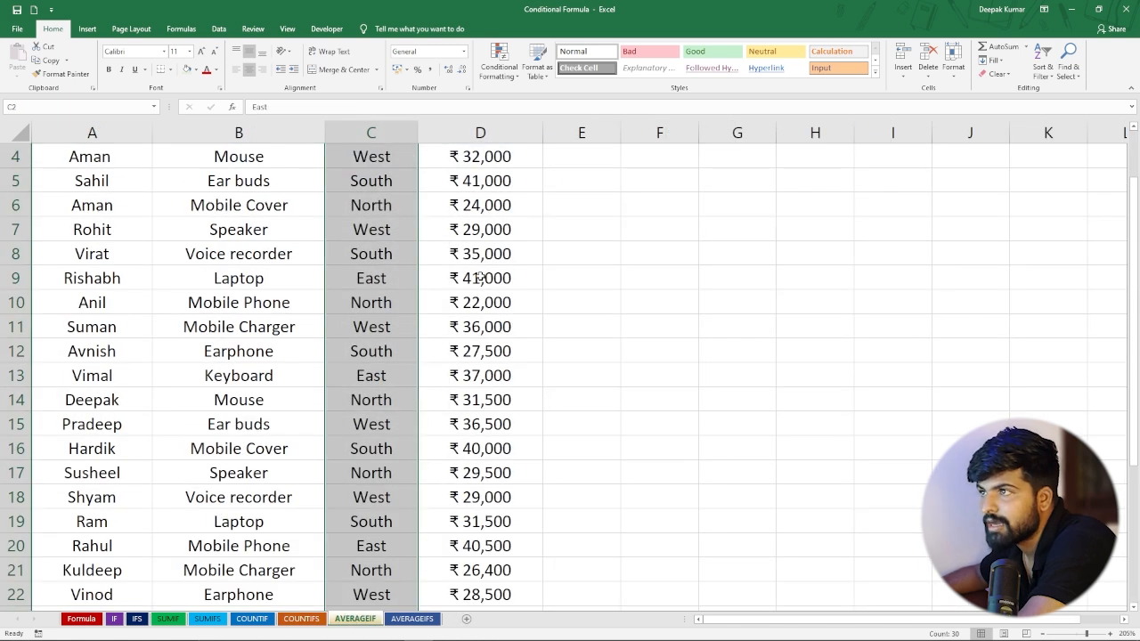
{"action": "scroll", "coordinate": [481, 278], "scroll_direction": "up", "scroll_amount": 1}
{"action": "left_click", "coordinate": [600, 224]}
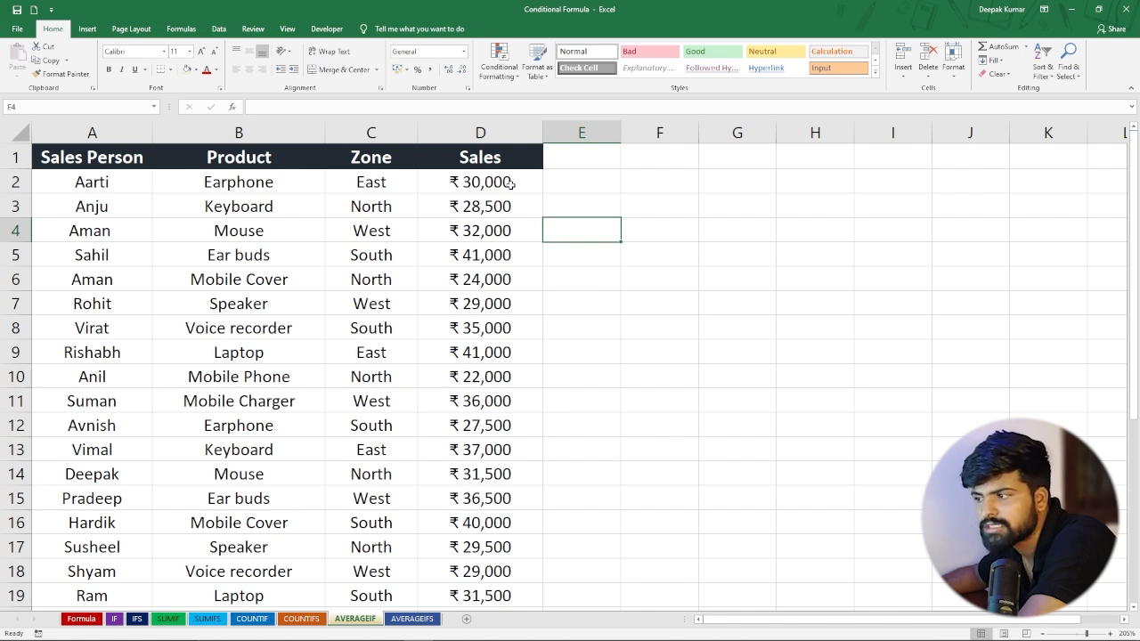
Step: Calculate the average of all sales in D32, below the Sales column, with AVERAGE over D2:D31
{"action": "scroll", "coordinate": [520, 273], "scroll_direction": "down", "scroll_amount": 7}
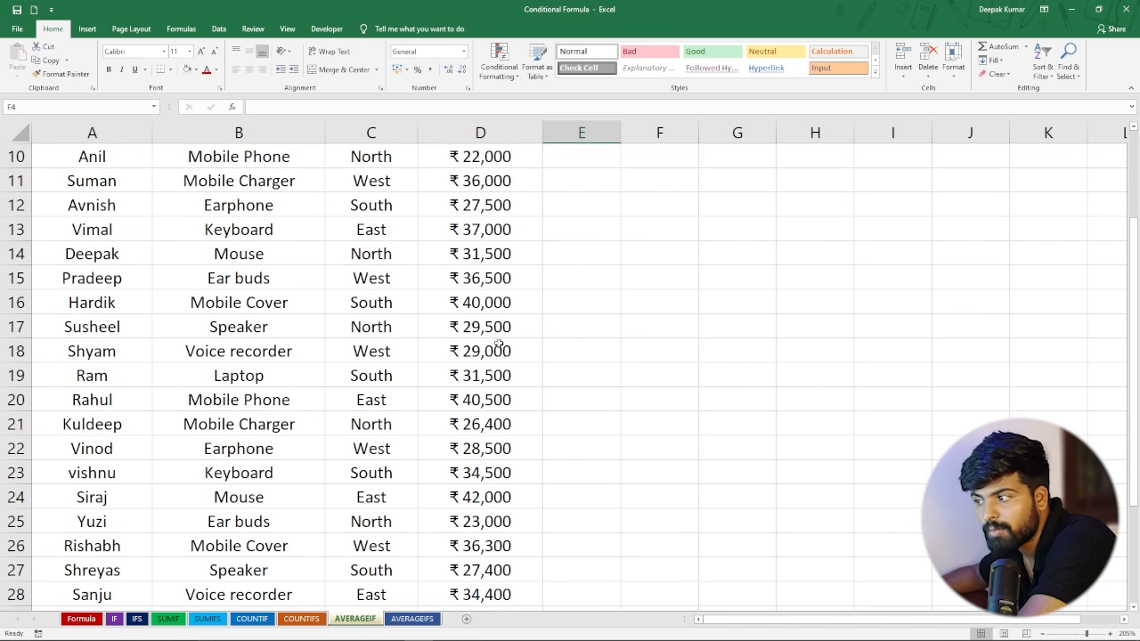
{"action": "left_click", "coordinate": [476, 398]}
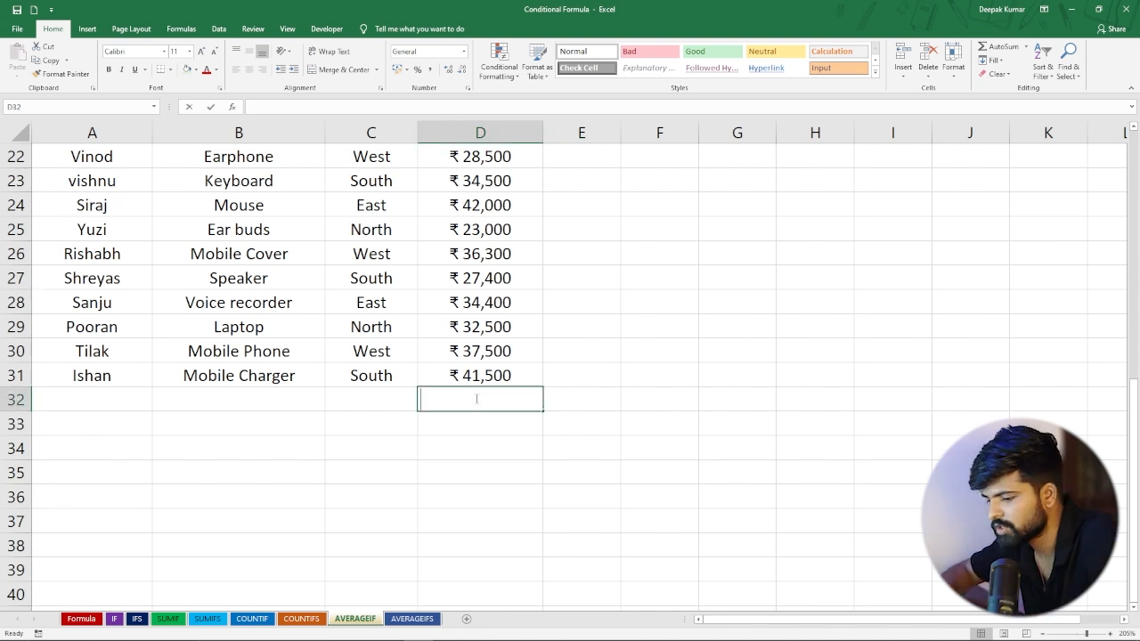
{"action": "type", "text": "=ave"}
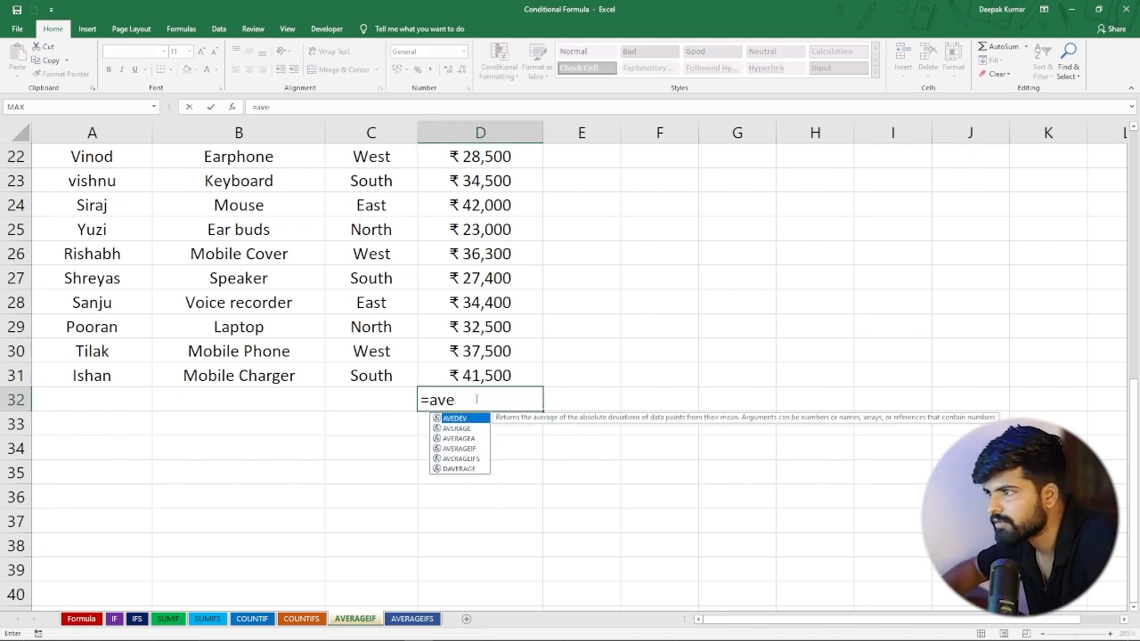
{"action": "type", "text": "ra"}
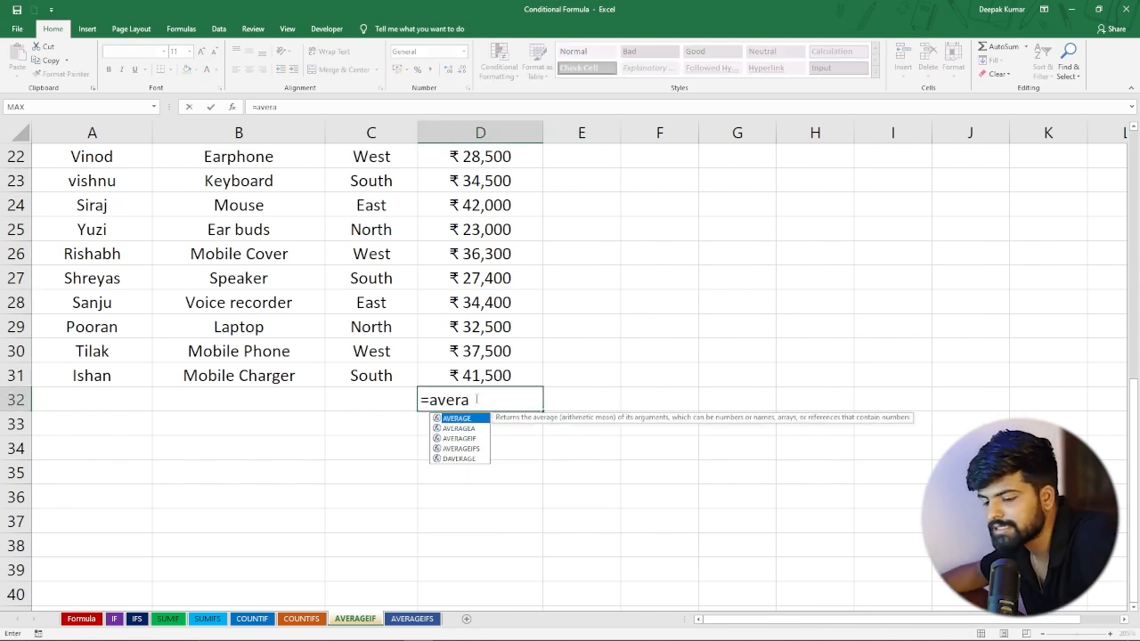
{"action": "key", "text": "Tab"}
{"action": "scroll", "coordinate": [502, 323], "scroll_direction": "up", "scroll_amount": 7}
{"action": "left_click", "coordinate": [464, 180]}
{"action": "left_click_drag", "start_coordinate": [473, 228], "coordinate": [495, 545]}
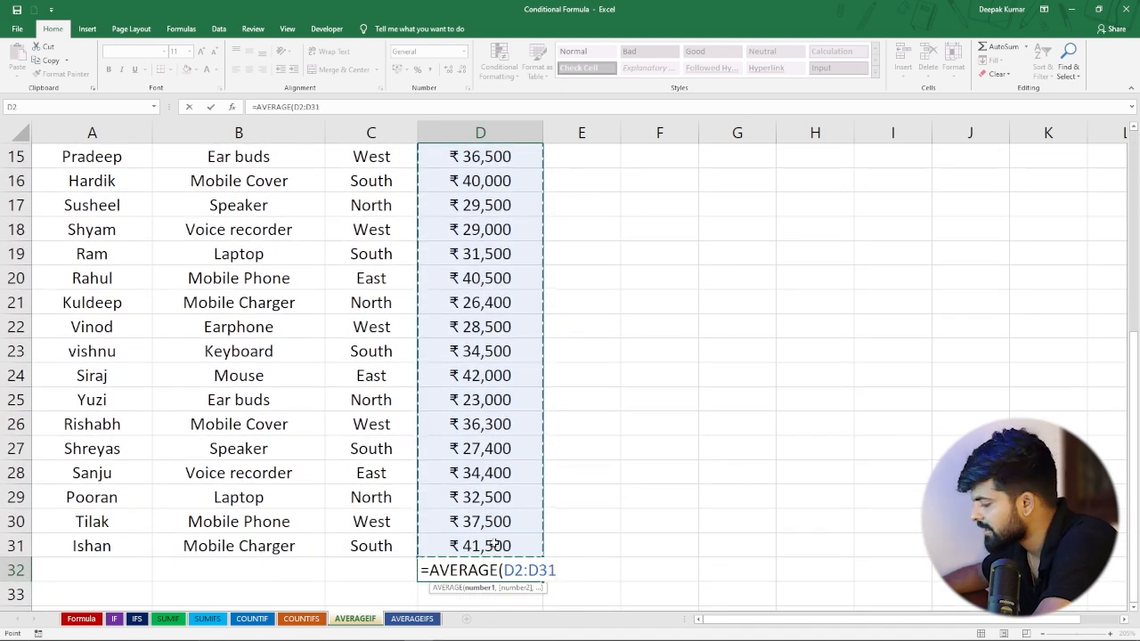
{"action": "key", "text": "Return"}
{"action": "left_click", "coordinate": [479, 561]}
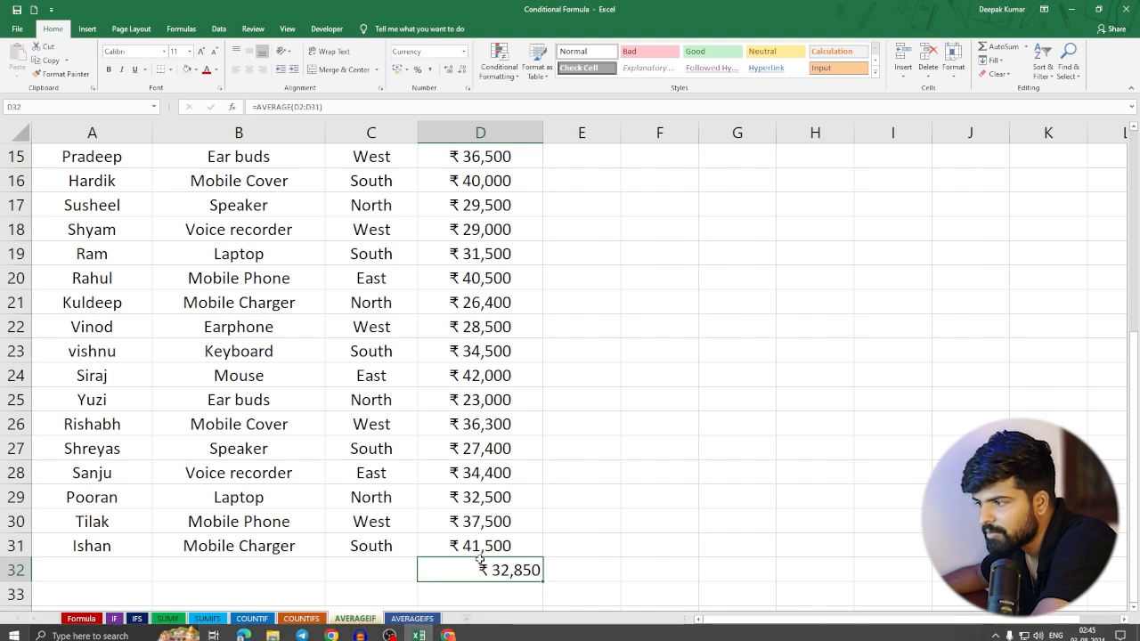
{"action": "scroll", "coordinate": [504, 537], "scroll_direction": "up", "scroll_amount": 5}
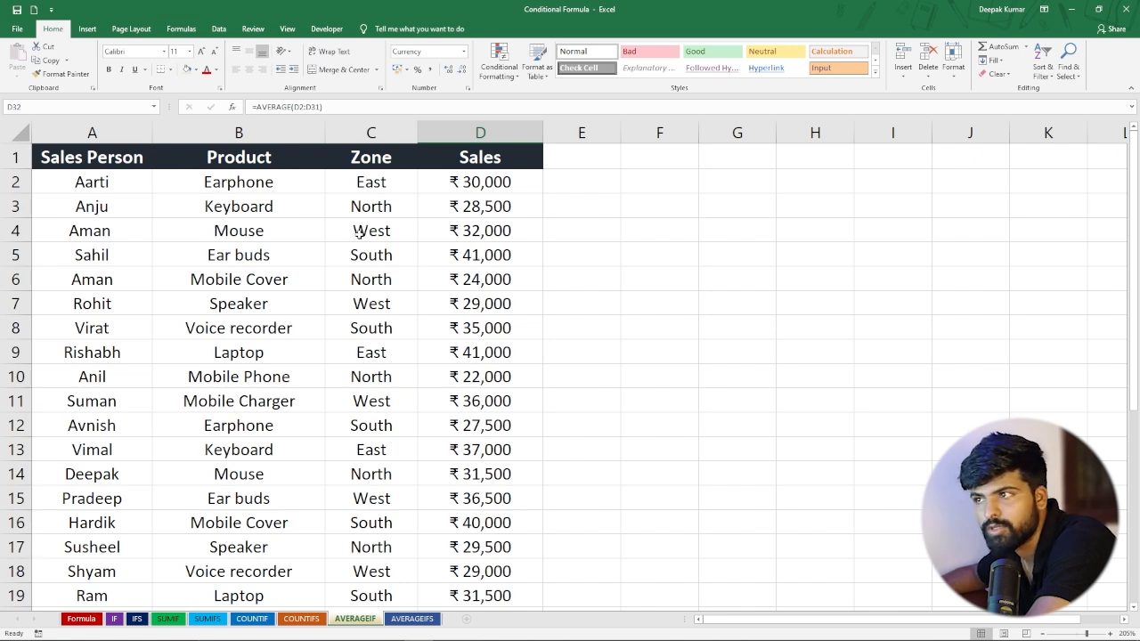
Step: Widen column E and start an AVERAGEIF formula in E2 with the zones in C2:C31 as its range
{"action": "left_click", "coordinate": [577, 182]}
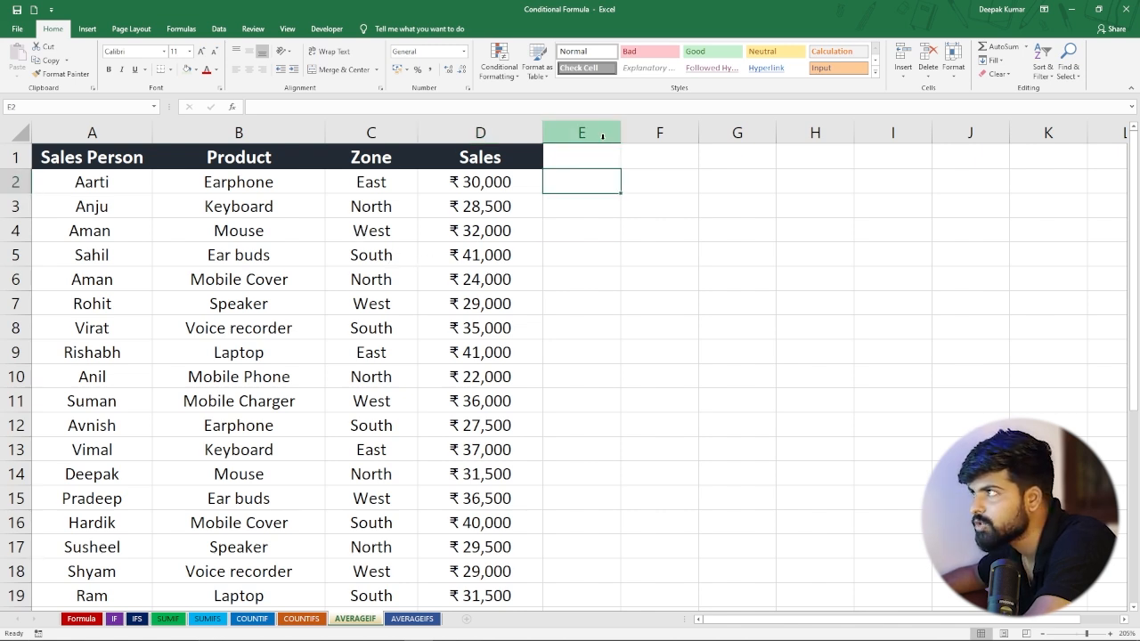
{"action": "left_click_drag", "start_coordinate": [621, 133], "coordinate": [671, 133]}
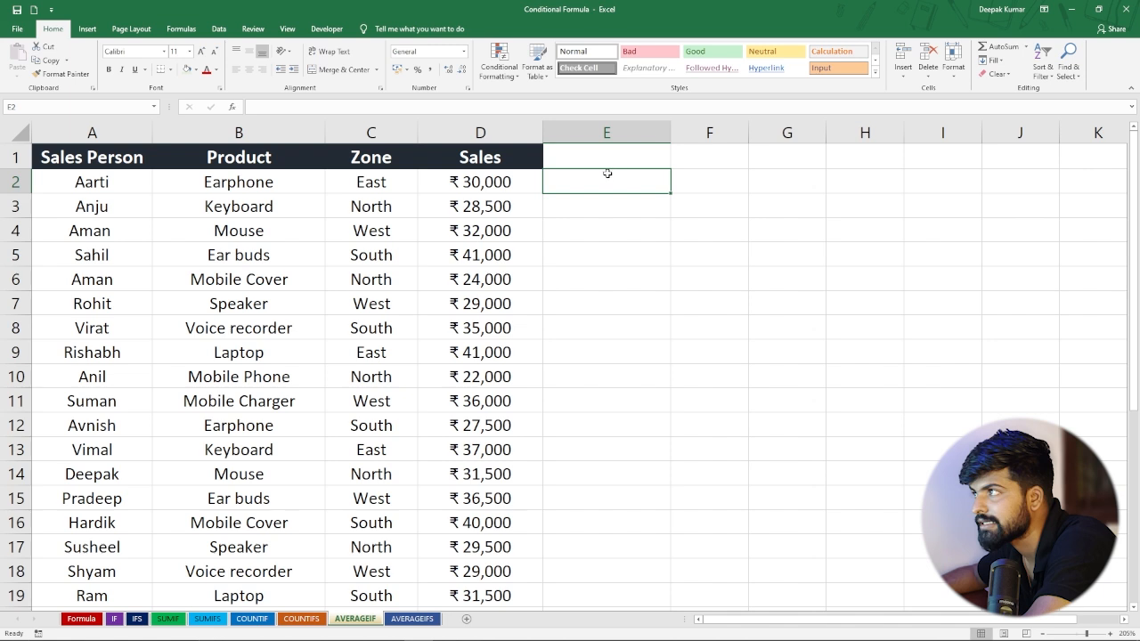
{"action": "type", "text": "="}
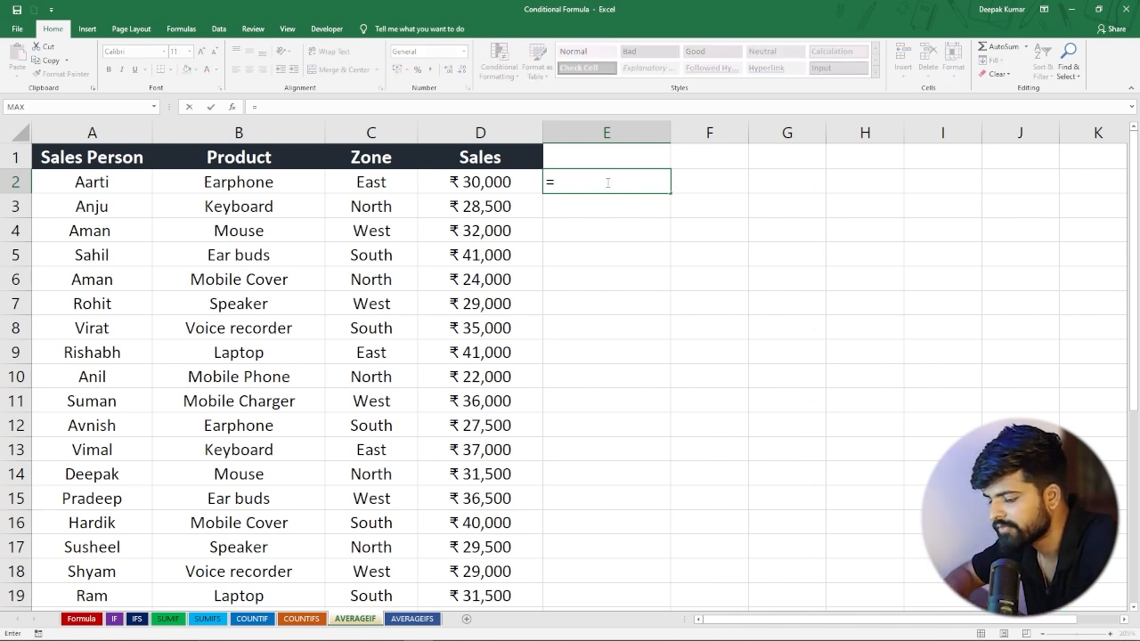
{"action": "type", "text": "averageif"}
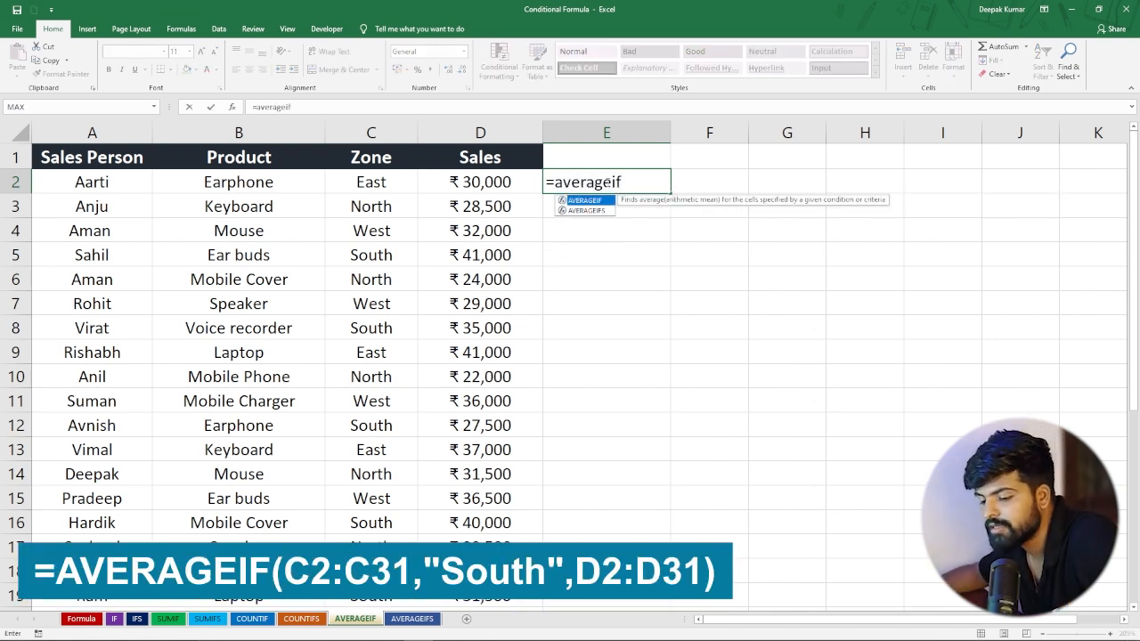
{"action": "key", "text": "Tab"}
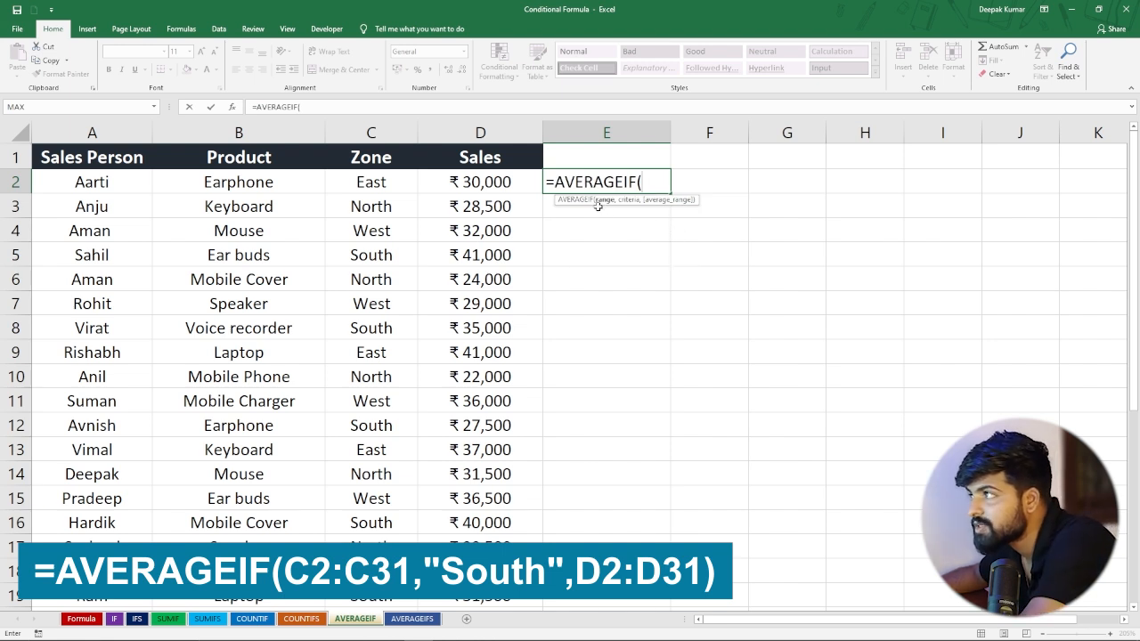
{"action": "left_click_drag", "start_coordinate": [373, 182], "coordinate": [365, 499]}
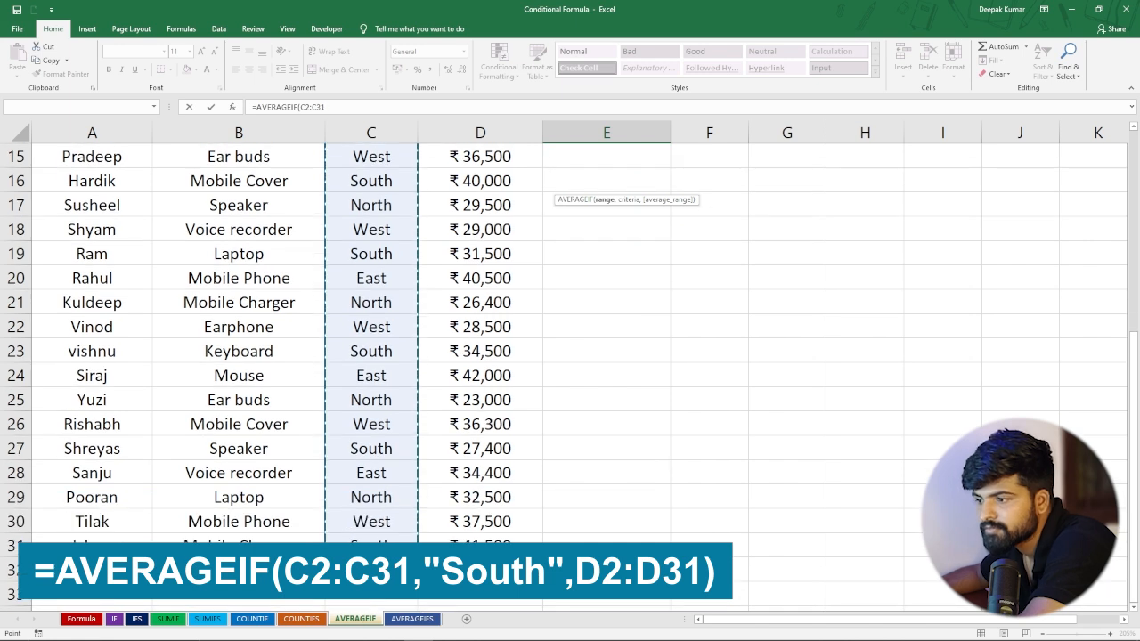
{"action": "left_click_drag", "start_coordinate": [367, 548], "coordinate": [369, 547]}
{"action": "scroll", "coordinate": [370, 377], "scroll_direction": "up", "scroll_amount": 5}
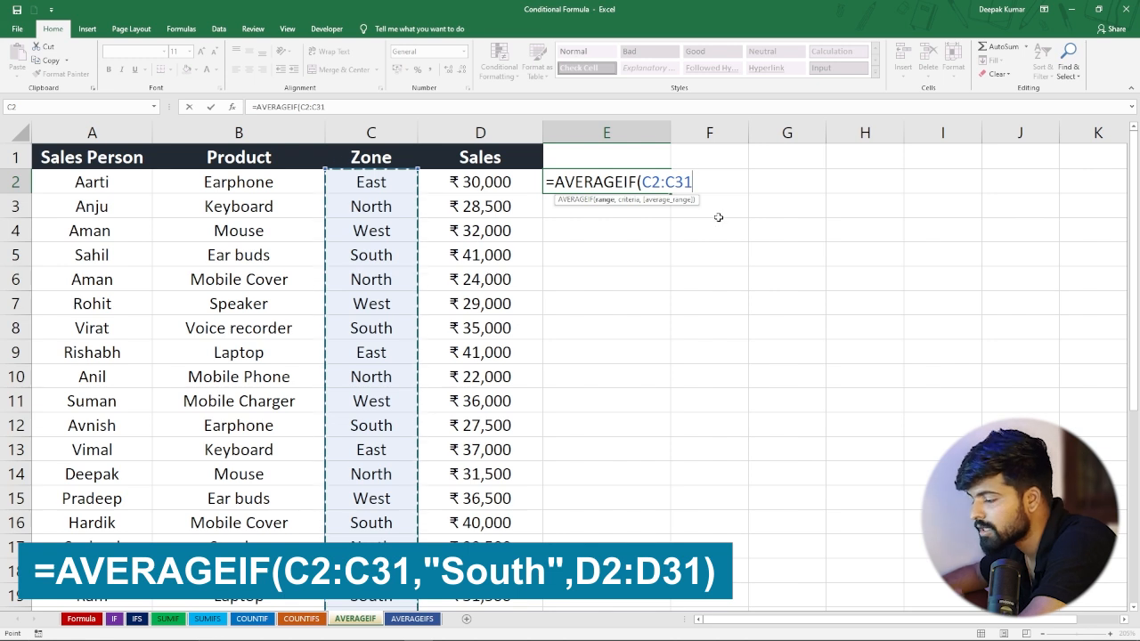
Step: Complete the AVERAGEIF formula in E2 with the criterion "South" and average range D2:D31, and reselect the cell
{"action": "type", "text": ",\""}
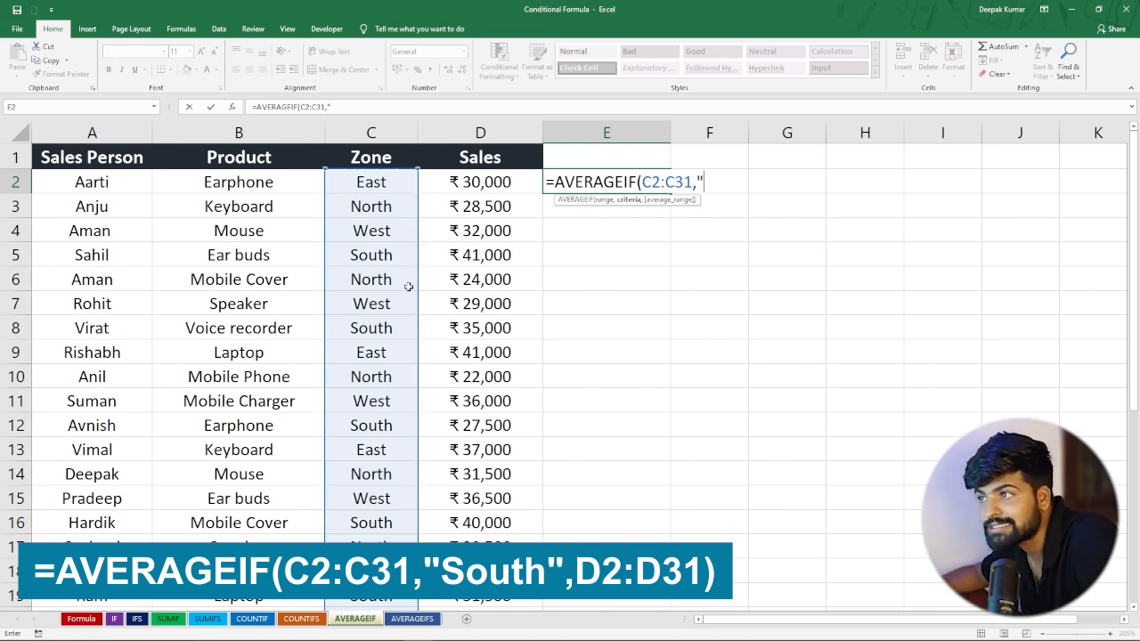
{"action": "type", "text": "South"}
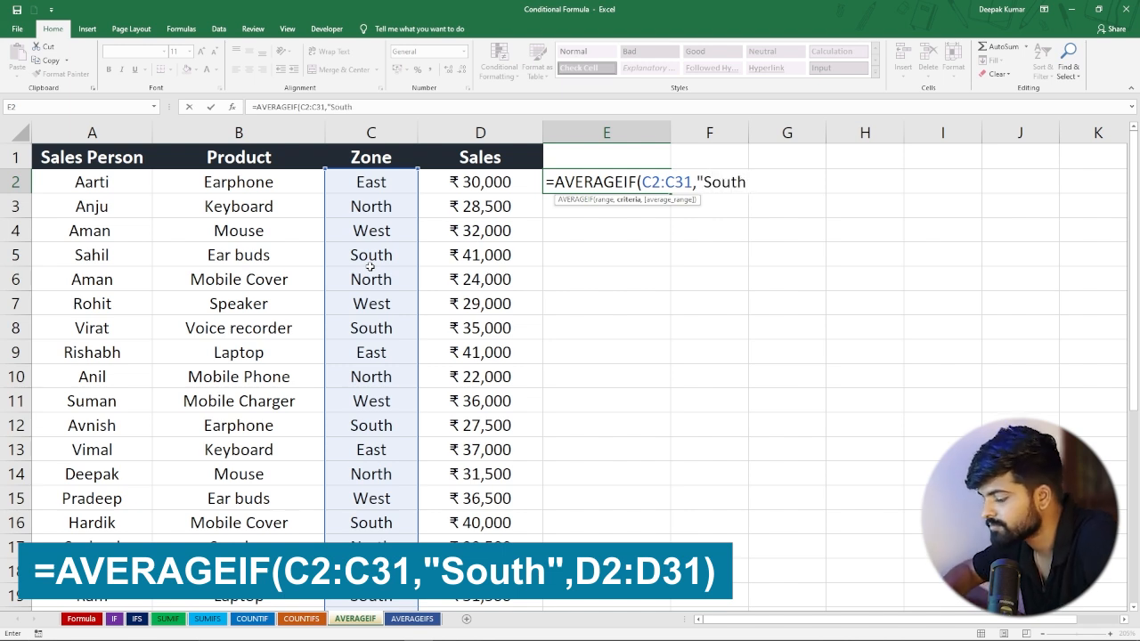
{"action": "type", "text": "\","}
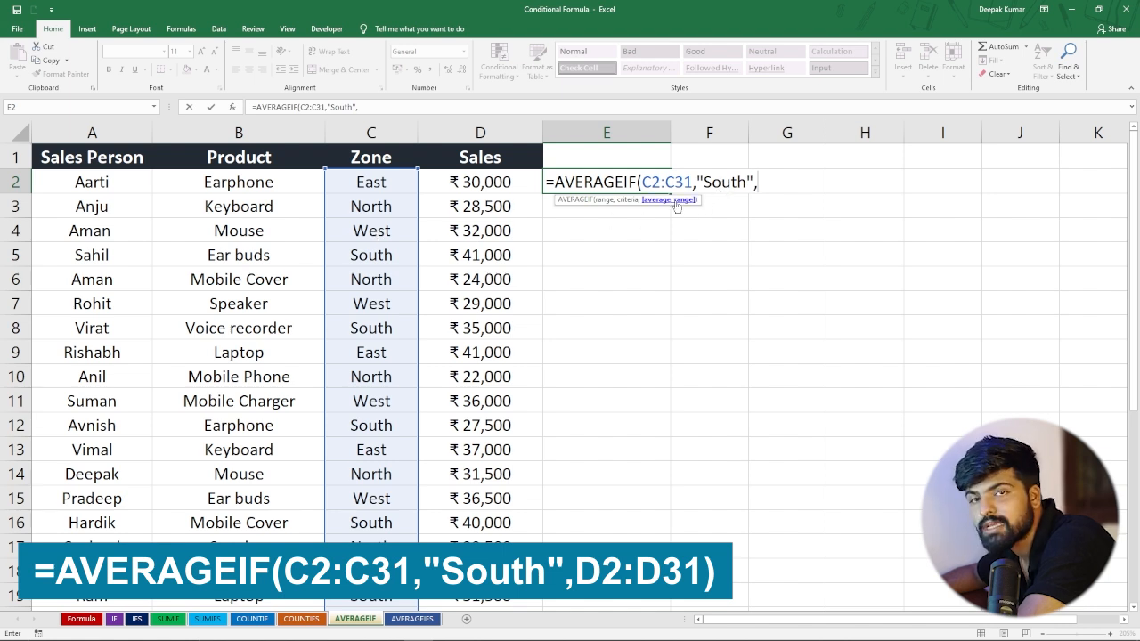
{"action": "left_click_drag", "start_coordinate": [470, 185], "coordinate": [475, 522]}
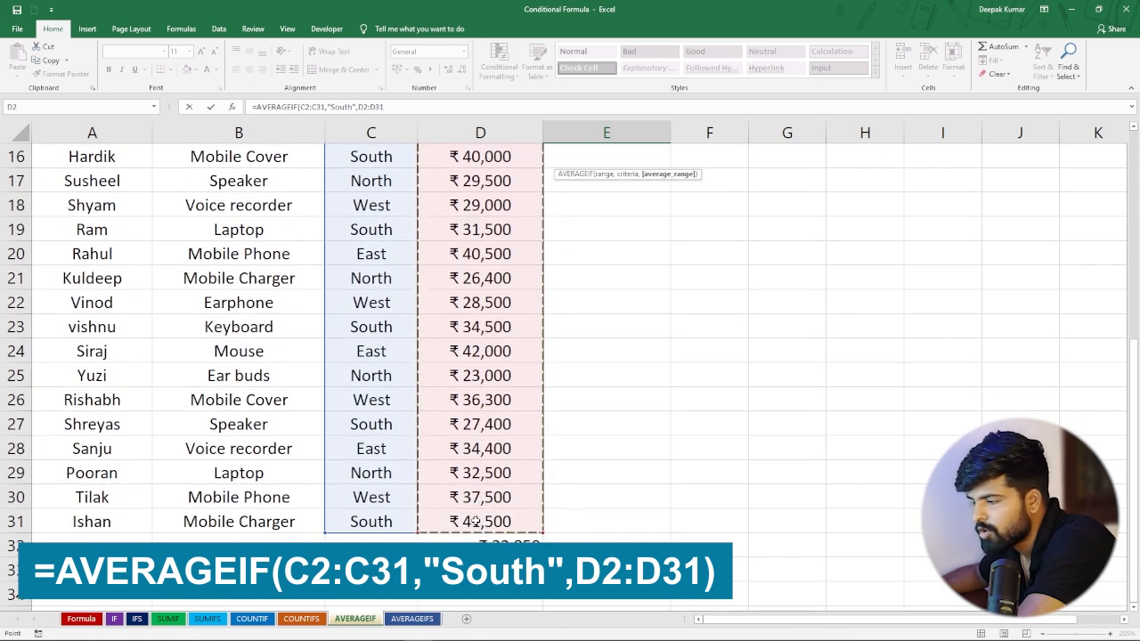
{"action": "scroll", "coordinate": [475, 522], "scroll_direction": "up", "scroll_amount": 4}
{"action": "key", "text": "Return"}
{"action": "scroll", "coordinate": [590, 326], "scroll_direction": "up", "scroll_amount": 1}
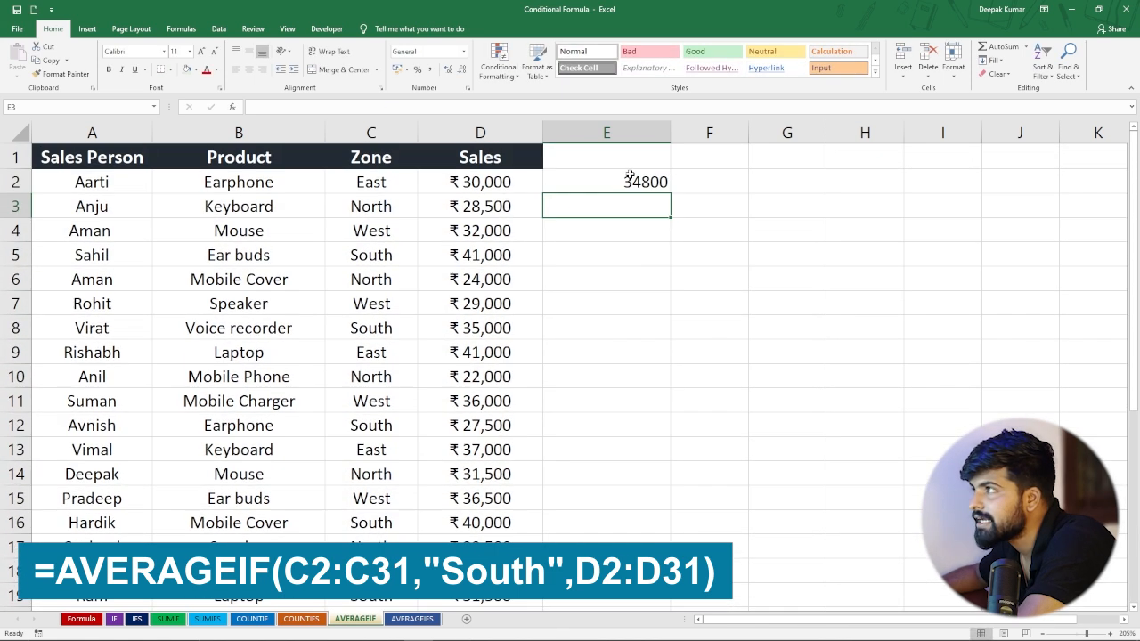
{"action": "left_click", "coordinate": [615, 178]}
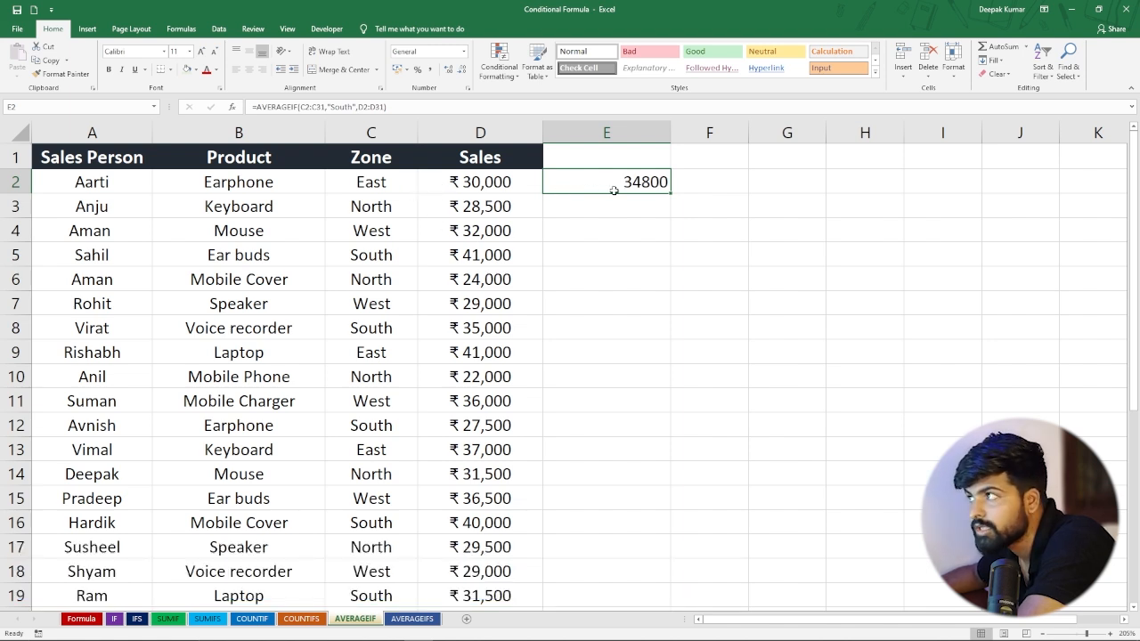
Step: Apply conditional formatting to the zones in C2:C31, giving cells that contain "south" Light Red Fill with Dark Red Text
{"action": "left_click_drag", "start_coordinate": [372, 182], "coordinate": [381, 545]}
{"action": "left_click", "coordinate": [501, 76]}
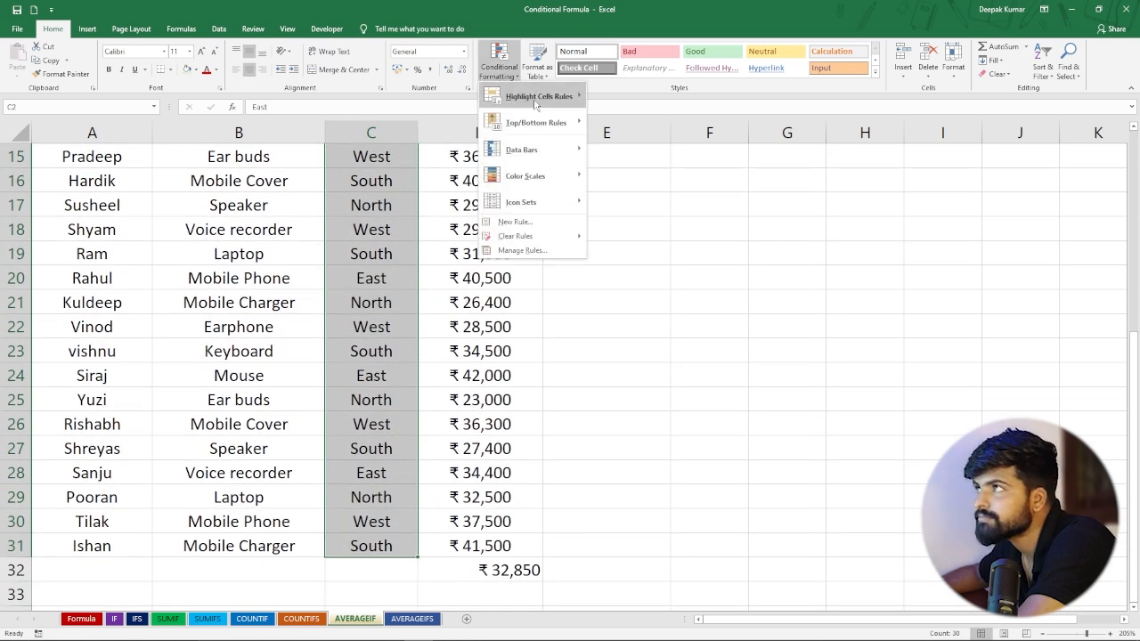
{"action": "mouse_move", "coordinate": [534, 96]}
{"action": "left_click", "coordinate": [636, 211]}
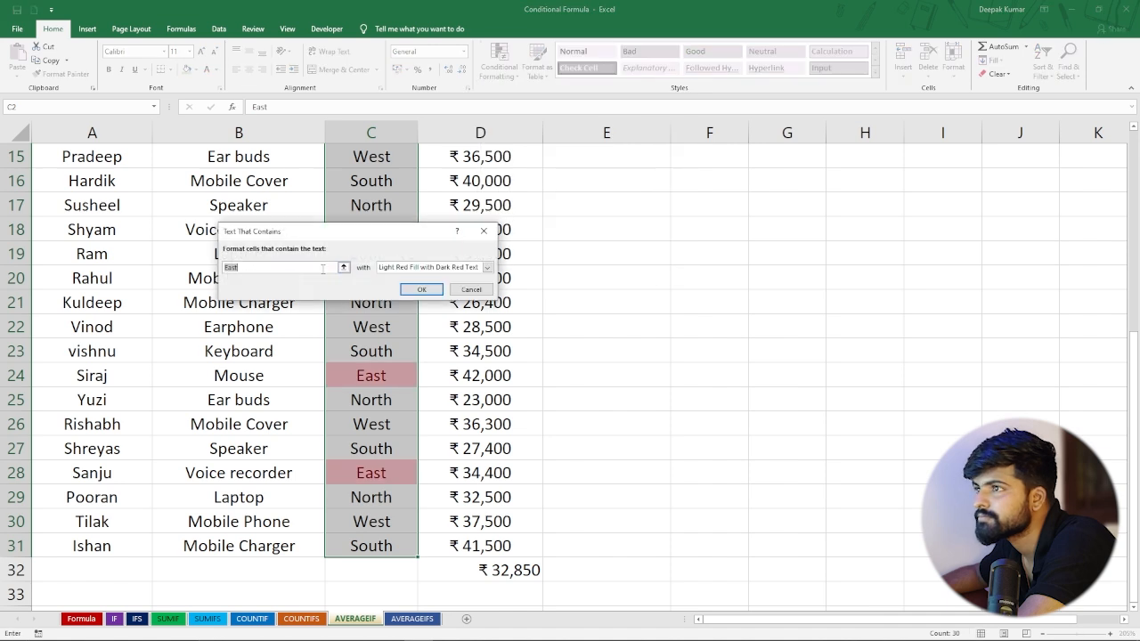
{"action": "key", "text": "BackSpace"}
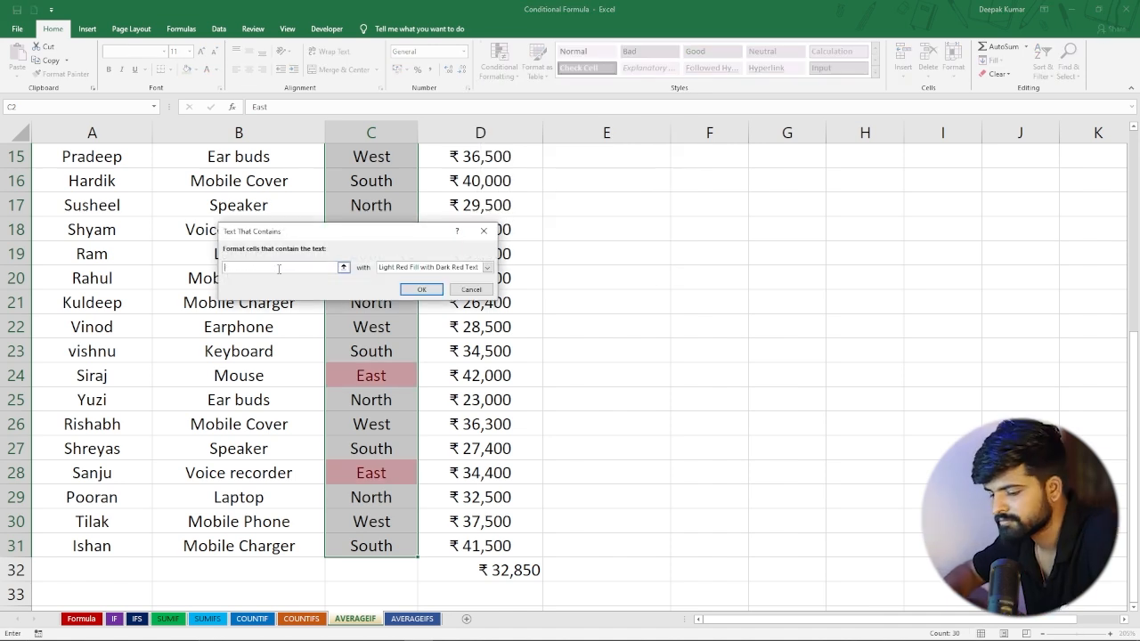
{"action": "type", "text": "south"}
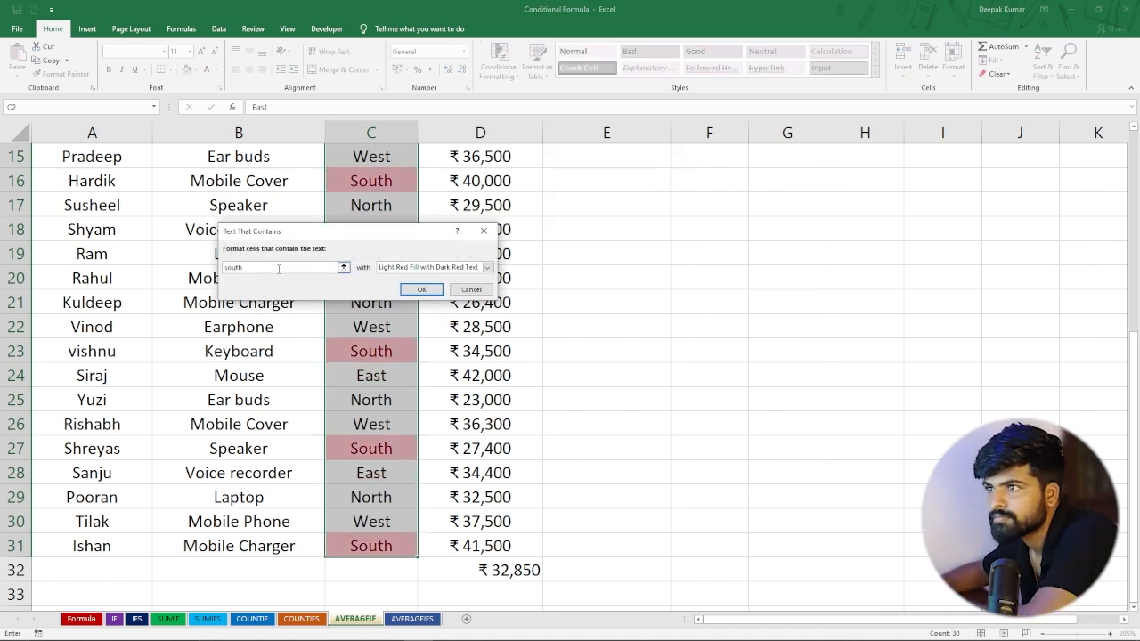
{"action": "left_click", "coordinate": [421, 289]}
{"action": "left_click", "coordinate": [394, 375]}
{"action": "scroll", "coordinate": [396, 357], "scroll_direction": "up", "scroll_amount": 5}
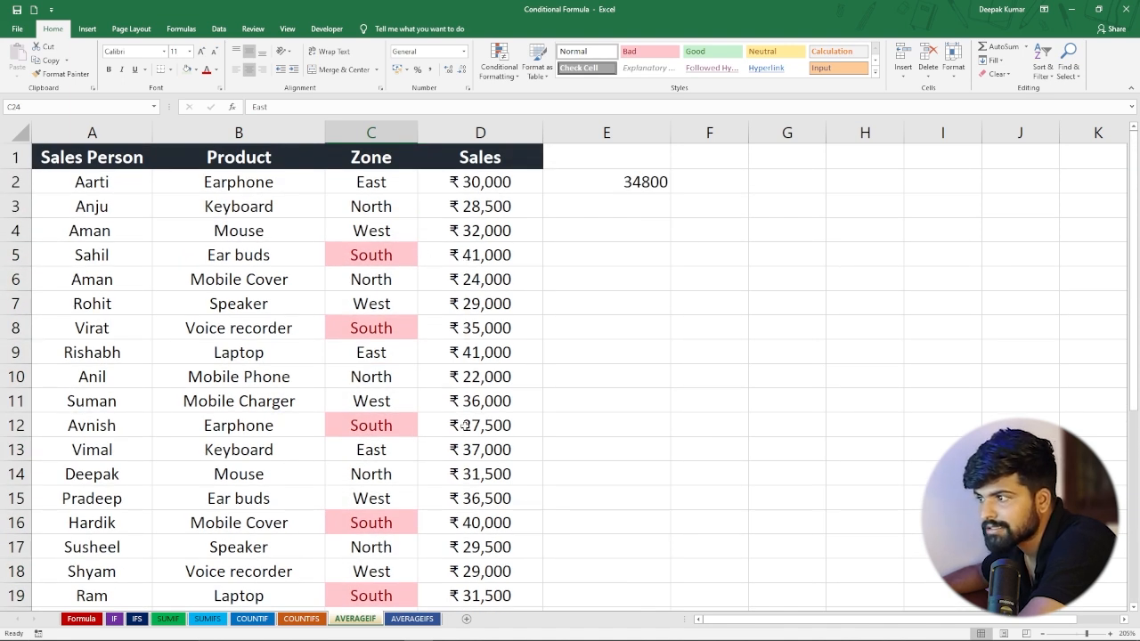
{"action": "scroll", "coordinate": [445, 410], "scroll_direction": "down", "scroll_amount": 7}
{"action": "scroll", "coordinate": [425, 383], "scroll_direction": "up", "scroll_amount": 6}
{"action": "scroll", "coordinate": [424, 363], "scroll_direction": "up", "scroll_amount": 1}
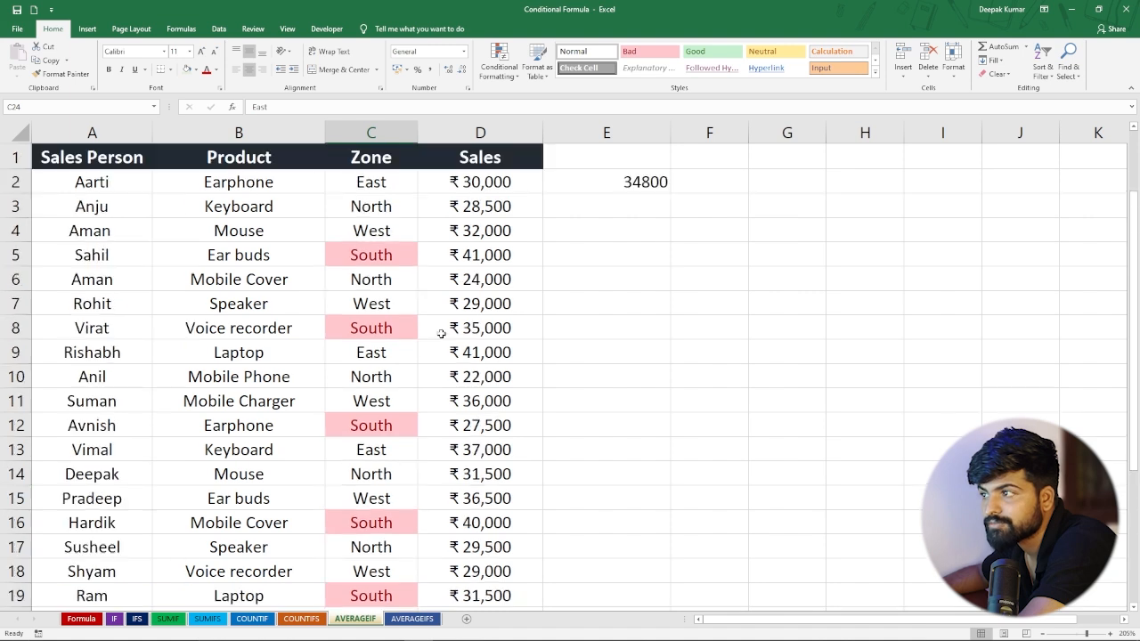
Step: Start a manual average in E5 by summing the first four South sales, =(D5+D8+D12+D16
{"action": "left_click", "coordinate": [586, 255]}
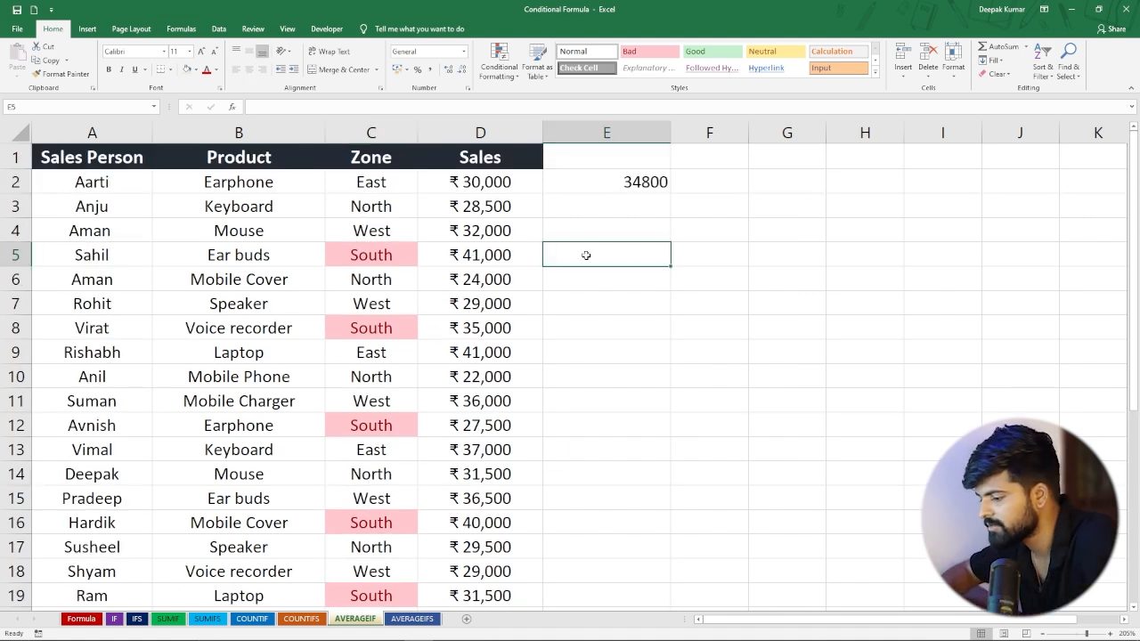
{"action": "type", "text": "=("}
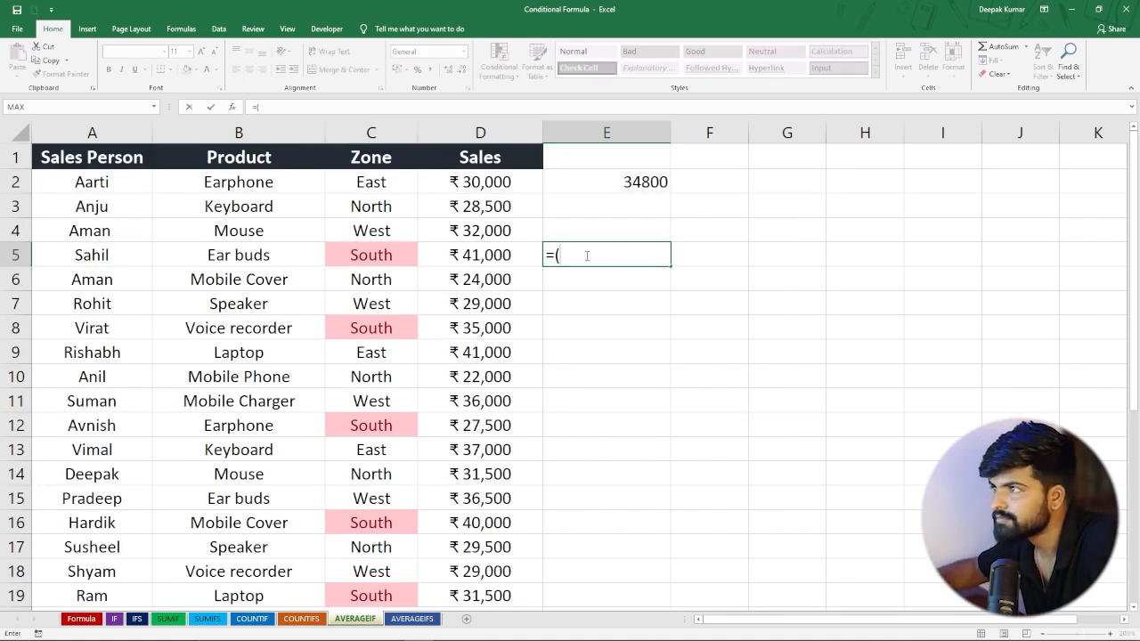
{"action": "left_click", "coordinate": [477, 255]}
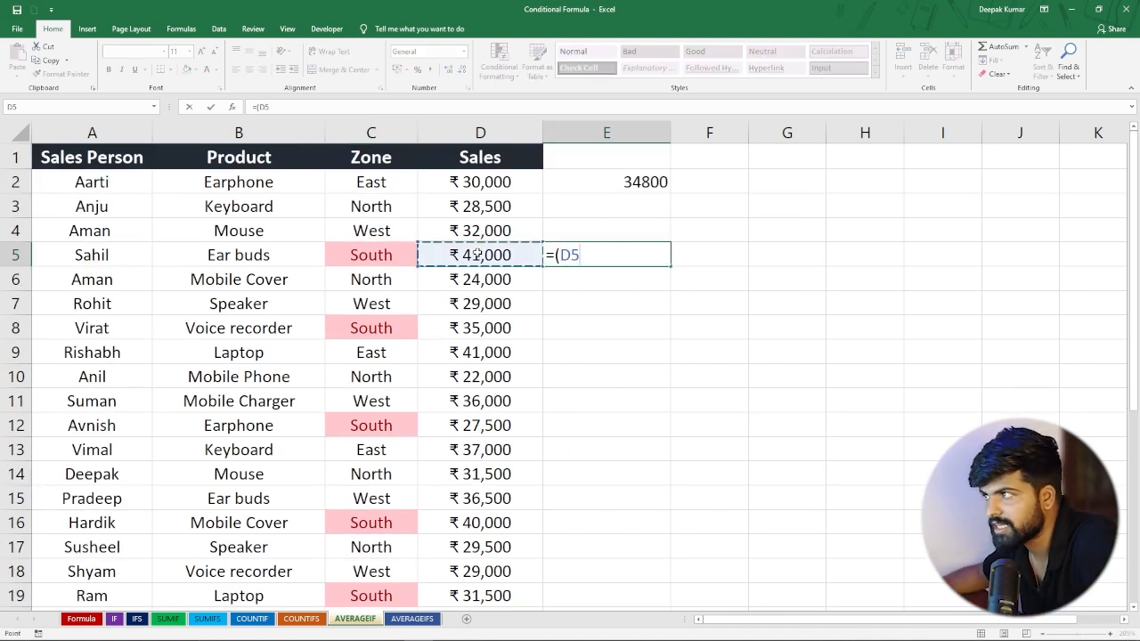
{"action": "type", "text": "+"}
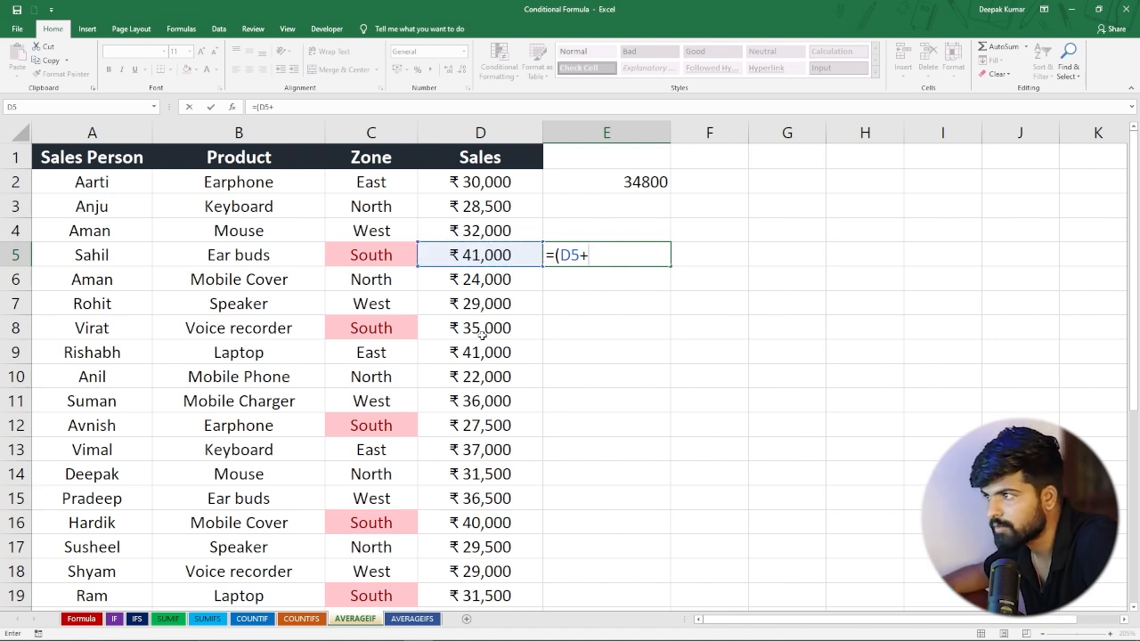
{"action": "left_click", "coordinate": [486, 329]}
{"action": "type", "text": "+"}
{"action": "left_click", "coordinate": [465, 426]}
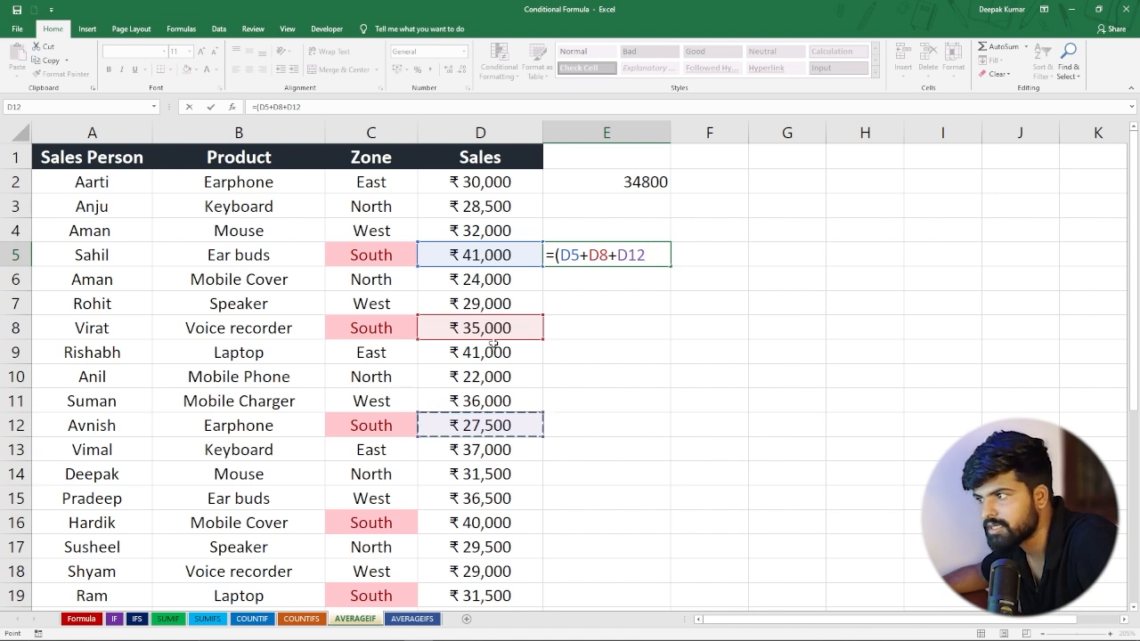
{"action": "scroll", "coordinate": [492, 344], "scroll_direction": "down", "scroll_amount": 3}
{"action": "type", "text": "+"}
{"action": "left_click", "coordinate": [474, 443]}
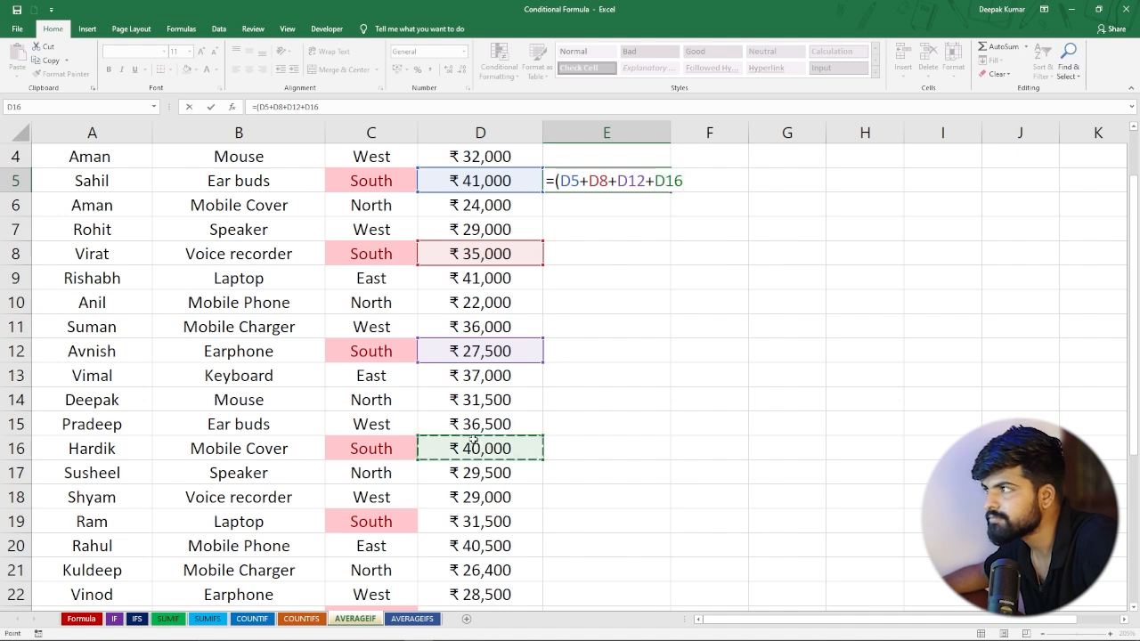
Step: Add the remaining South sales D19, D23, D27 and D31 to the sum in the E5 formula
{"action": "type", "text": "+"}
{"action": "scroll", "coordinate": [474, 443], "scroll_direction": "down", "scroll_amount": 2}
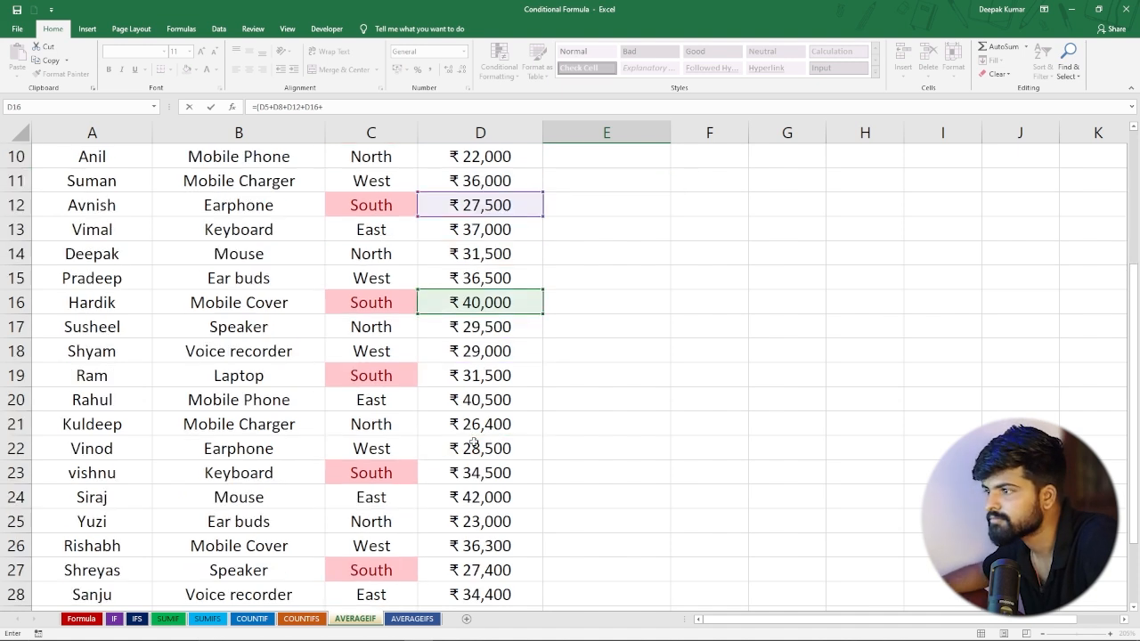
{"action": "left_click", "coordinate": [476, 377]}
{"action": "type", "text": "+"}
{"action": "left_click", "coordinate": [478, 469]}
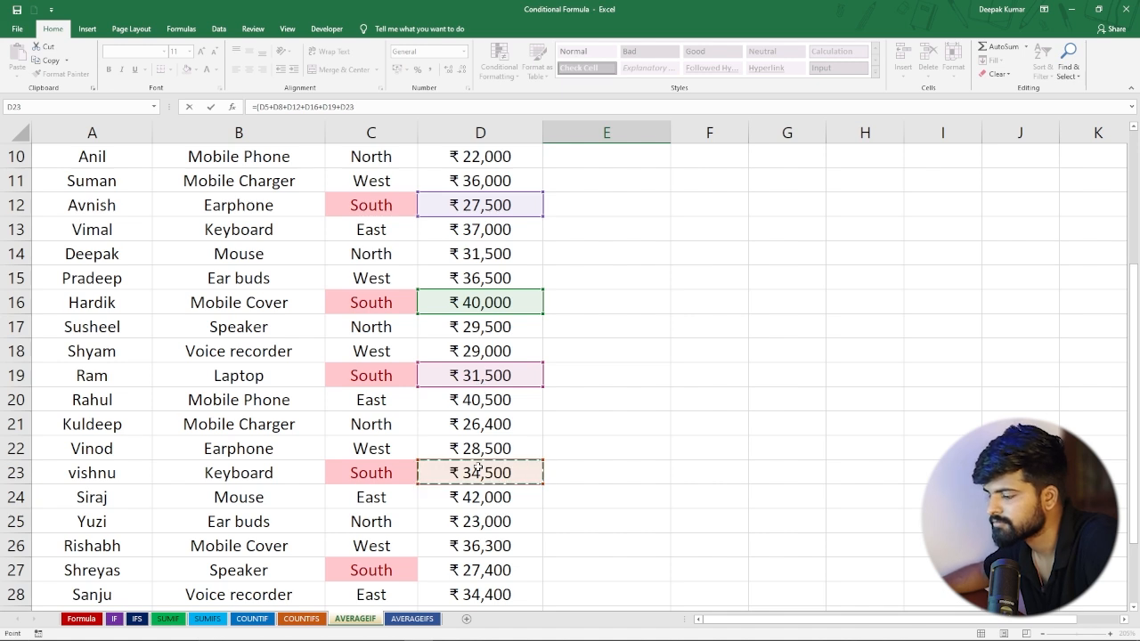
{"action": "type", "text": "+"}
{"action": "scroll", "coordinate": [479, 469], "scroll_direction": "down", "scroll_amount": 2}
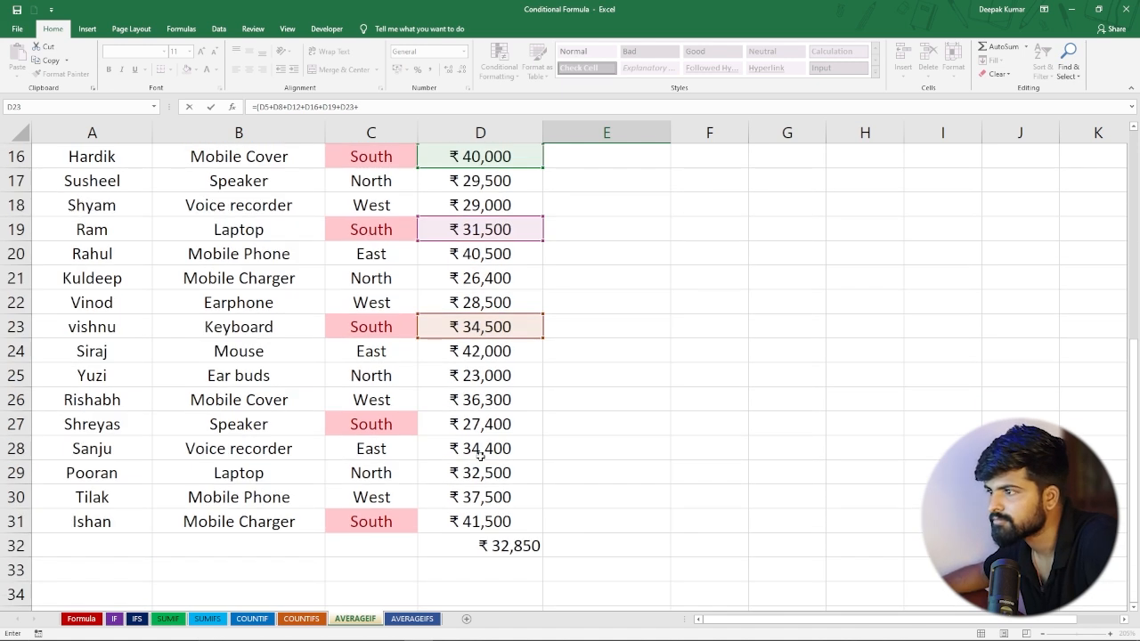
{"action": "left_click", "coordinate": [478, 425]}
{"action": "type", "text": "+"}
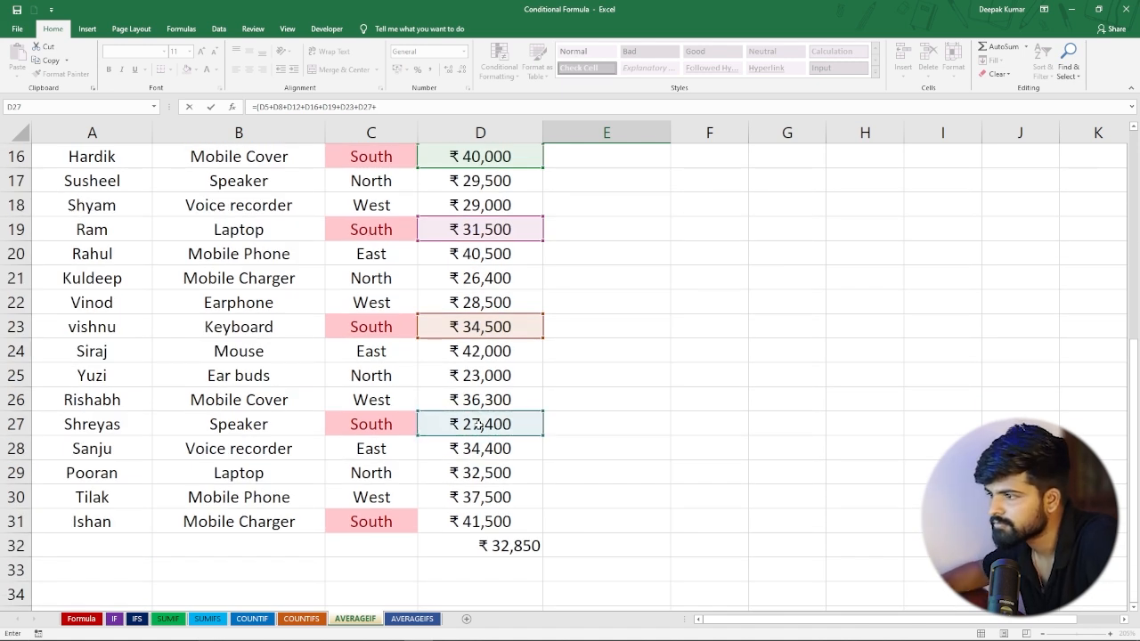
{"action": "left_click", "coordinate": [477, 521]}
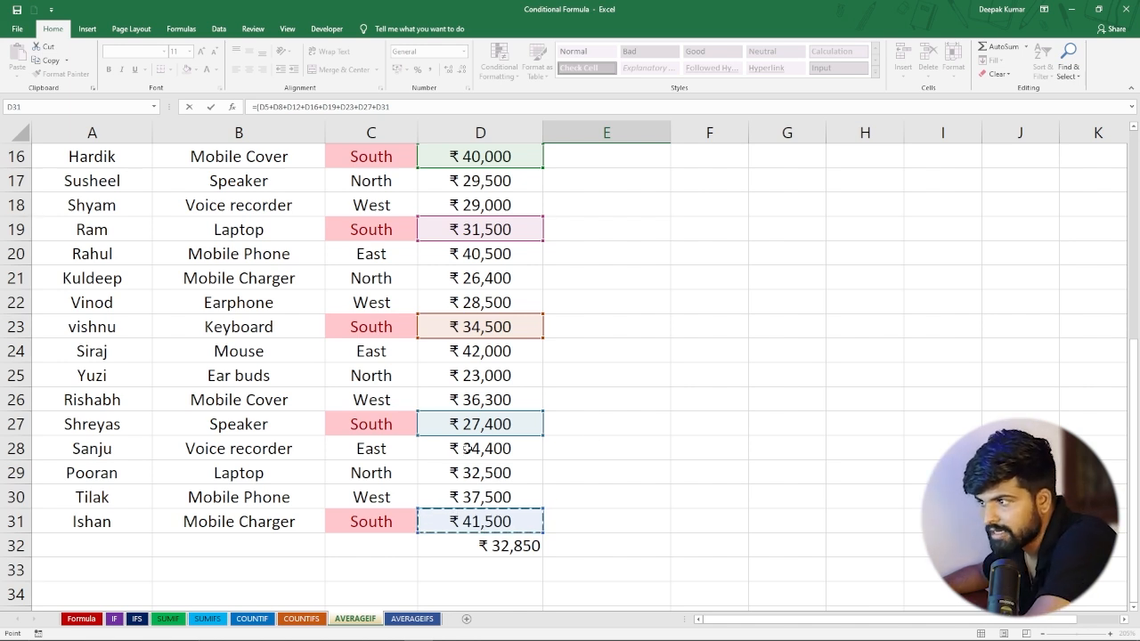
Step: Close the bracketed sum in E5 and divide it by 8 to finish the manual South average
{"action": "scroll", "coordinate": [466, 279], "scroll_direction": "up", "scroll_amount": 3}
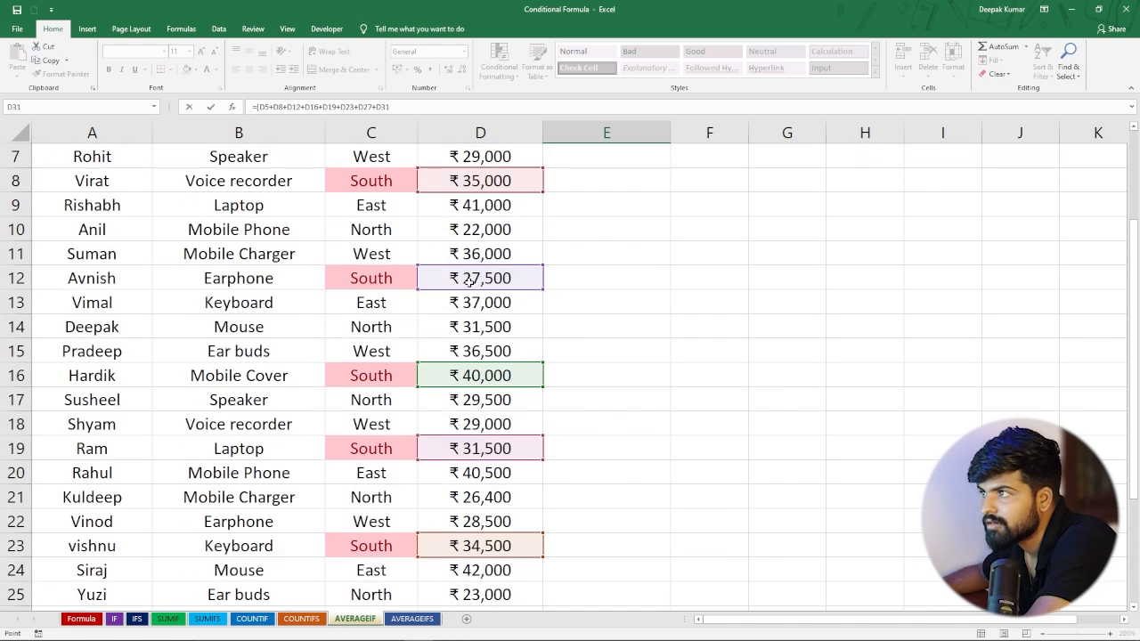
{"action": "scroll", "coordinate": [477, 308], "scroll_direction": "up", "scroll_amount": 2}
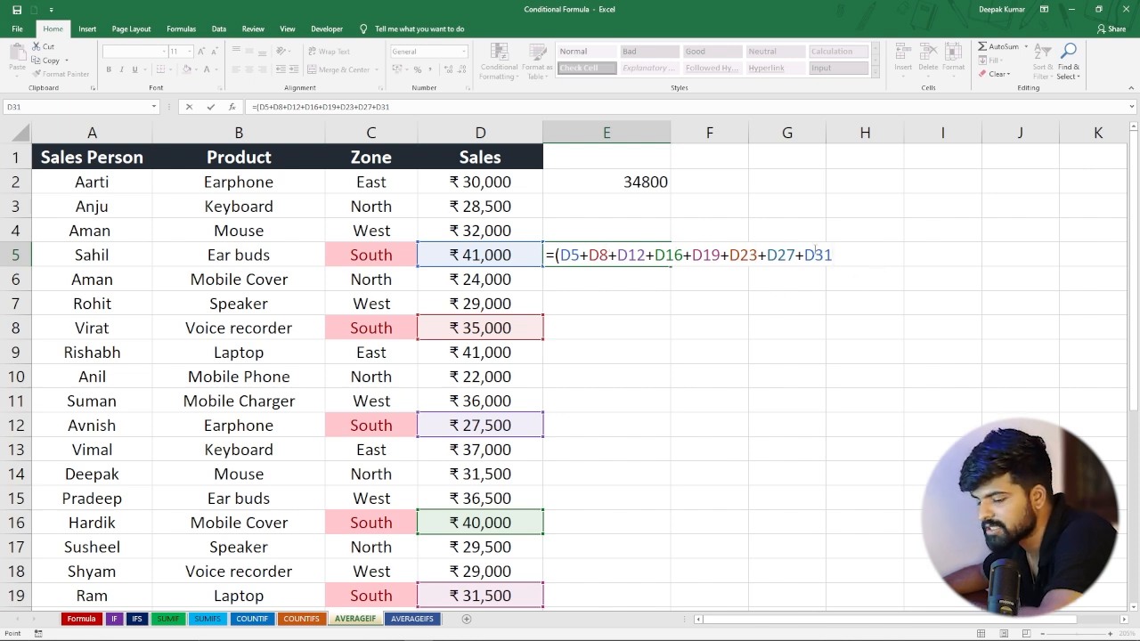
{"action": "type", "text": ")"}
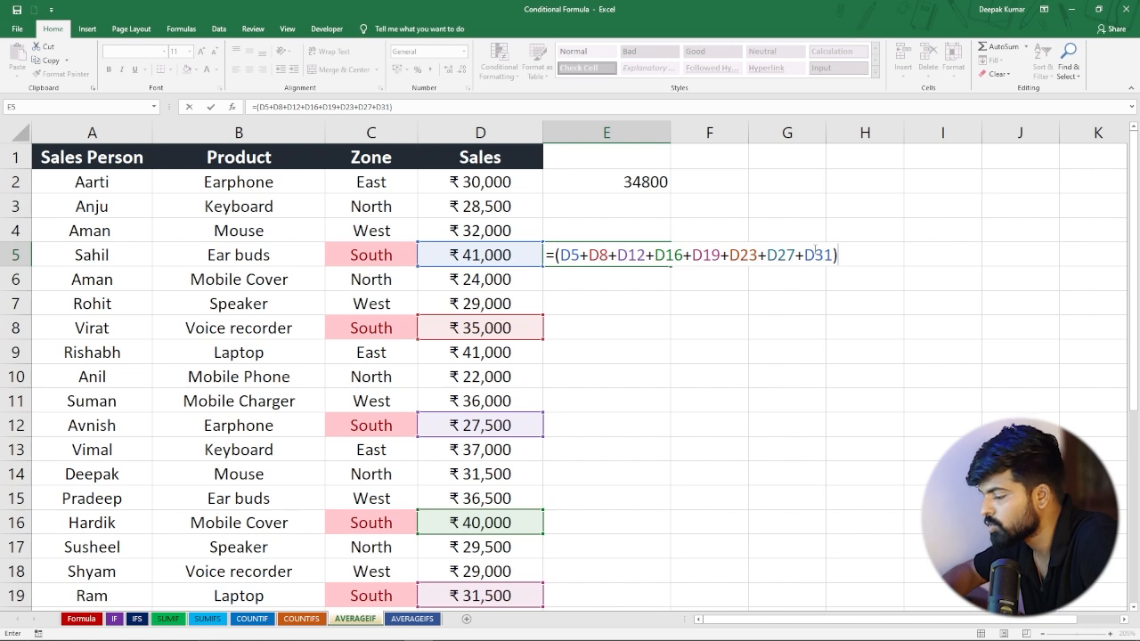
{"action": "type", "text": "/8"}
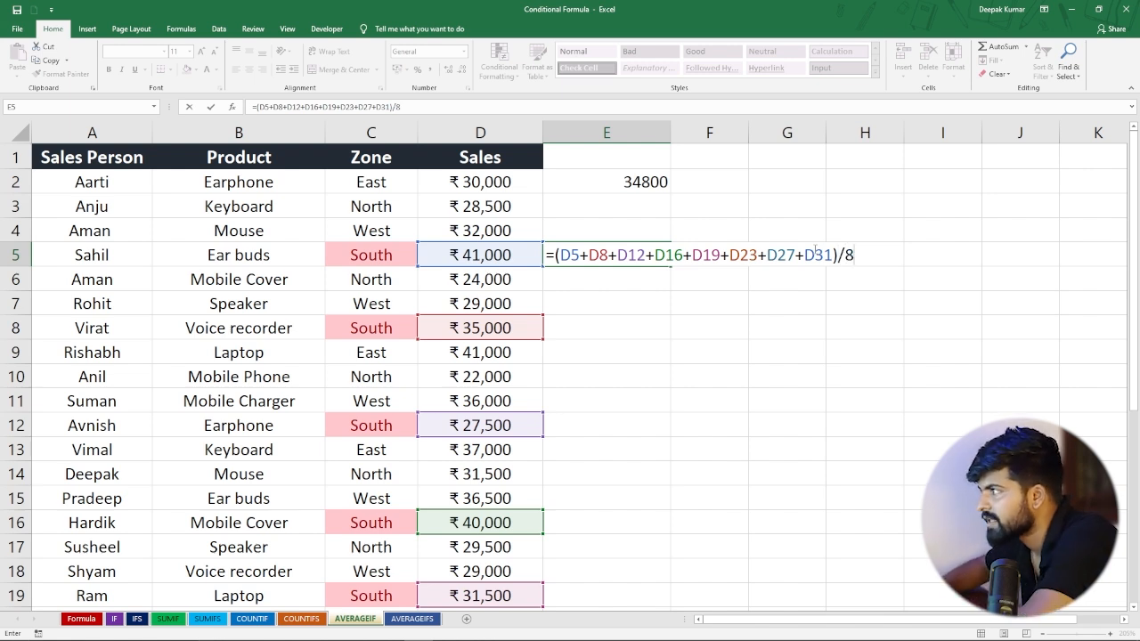
{"action": "key", "text": "Return"}
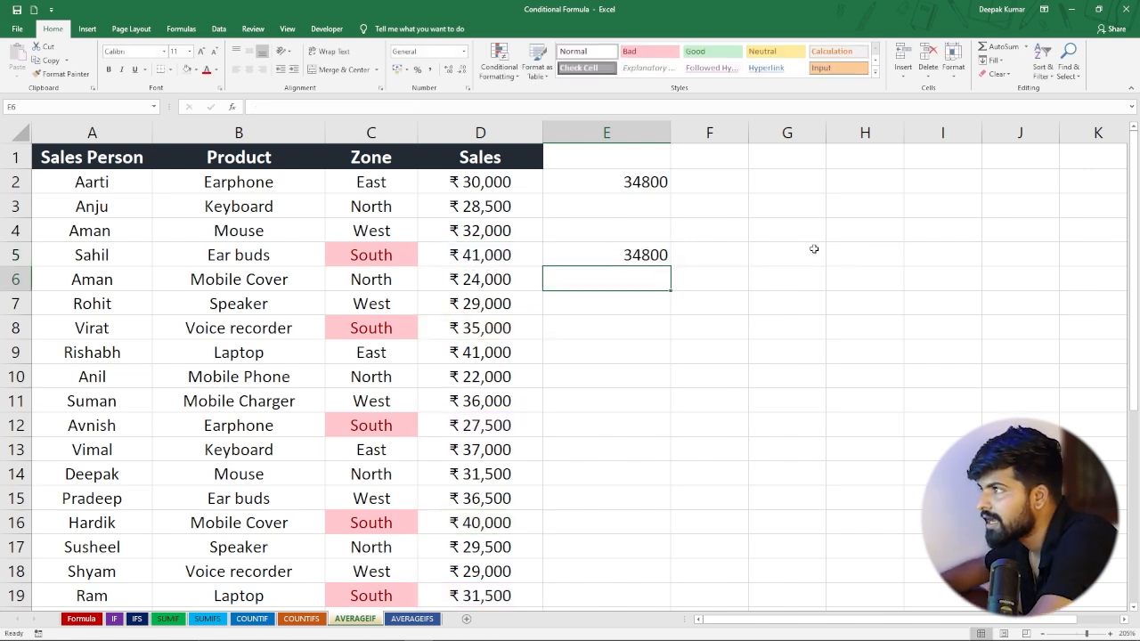
Step: Switch to the AVERAGEIFS sheet and widen empty column E beside the sales data
{"action": "left_click", "coordinate": [613, 255]}
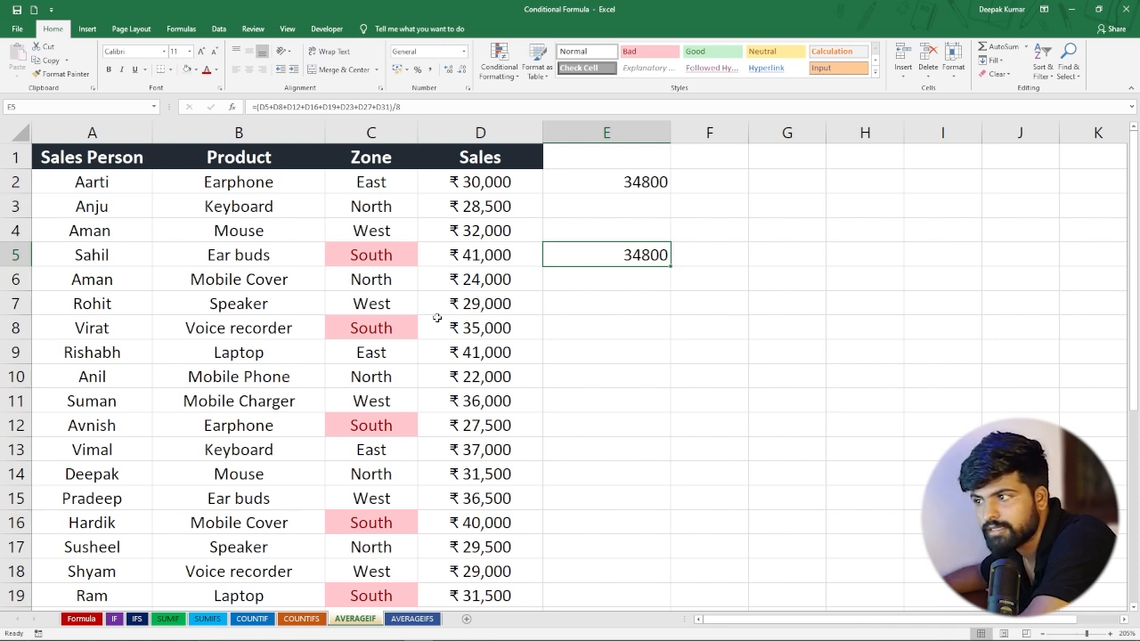
{"action": "left_click", "coordinate": [406, 626]}
{"action": "left_click", "coordinate": [176, 352]}
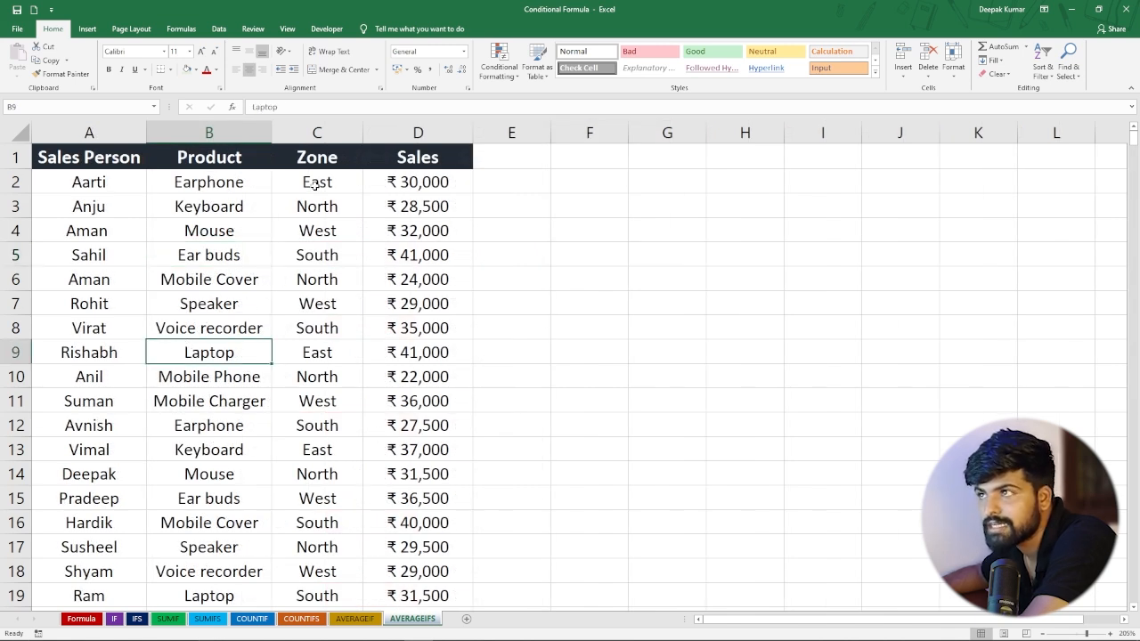
{"action": "left_click", "coordinate": [417, 185]}
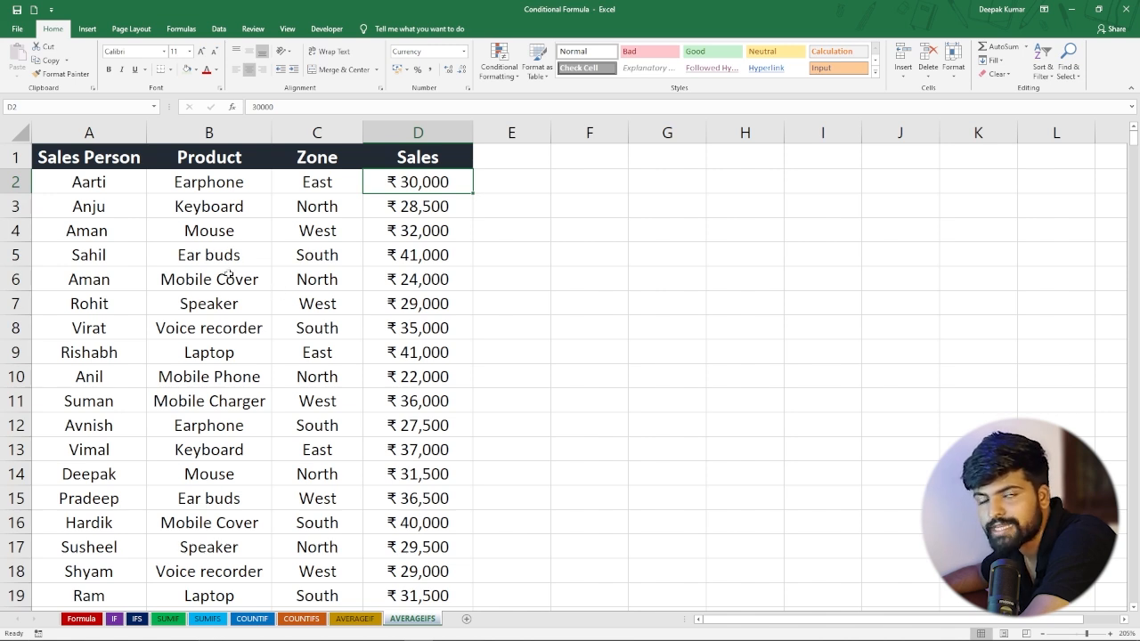
{"action": "left_click", "coordinate": [520, 179]}
{"action": "left_click_drag", "start_coordinate": [551, 131], "coordinate": [618, 132]}
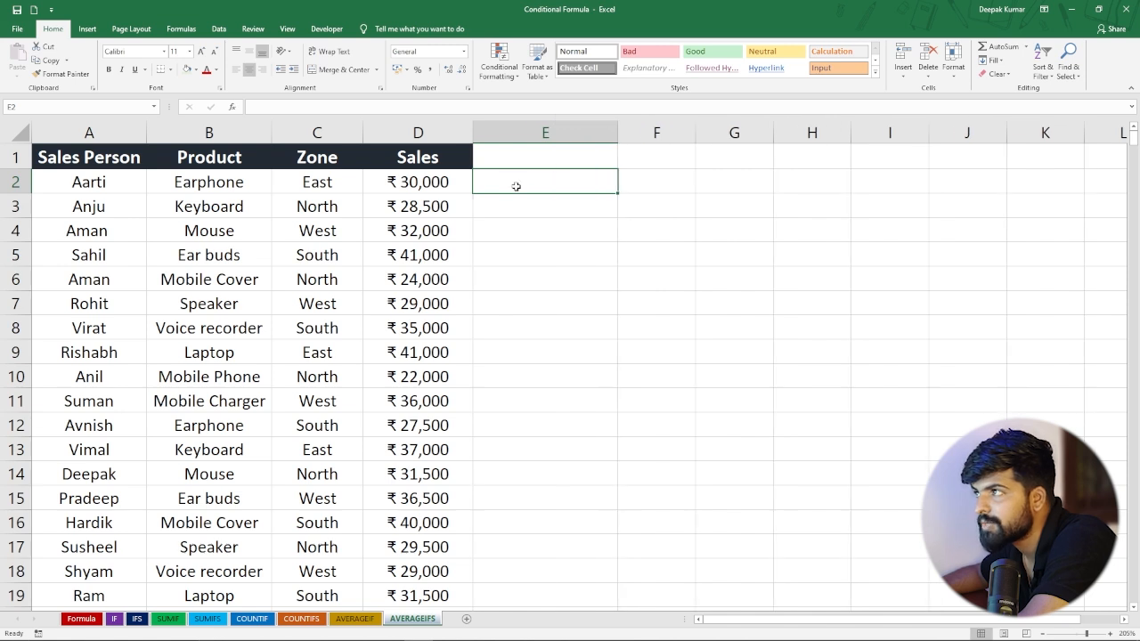
Step: Start an AVERAGEIFS formula in E2 with the sales in D2:D31 as the average range
{"action": "type", "text": "="}
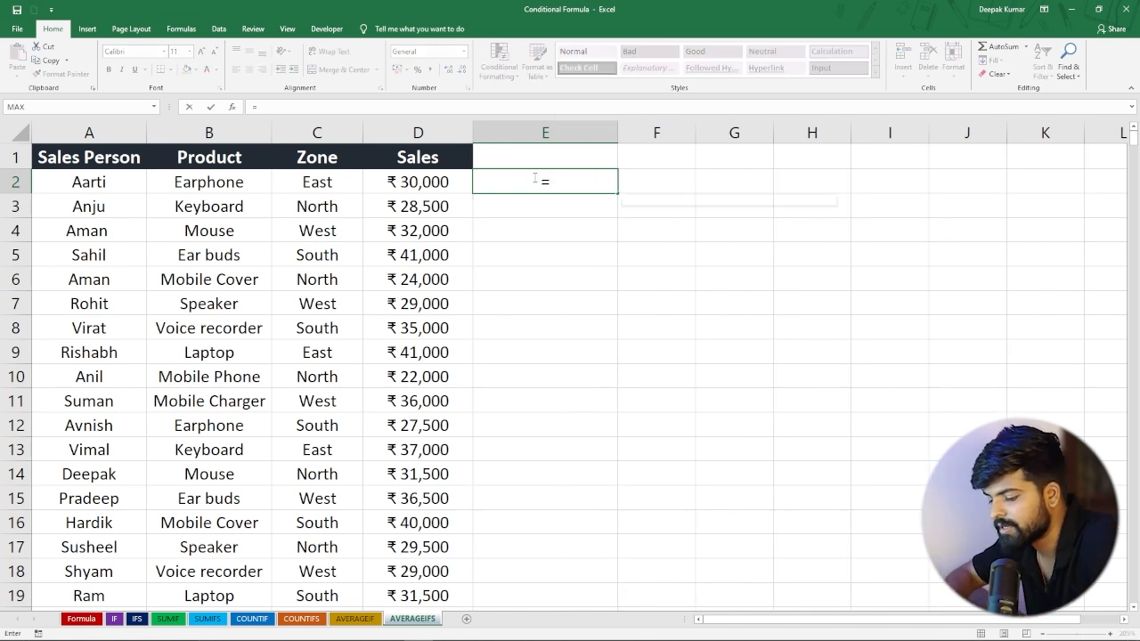
{"action": "type", "text": "averageifs"}
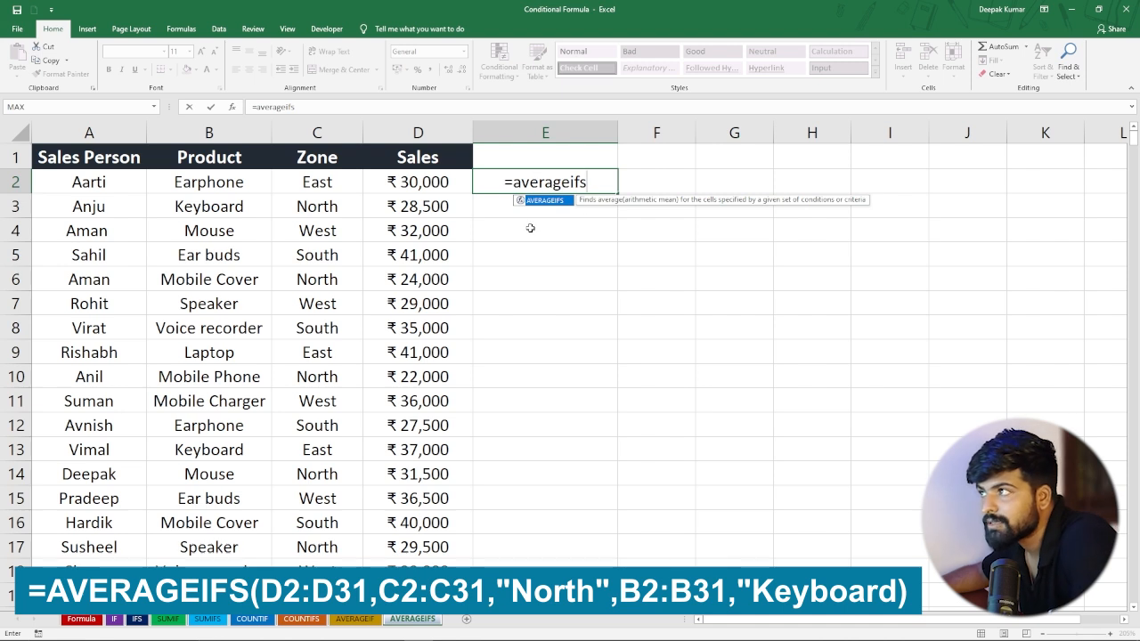
{"action": "key", "text": "Tab"}
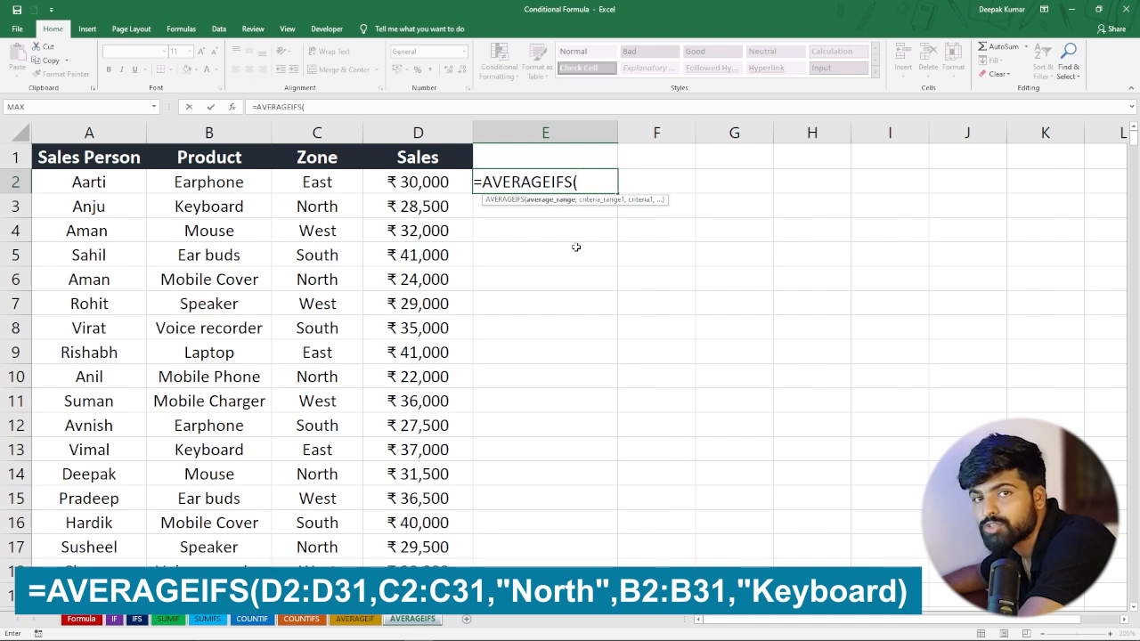
{"action": "left_click_drag", "start_coordinate": [414, 184], "coordinate": [419, 552]}
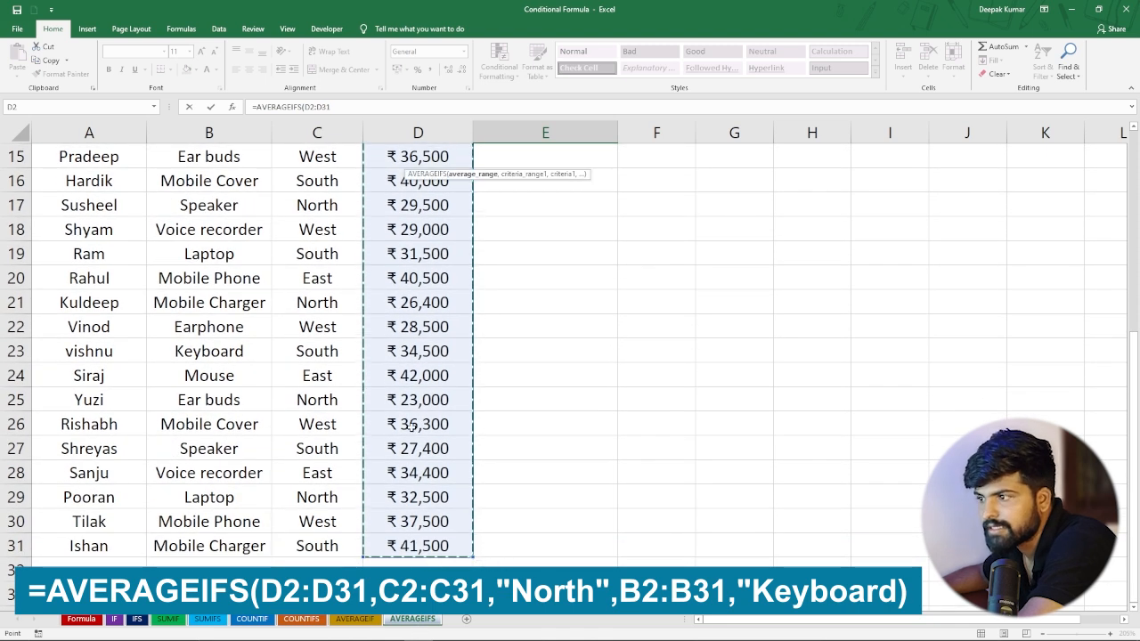
{"action": "scroll", "coordinate": [473, 285], "scroll_direction": "up", "scroll_amount": 5}
{"action": "type", "text": ","}
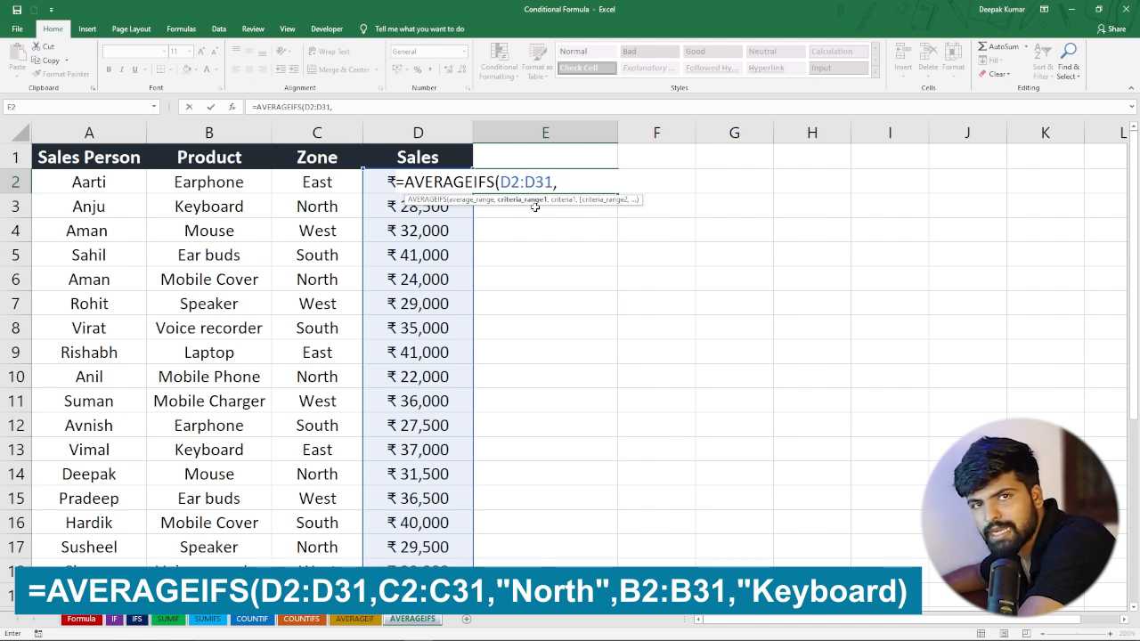
Step: Add the first condition to the E2 formula: criteria range C2:C31 with the criterion "North"
{"action": "left_click_drag", "start_coordinate": [314, 182], "coordinate": [321, 491]}
{"action": "scroll", "coordinate": [307, 383], "scroll_direction": "up", "scroll_amount": 5}
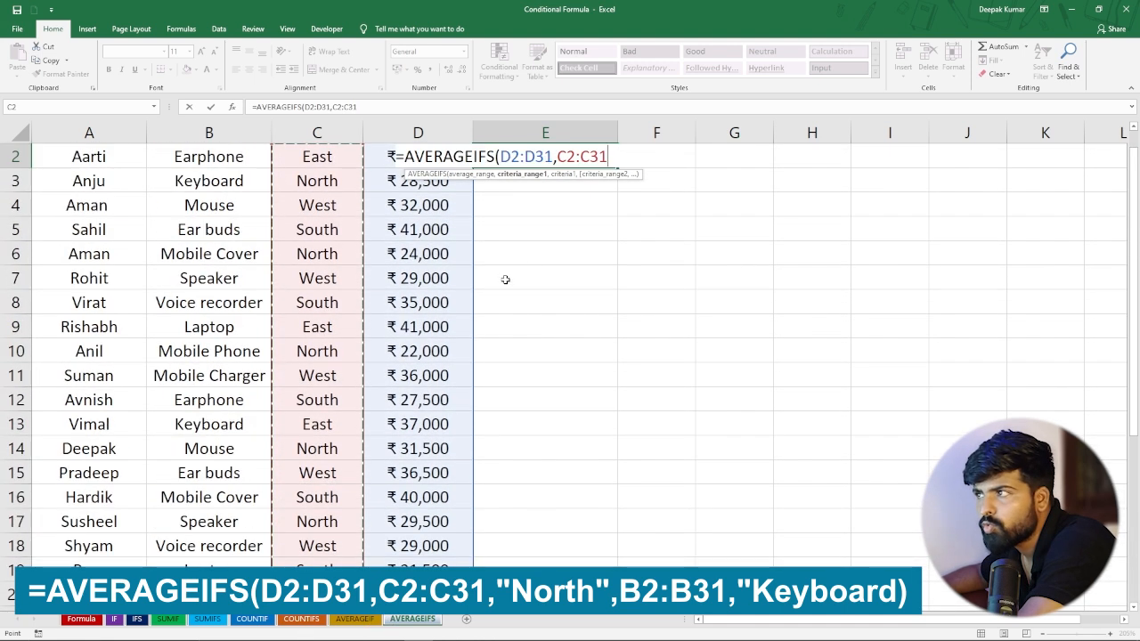
{"action": "scroll", "coordinate": [428, 285], "scroll_direction": "up", "scroll_amount": 1}
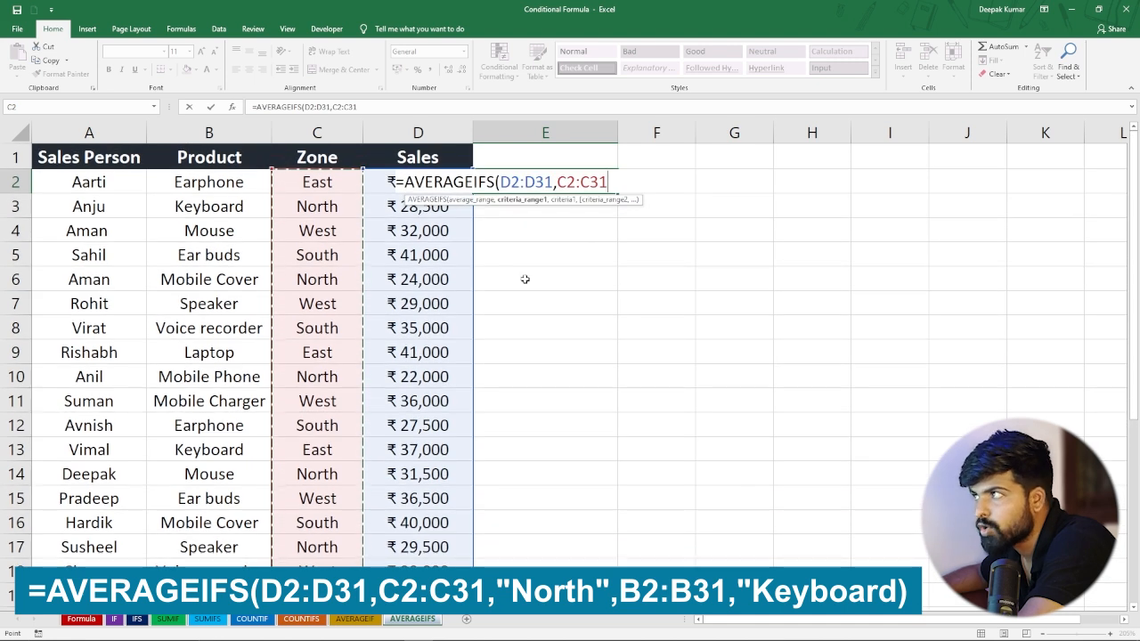
{"action": "type", "text": ",C2:C31,\""}
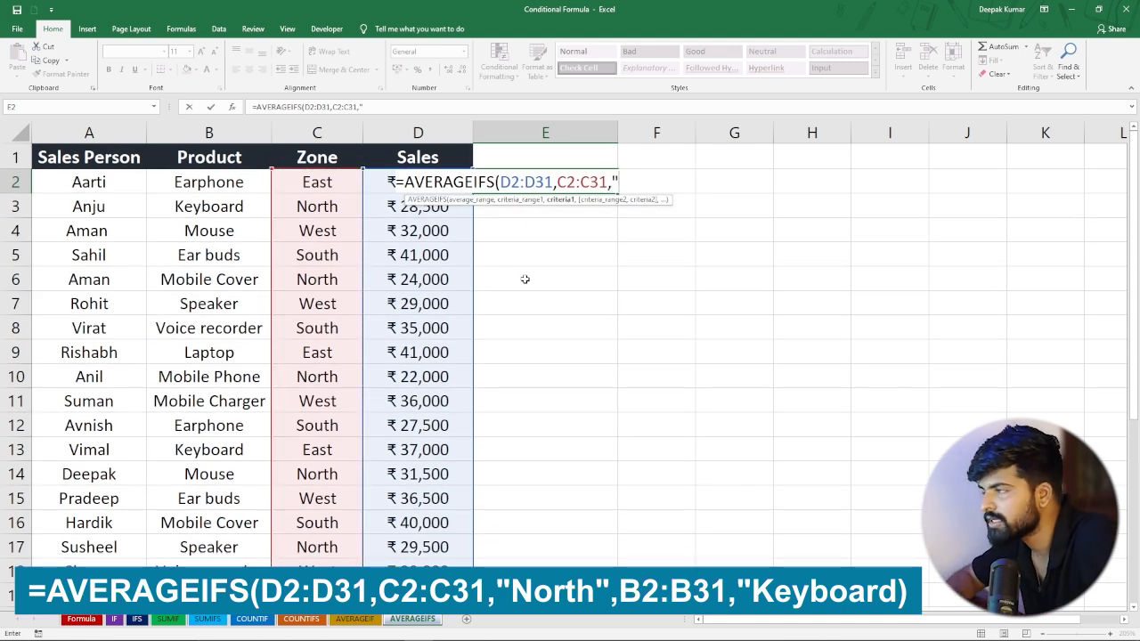
{"action": "type", "text": "North\""}
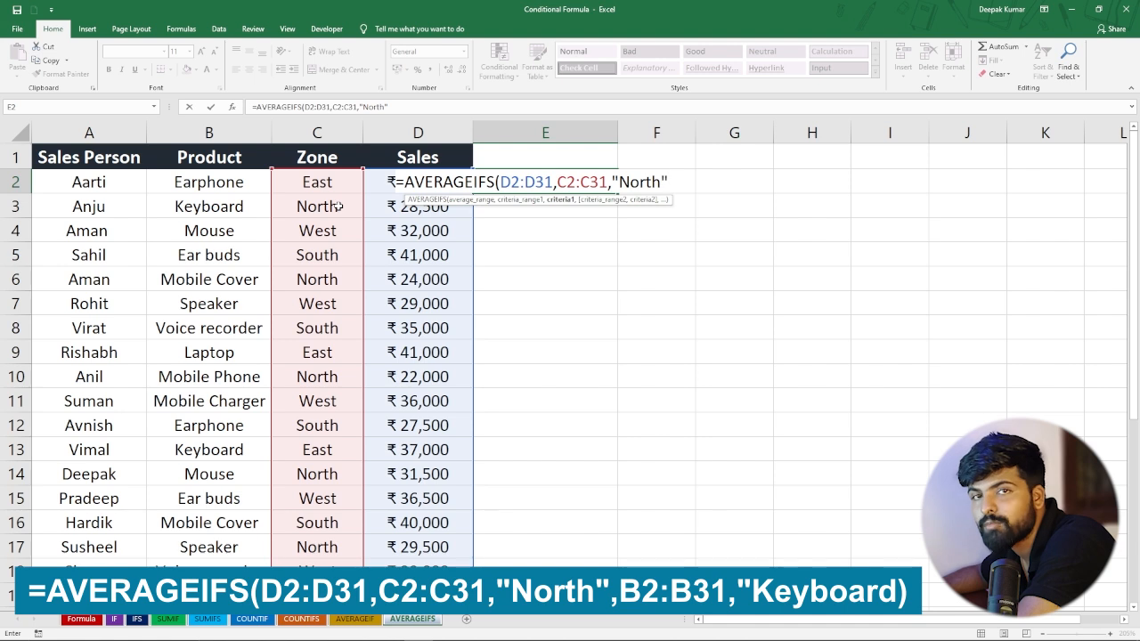
{"action": "type", "text": ","}
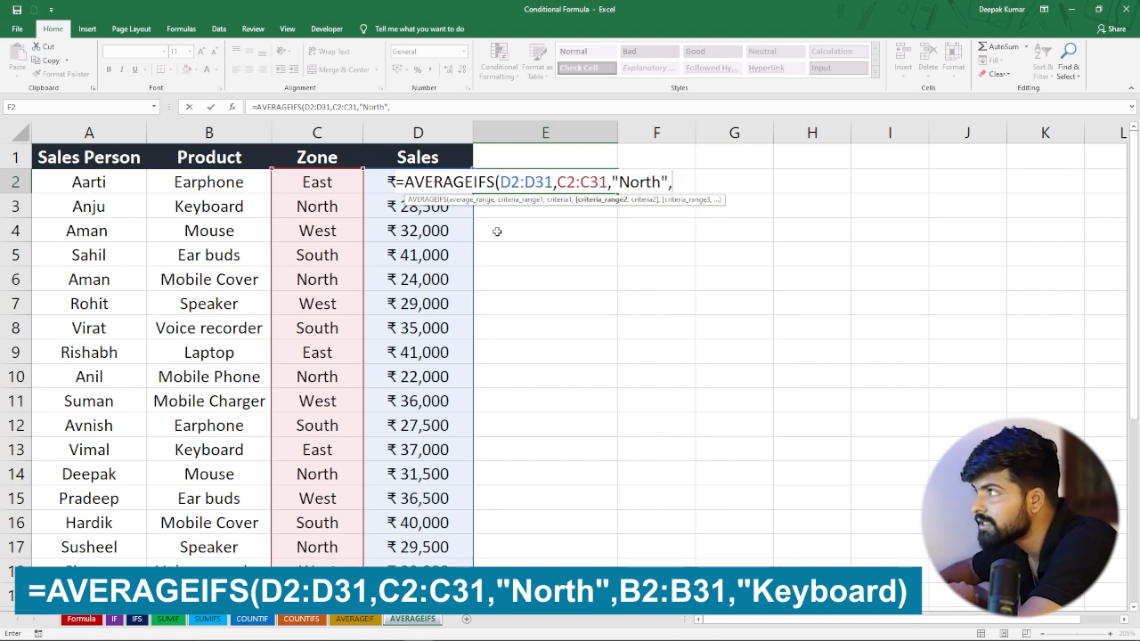
Step: Add B2:B31 as the second criteria range in the E2 formula and begin its keyboard criterion
{"action": "left_click_drag", "start_coordinate": [214, 181], "coordinate": [225, 561]}
{"action": "scroll", "coordinate": [484, 306], "scroll_direction": "up", "scroll_amount": 5}
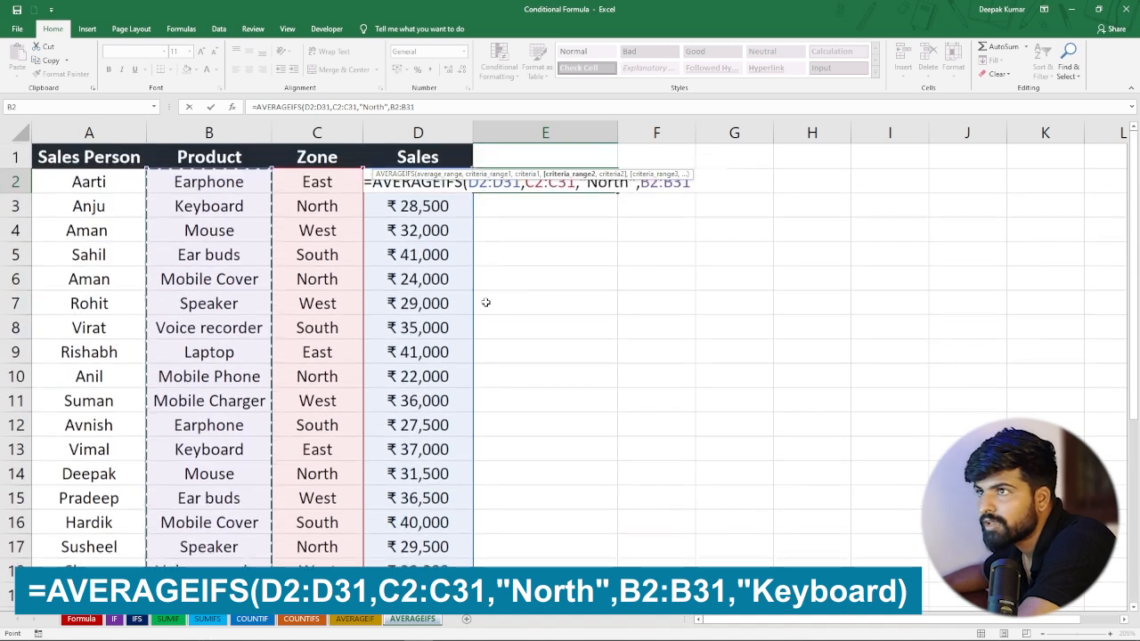
{"action": "type", "text": ","}
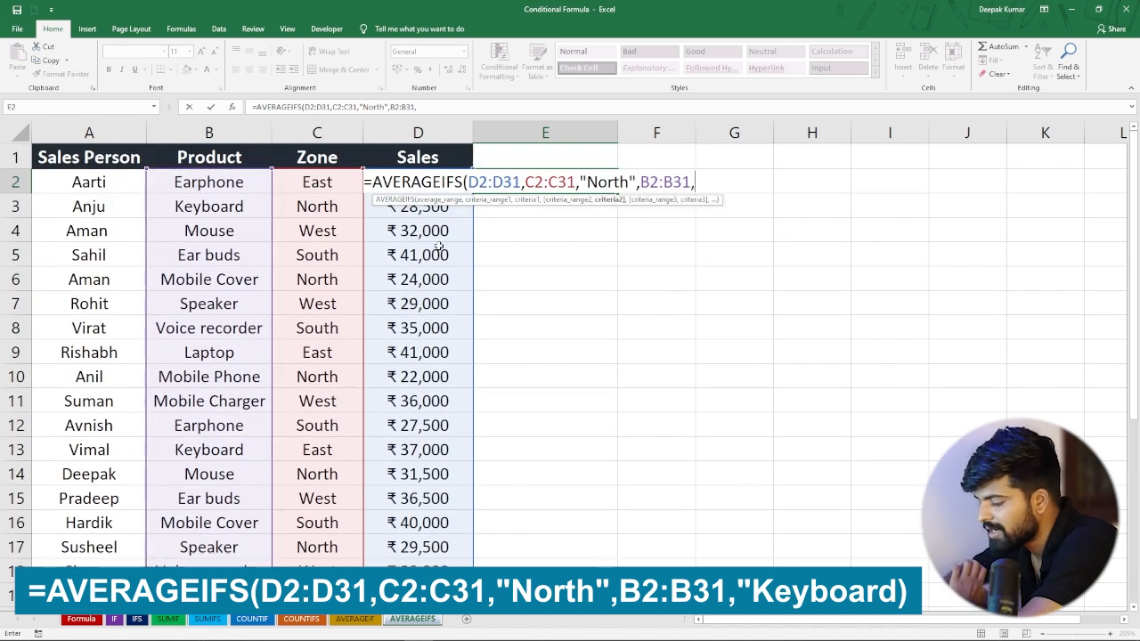
{"action": "type", "text": "\"keynoard"}
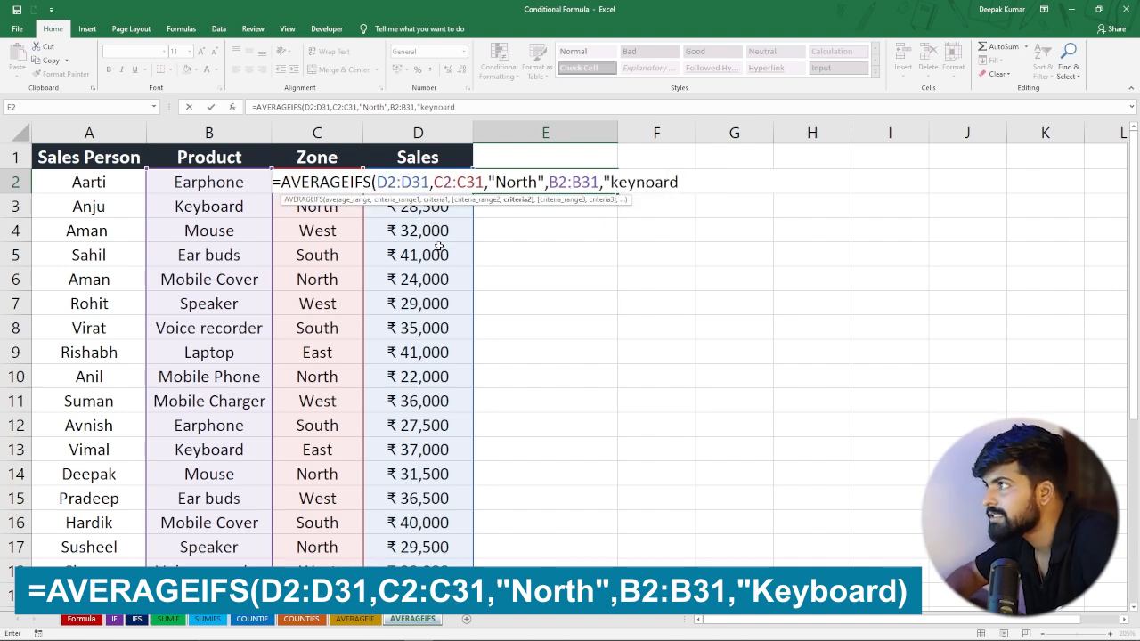
Step: Correct the spelling of the product criterion to "keyboard", then close and enter the AVERAGEIFS formula in E2
{"action": "left_click", "coordinate": [646, 182]}
{"action": "key", "text": "BackSpace"}
{"action": "type", "text": "n"}
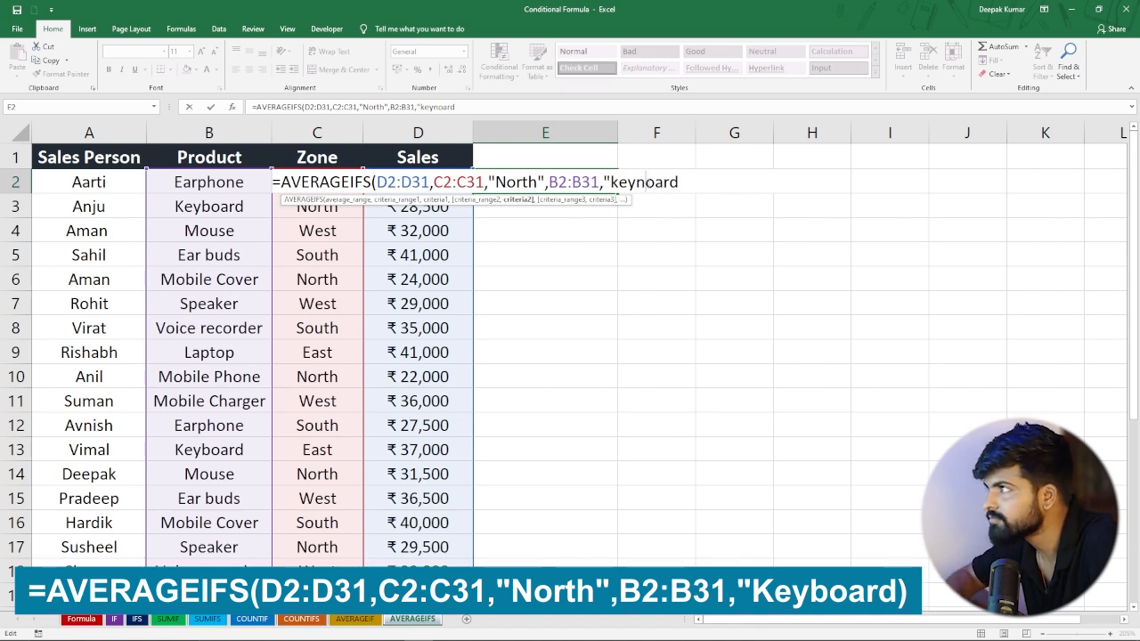
{"action": "key", "text": "BackSpace"}
{"action": "type", "text": "m"}
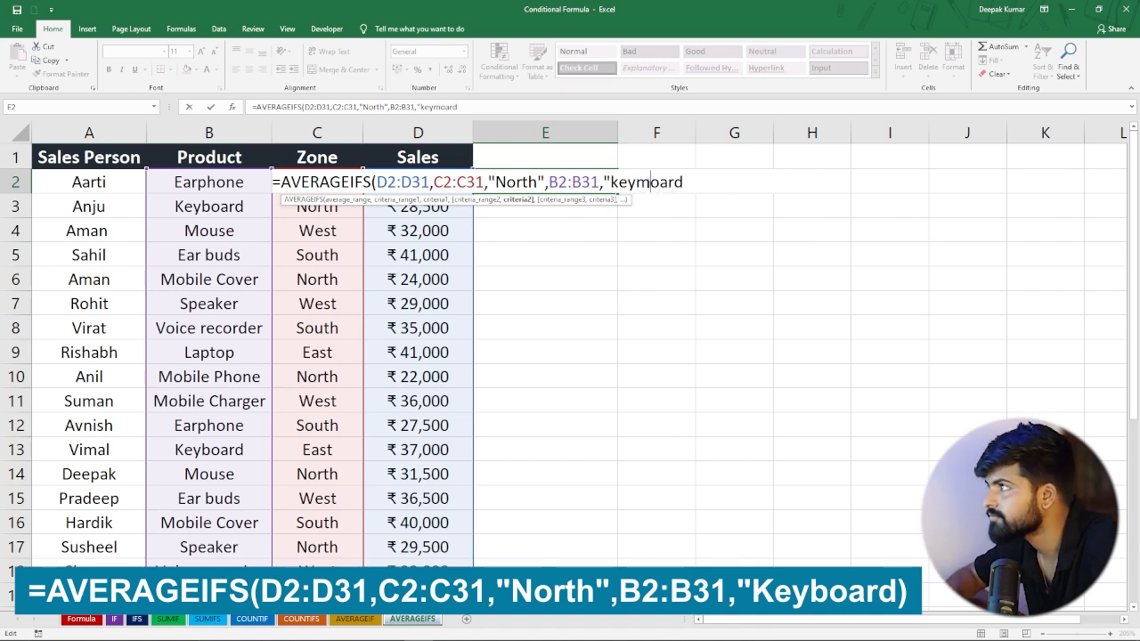
{"action": "key", "text": "BackSpace"}
{"action": "type", "text": "b"}
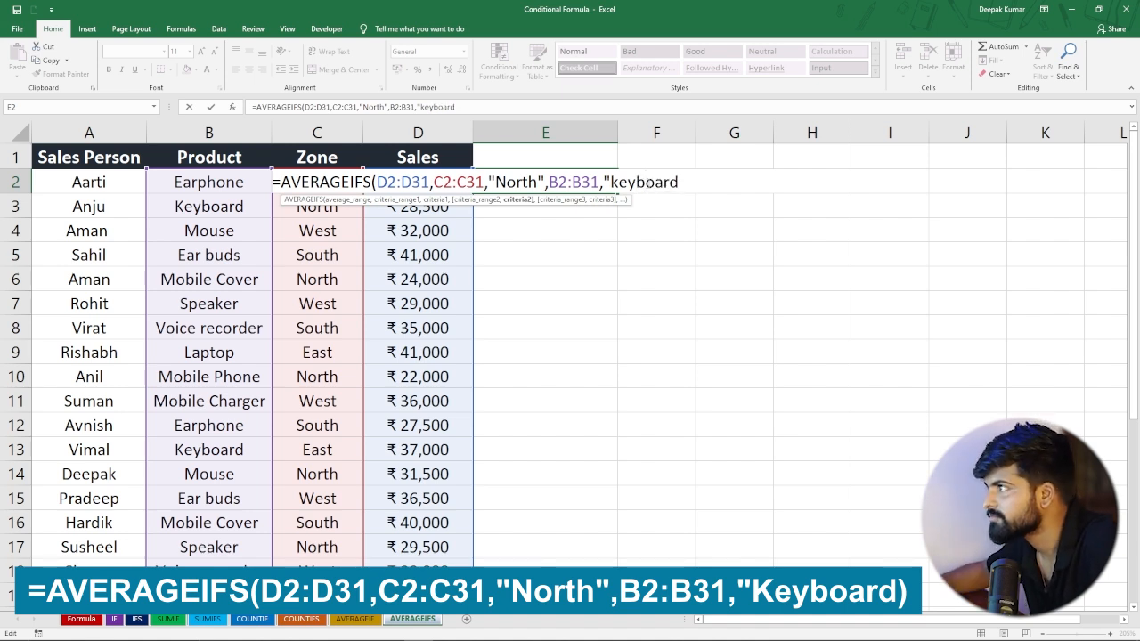
{"action": "left_click", "coordinate": [690, 181]}
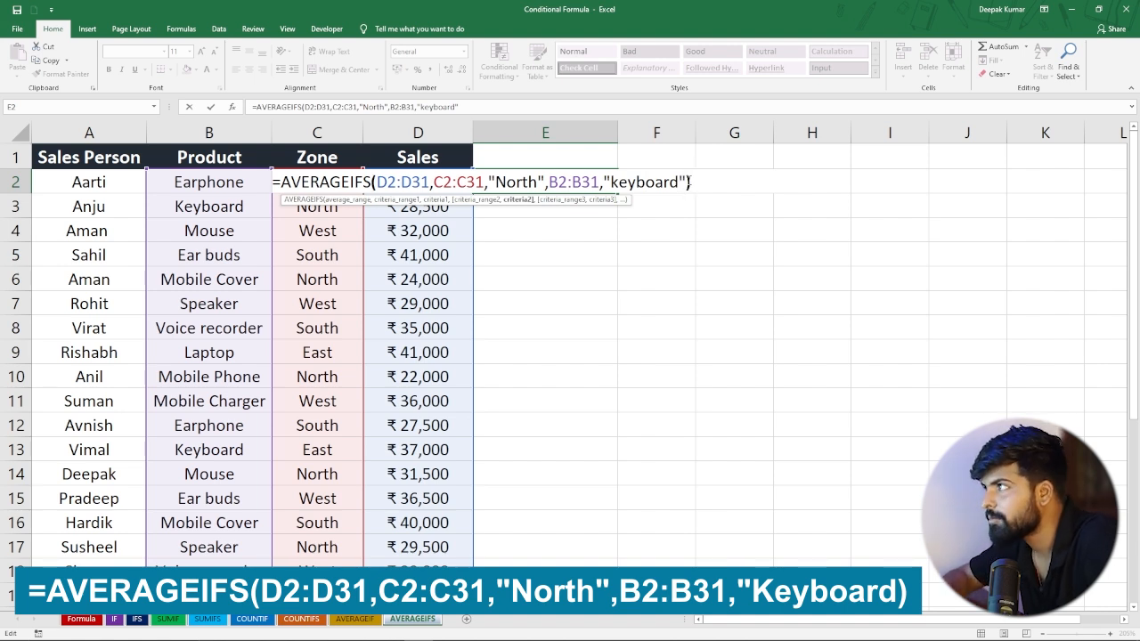
{"action": "type", "text": ")"}
{"action": "key", "text": "Return"}
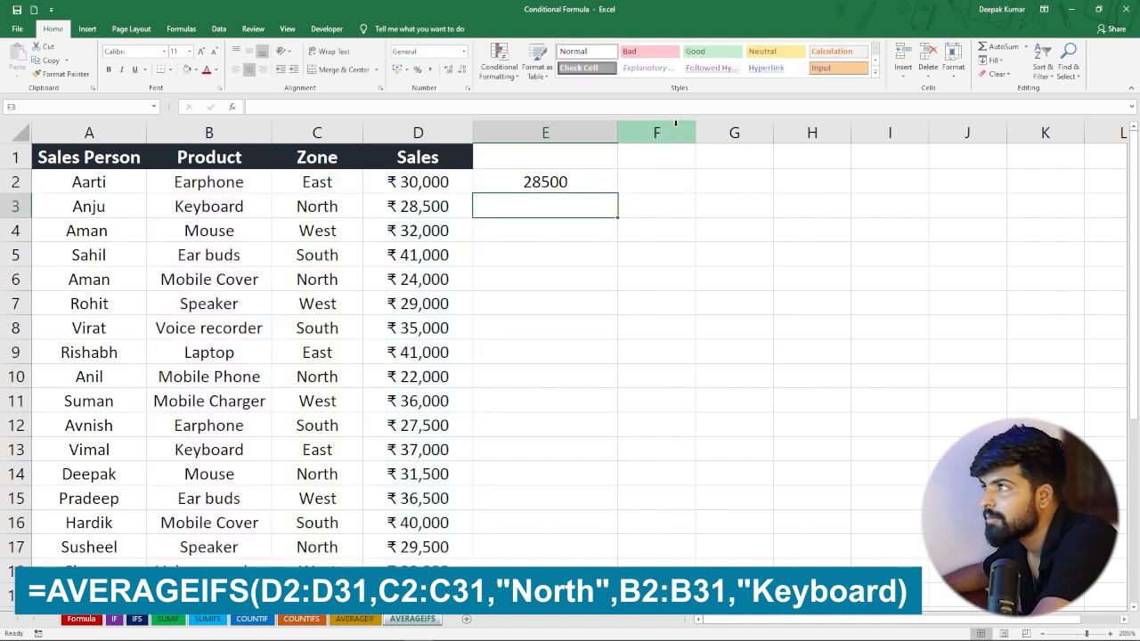
{"action": "key", "text": "Up"}
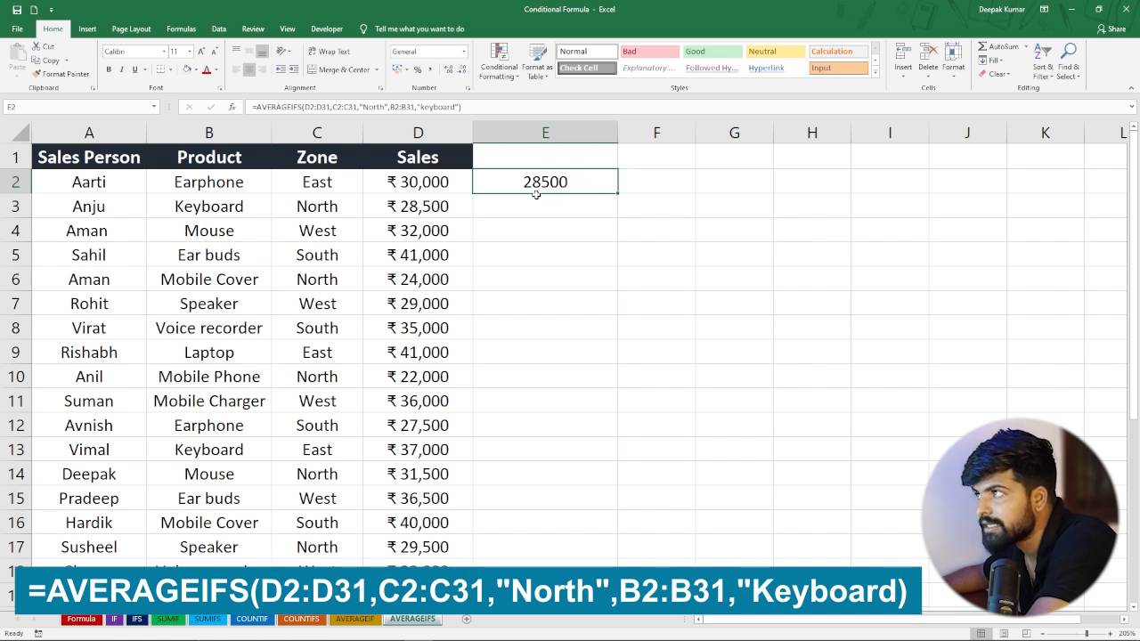
Step: Apply conditional formatting to the products in B2:B31, giving cells that contain "keyboard" Light Red Fill with Dark Red Text
{"action": "left_click_drag", "start_coordinate": [195, 182], "coordinate": [218, 501]}
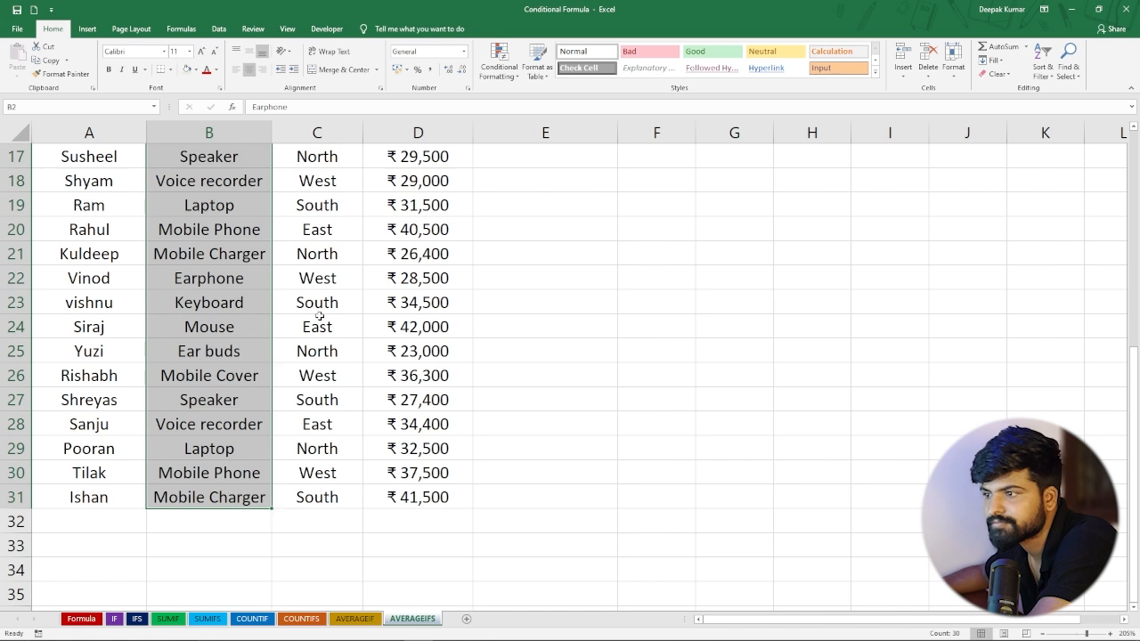
{"action": "left_click", "coordinate": [515, 77]}
{"action": "mouse_move", "coordinate": [543, 96]}
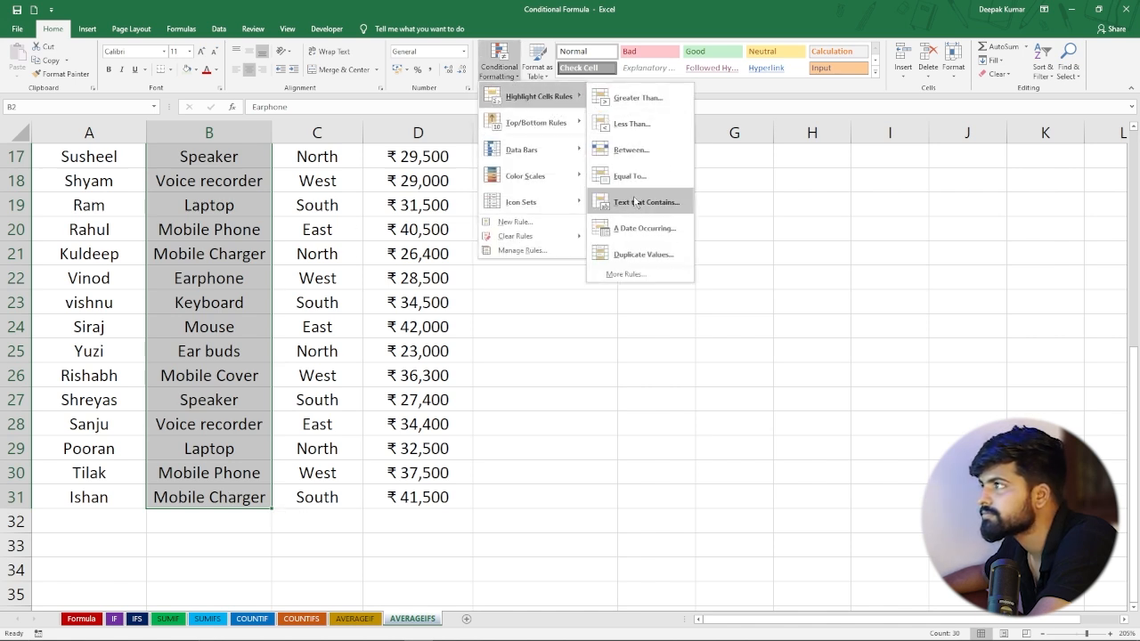
{"action": "left_click", "coordinate": [636, 202]}
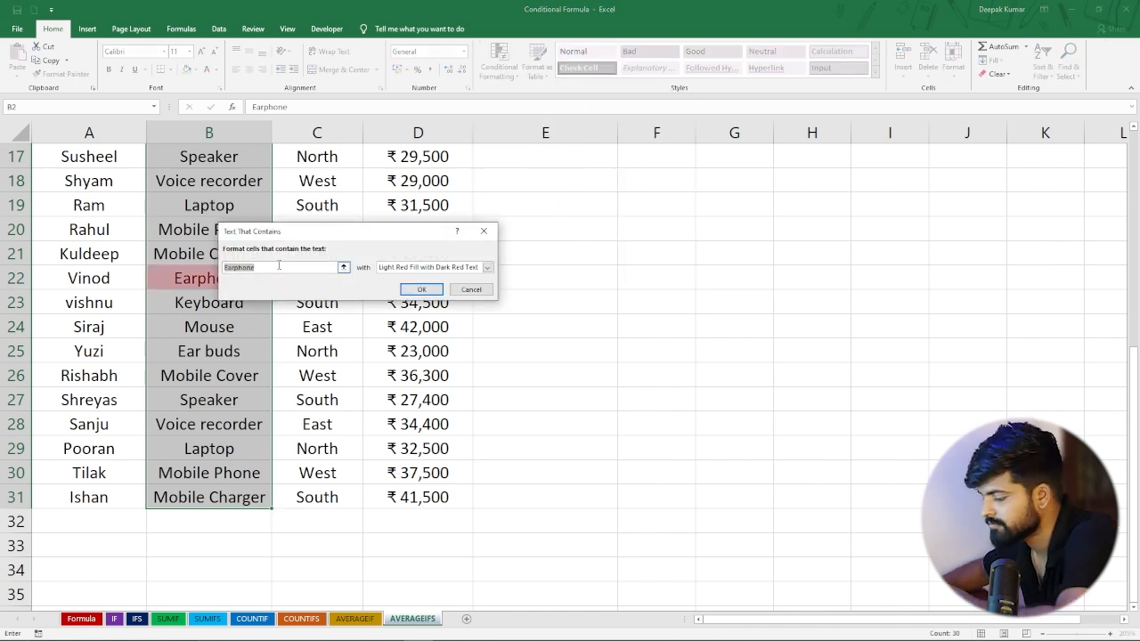
{"action": "key", "text": "BackSpace"}
{"action": "type", "text": "keyboard"}
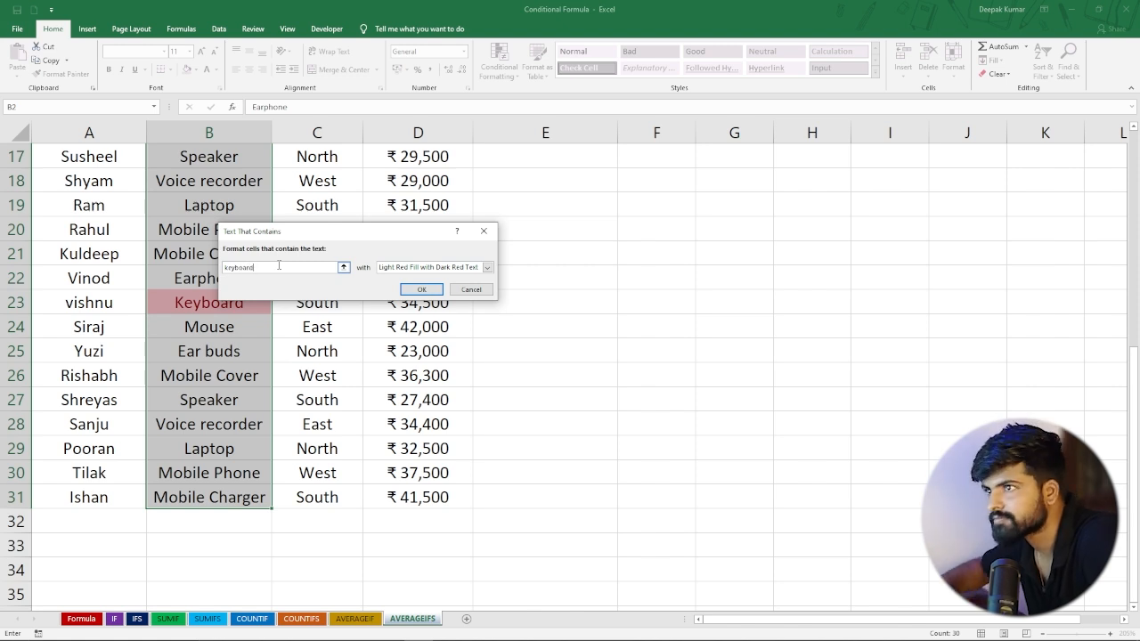
{"action": "left_click", "coordinate": [423, 289]}
{"action": "left_click", "coordinate": [204, 329]}
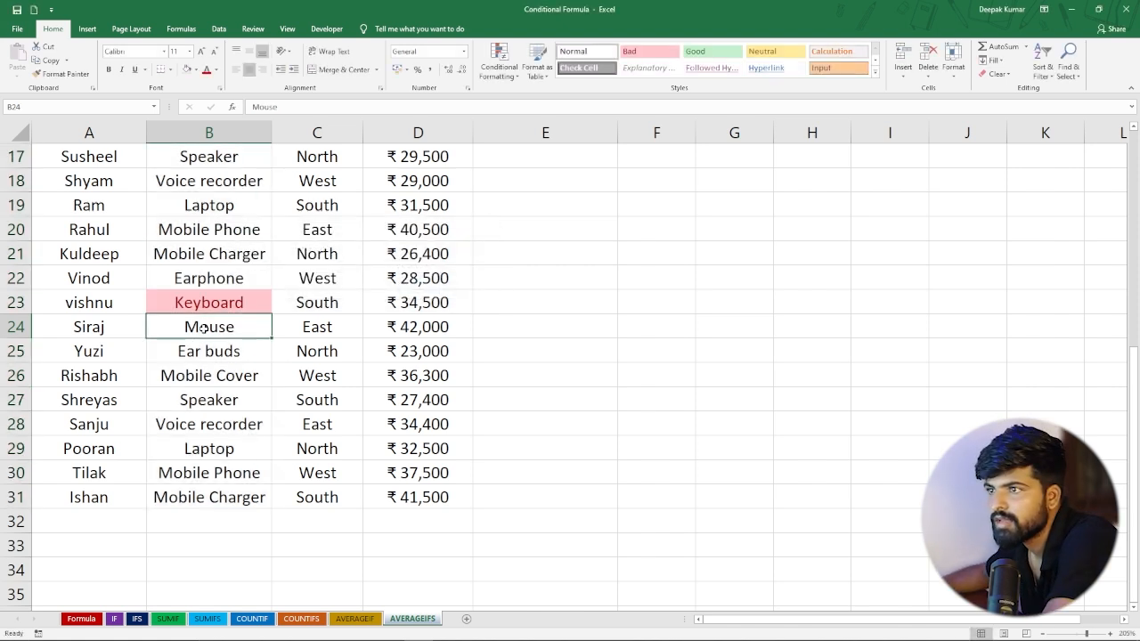
Step: Change the zone of the keyboard sale in C13 to North by copying it from C3
{"action": "scroll", "coordinate": [207, 356], "scroll_direction": "up", "scroll_amount": 2}
{"action": "scroll", "coordinate": [249, 329], "scroll_direction": "up", "scroll_amount": 1}
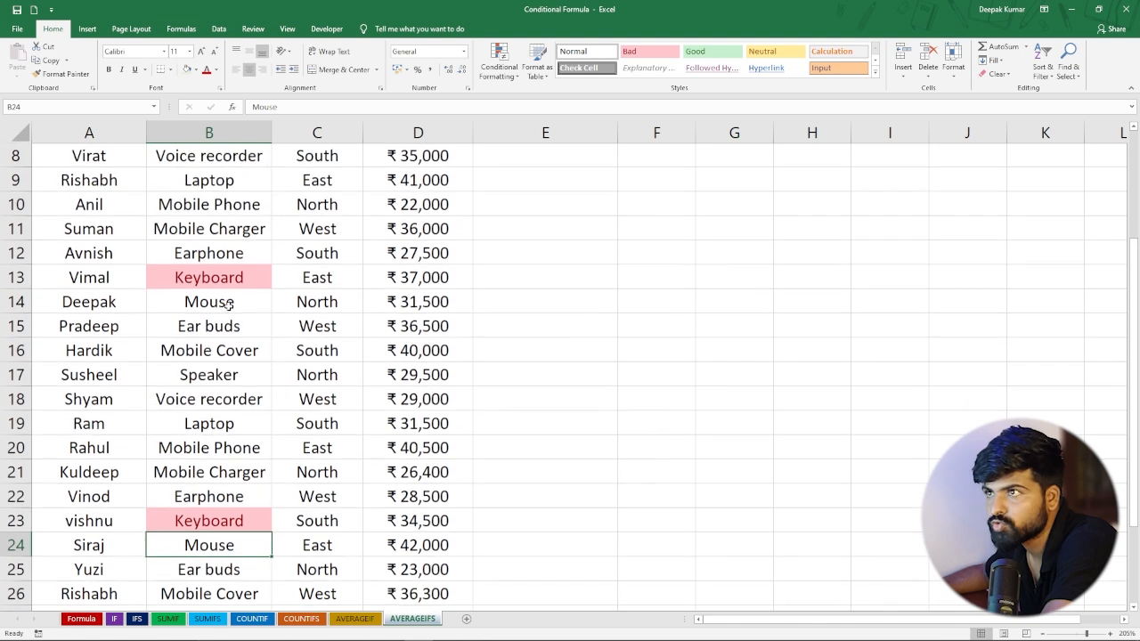
{"action": "scroll", "coordinate": [214, 294], "scroll_direction": "up", "scroll_amount": 3}
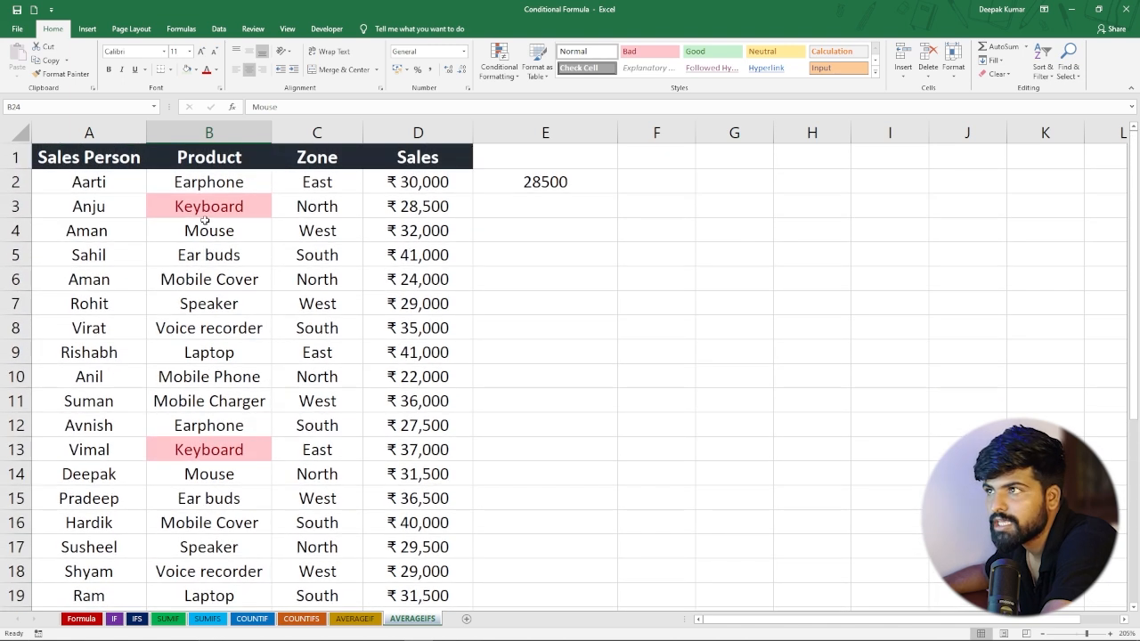
{"action": "left_click", "coordinate": [563, 183]}
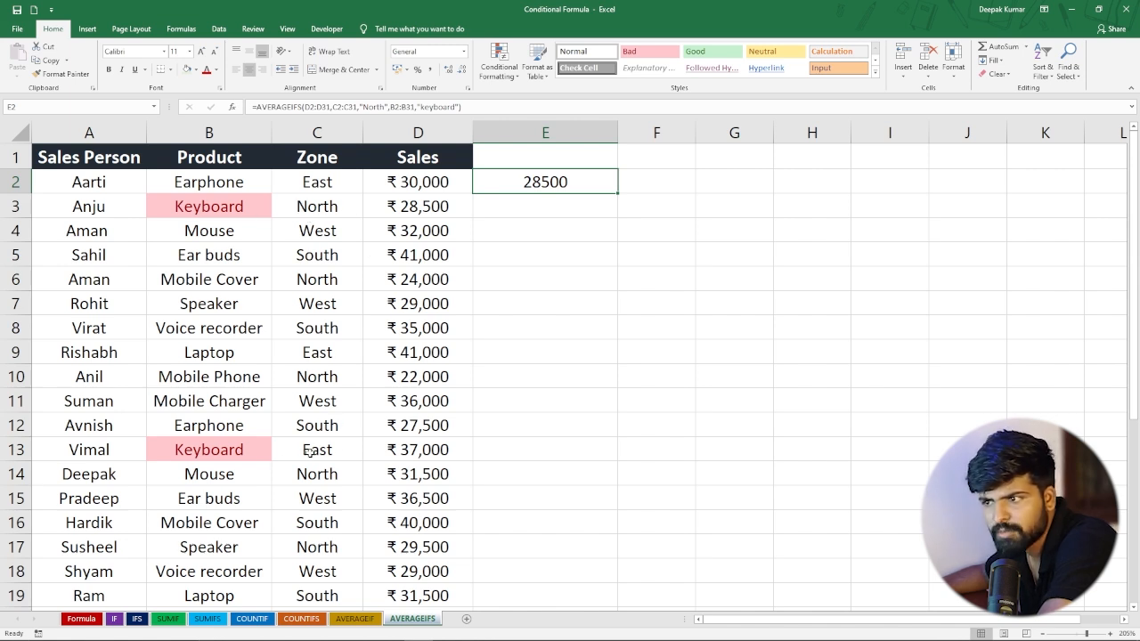
{"action": "left_click", "coordinate": [318, 208]}
{"action": "key", "text": "ctrl+c"}
{"action": "left_click", "coordinate": [328, 447]}
{"action": "key", "text": "ctrl+v"}
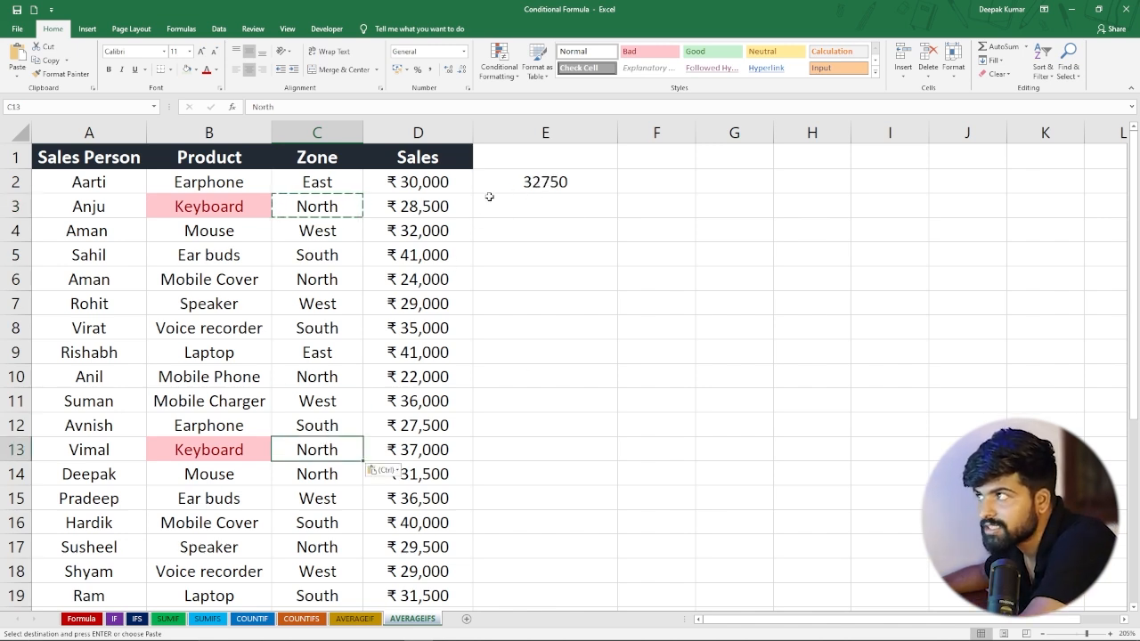
Step: Change the product in B17 to Keyboard by copying it from B23
{"action": "scroll", "coordinate": [280, 392], "scroll_direction": "down", "scroll_amount": 2}
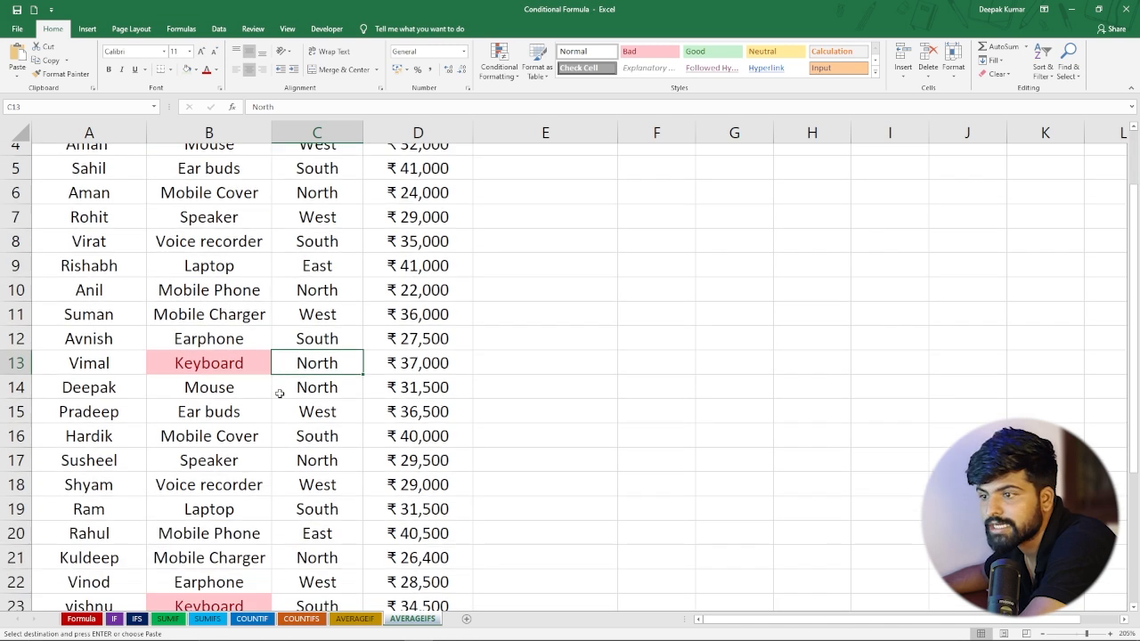
{"action": "left_click", "coordinate": [203, 550]}
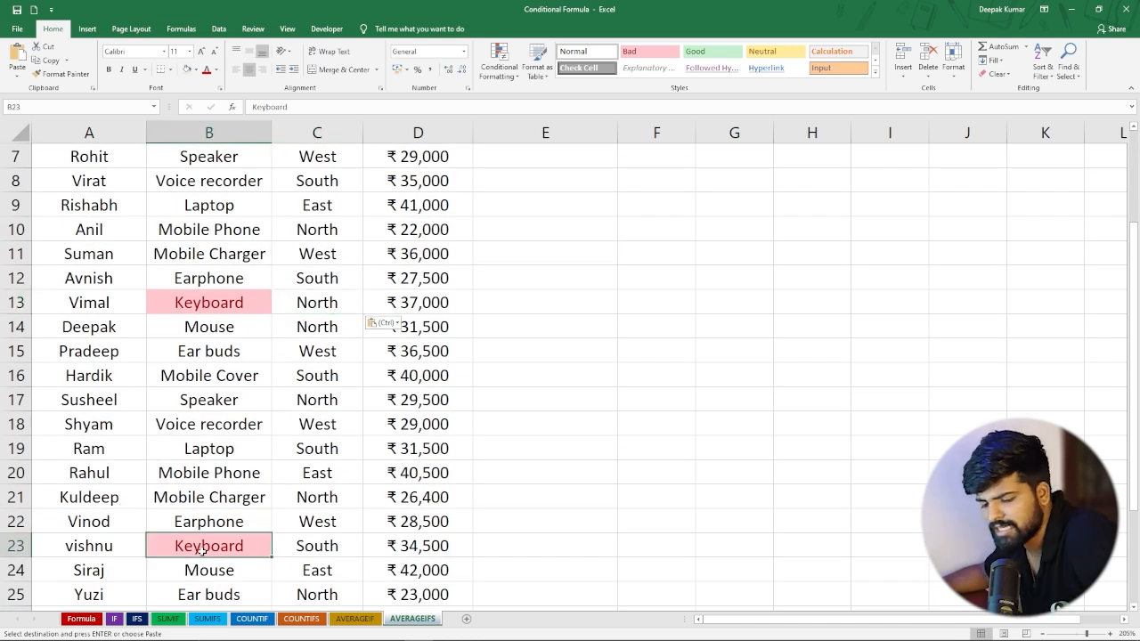
{"action": "key", "text": "ctrl+c"}
{"action": "left_click", "coordinate": [212, 403]}
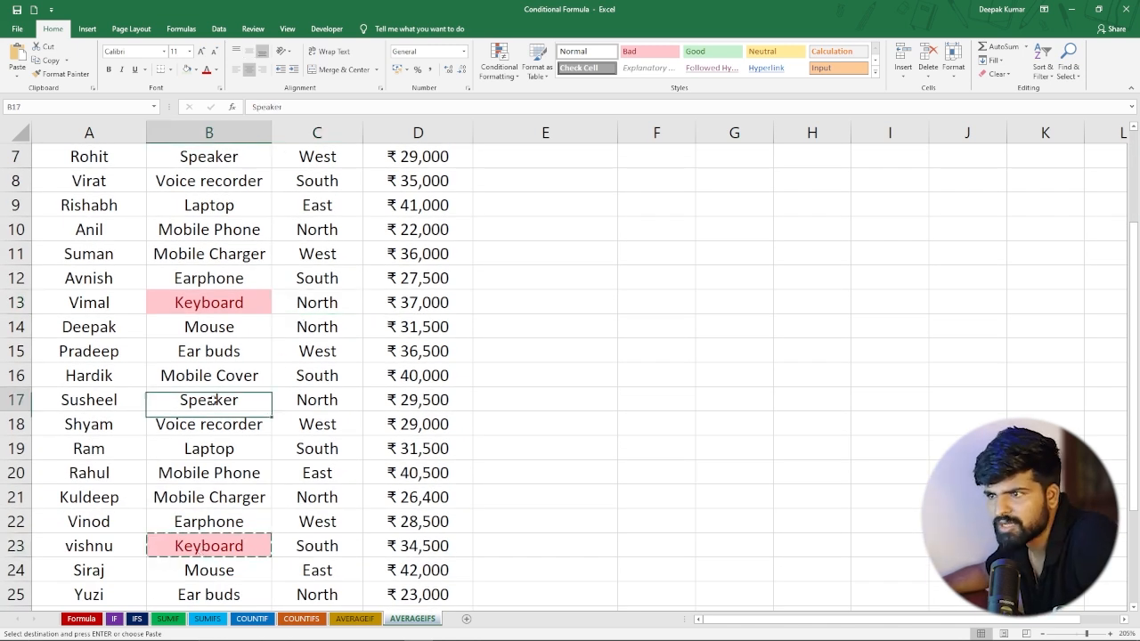
{"action": "key", "text": "ctrl+v"}
{"action": "left_click", "coordinate": [544, 318]}
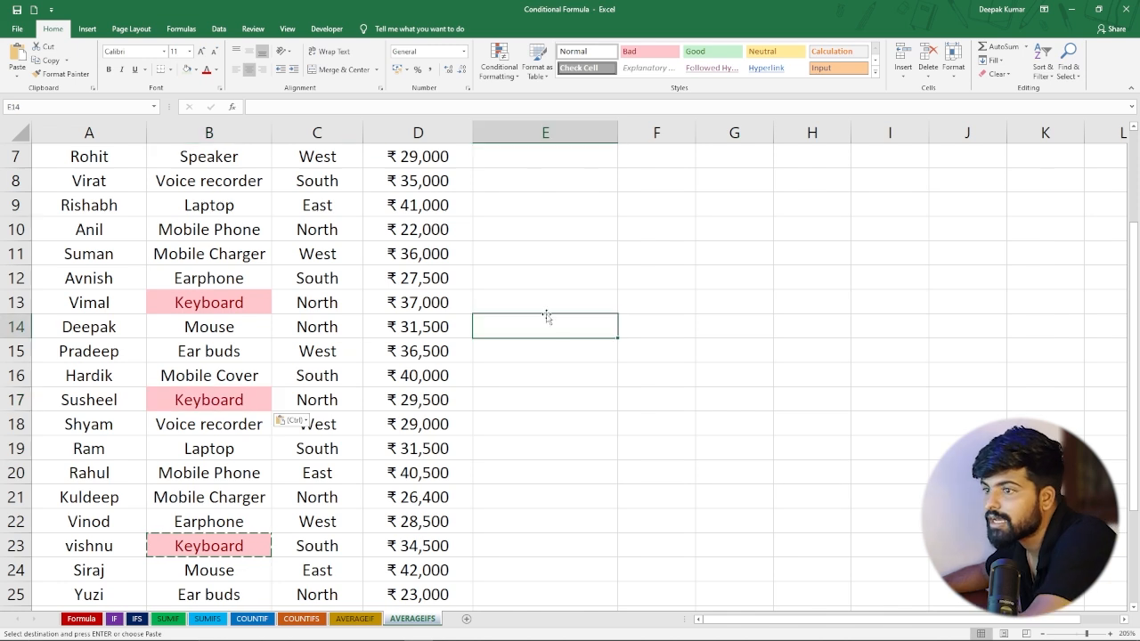
Step: Start a manual check formula in E5 that adds the North keyboard sales in D3, D13 and D17
{"action": "scroll", "coordinate": [544, 313], "scroll_direction": "up", "scroll_amount": 2}
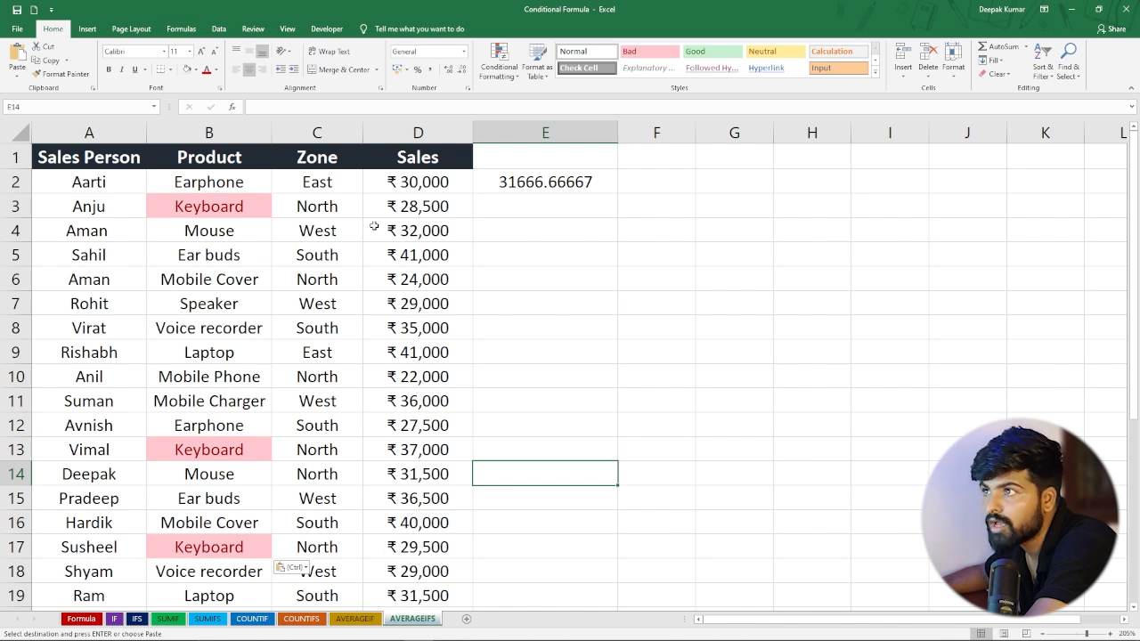
{"action": "left_click", "coordinate": [528, 254]}
{"action": "type", "text": "="}
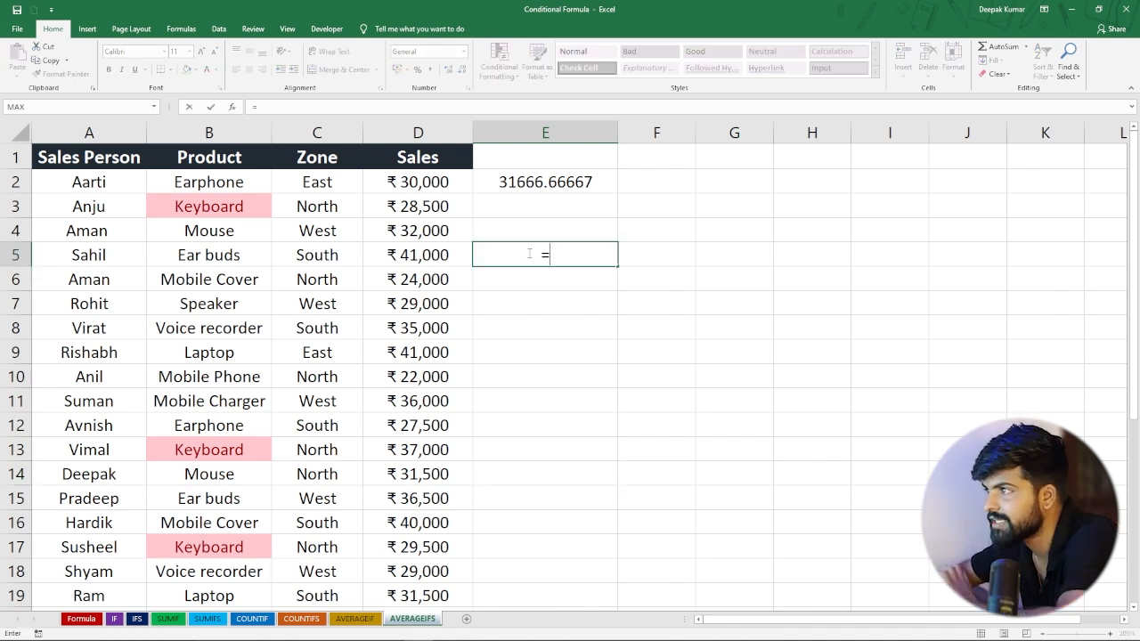
{"action": "left_click", "coordinate": [414, 206]}
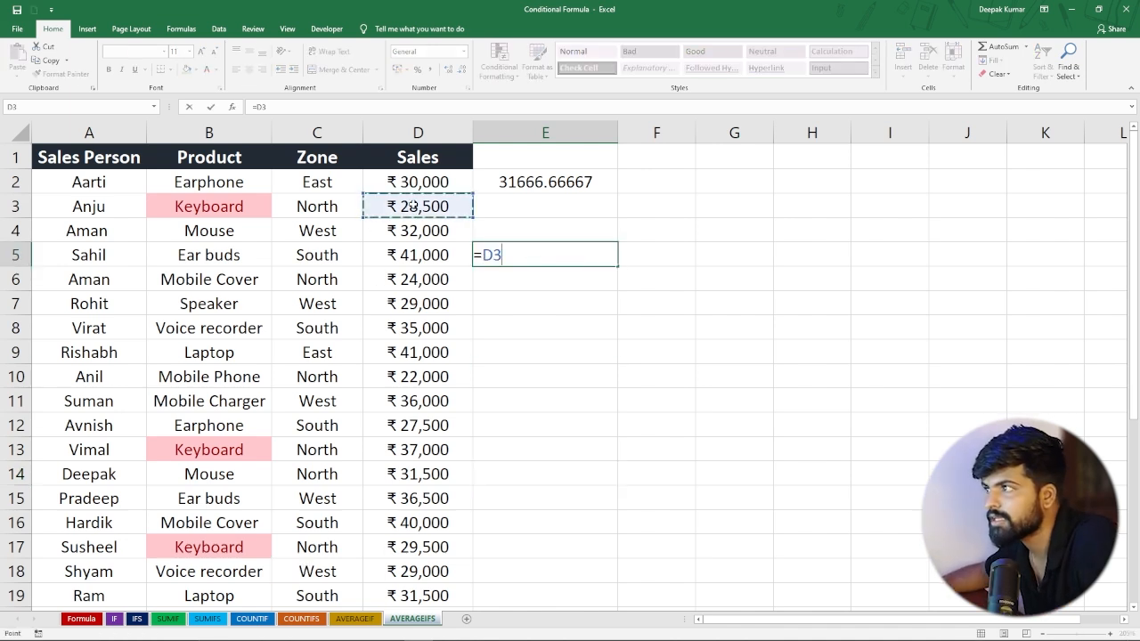
{"action": "type", "text": "+"}
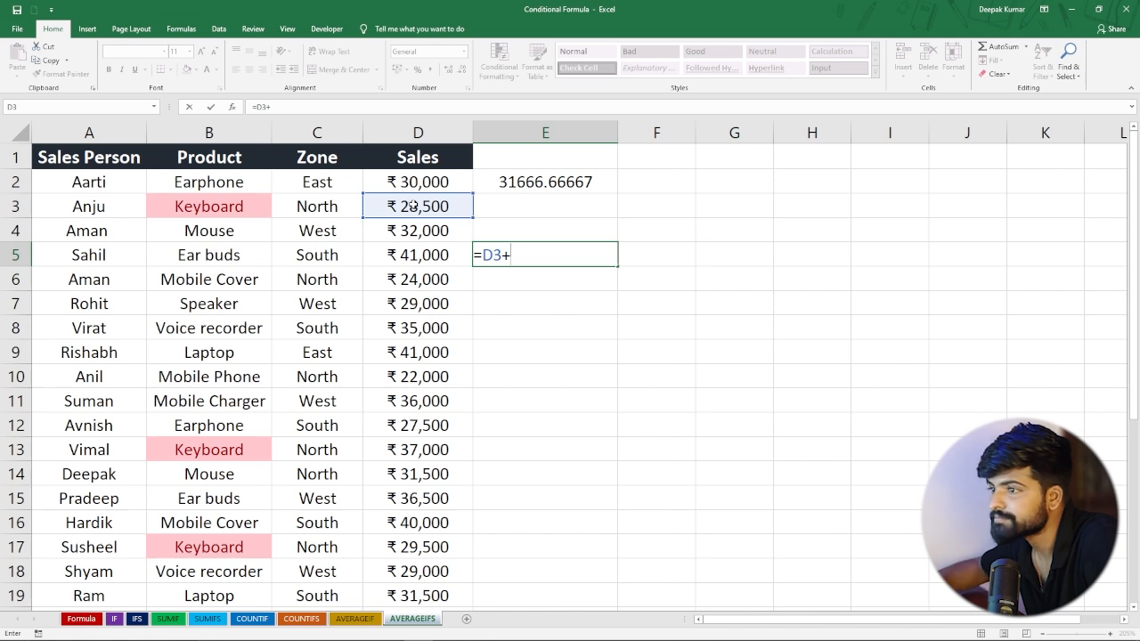
{"action": "left_click", "coordinate": [422, 444]}
{"action": "type", "text": "+"}
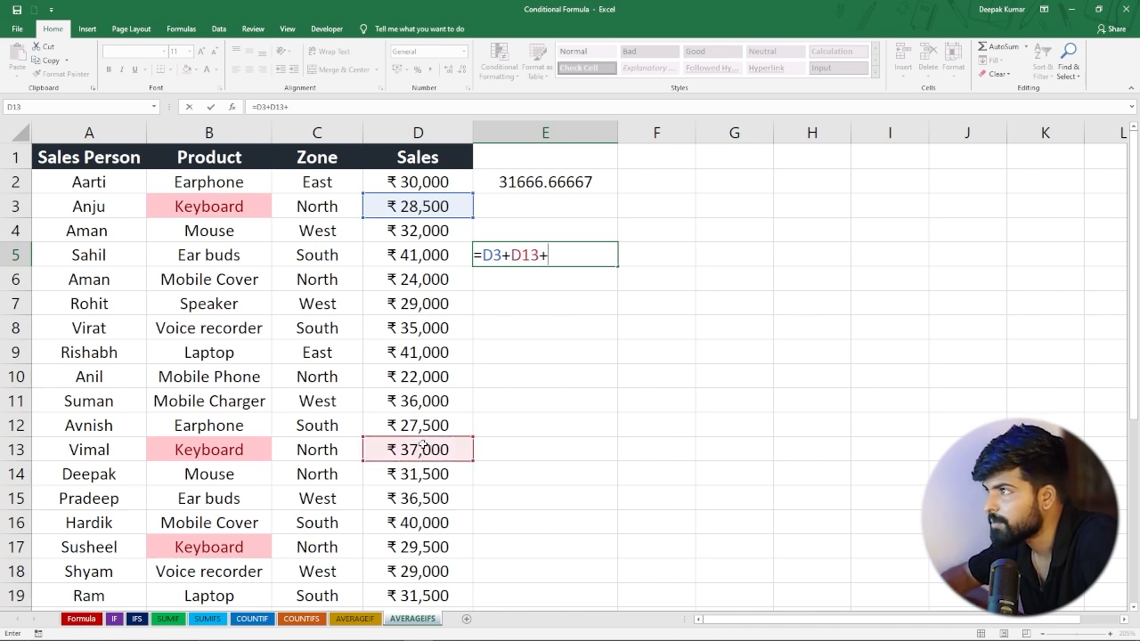
{"action": "left_click", "coordinate": [409, 546]}
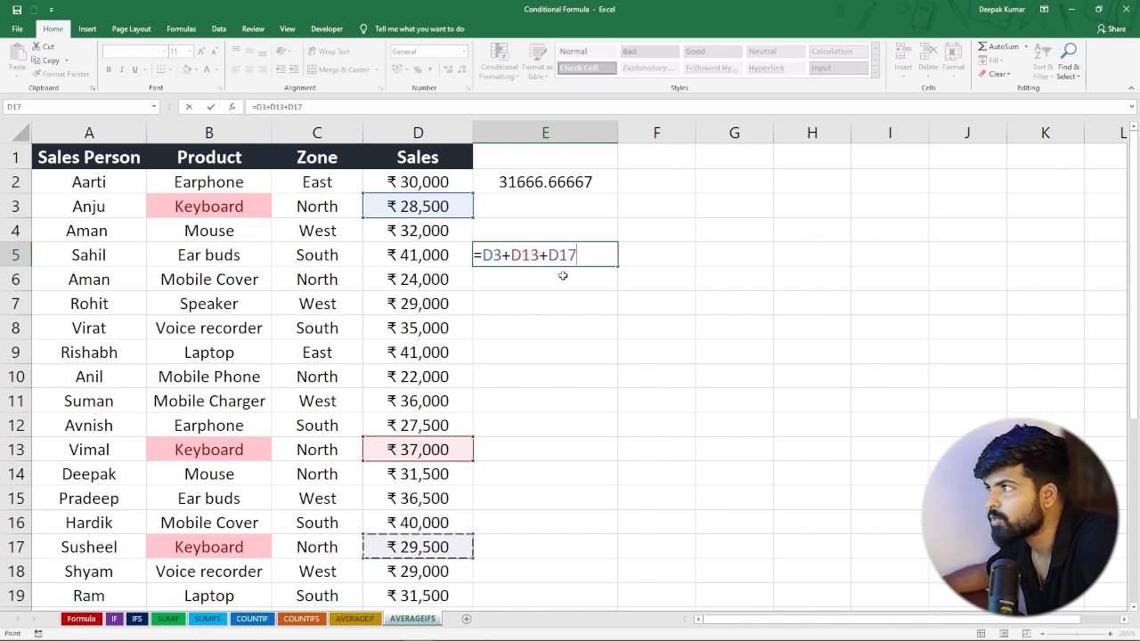
Step: Enclose the E5 sum in parentheses, divide it by 3 and enter the formula =(D3+D13+D17)/3
{"action": "type", "text": ")"}
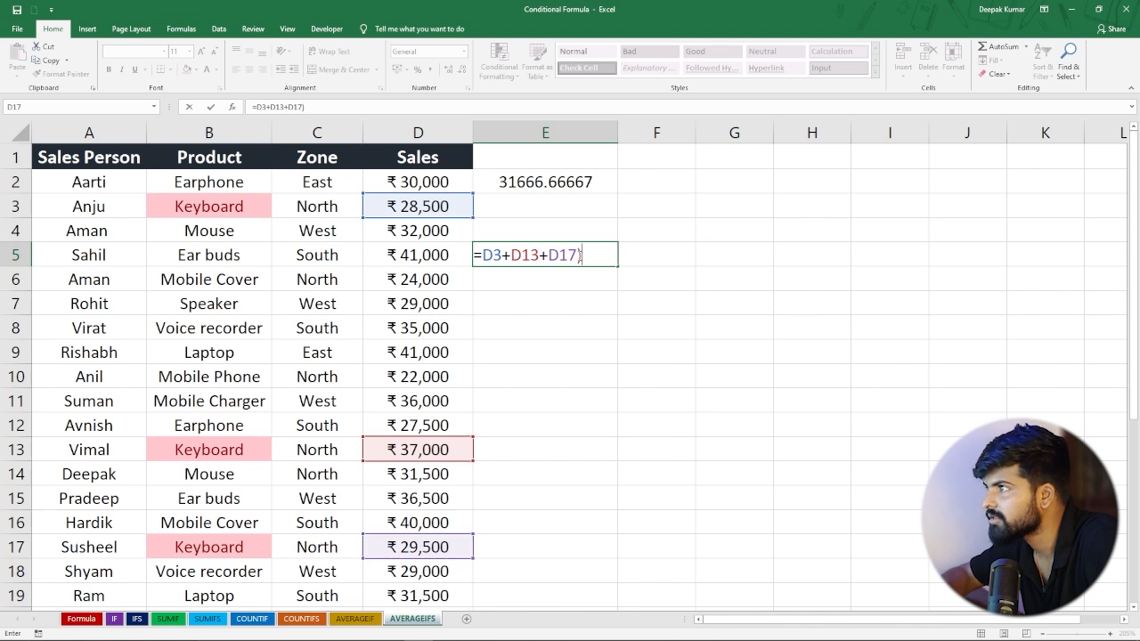
{"action": "left_click", "coordinate": [483, 256]}
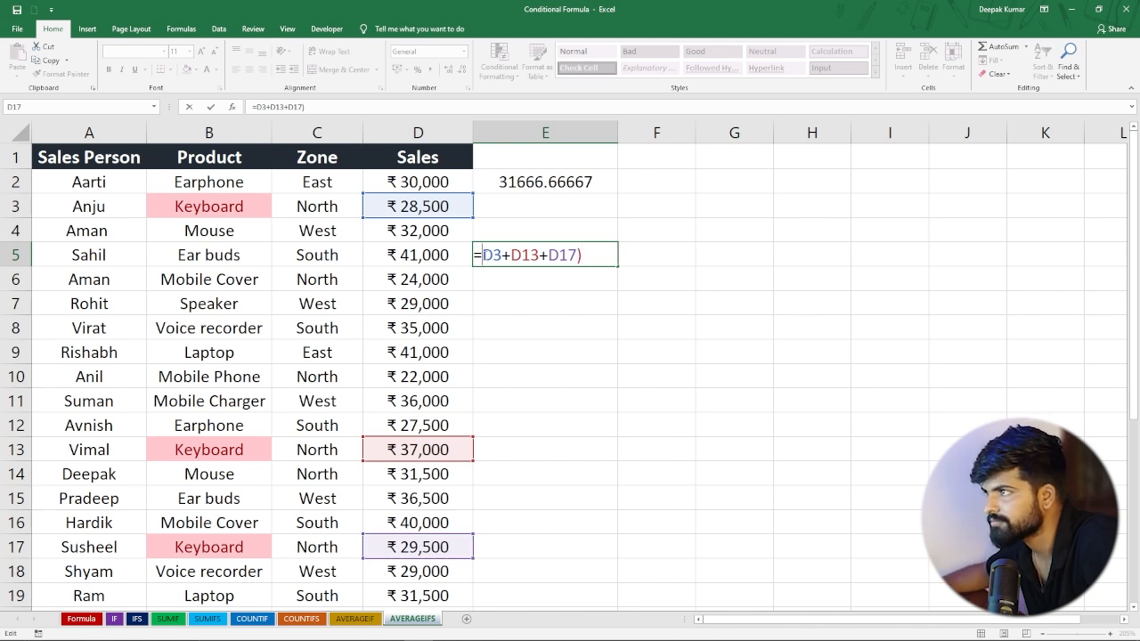
{"action": "type", "text": "("}
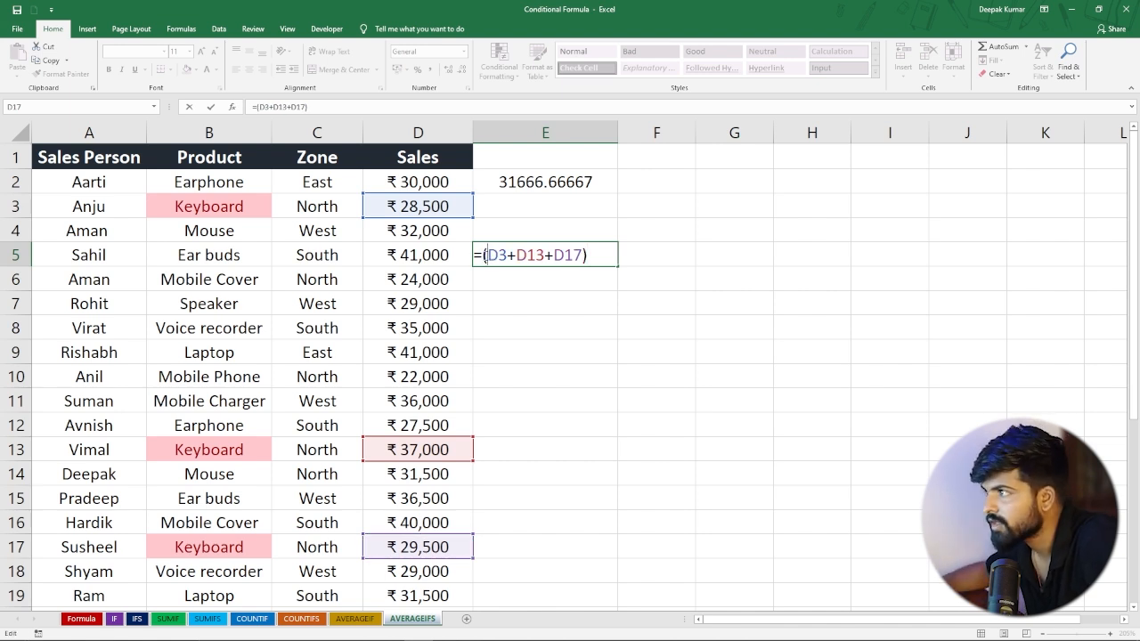
{"action": "type", "text": "/"}
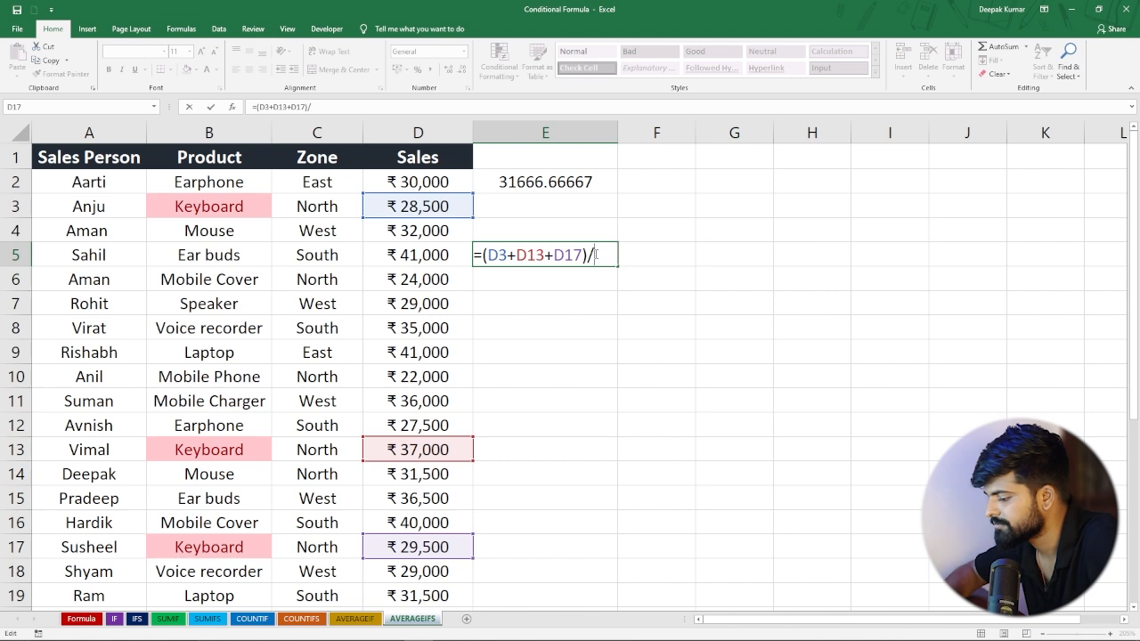
{"action": "type", "text": "3"}
{"action": "key", "text": "Return"}
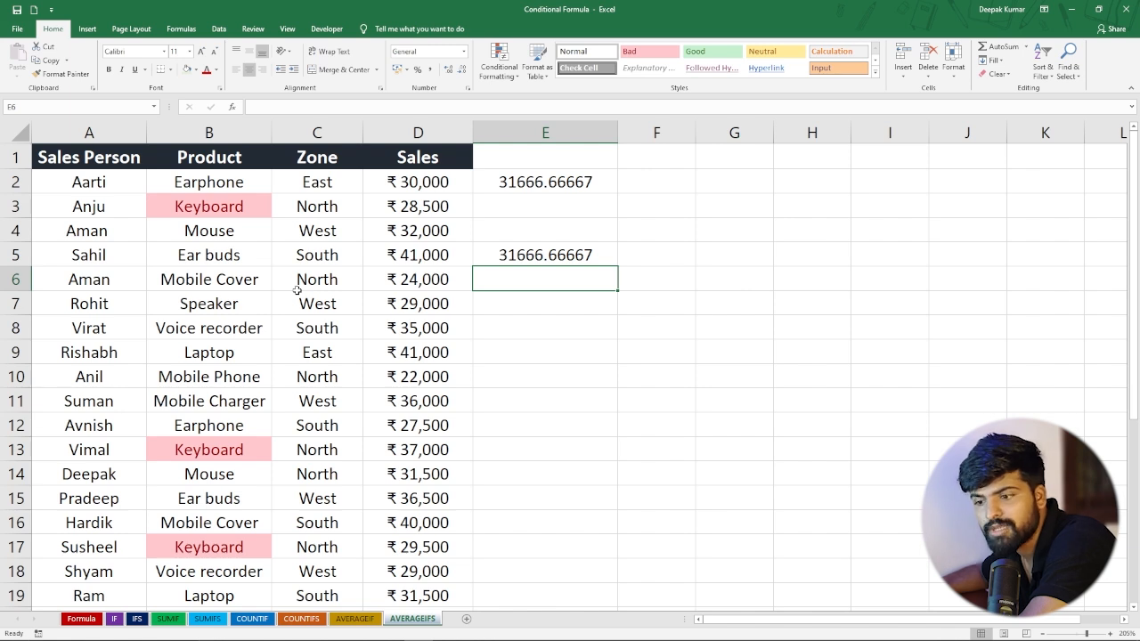
Step: Return to the Formula sheet with the list of basic conditional formulas
{"action": "left_click", "coordinate": [71, 621]}
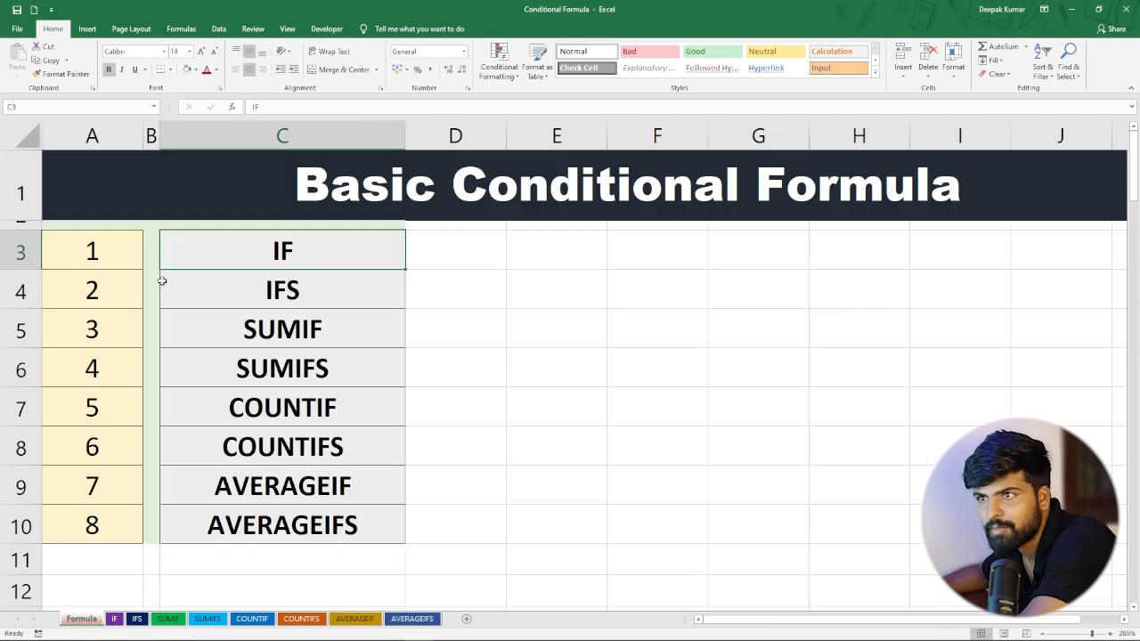